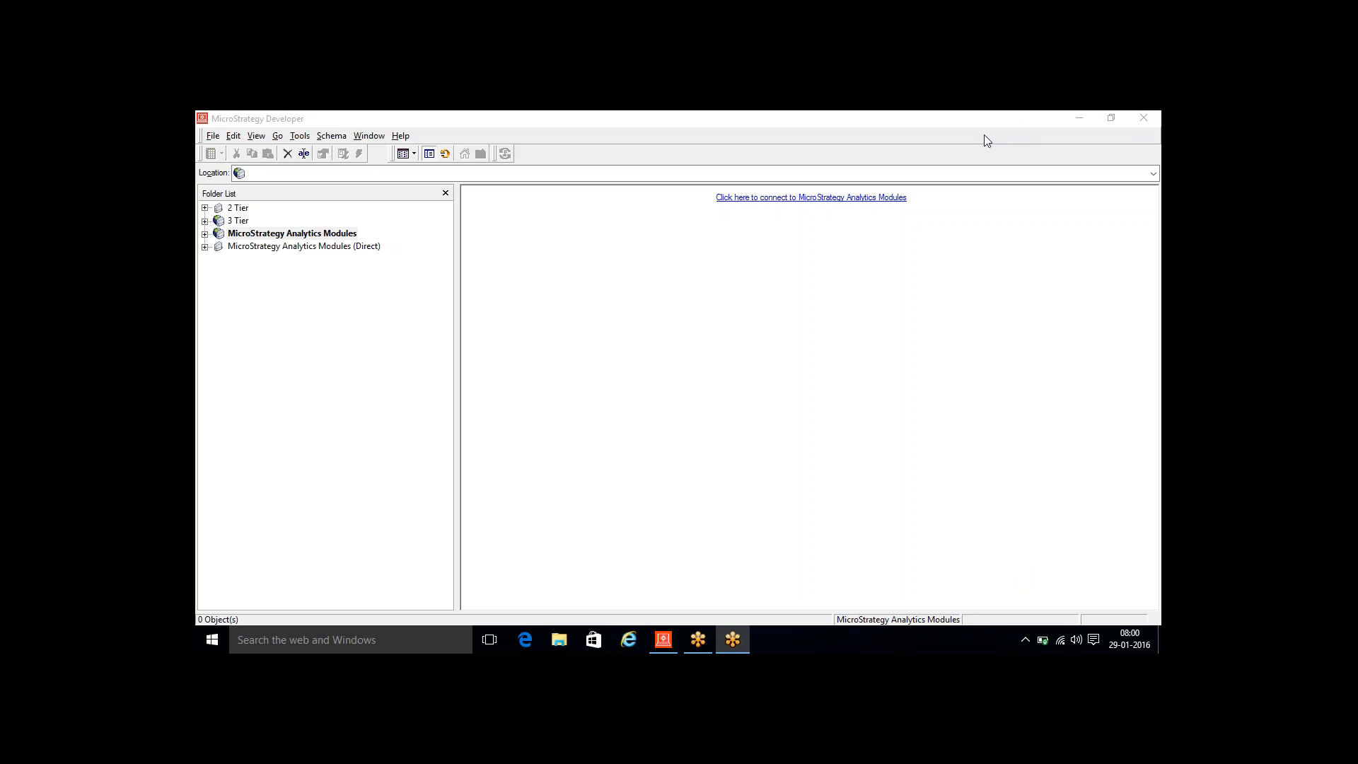
Connect to the MicroStrategy Analytics Modules project source with the administrator login
double_click(337, 233)
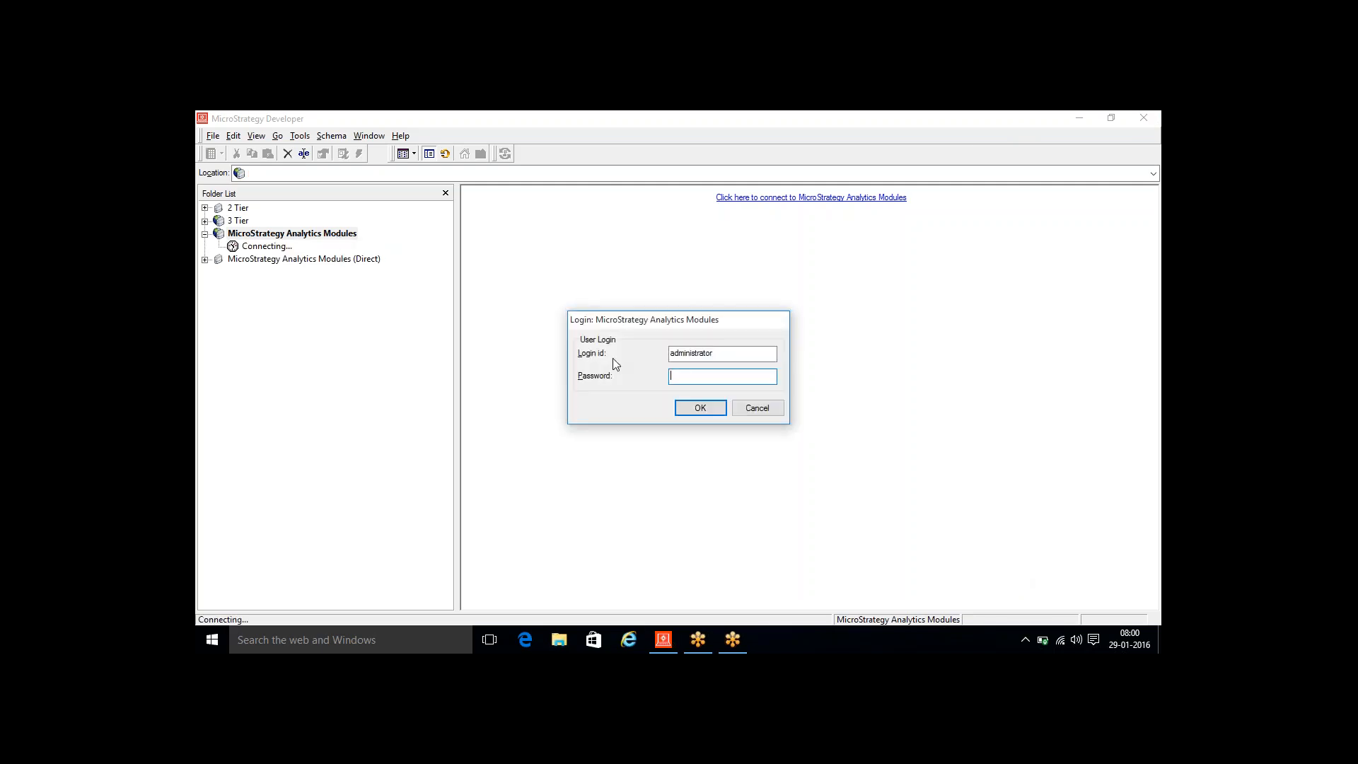
click(699, 407)
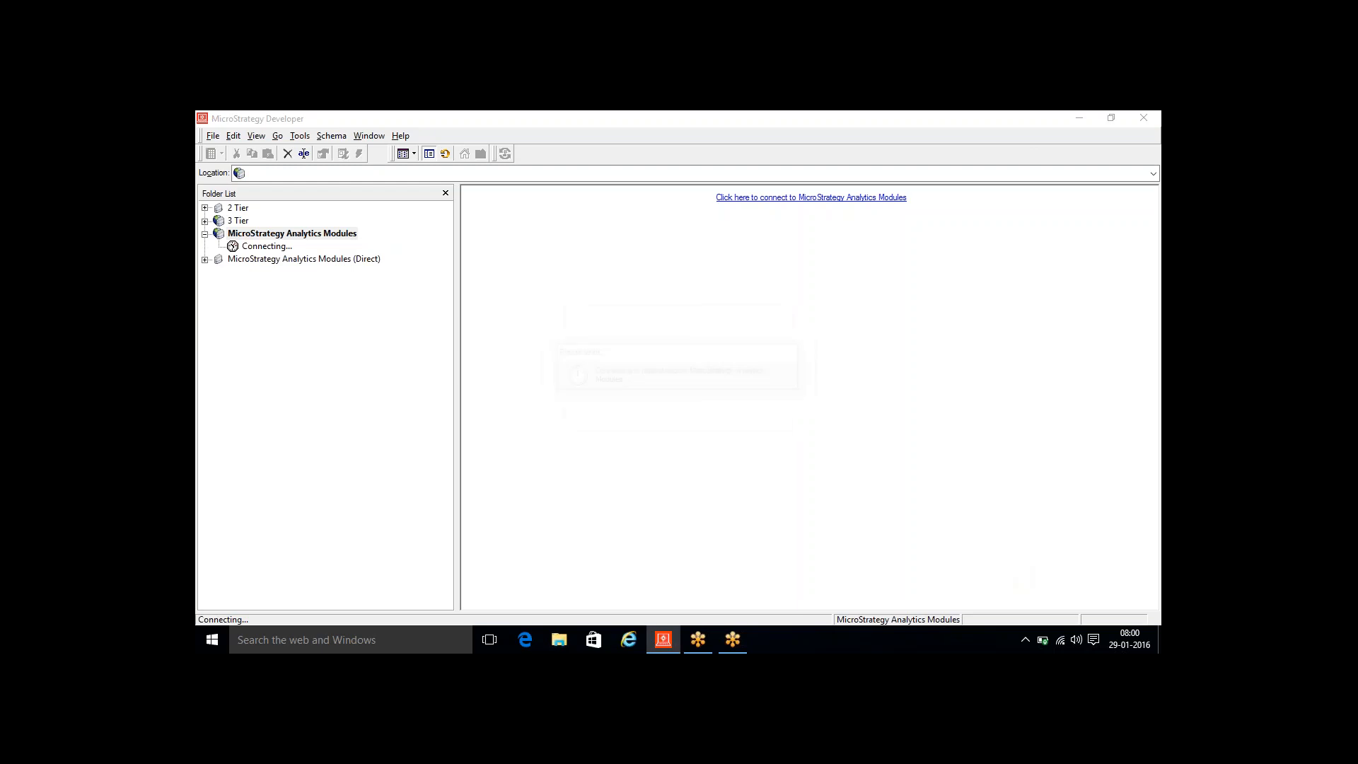
click(820, 453)
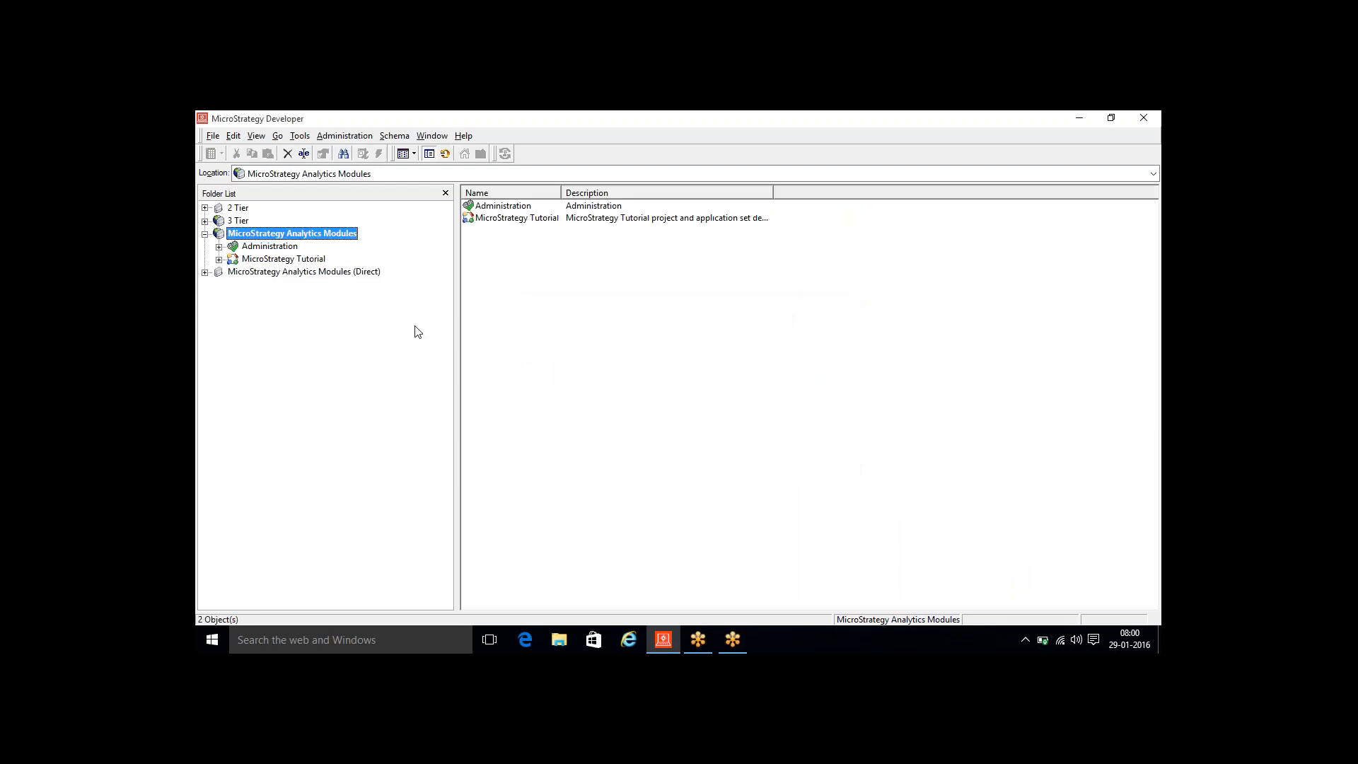
Open the RT folder in the MicroStrategy Tutorial project, under Public Objects and Reports
double_click(318, 261)
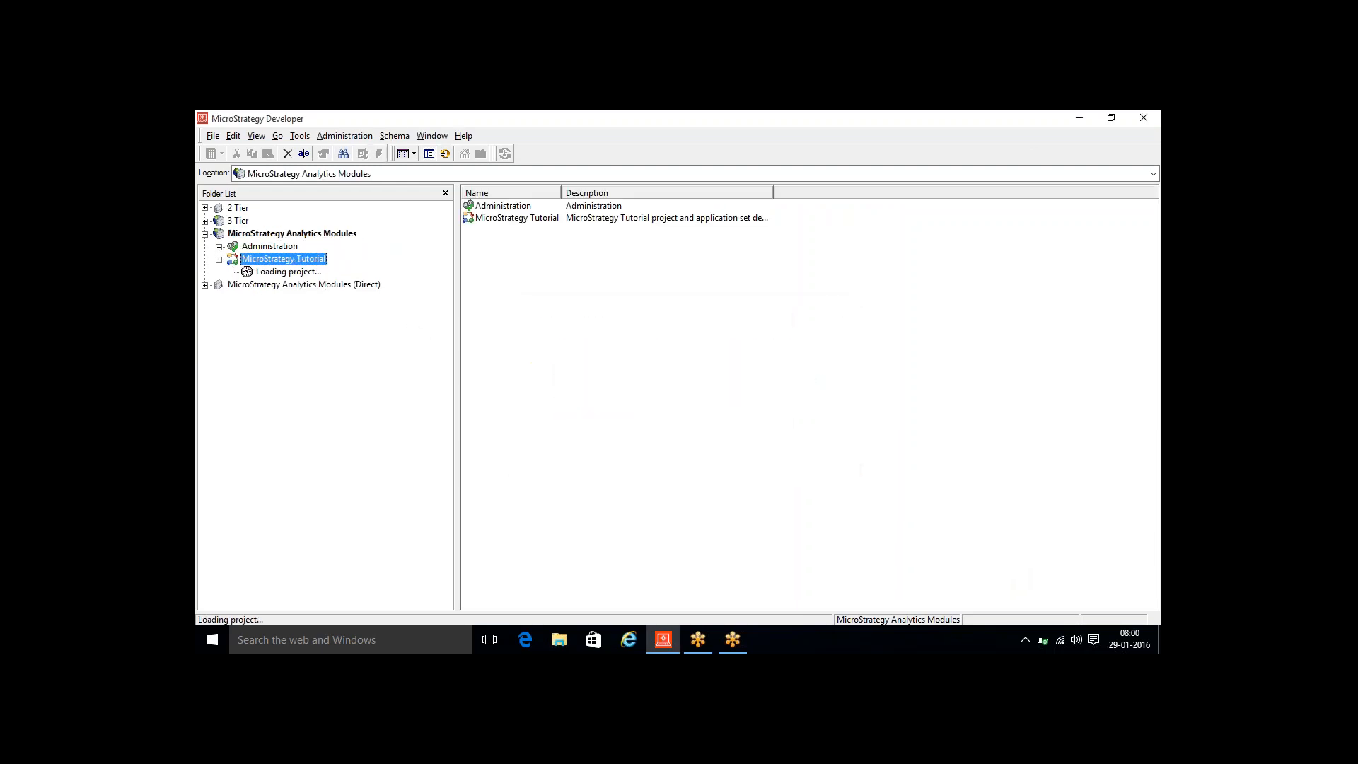
double_click(292, 324)
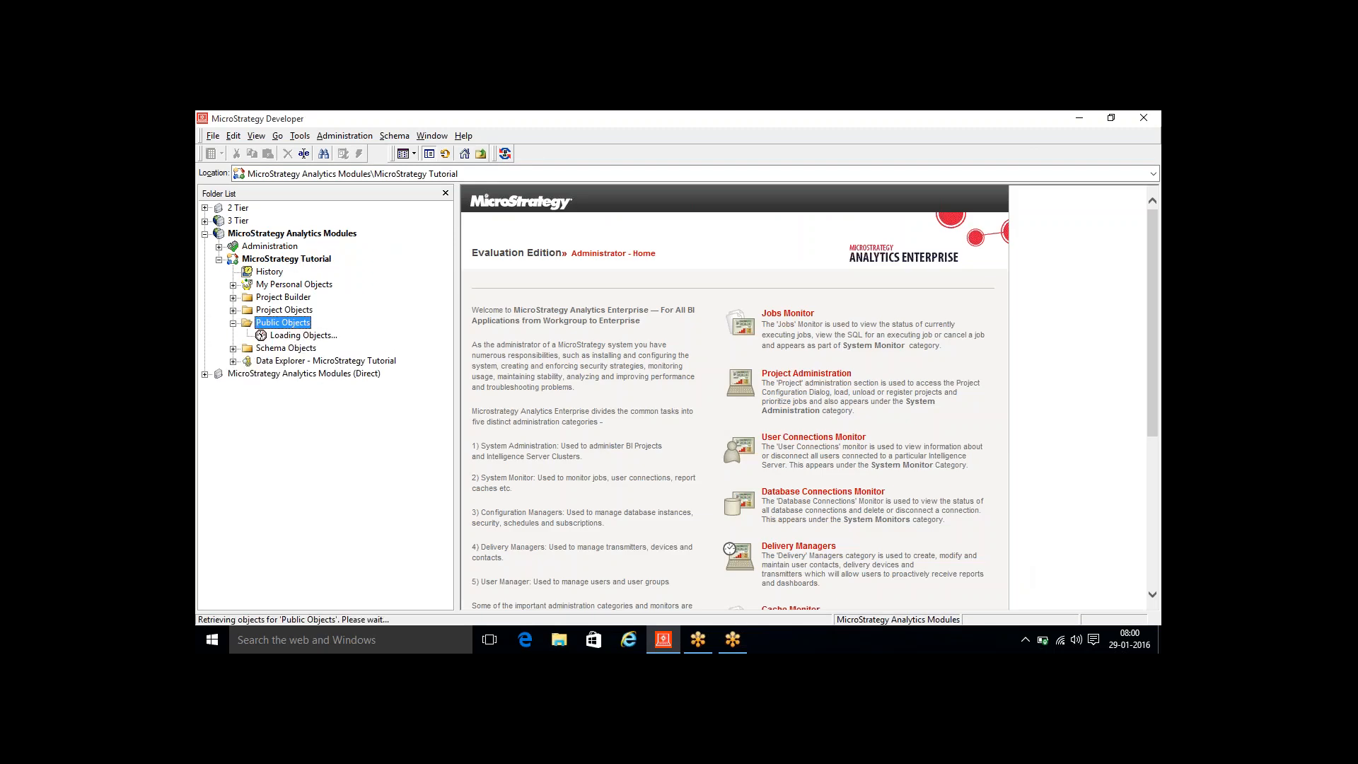
double_click(285, 438)
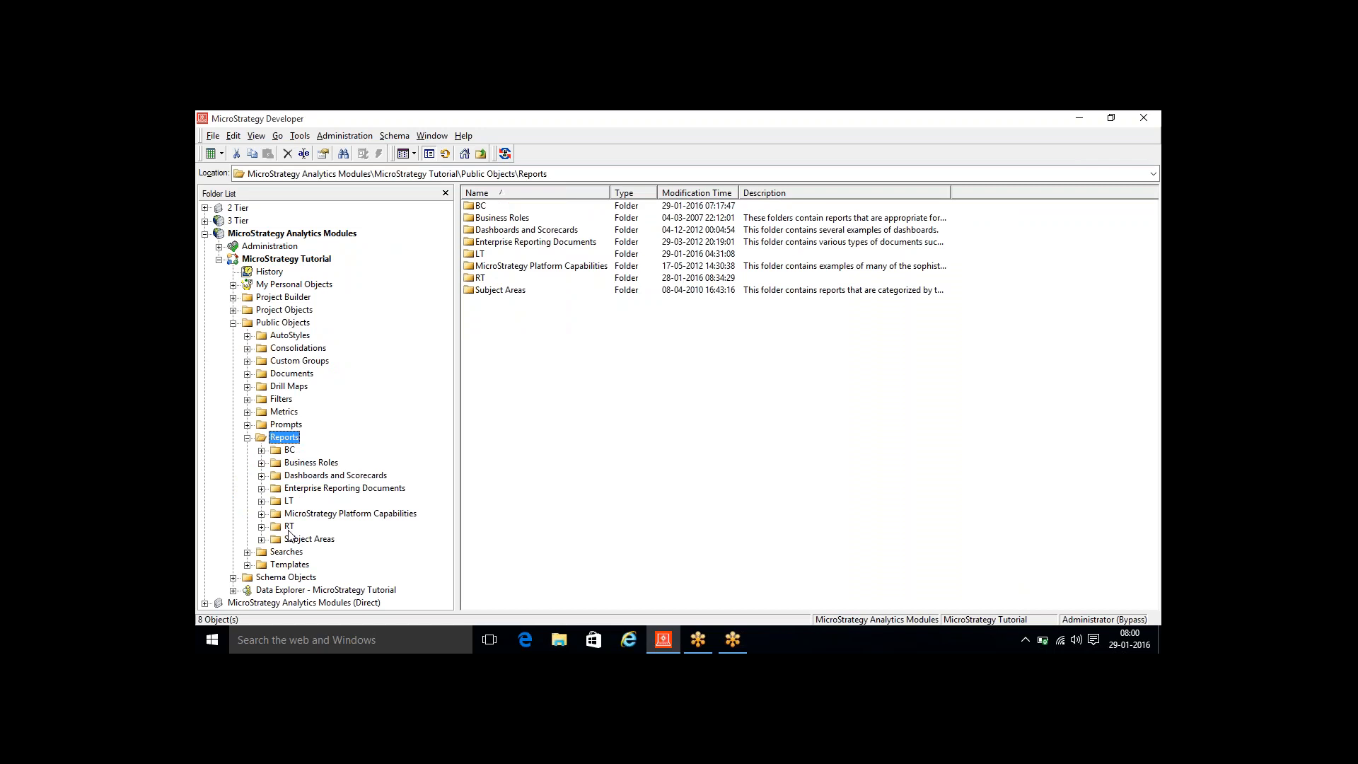
click(289, 527)
click(617, 486)
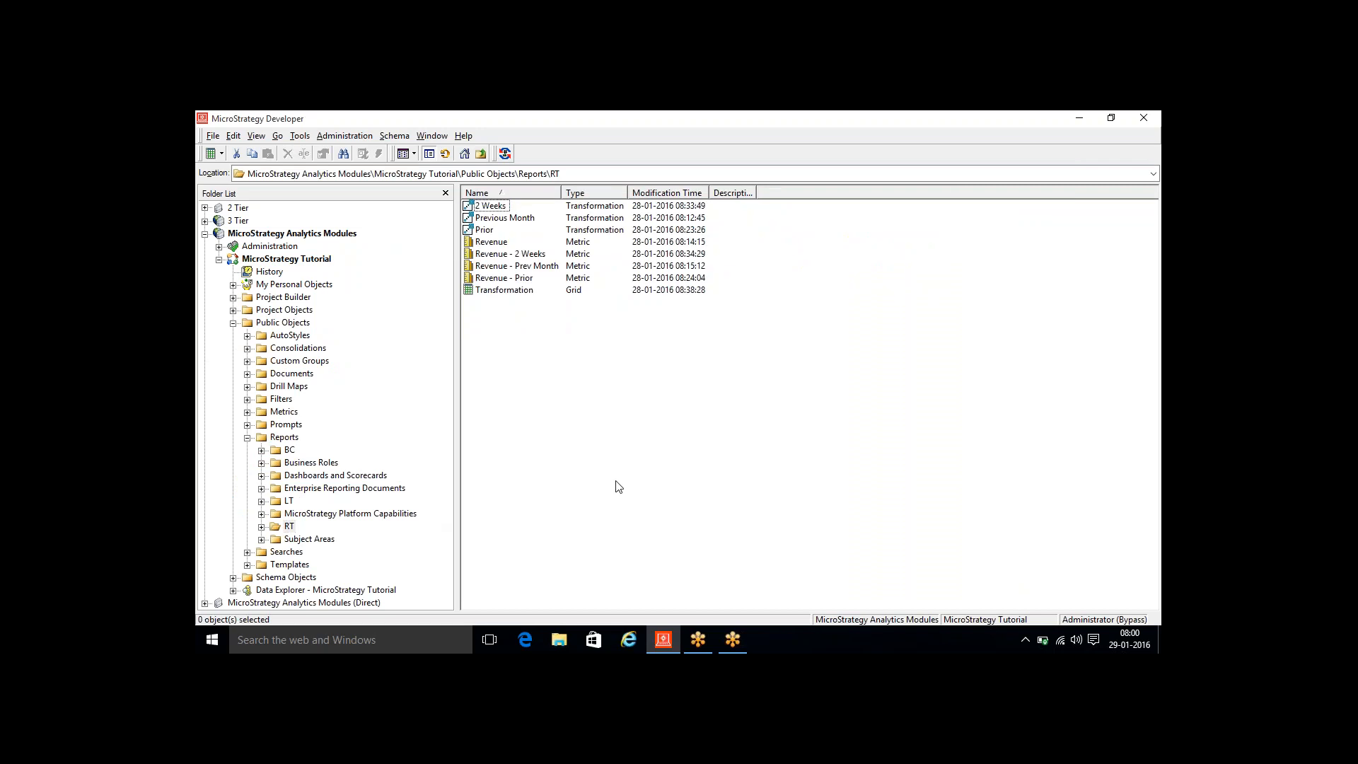
Launch Notepad with an empty document
key(super+r)
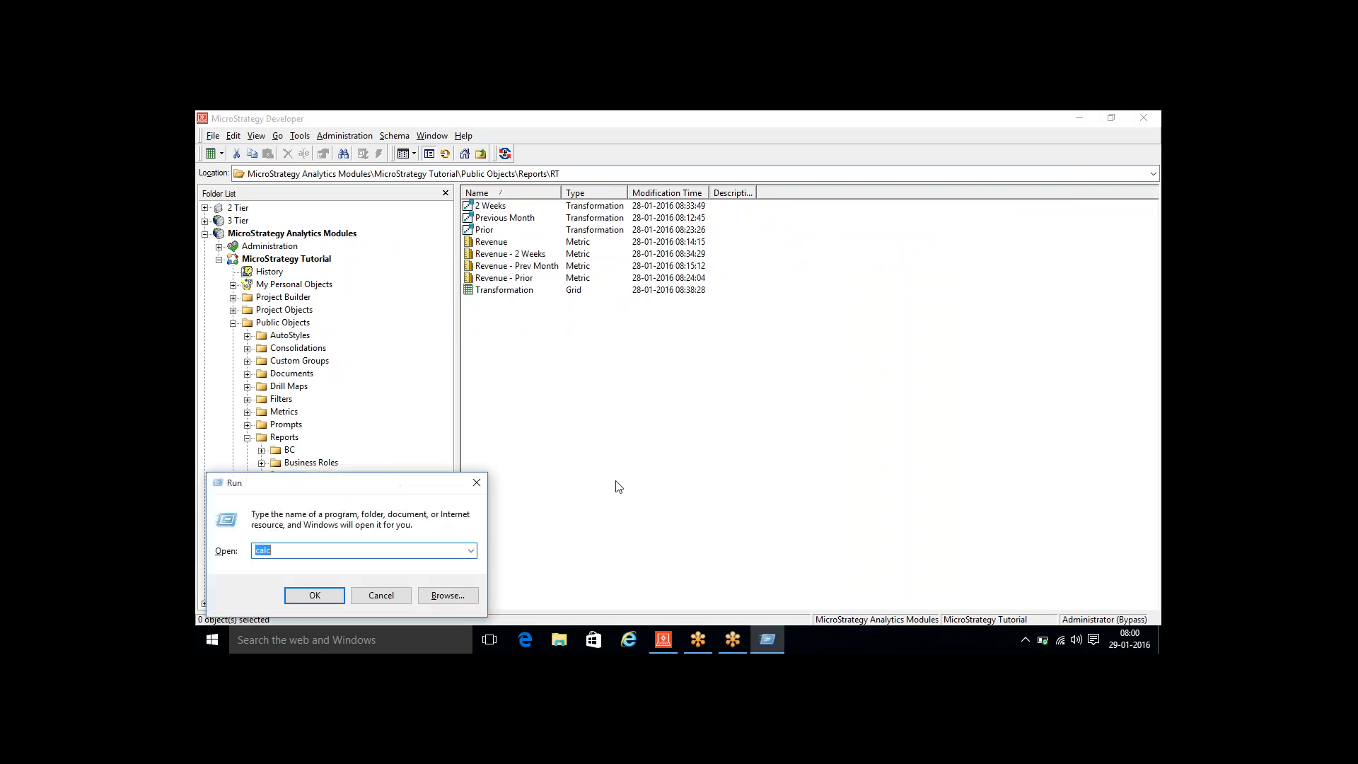
text(note)
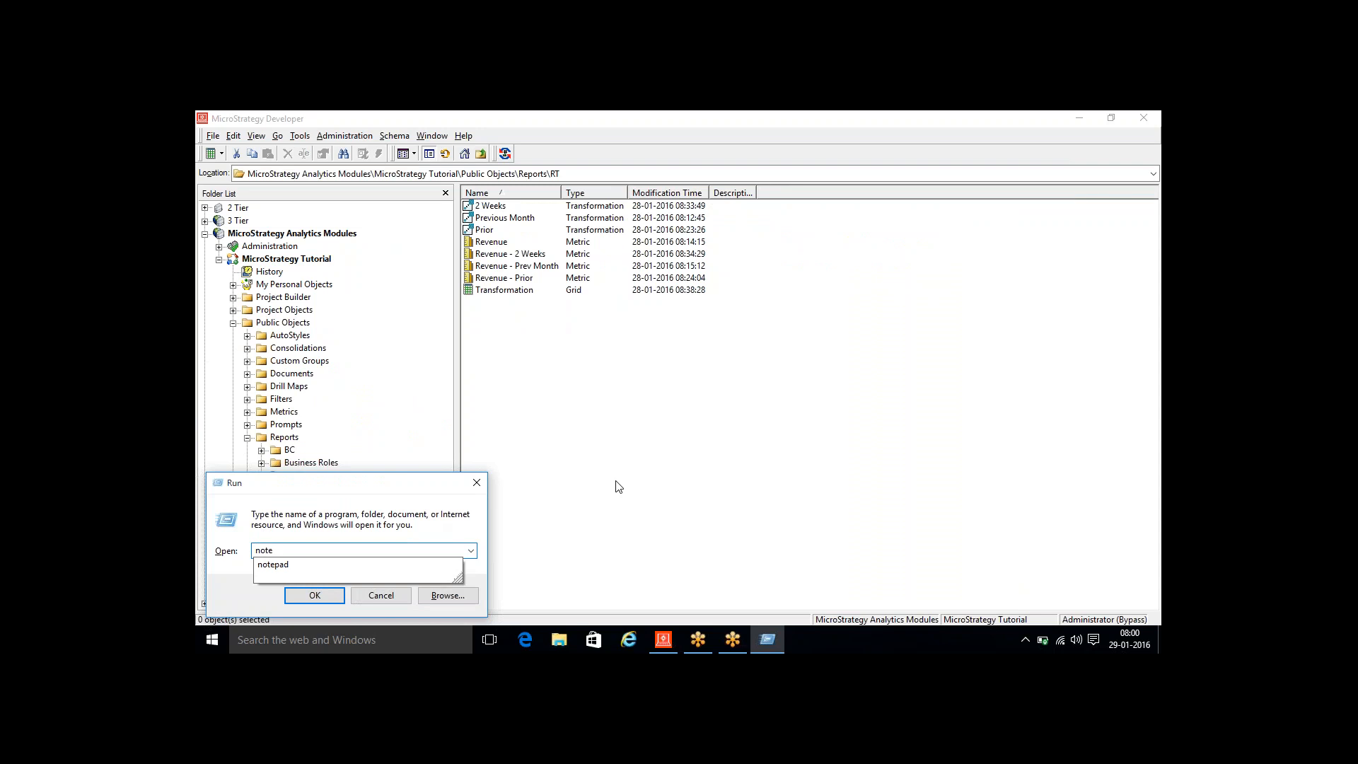
key(Down)
key(Return)
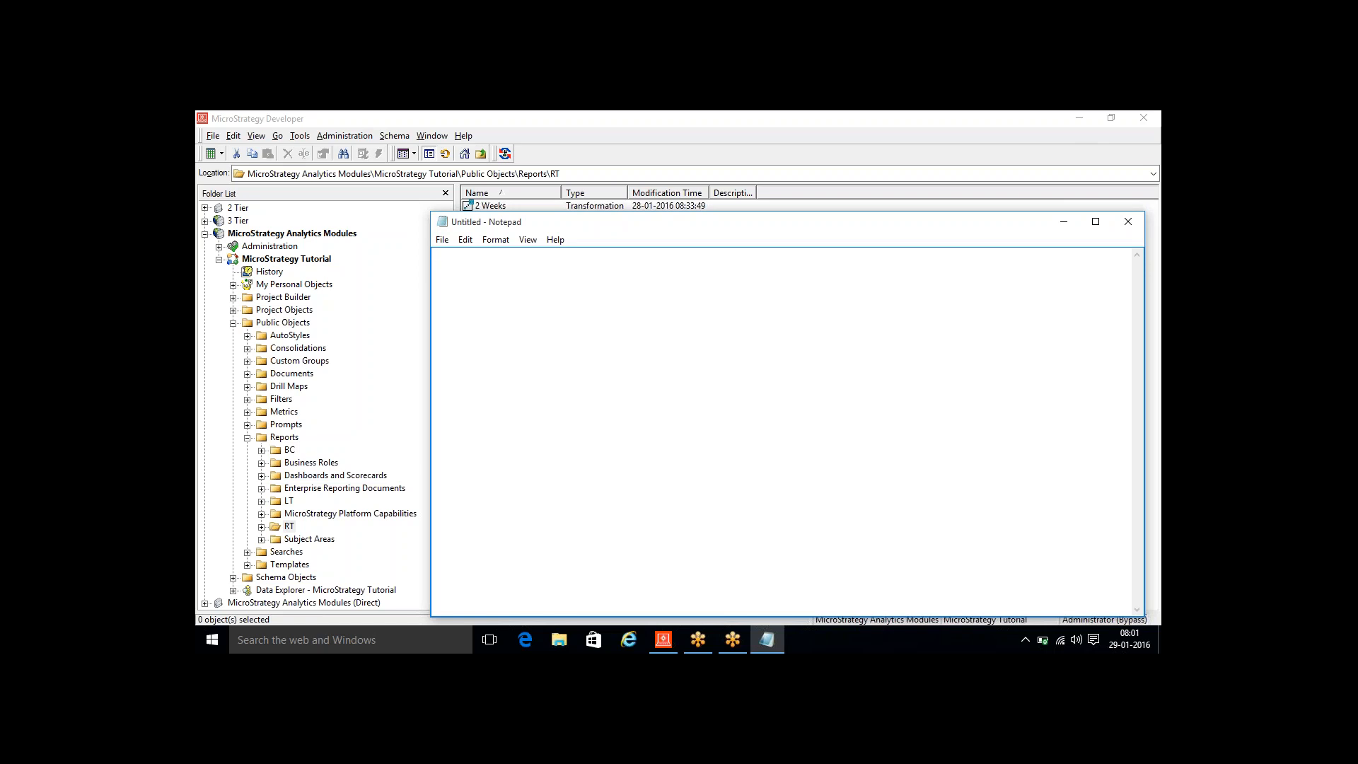
List simple, nested, compound and derived on separate lines, add extra blank lines below simple, and minimise Notepad
text(simple)
key(Return)
key(Return)
text(nested)
key(Return)
key(Return)
text(compound)
key(Return)
text(derived)
key(Up)
key(Up)
key(Up)
key(Return)
key(Return)
key(Up)
key(Up)
key(Up)
key(Down)
click(1063, 221)
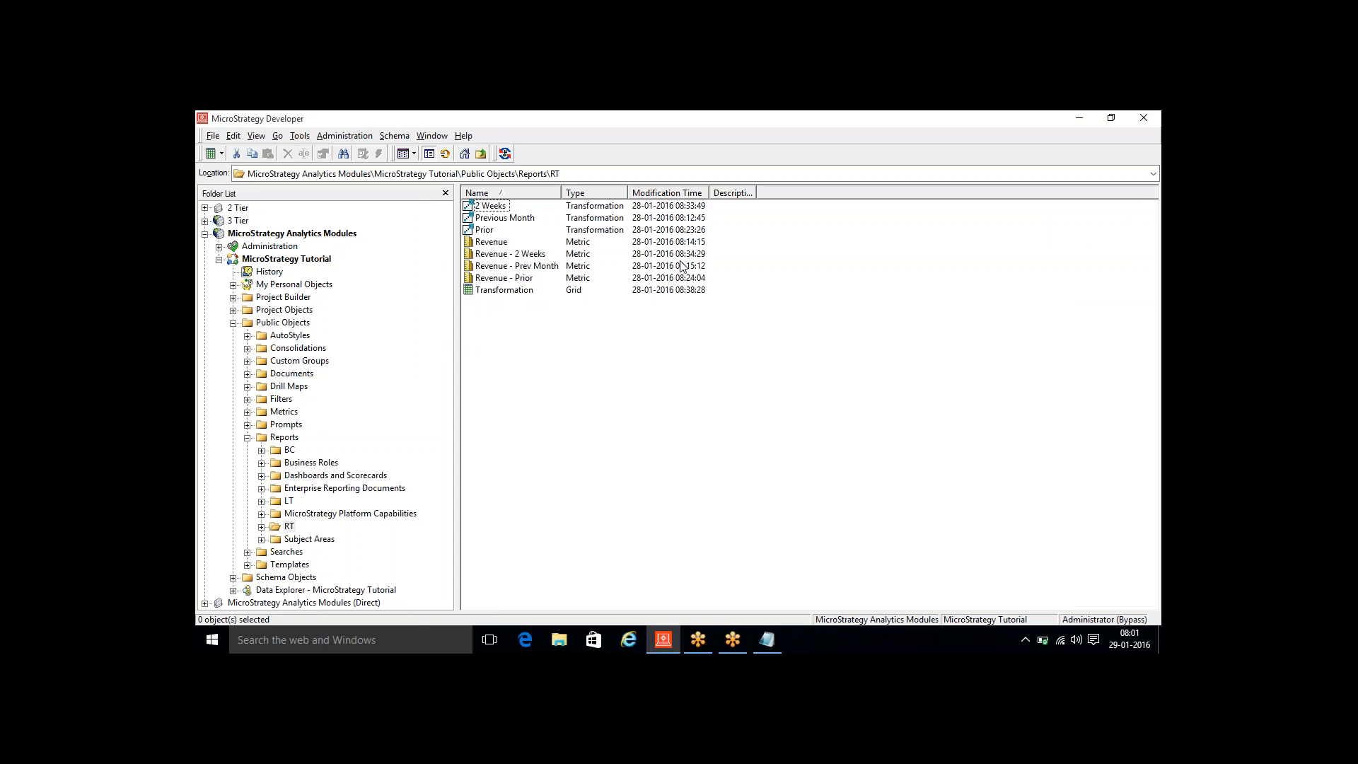
Open the Revenue metric maximised, examine its formula, level, condition and transformation components, and close the editor
double_click(500, 243)
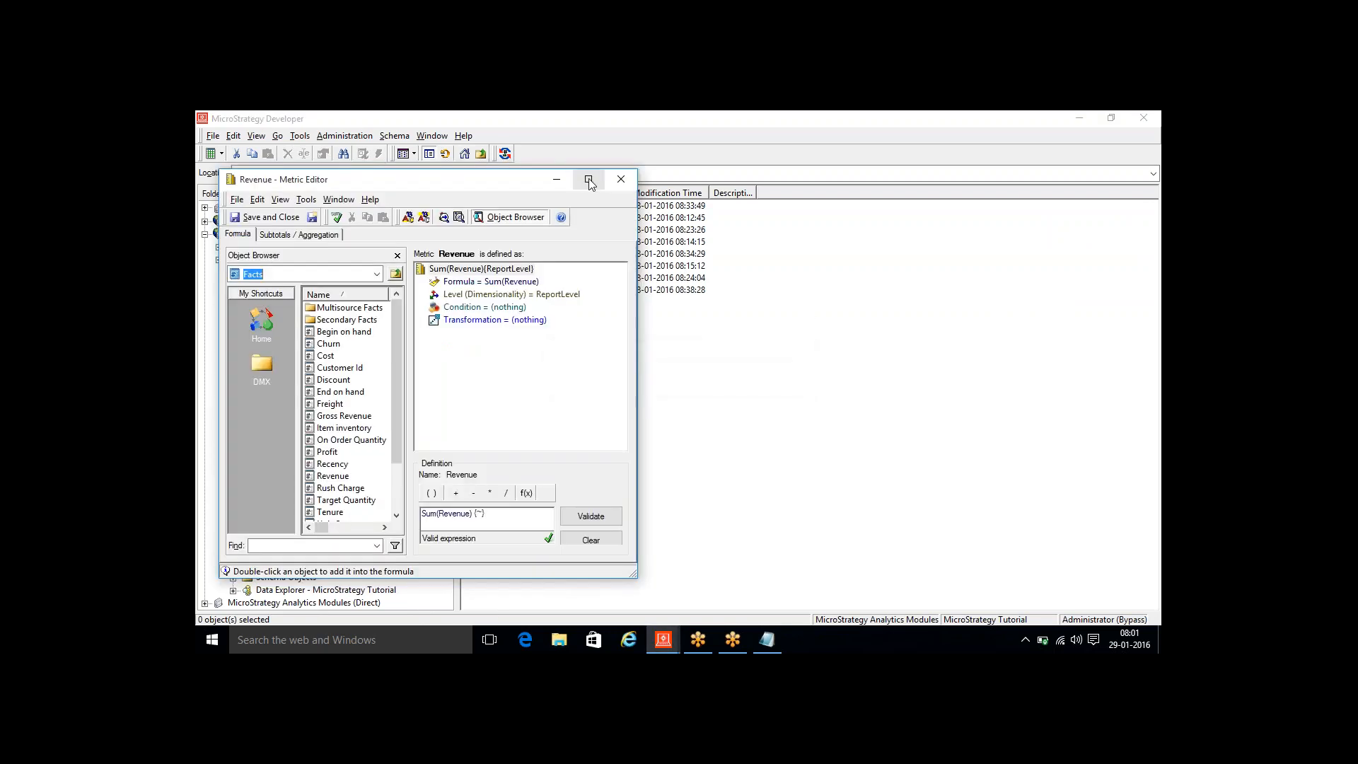
click(591, 181)
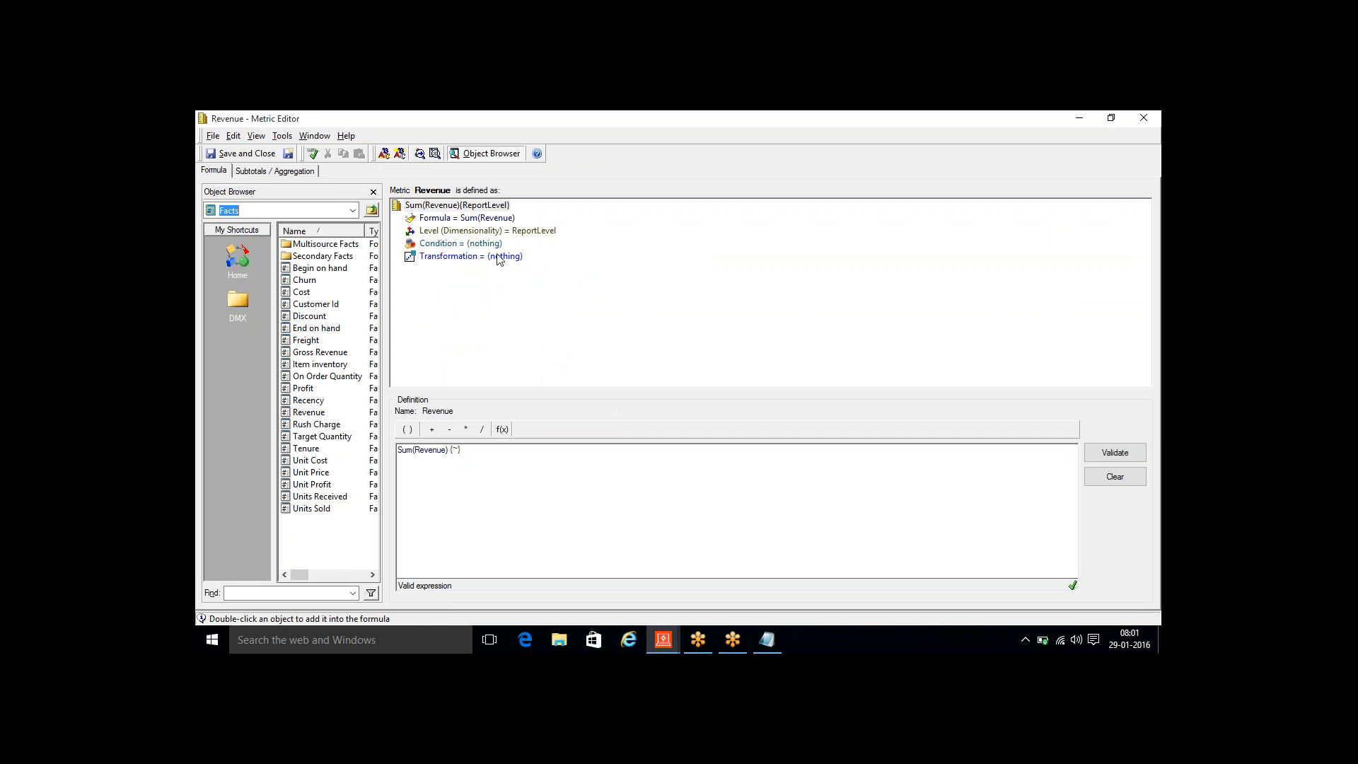
click(474, 221)
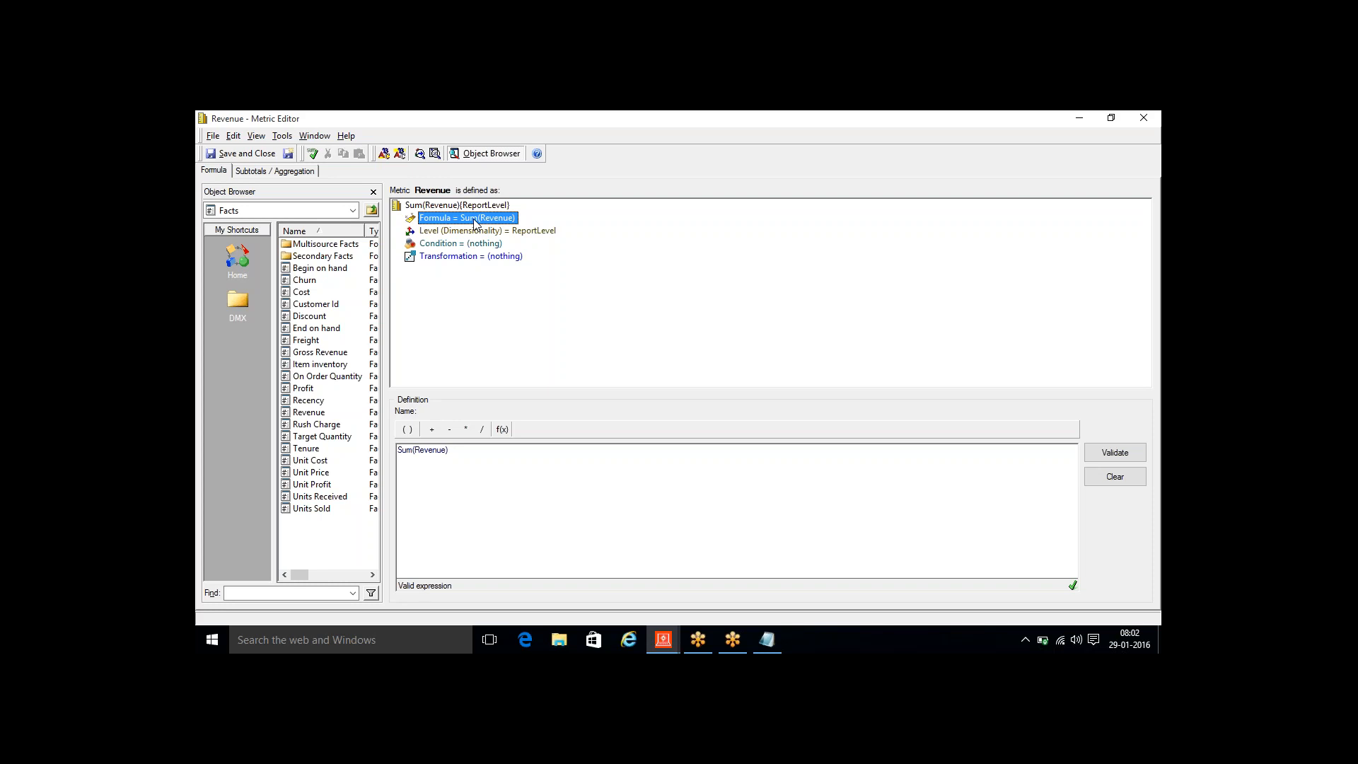
click(474, 232)
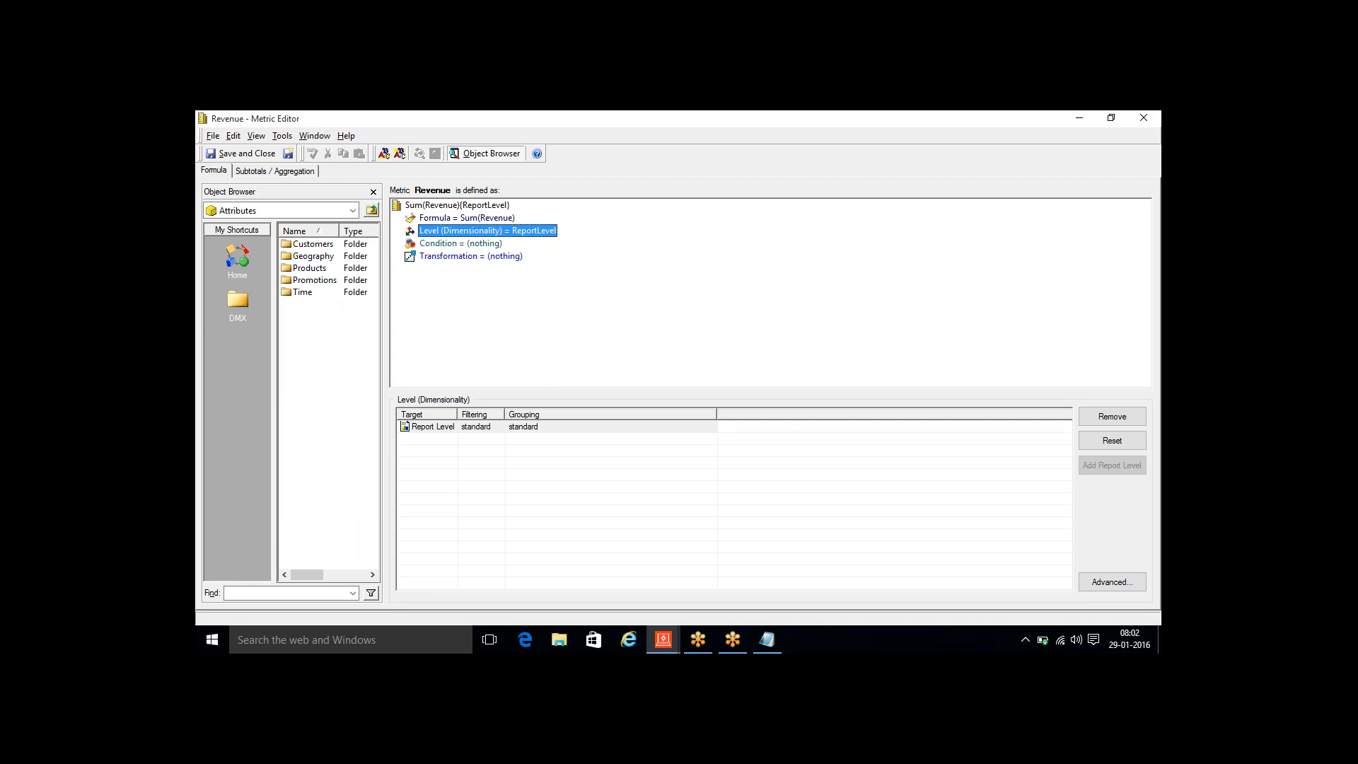
click(466, 244)
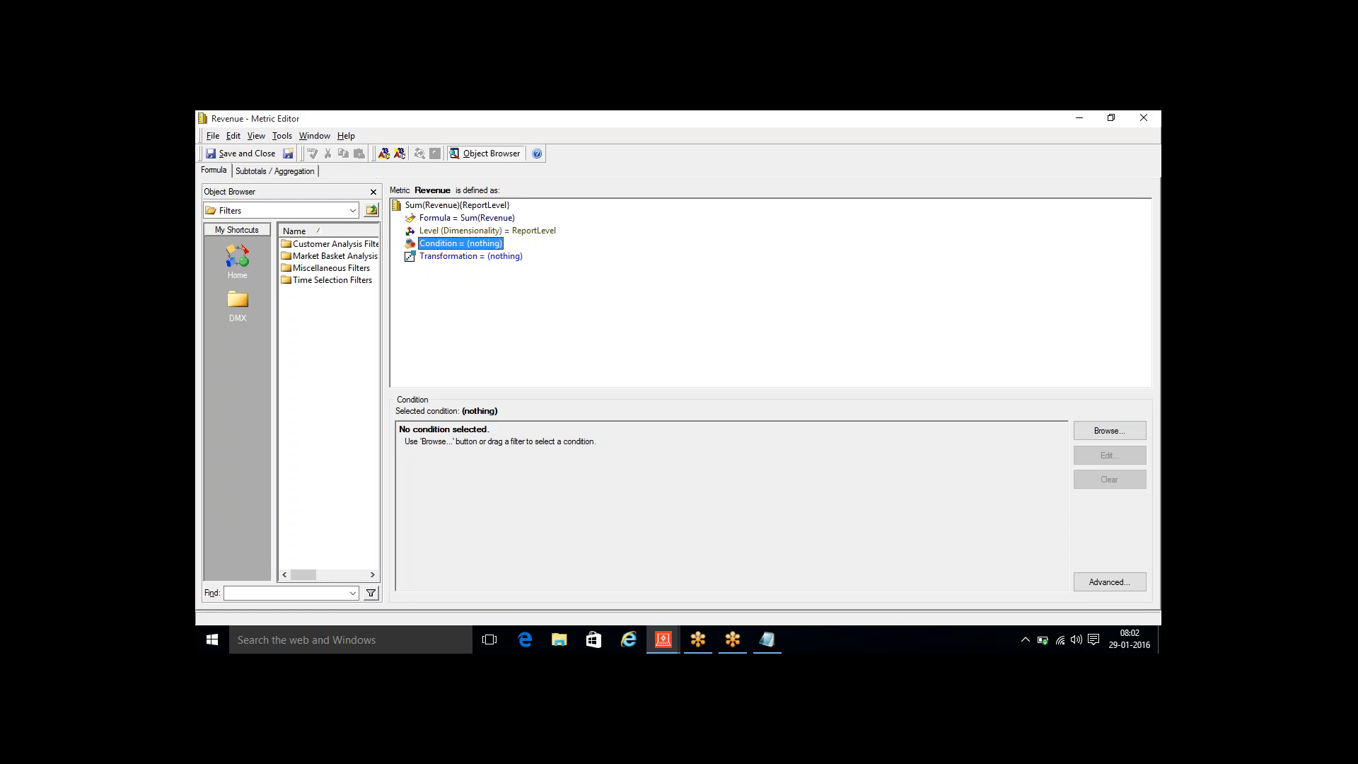
click(470, 256)
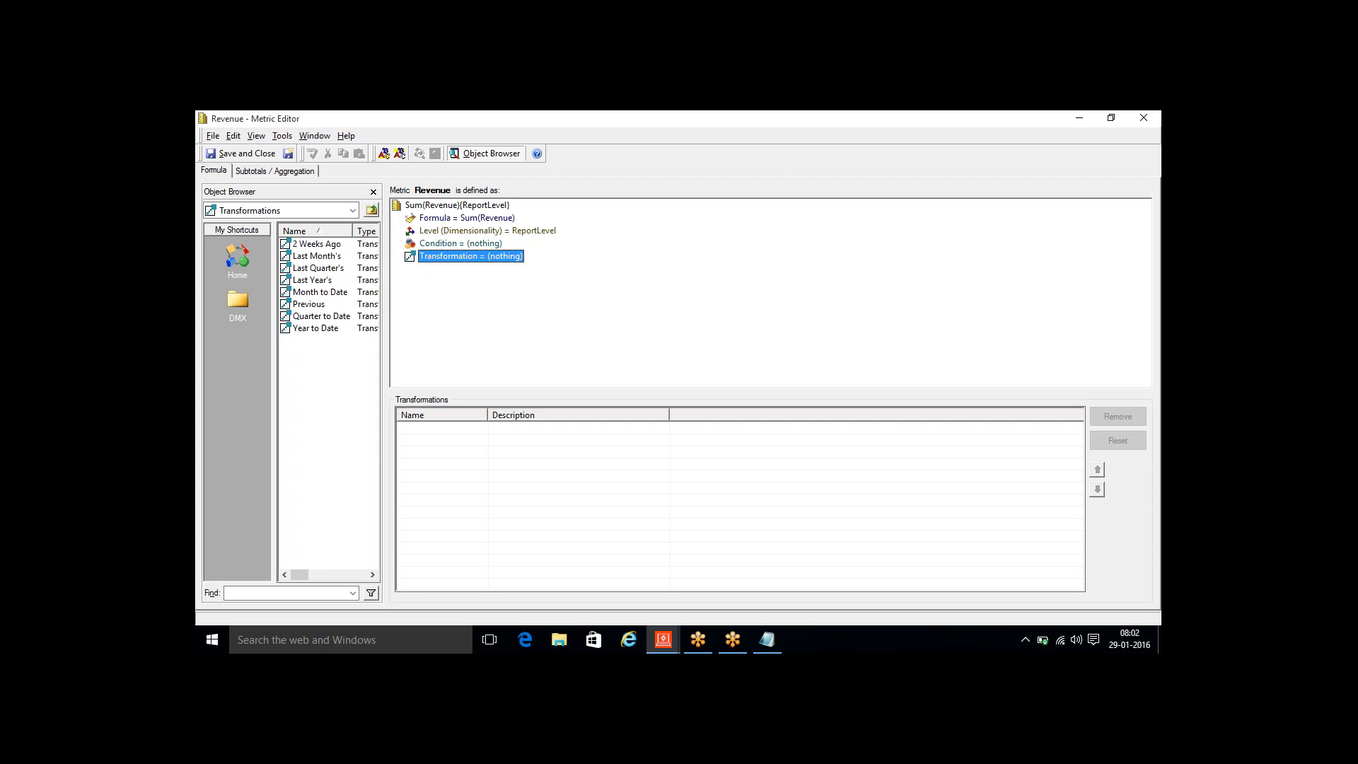
click(474, 206)
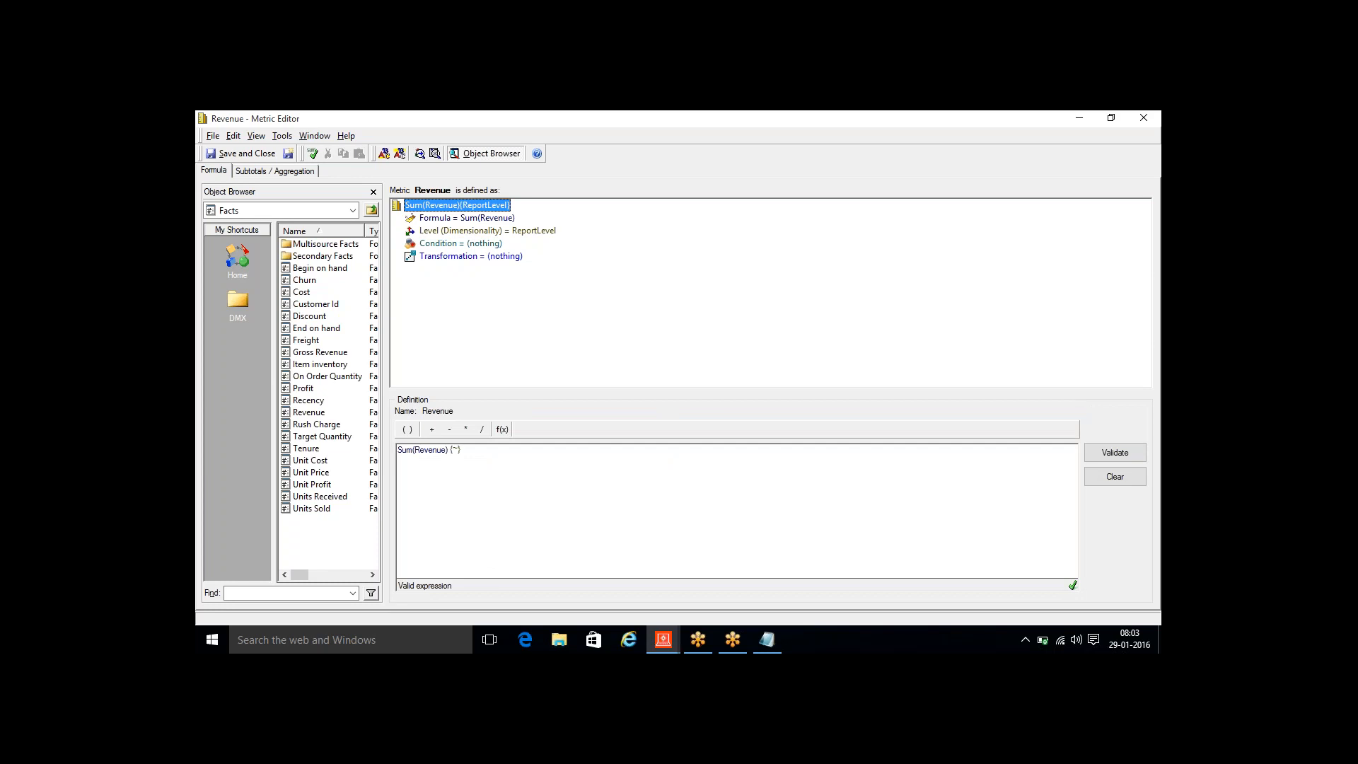
click(1137, 122)
Switch to Notepad and add a separator of equals signs and the word Level below simple
click(766, 640)
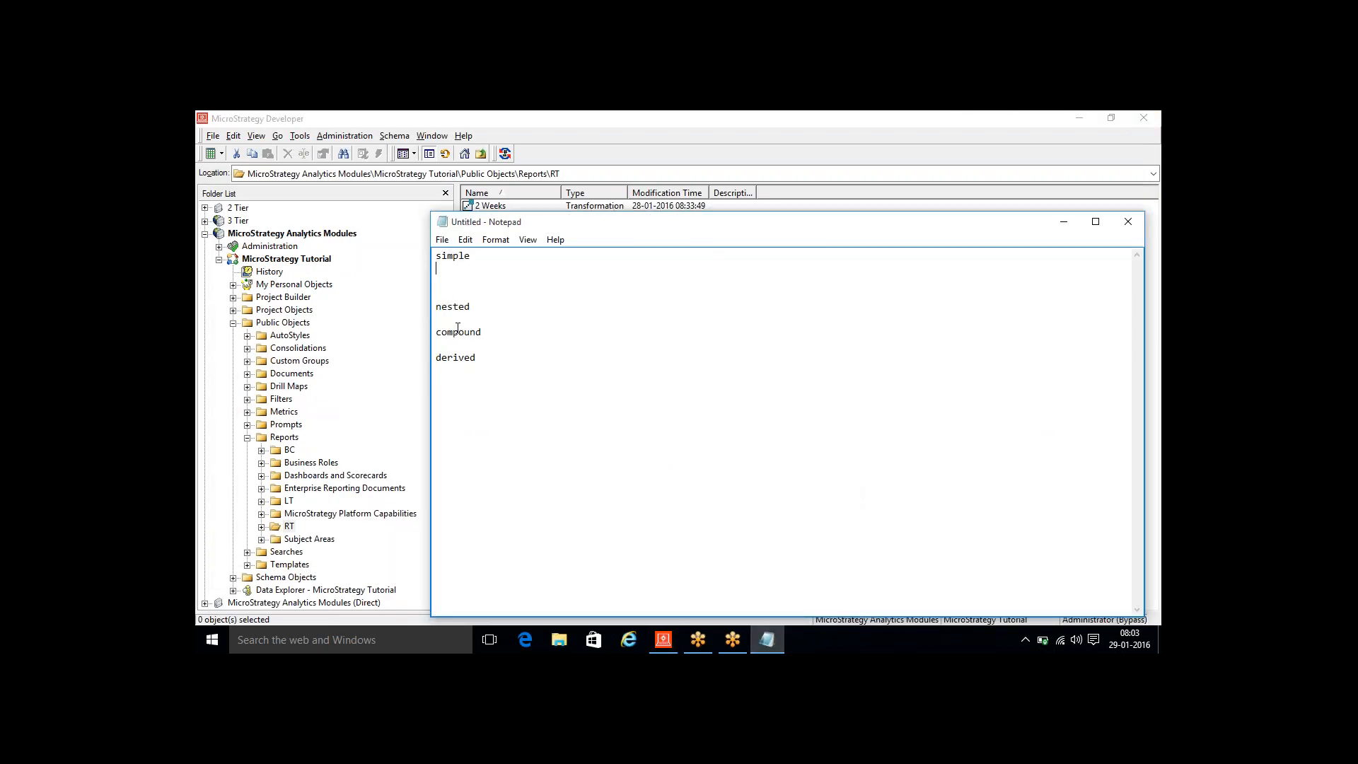
text(======================== )
text(Leve)
text(l)
Switch back to MicroStrategy Developer, open the Revenue metric maximised and remove the Report Level target from its level settings
key(alt+Tab)
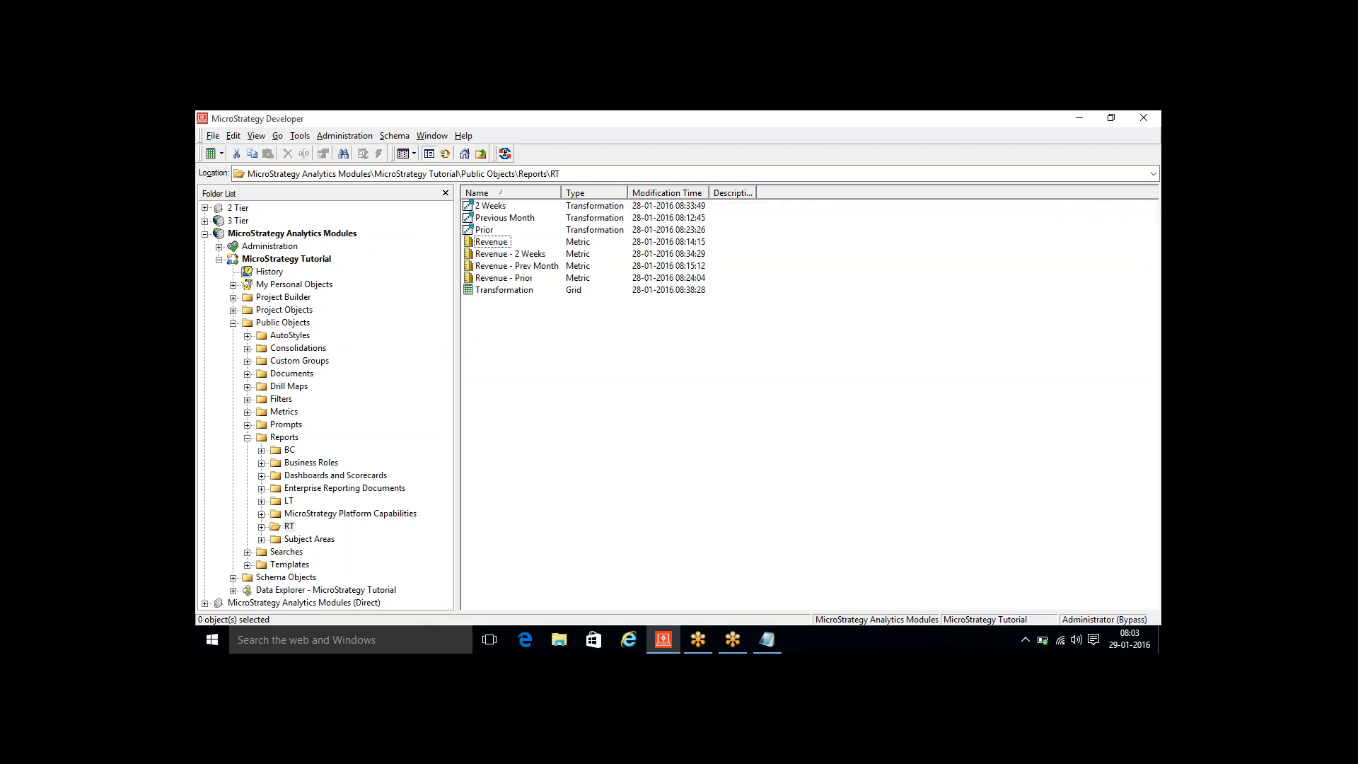
click(490, 241)
double_click(490, 241)
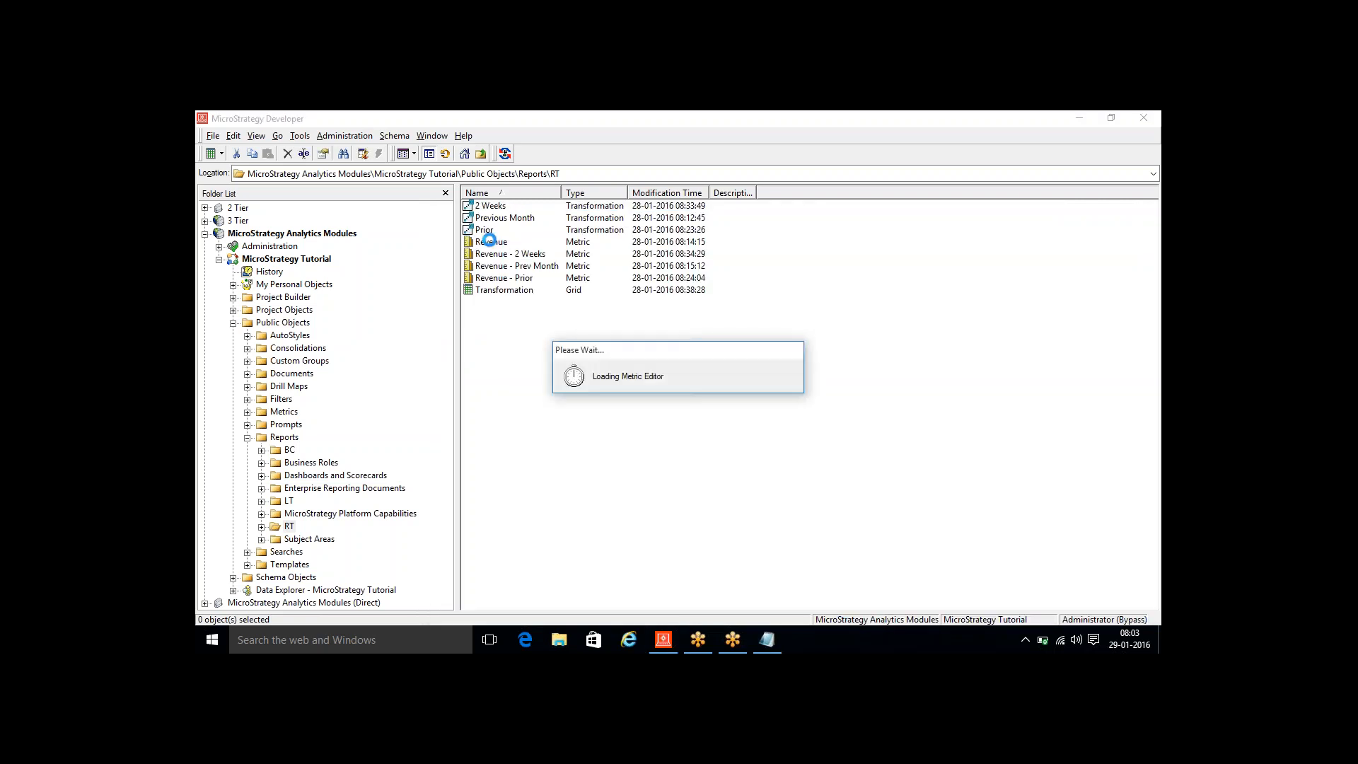
click(598, 180)
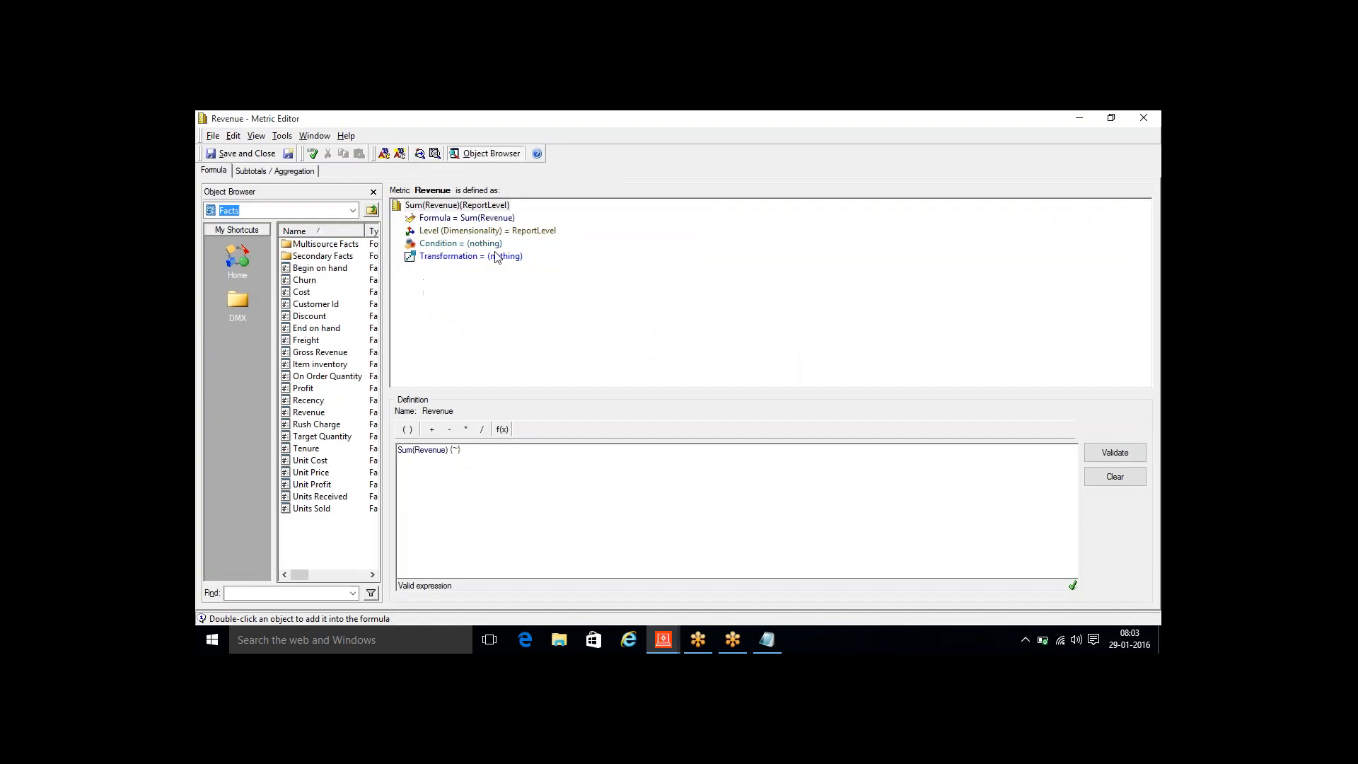
click(495, 231)
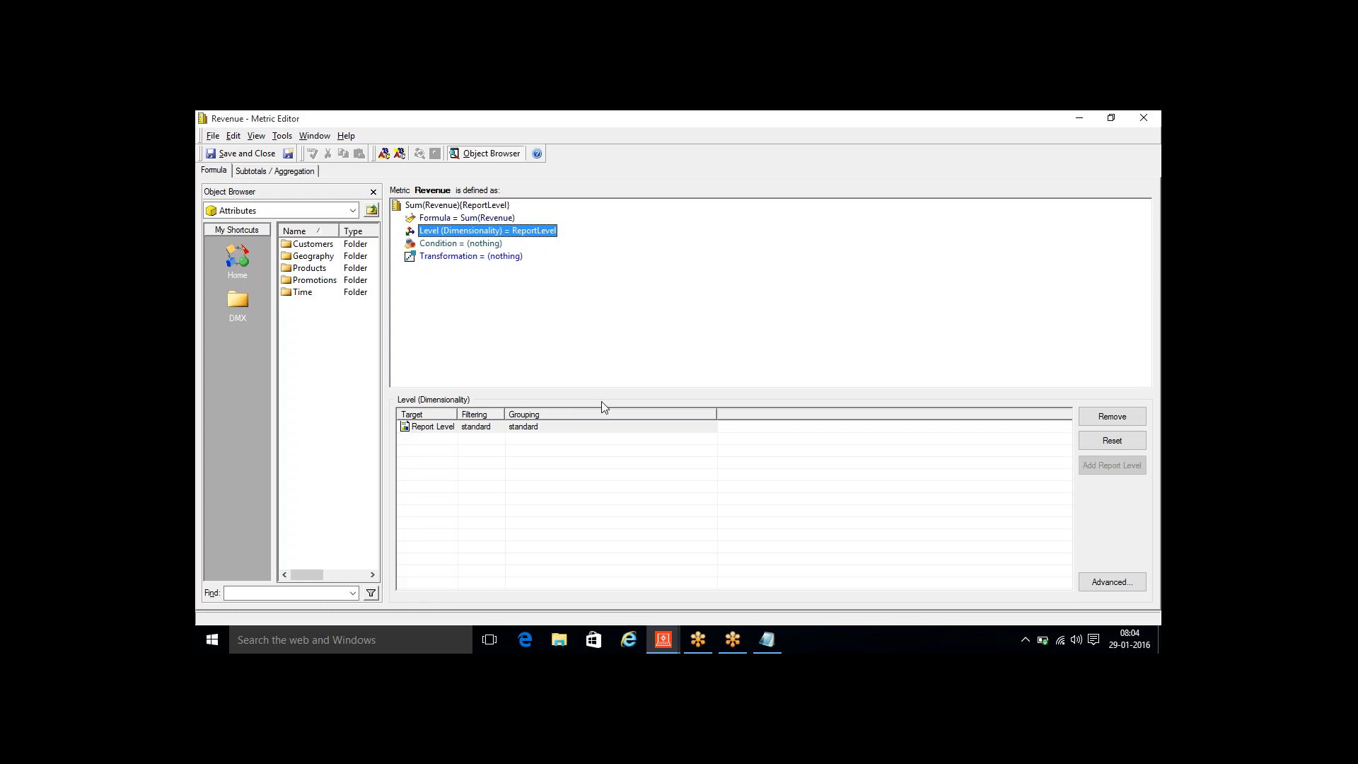
click(1105, 419)
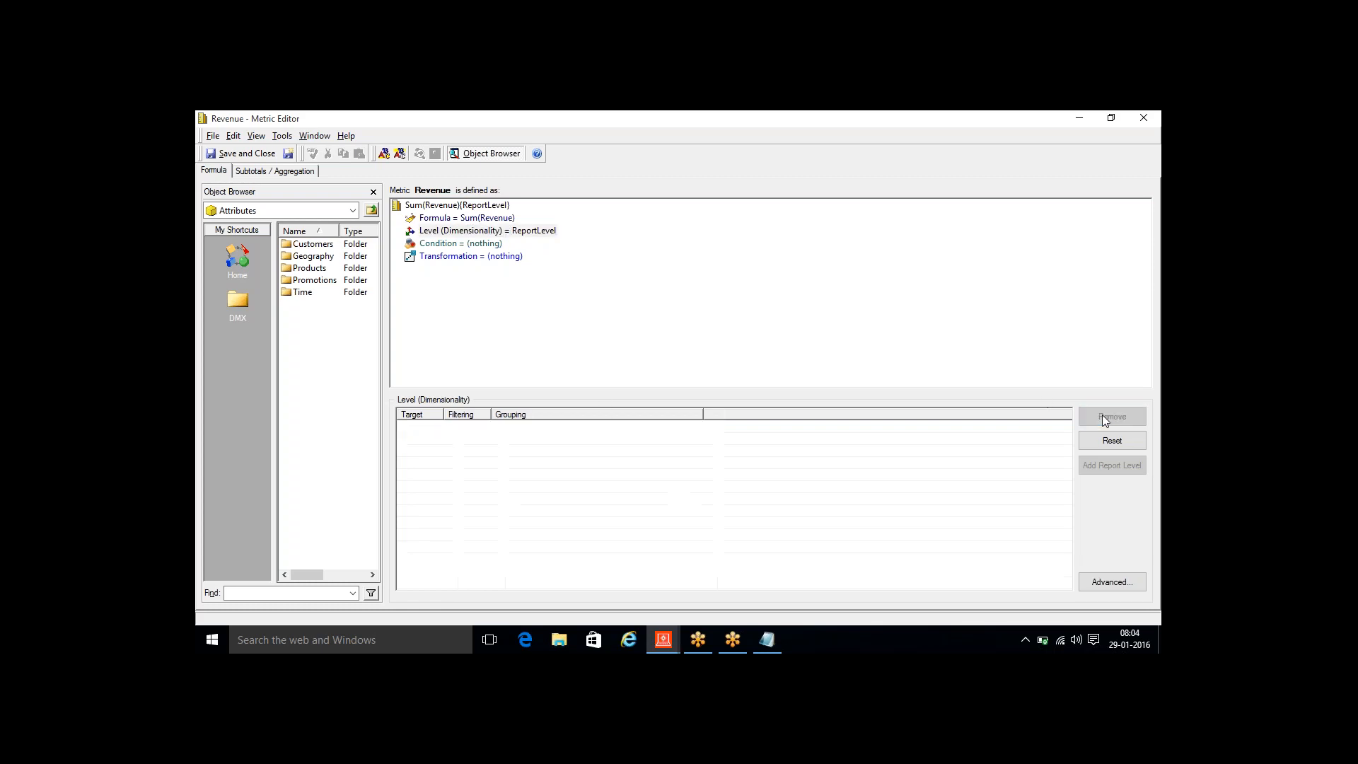
Add the Year attribute from the Time folder as the metric's level target
click(302, 293)
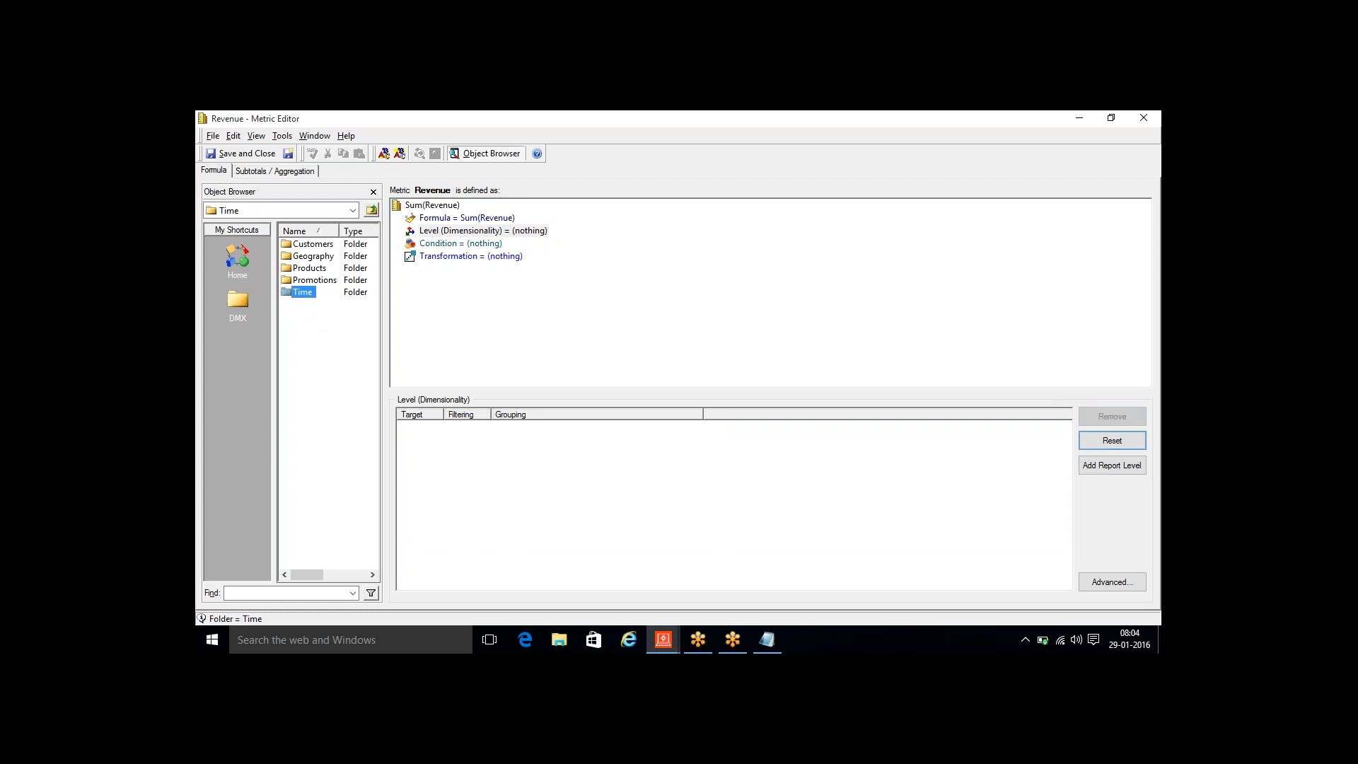
double_click(302, 292)
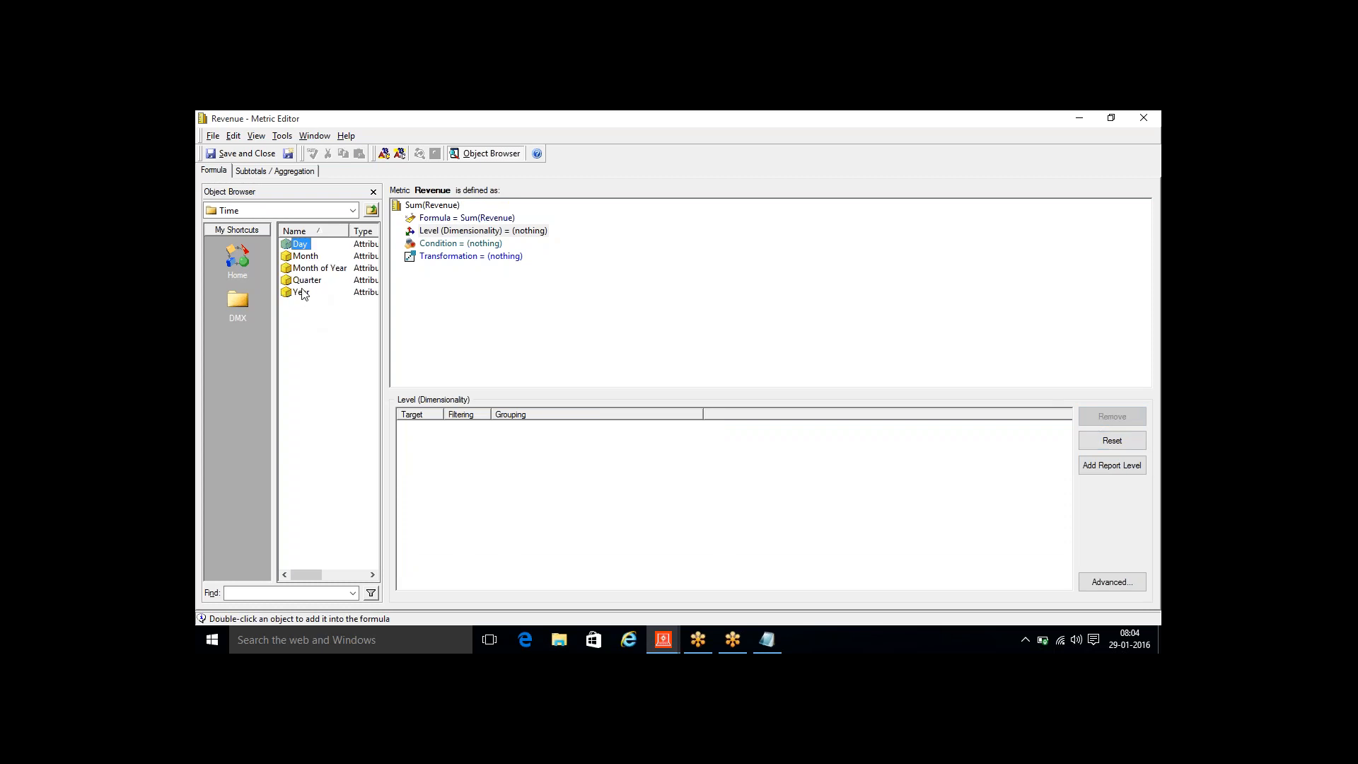
double_click(302, 293)
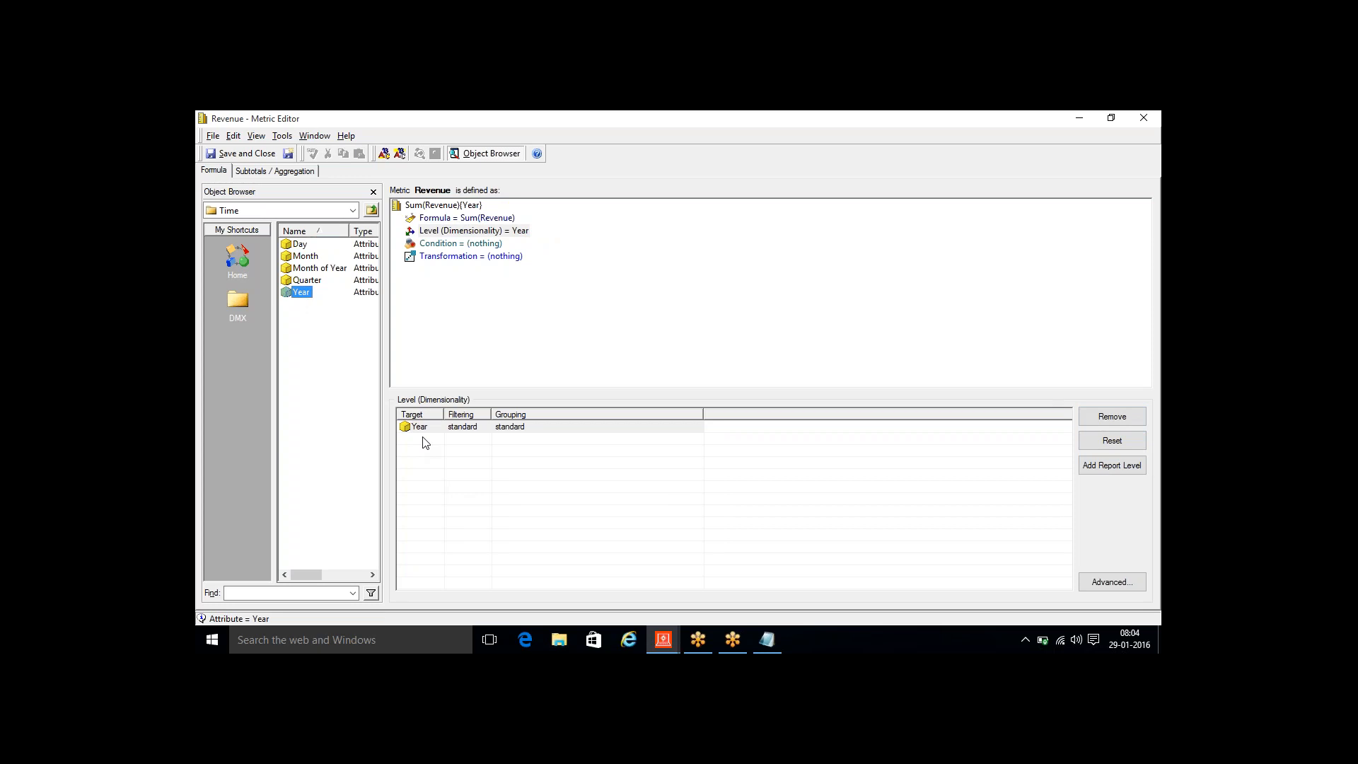
Examine the available filtering and grouping options for the Year target, keeping both at standard
click(474, 429)
click(474, 428)
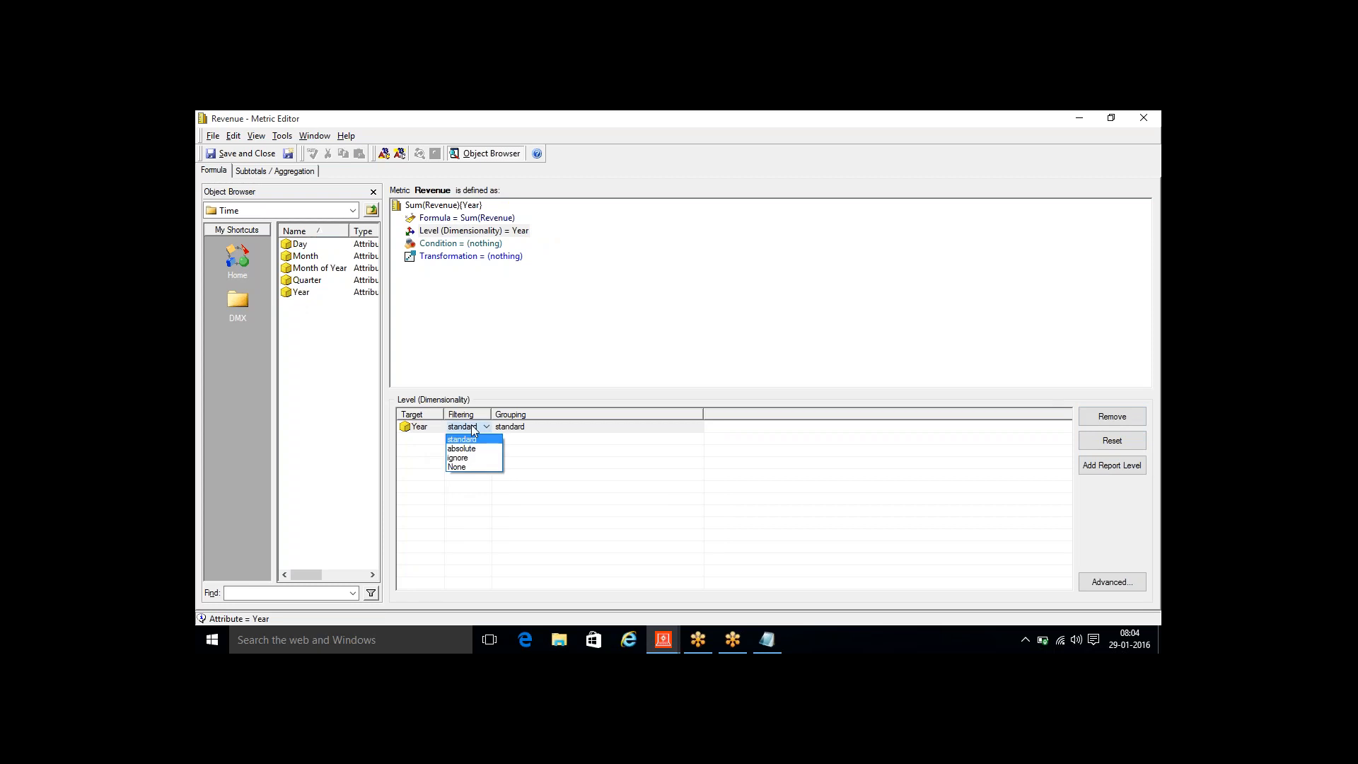
click(545, 427)
click(546, 427)
click(546, 427)
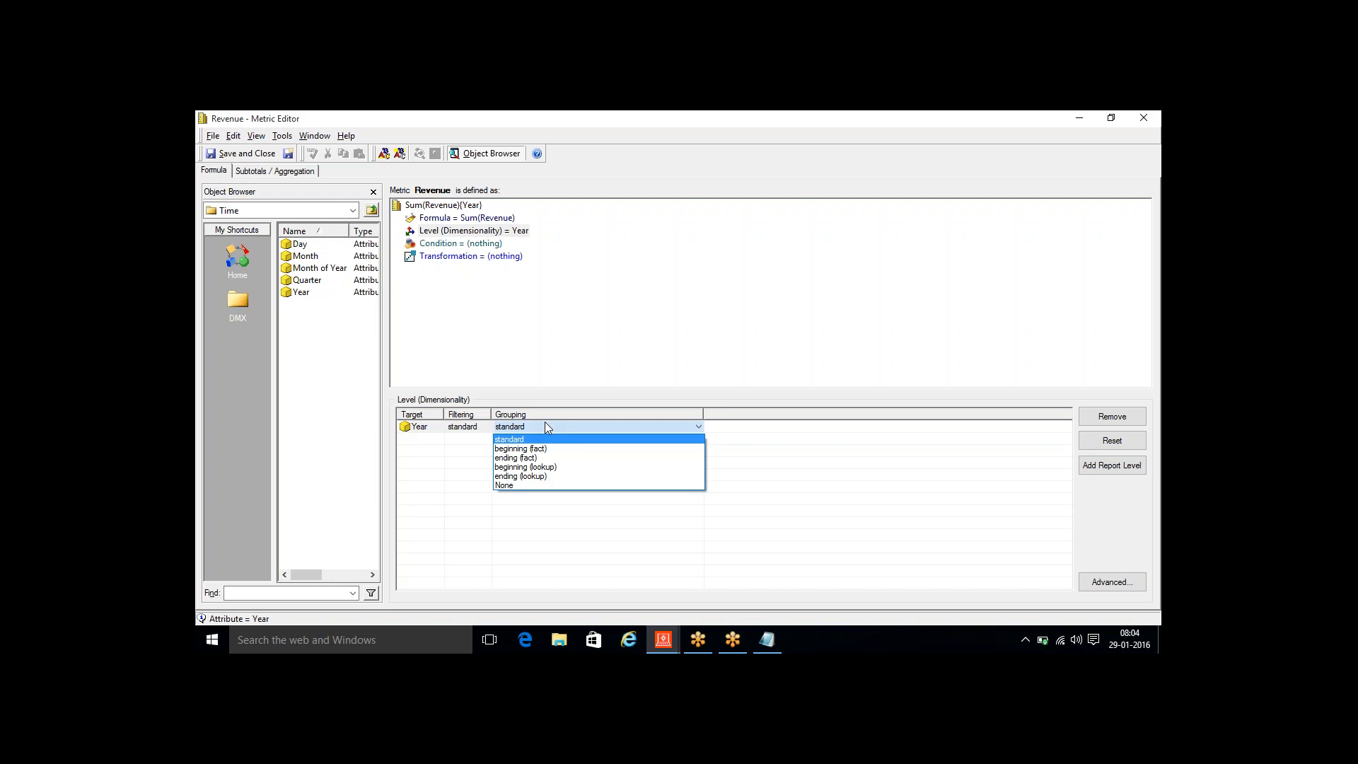
click(546, 427)
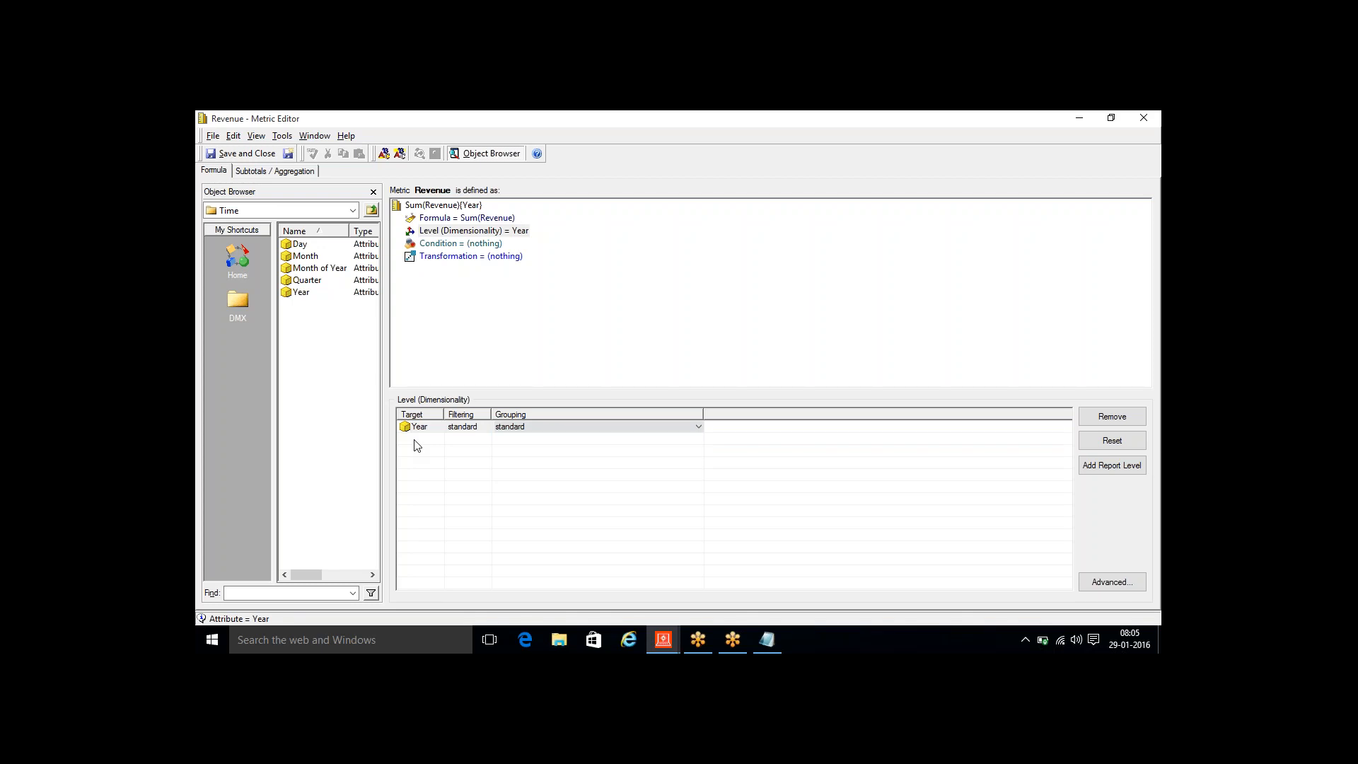
Save the metric in the RT folder under the new name Revenue - Year and close the Metric Editor
click(213, 138)
click(237, 201)
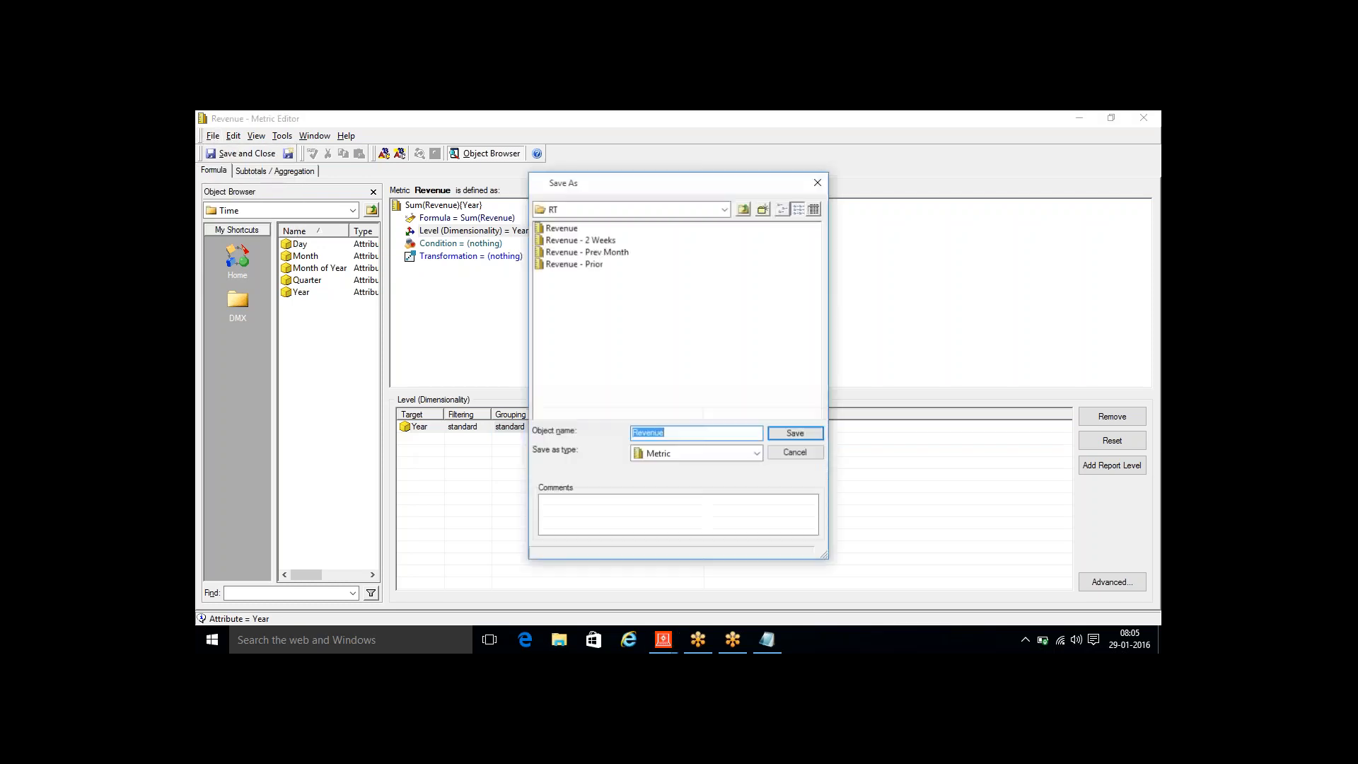
click(695, 434)
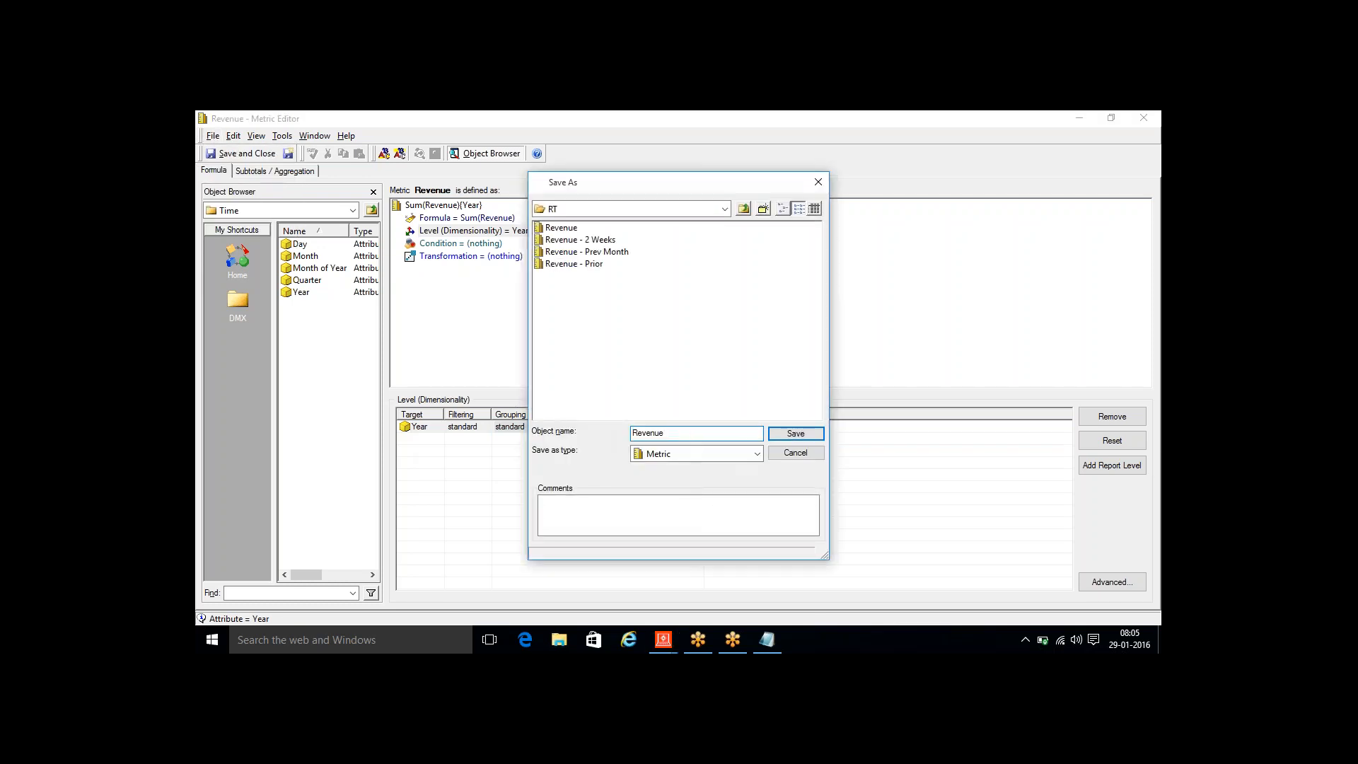
text(- Year)
key(Return)
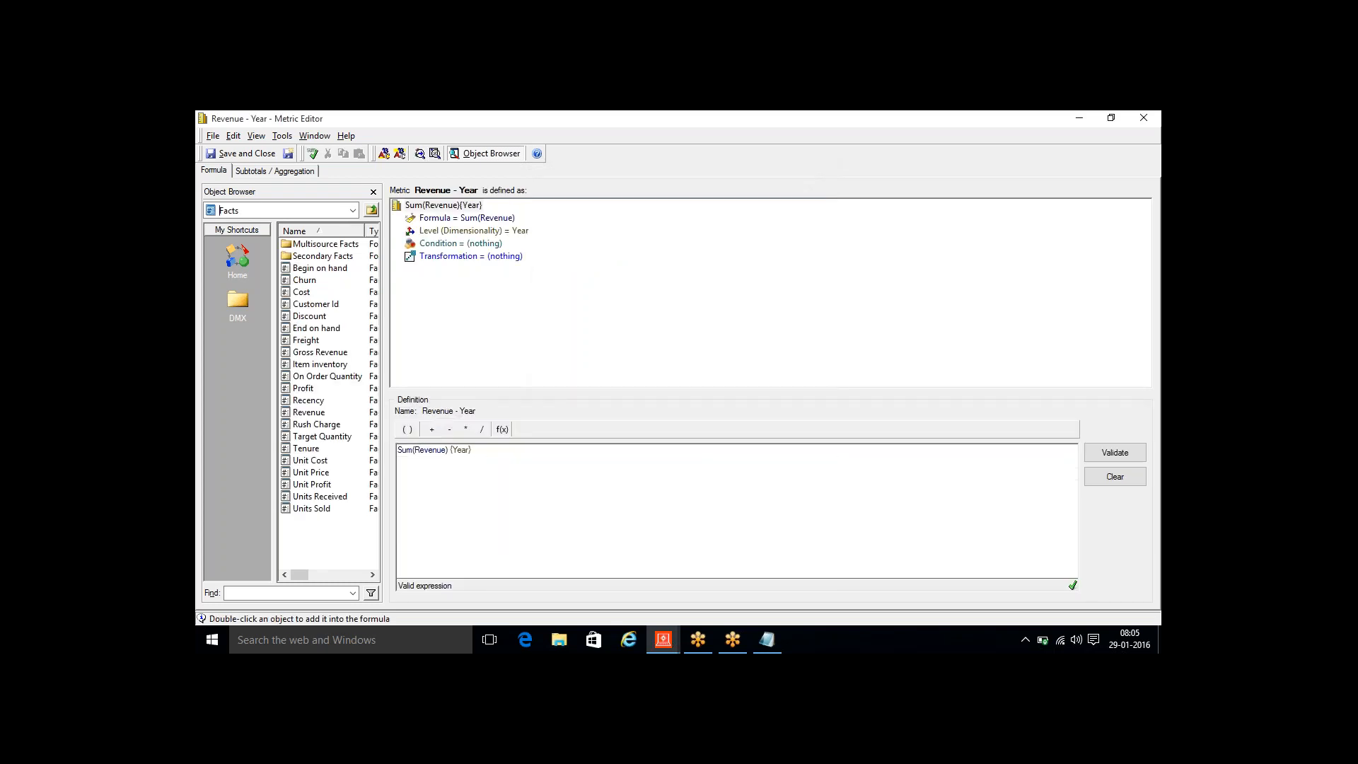
click(1144, 118)
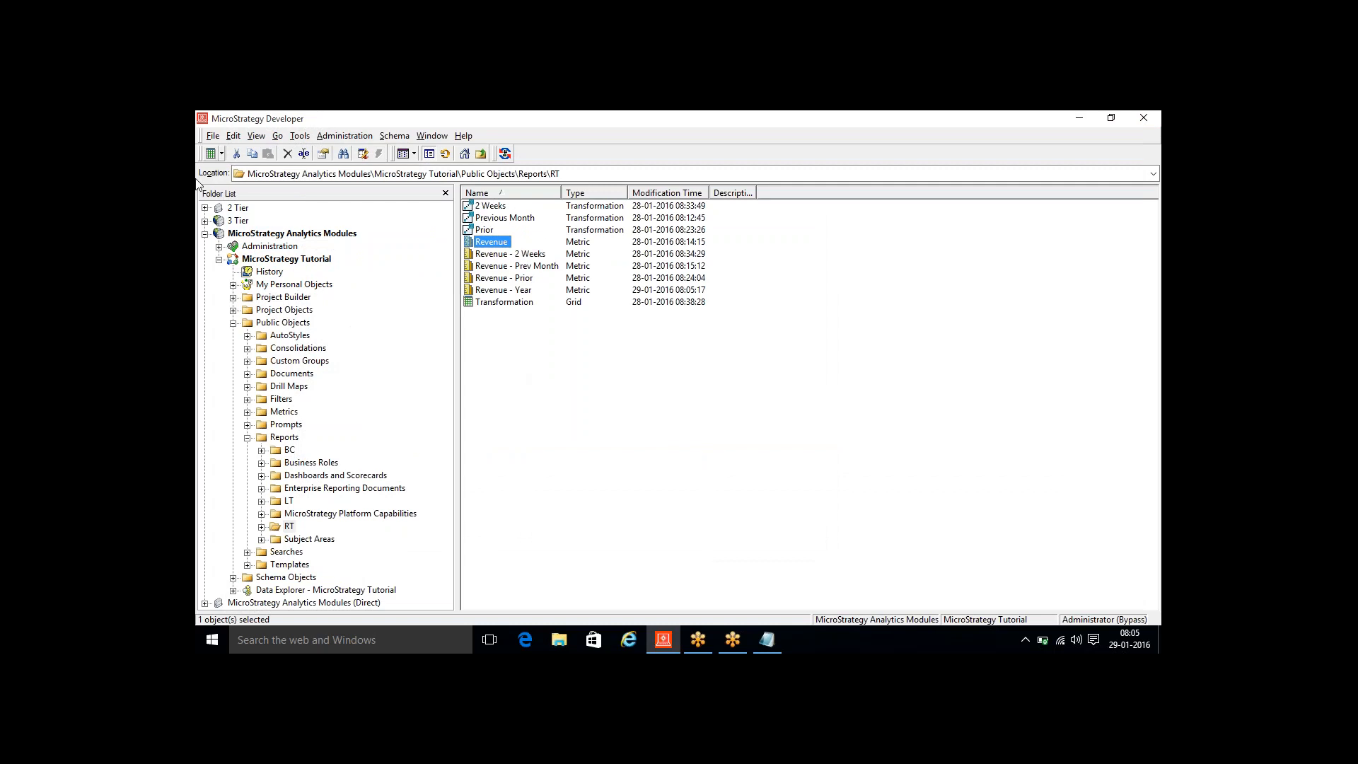
Create a blank grid report and add the Year and Month attributes from the Time folder to its template
click(212, 154)
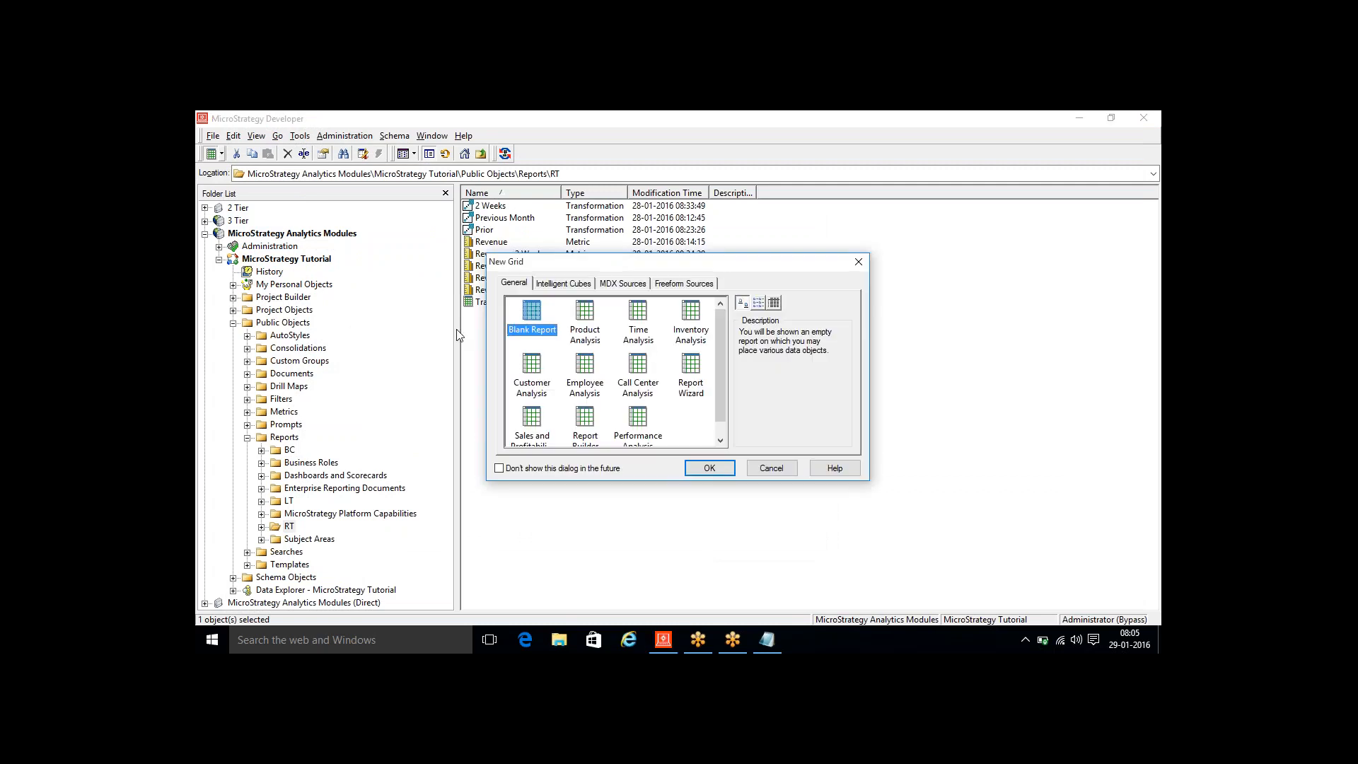
click(710, 468)
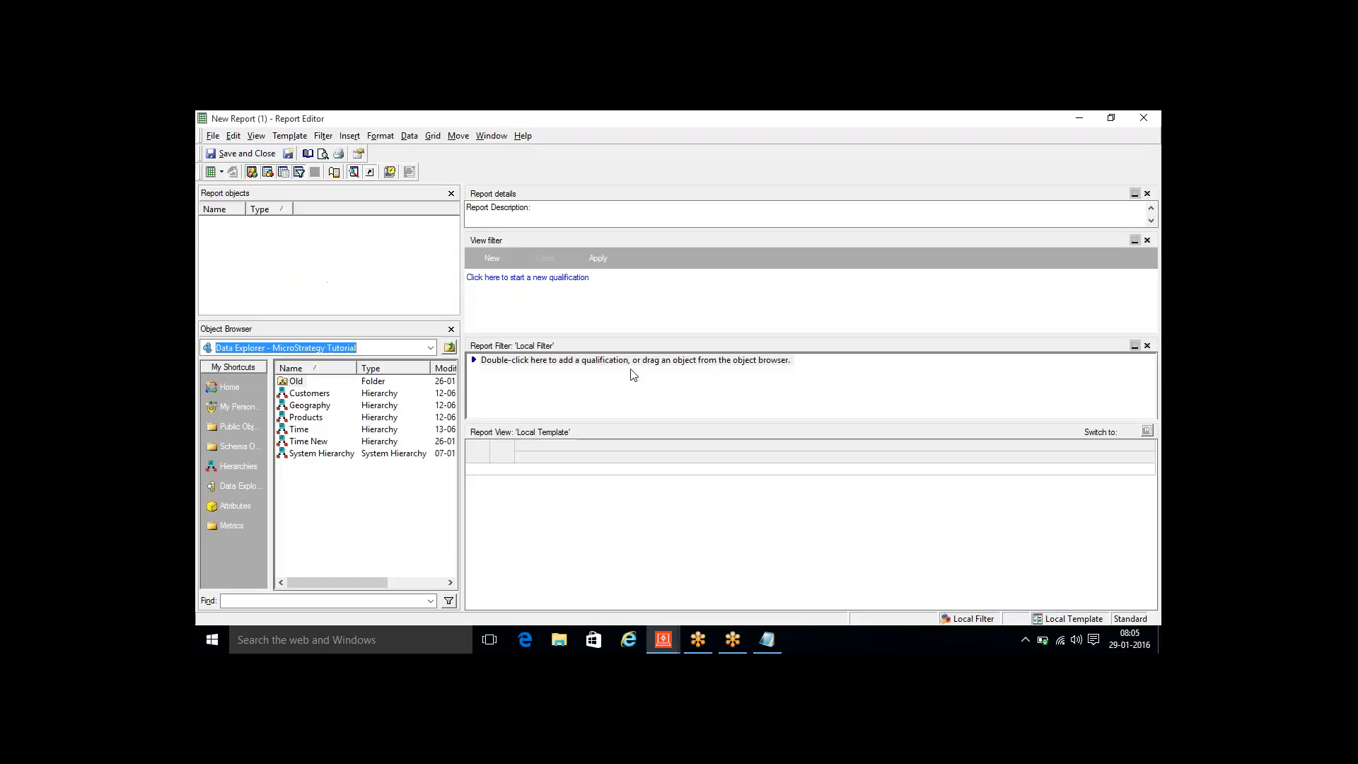
click(225, 506)
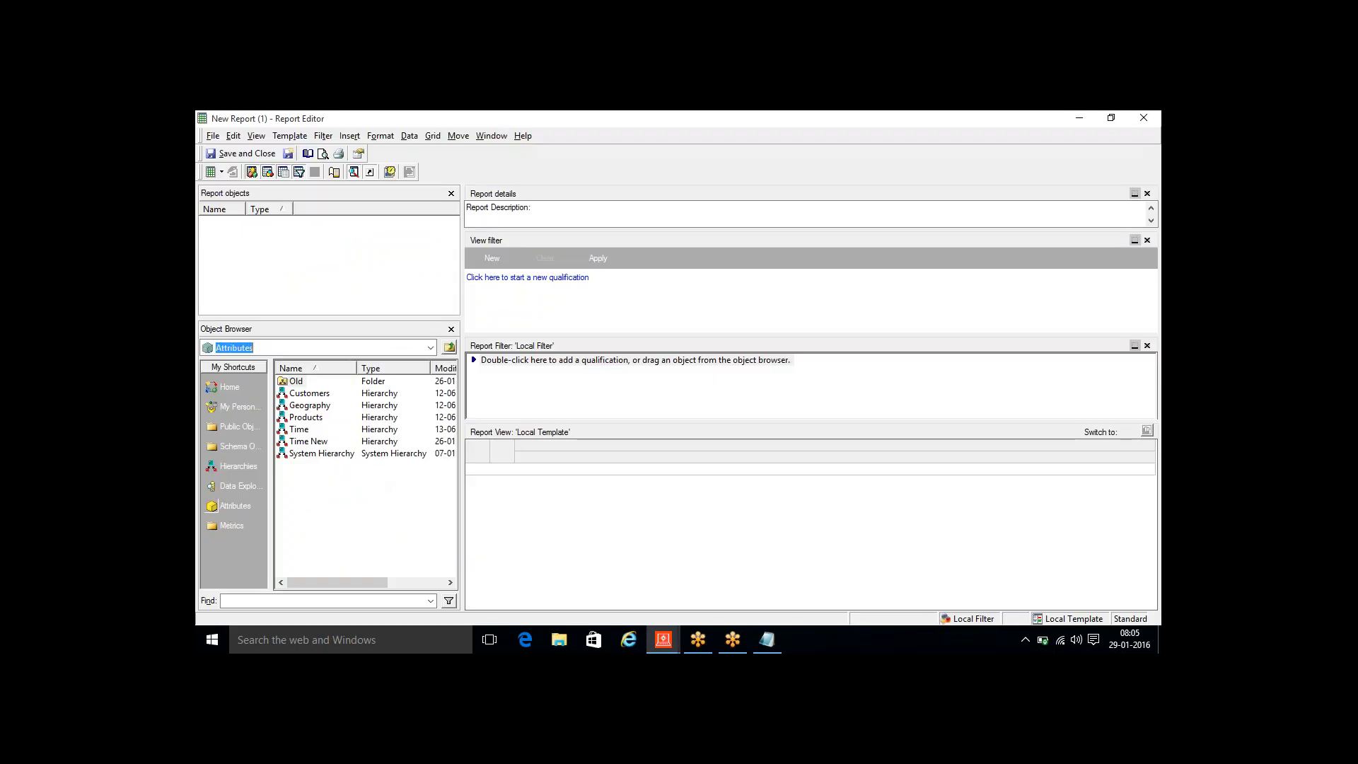
click(296, 430)
double_click(297, 429)
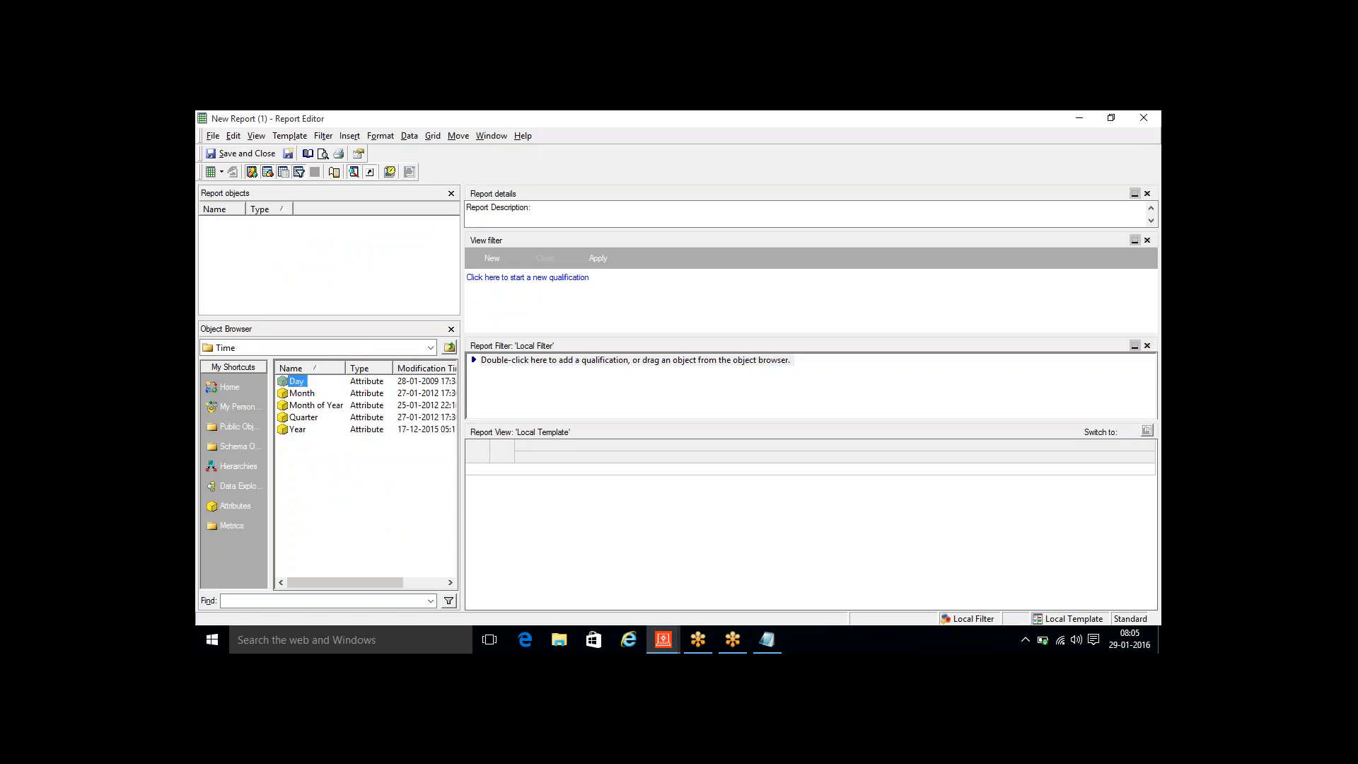
double_click(297, 429)
double_click(298, 394)
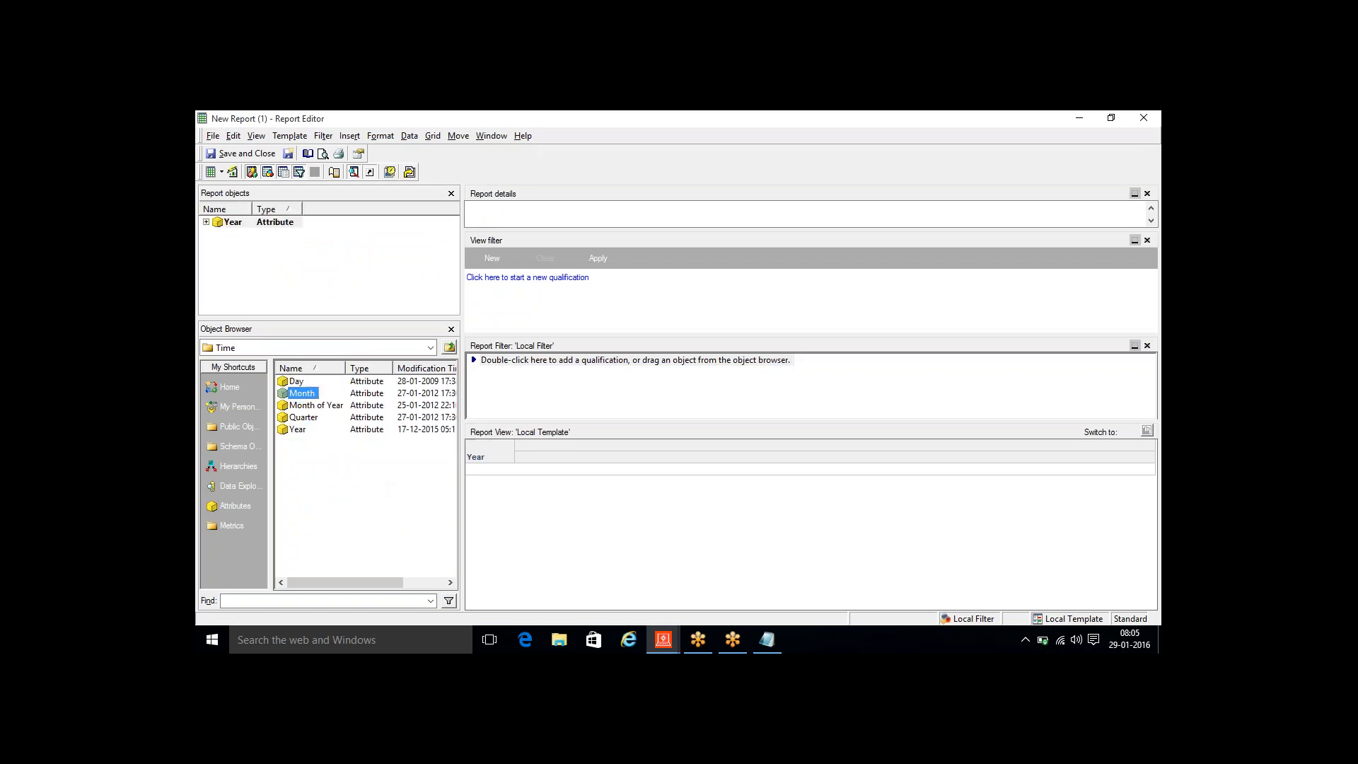
Add the Revenue and Revenue - Year metrics from the Reports folder's RT subfolder to the template and run the report
click(249, 432)
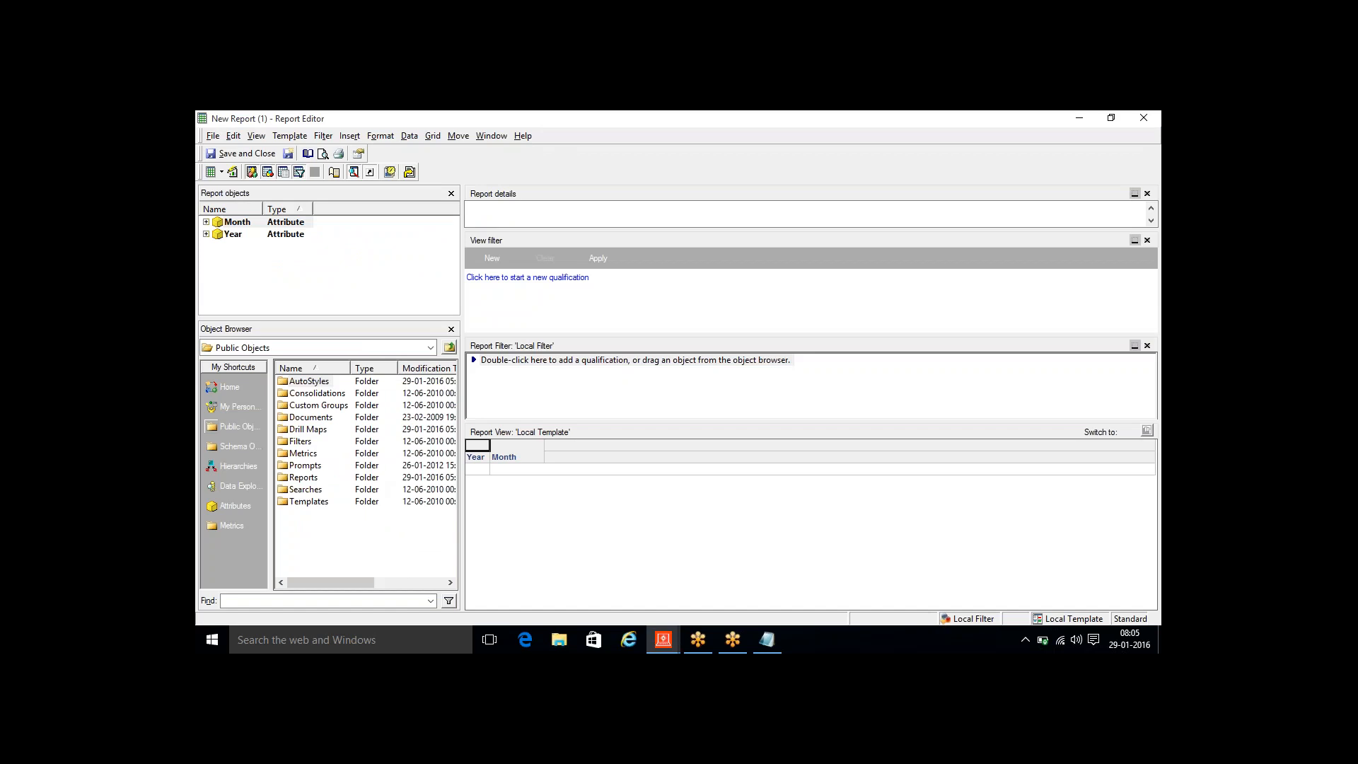
double_click(304, 478)
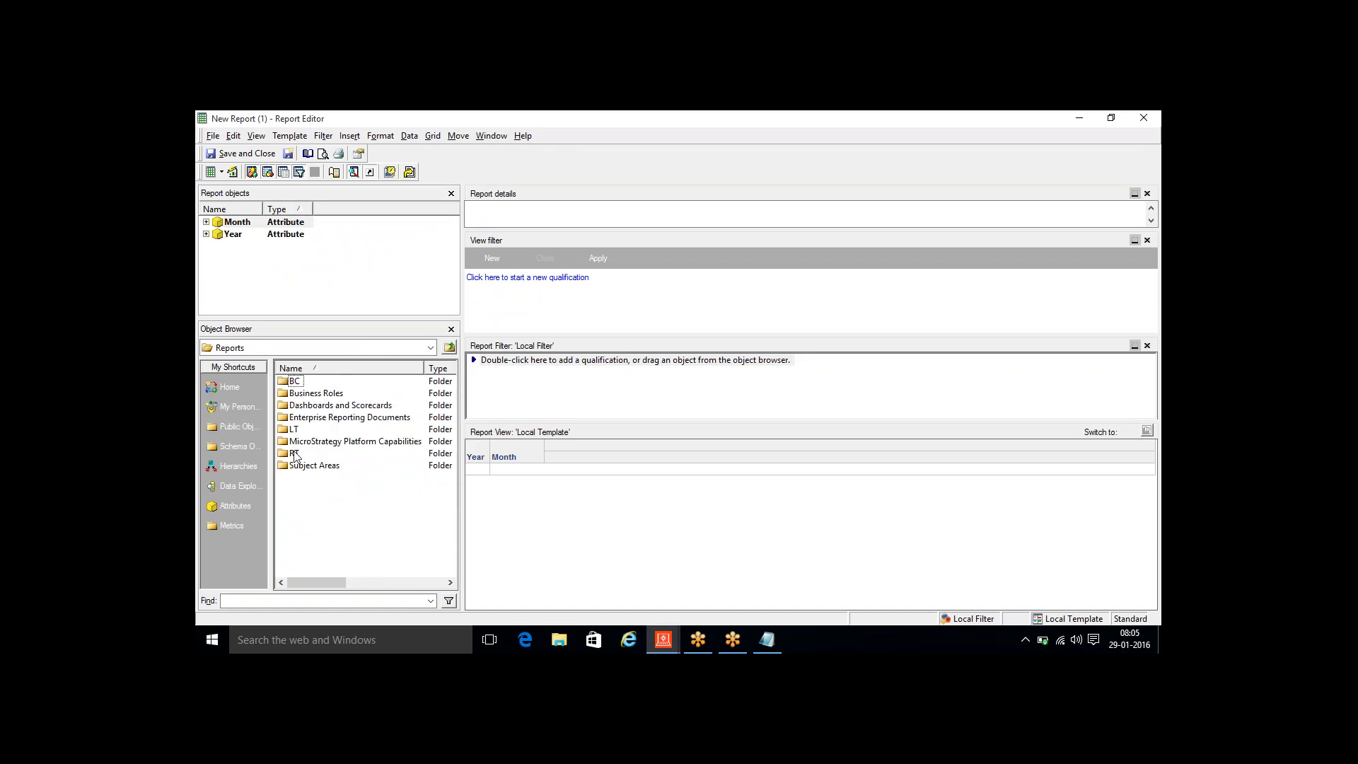
double_click(296, 453)
double_click(305, 381)
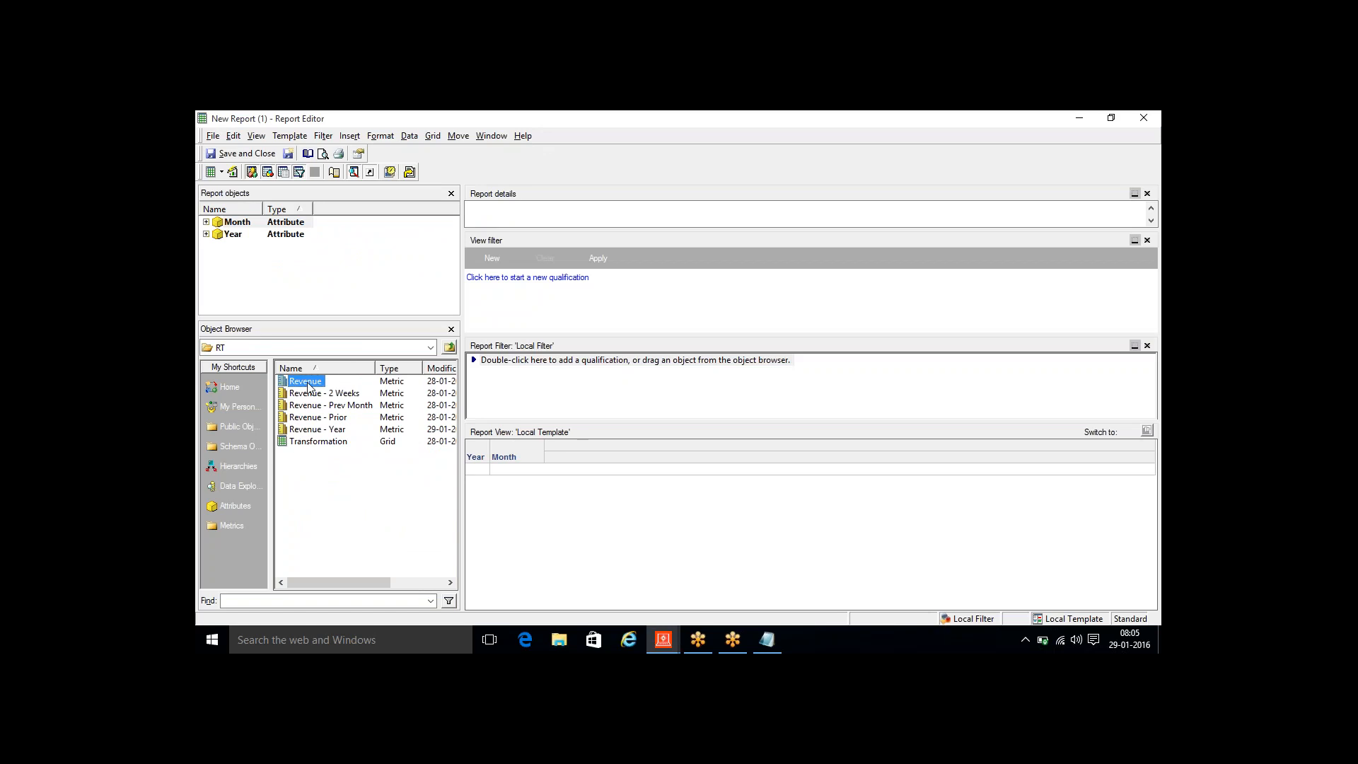
double_click(318, 429)
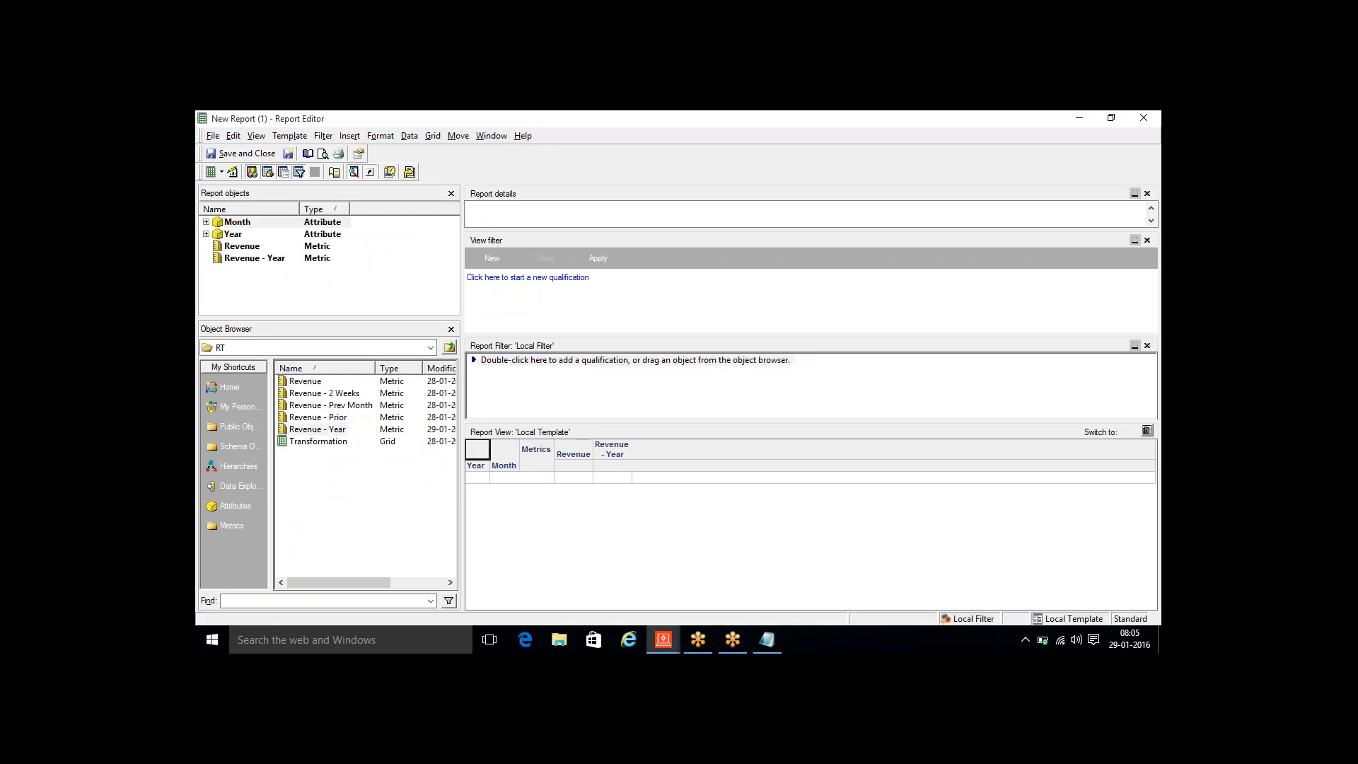
click(233, 172)
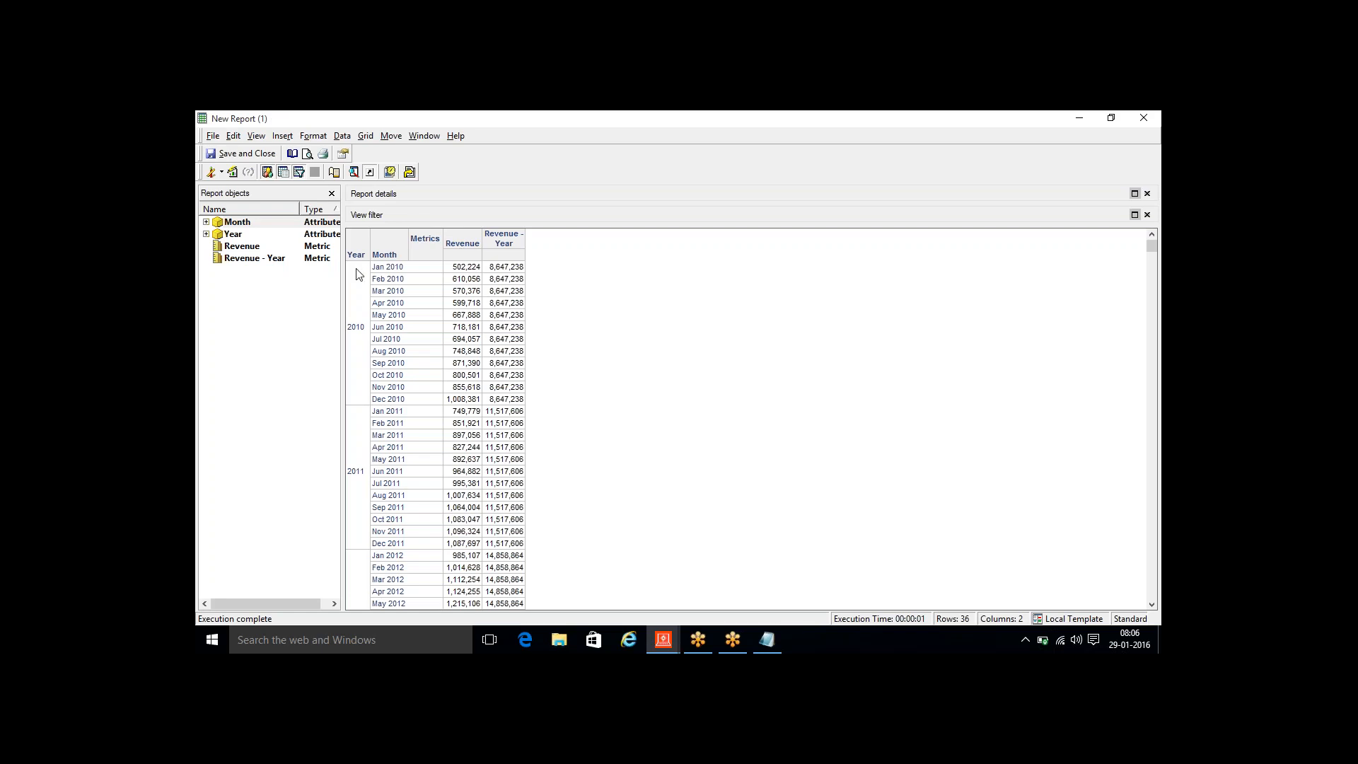
Compare the monthly Revenue values with the Revenue - Year values for 2010 and 2011 in the report grid
click(458, 269)
click(470, 281)
click(506, 269)
click(506, 414)
click(504, 481)
click(503, 459)
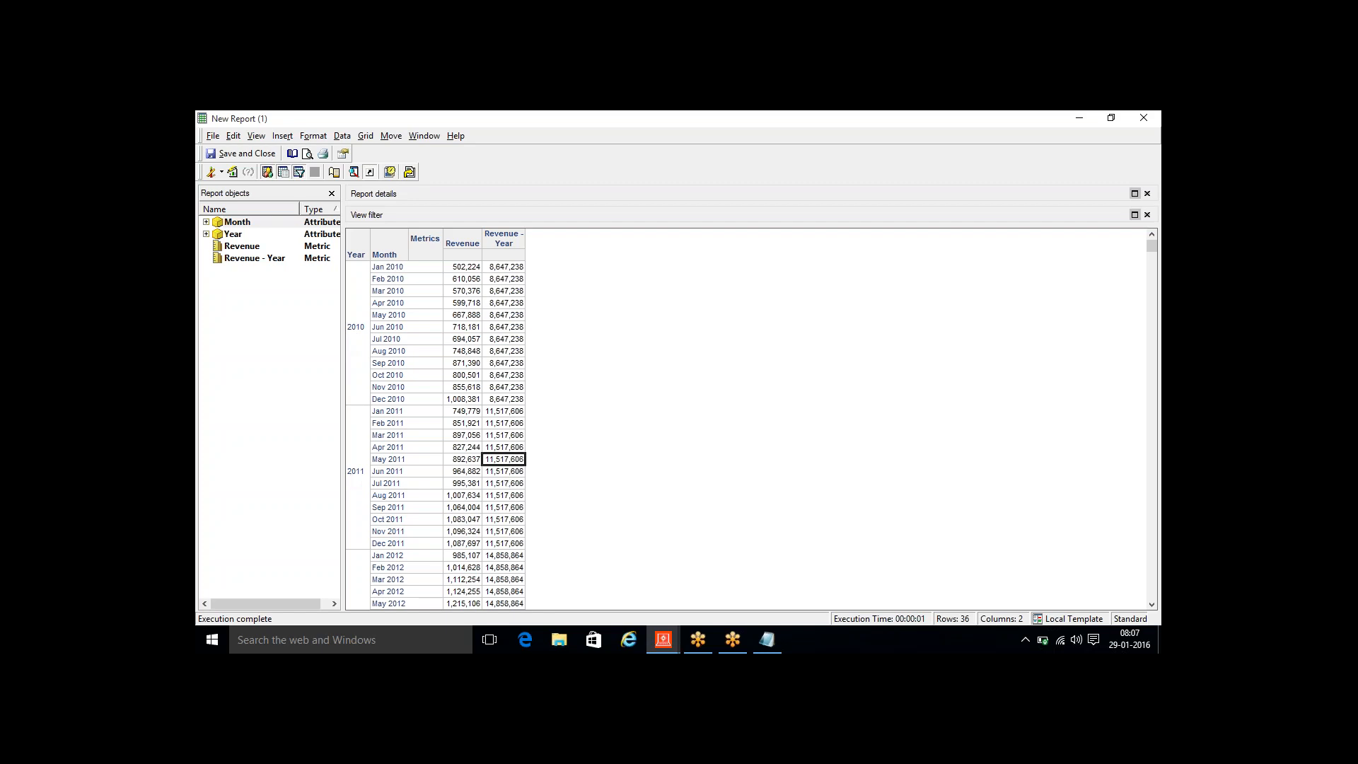
Examine the report's SQL, highlighting the Pass3 select statement grouped by YEAR_ID, and return to the grid view
click(220, 172)
click(241, 248)
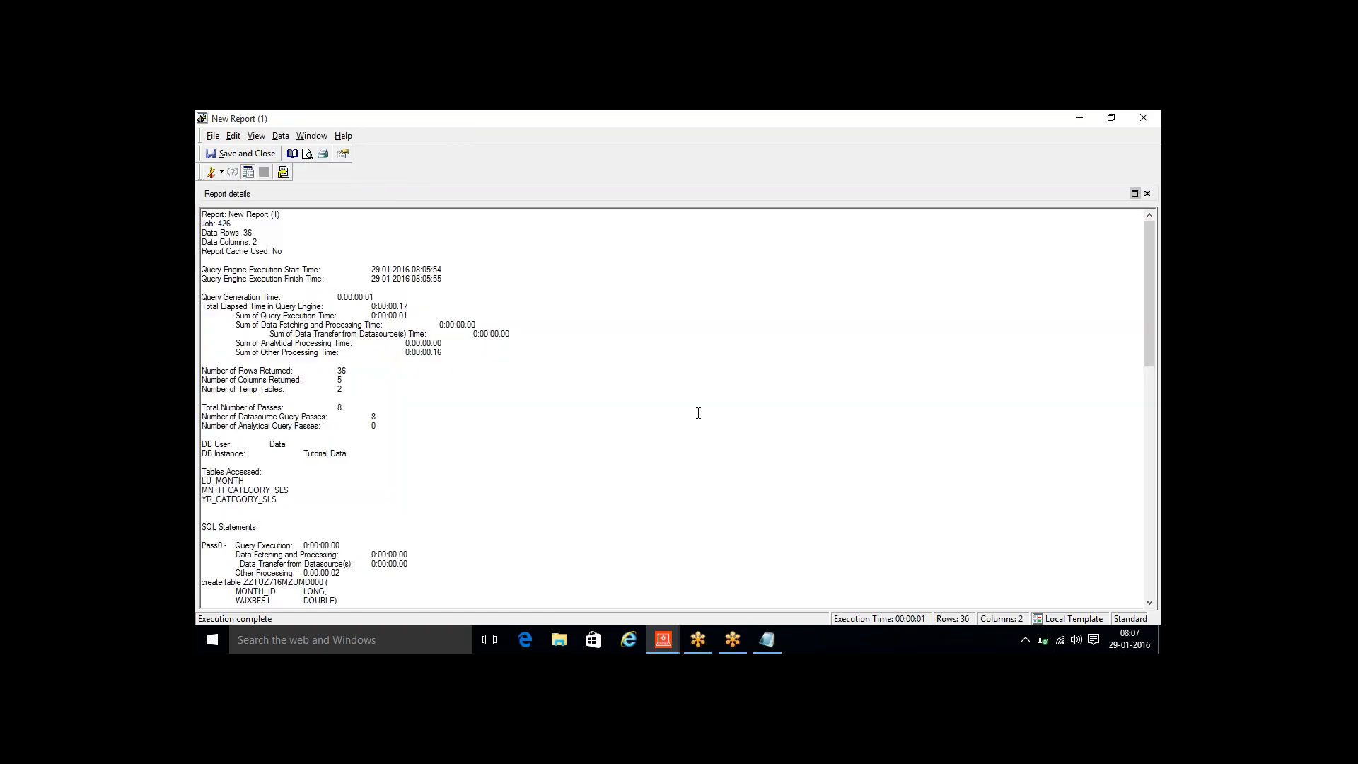
click(1150, 551)
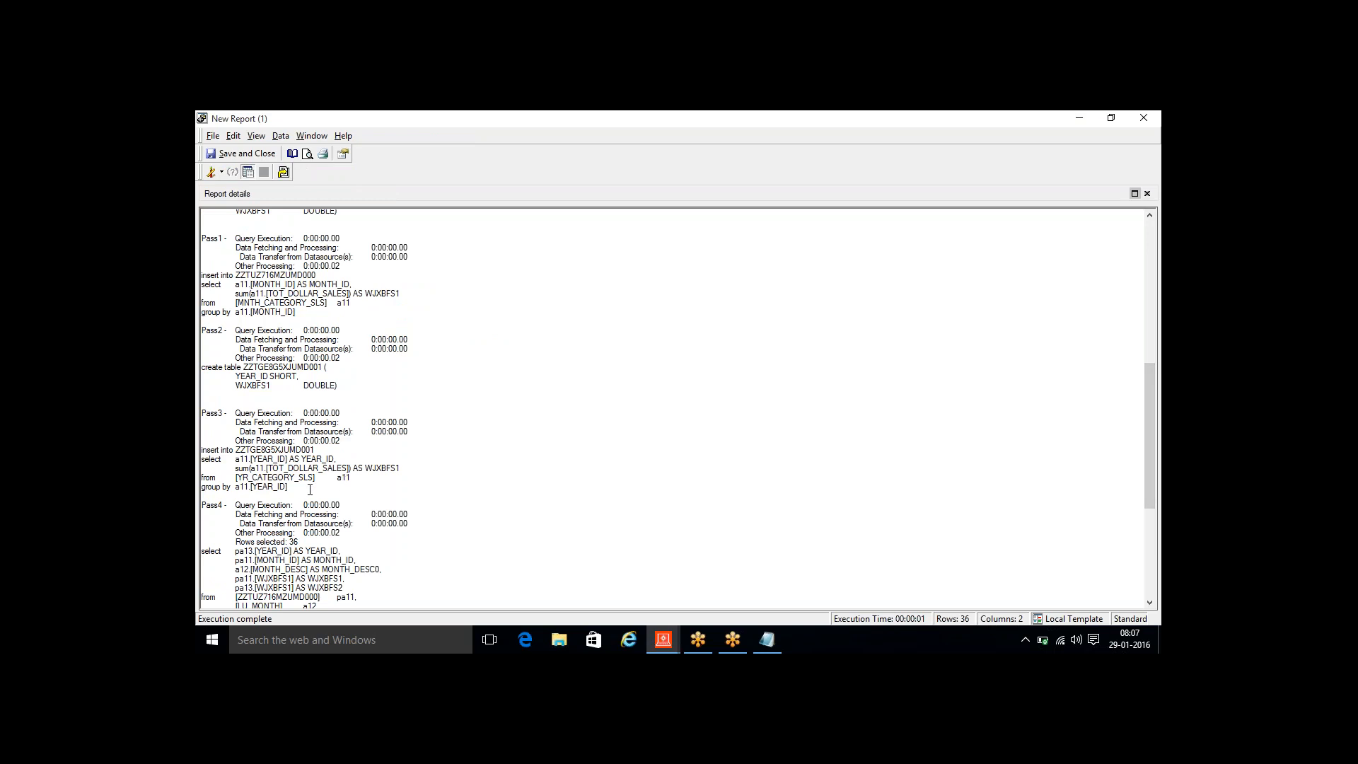
drag(309, 488, 203, 460)
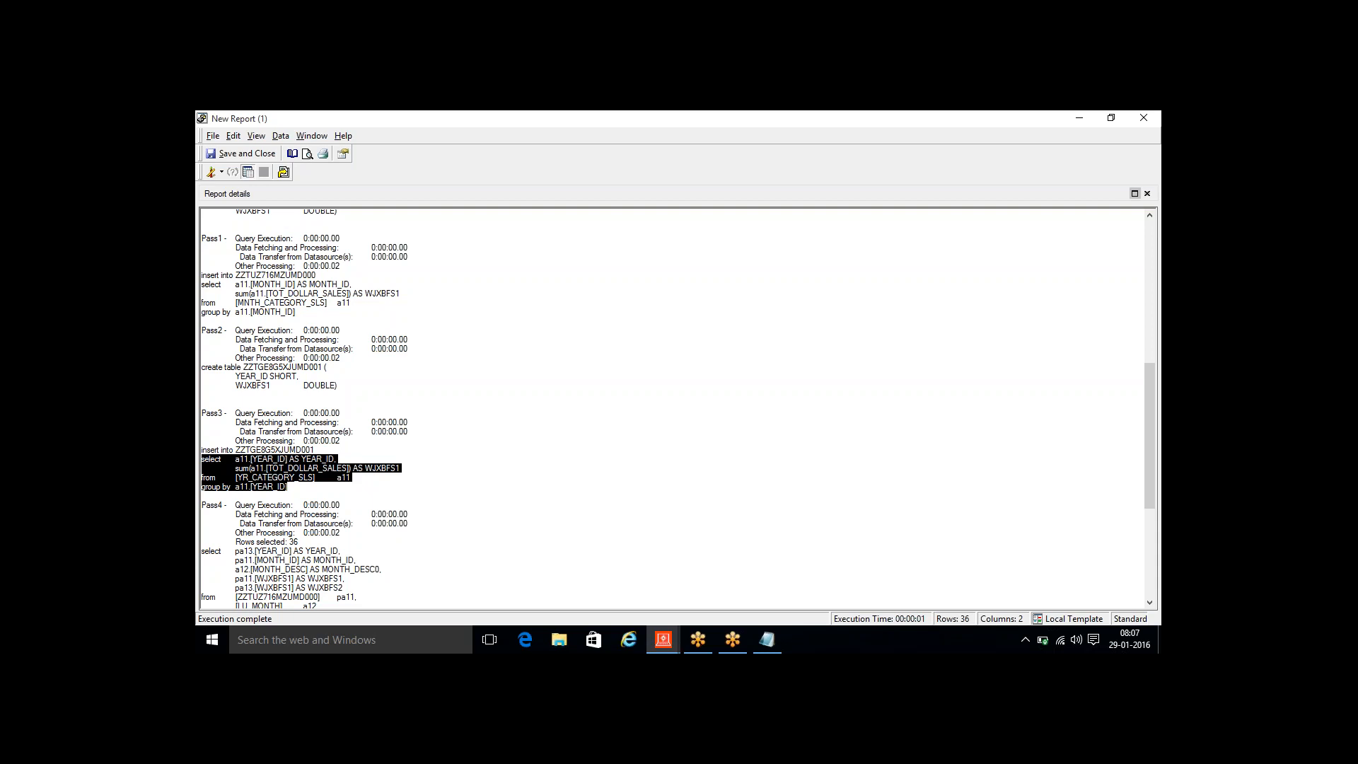
click(222, 172)
click(224, 201)
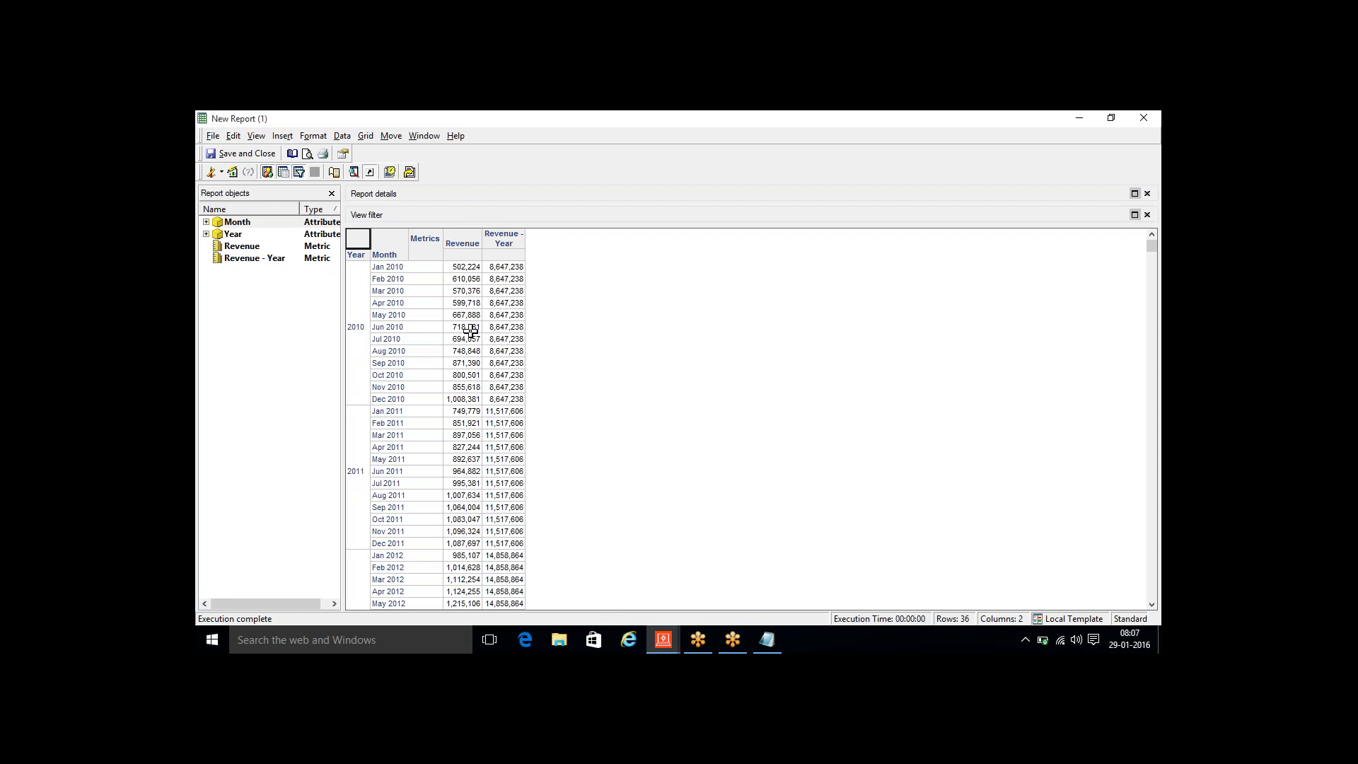
In the report's design view, remove Year and Month from the template and add the Country attribute from the Geography folder
click(210, 172)
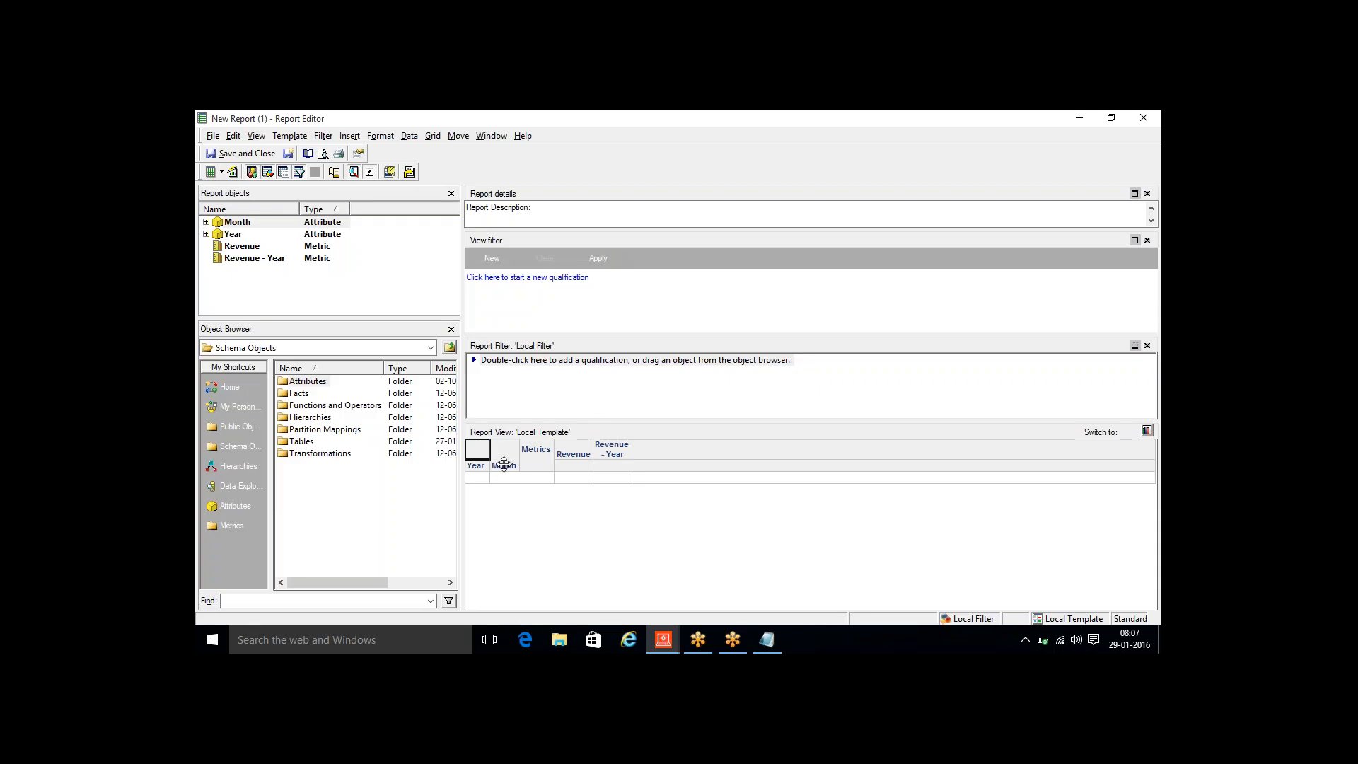
drag(476, 466, 368, 489)
click(219, 507)
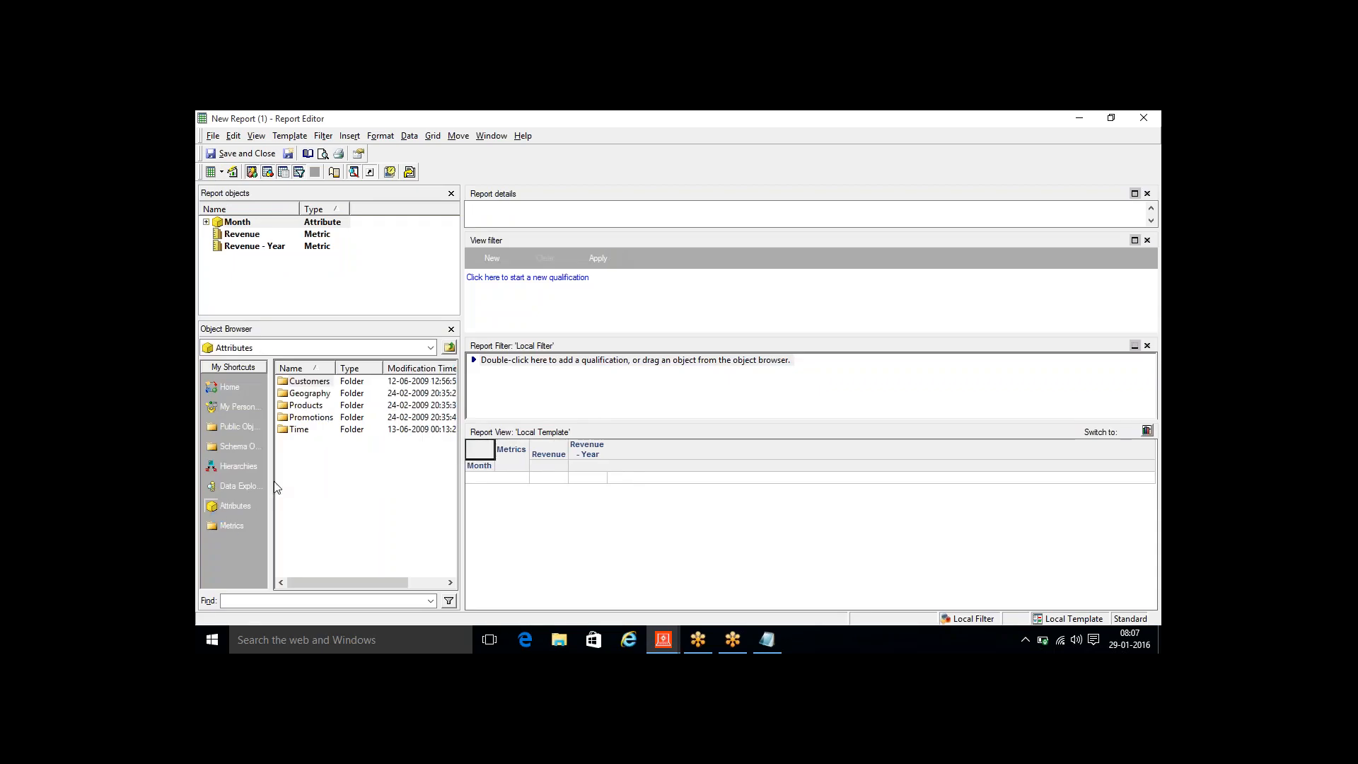
double_click(309, 393)
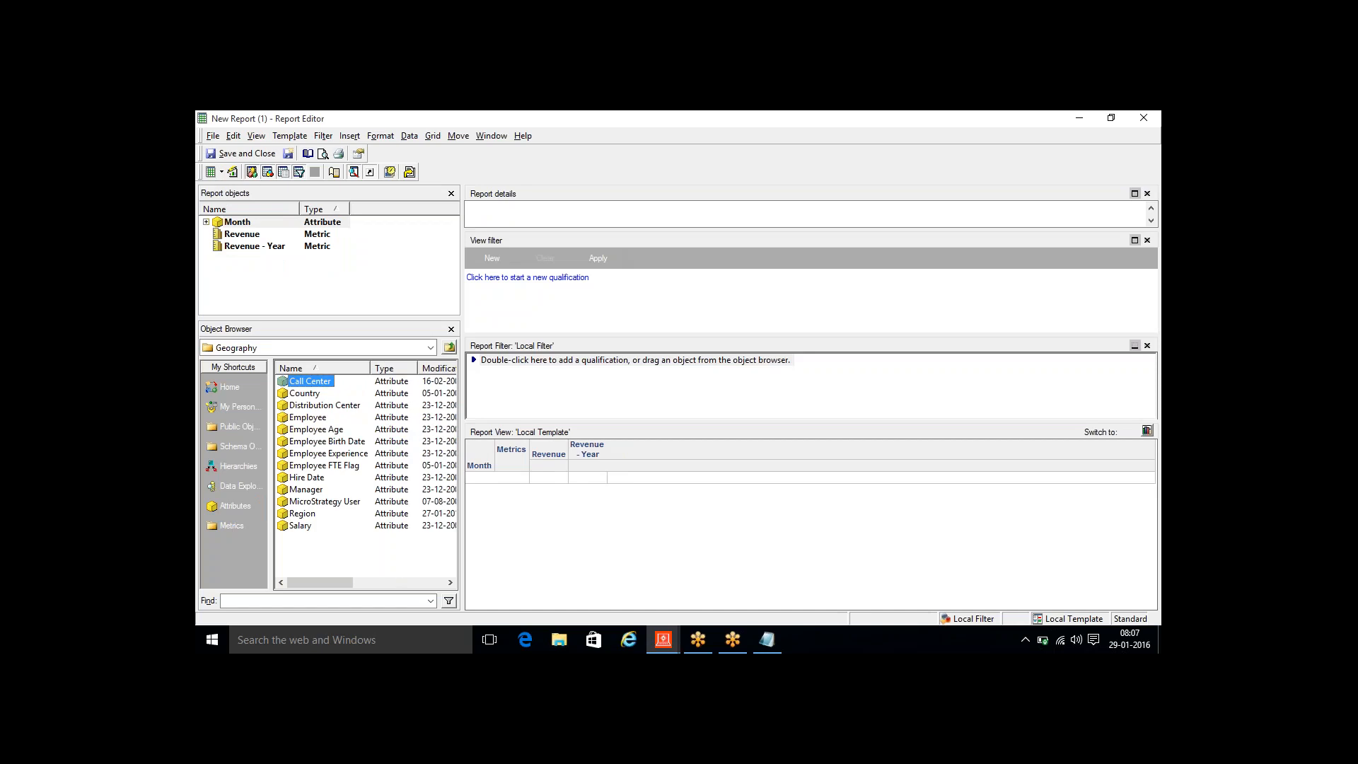
double_click(305, 393)
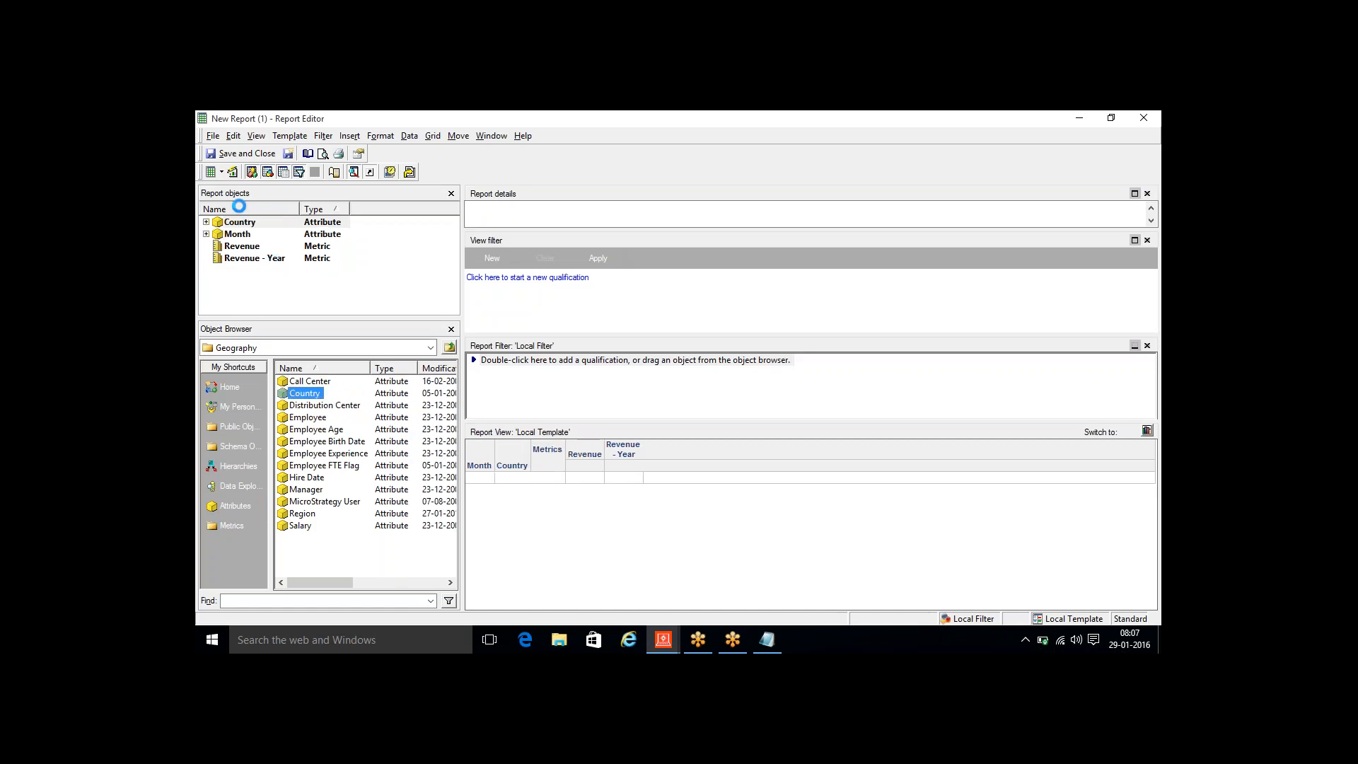
drag(478, 465, 374, 518)
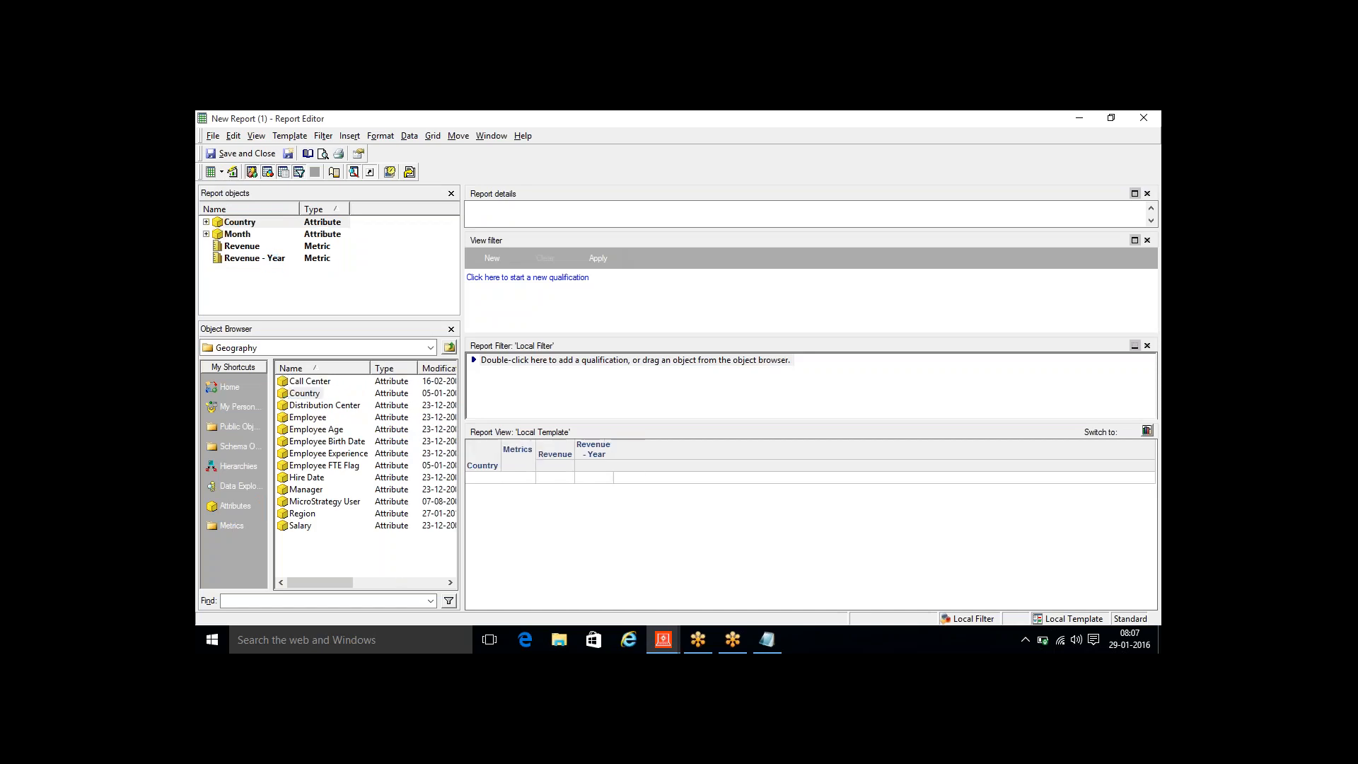
Add the Year attribute from the Time folder ahead of Country in the template and run the report
click(235, 506)
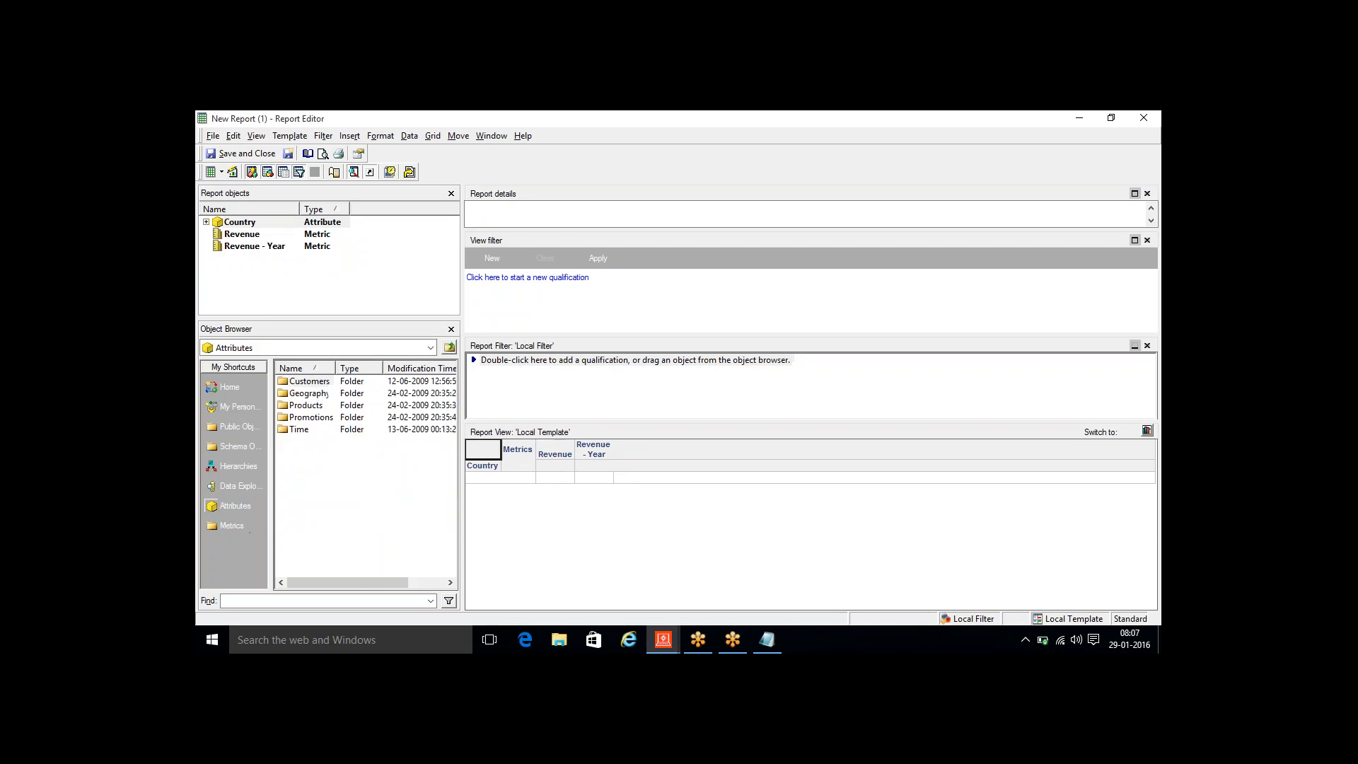
double_click(301, 431)
drag(297, 429, 475, 533)
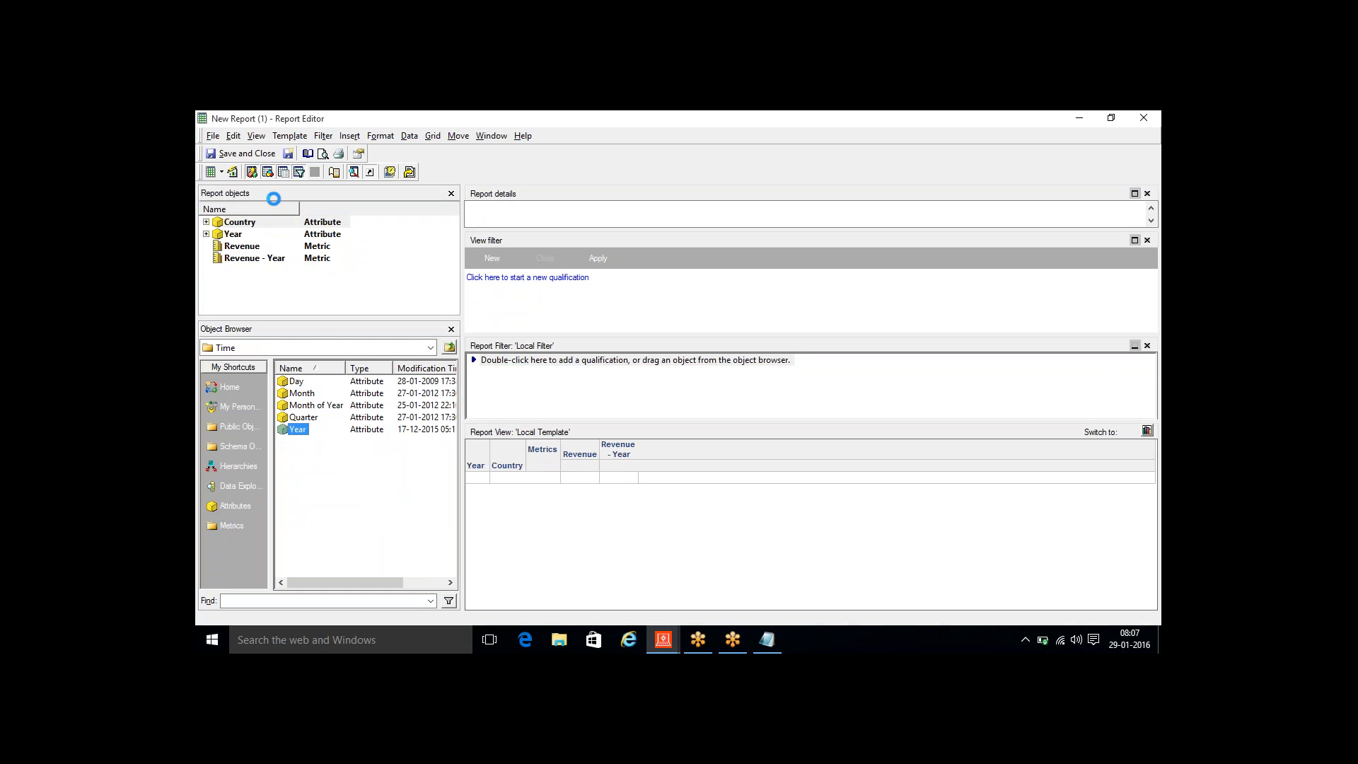
click(231, 171)
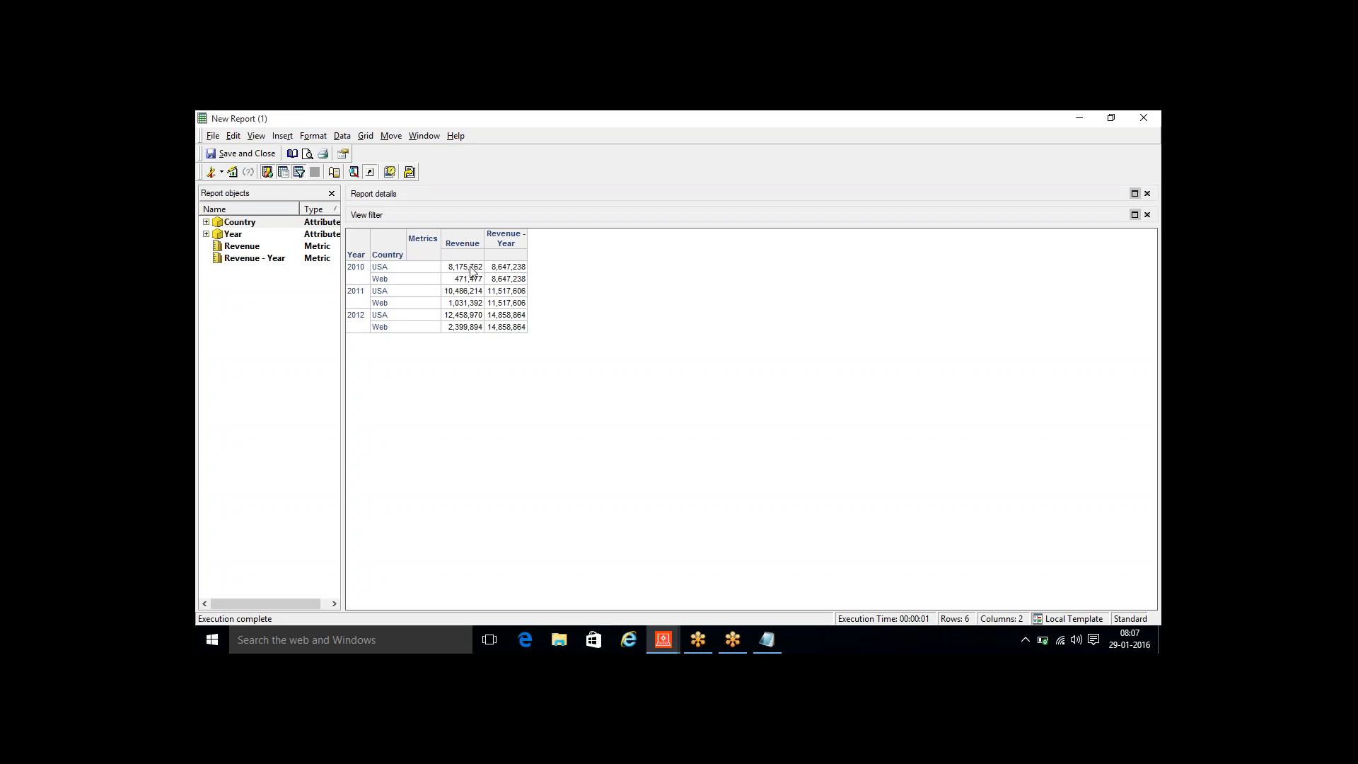
Compare the 2010 Revenue values of USA and Web with the Revenue - Year value
click(469, 267)
click(471, 280)
click(506, 270)
Save the report in the RT folder under the name Metrics and close it
click(244, 154)
text(M)
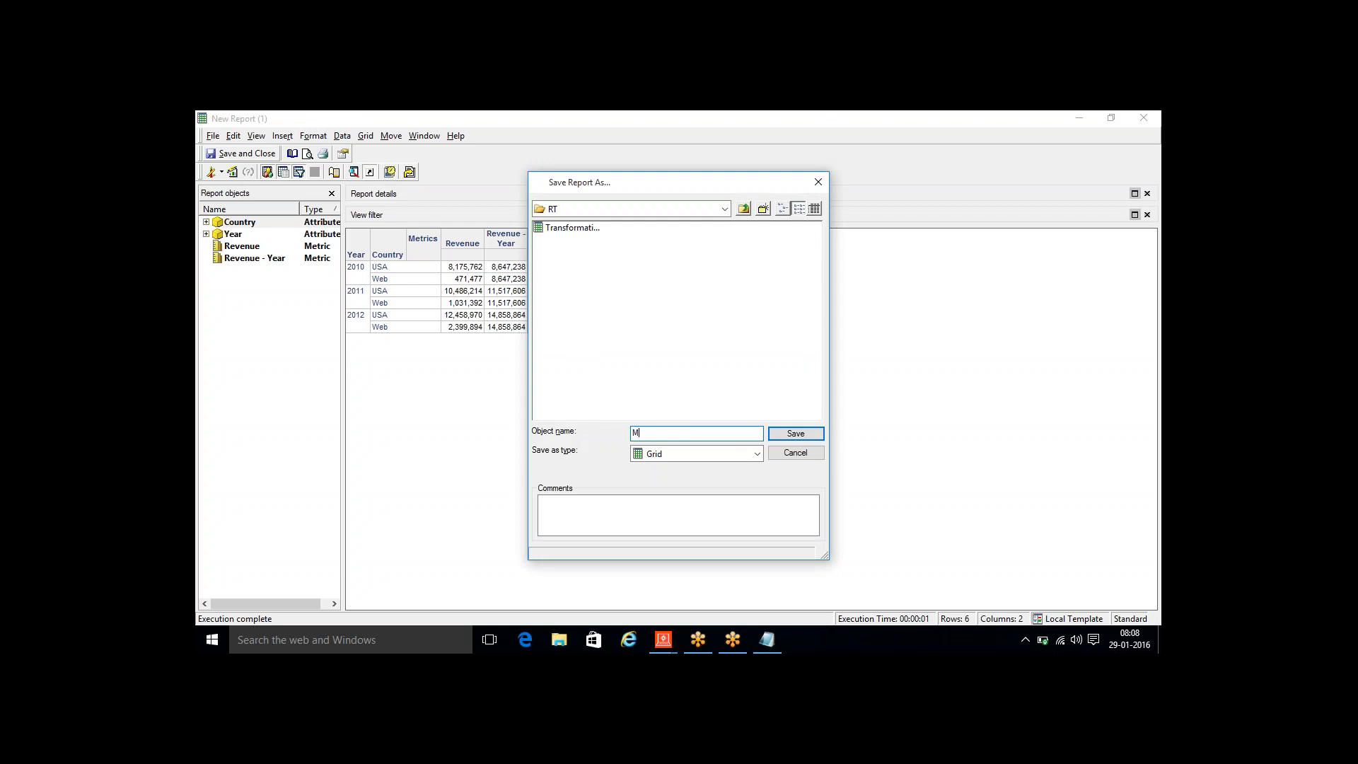
text(etrics)
key(Return)
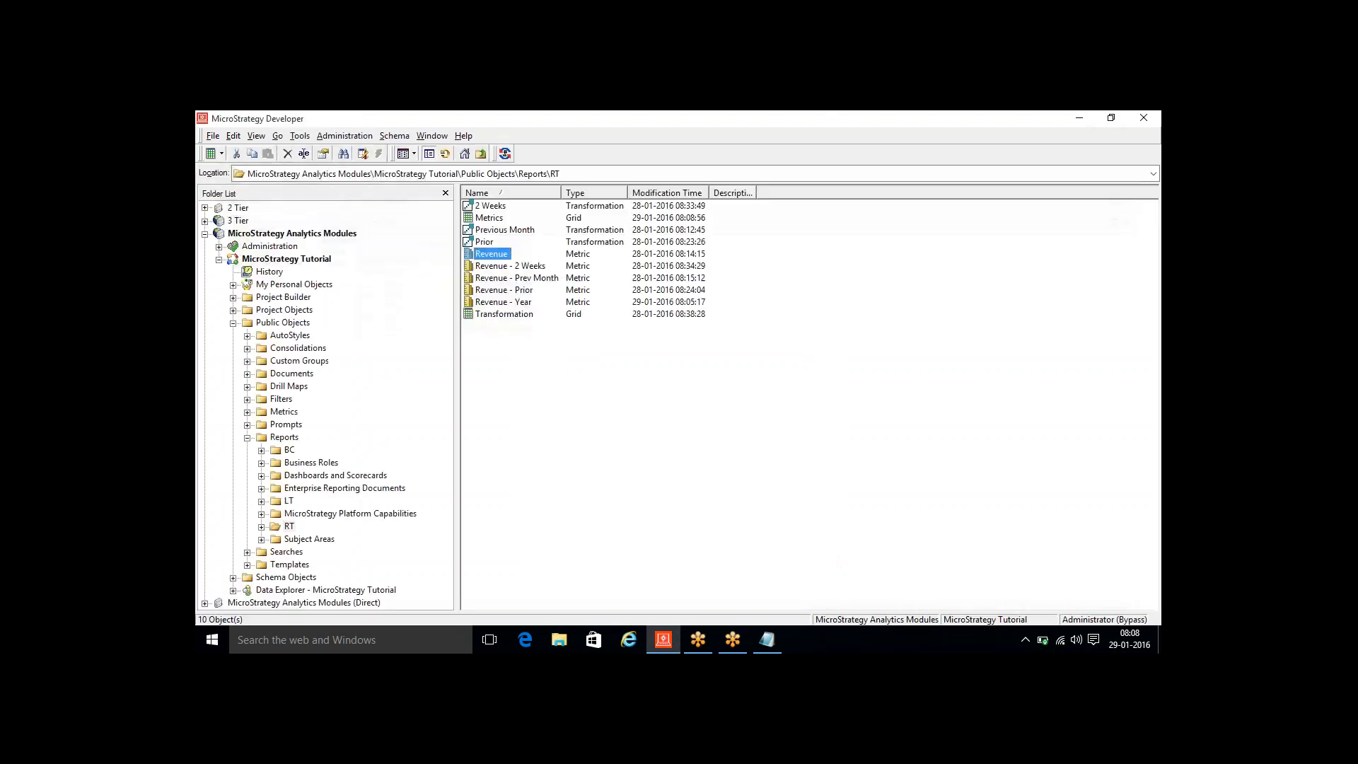
Switch to Notepad, add blank lines below the word nested and write sum(revenue){Month} directly under it
click(767, 640)
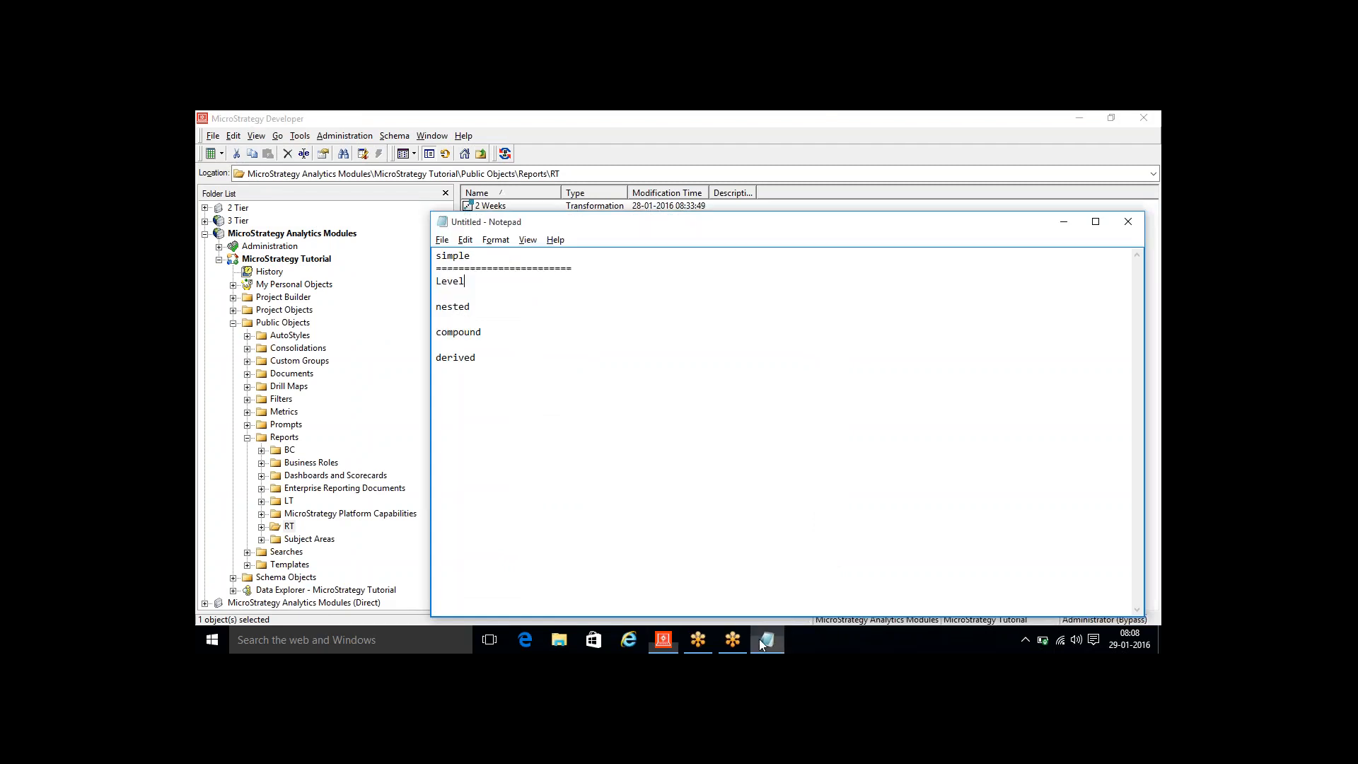
click(476, 309)
key(Return)
key(Return)
key(Return)
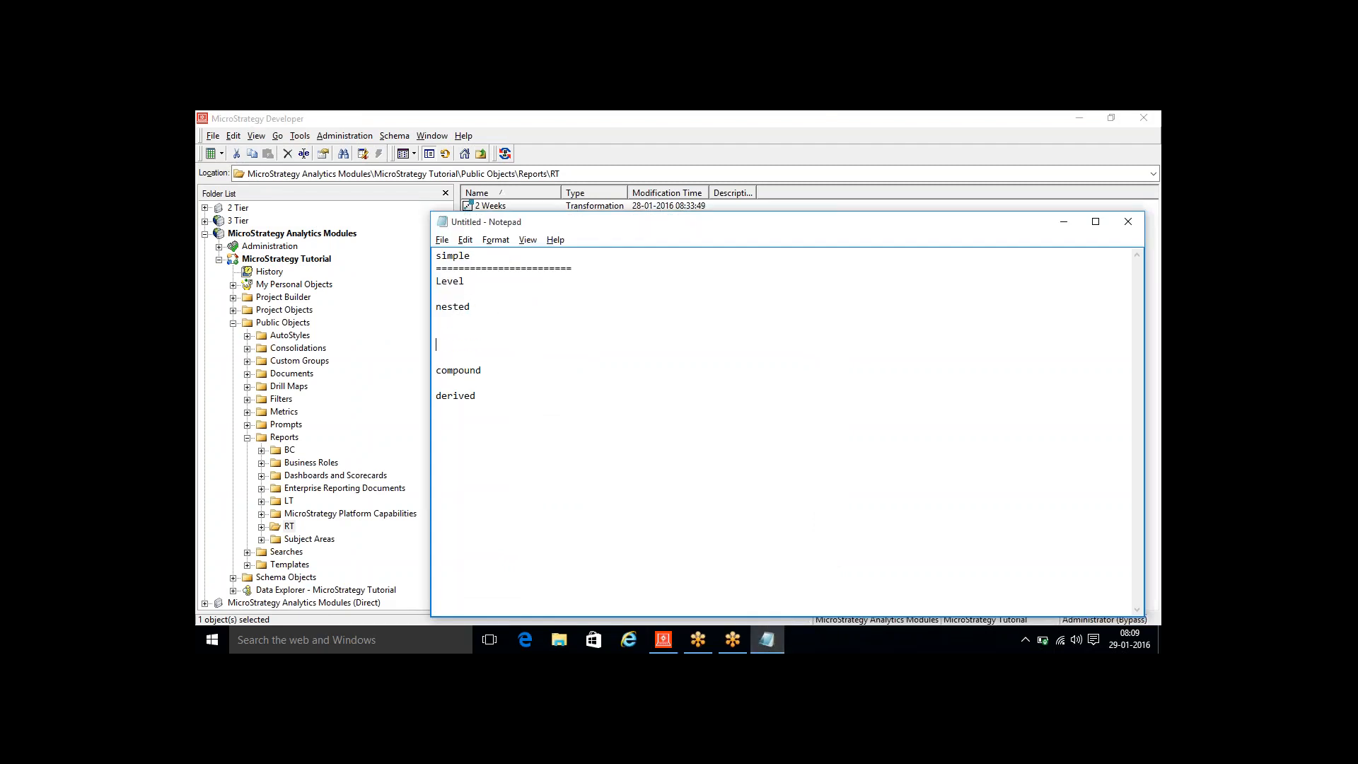
key(Up)
key(Up)
text(sum())
key(Left)
text(revenue){})
key(Left)
text(Month)
Highlight the whole sum(revenue){Month} expression in the notes
key(End)
key(shift+Left)
key(shift+Left)
key(shift+Left)
key(shift+Left)
key(shift+Left)
key(shift+Left)
key(shift+Left)
key(shift+Left)
key(shift+Left)
key(shift+Left)
key(shift+Left)
key(shift+Left)
key(shift+Left)
key(shift+Left)
key(shift+Left)
key(shift+Left)
key(shift+Left)
key(shift+Left)
key(shift+Left)
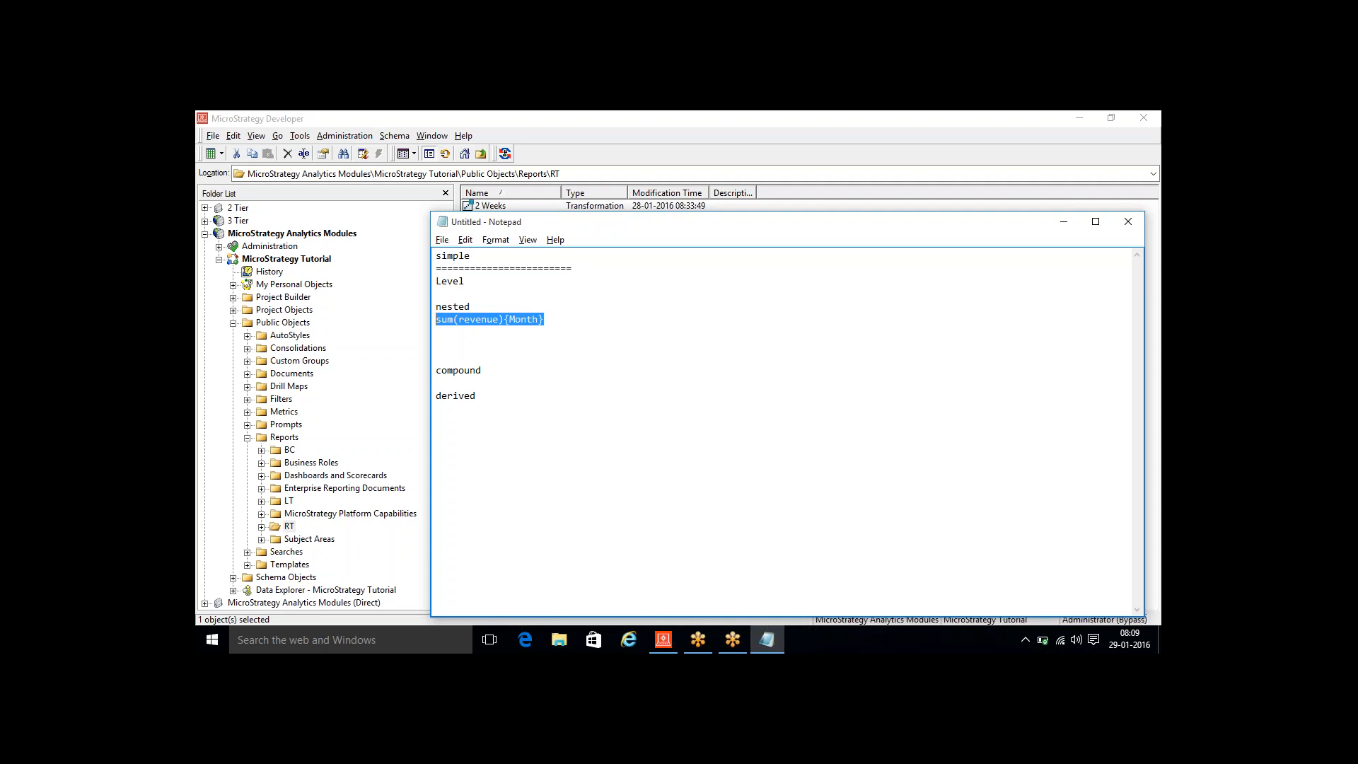
Wrap the expression in a Year-level average so that the line reads avg(sum(revenue){Month}){Year}
click(470, 306)
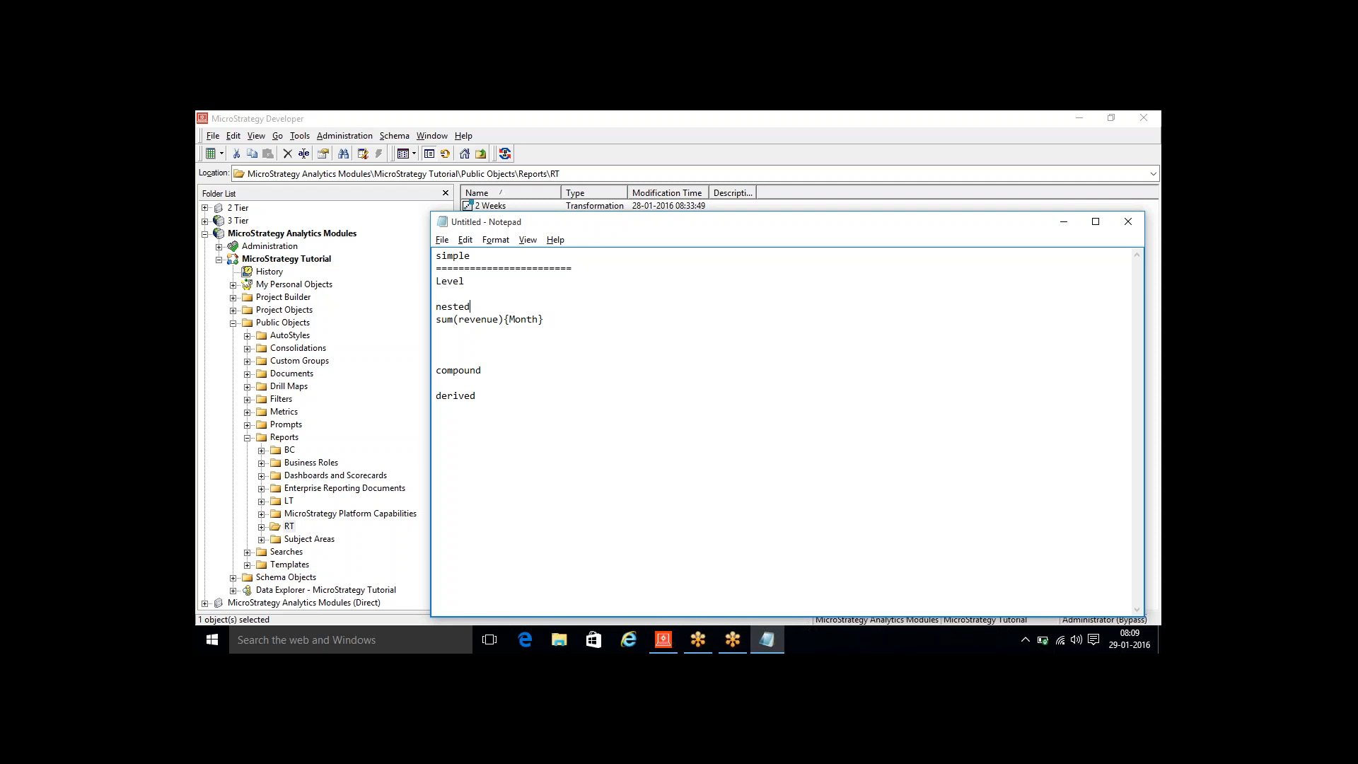
key(Down)
key(Down)
text(avg()
text(){)
text(})
key(Left)
text(Year)
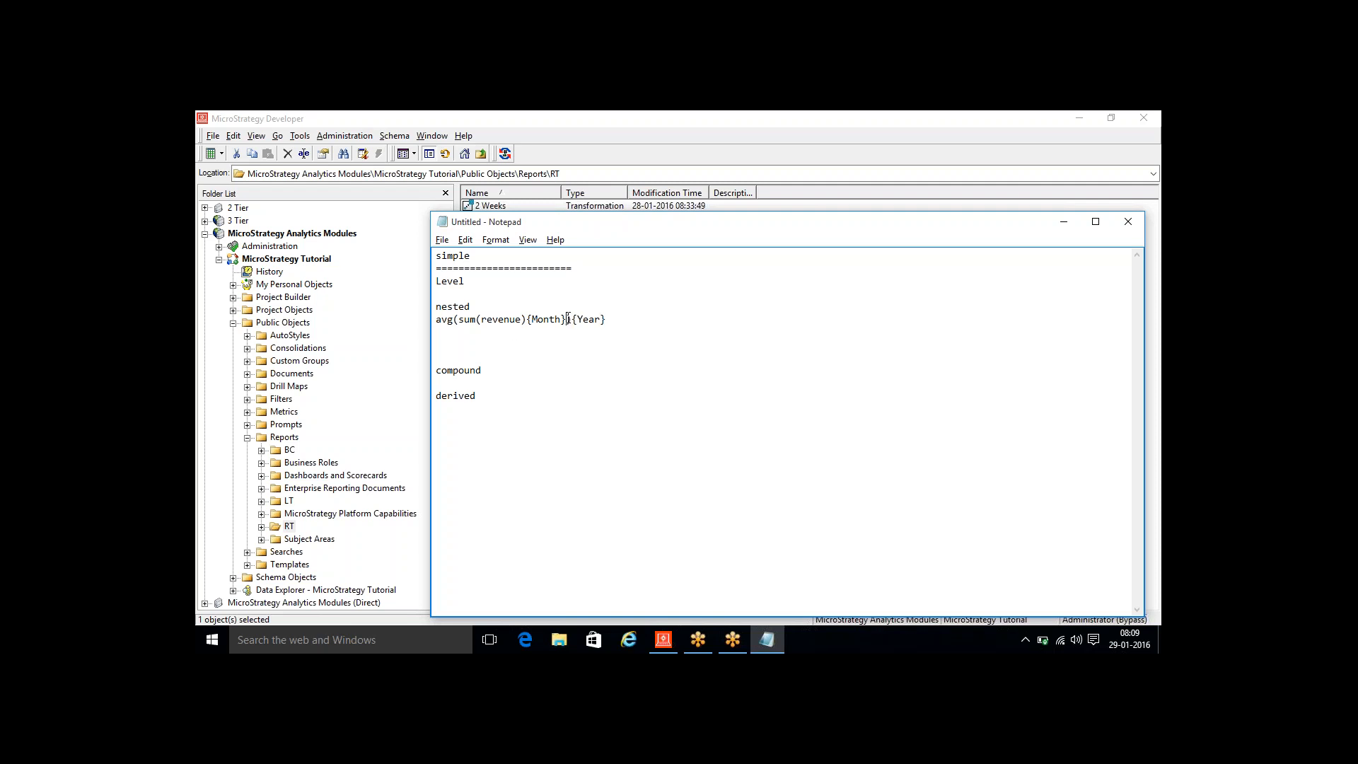
Highlight the inner sum(revenue){Month} part and then the complete nested formula to review its structure
drag(565, 319, 459, 320)
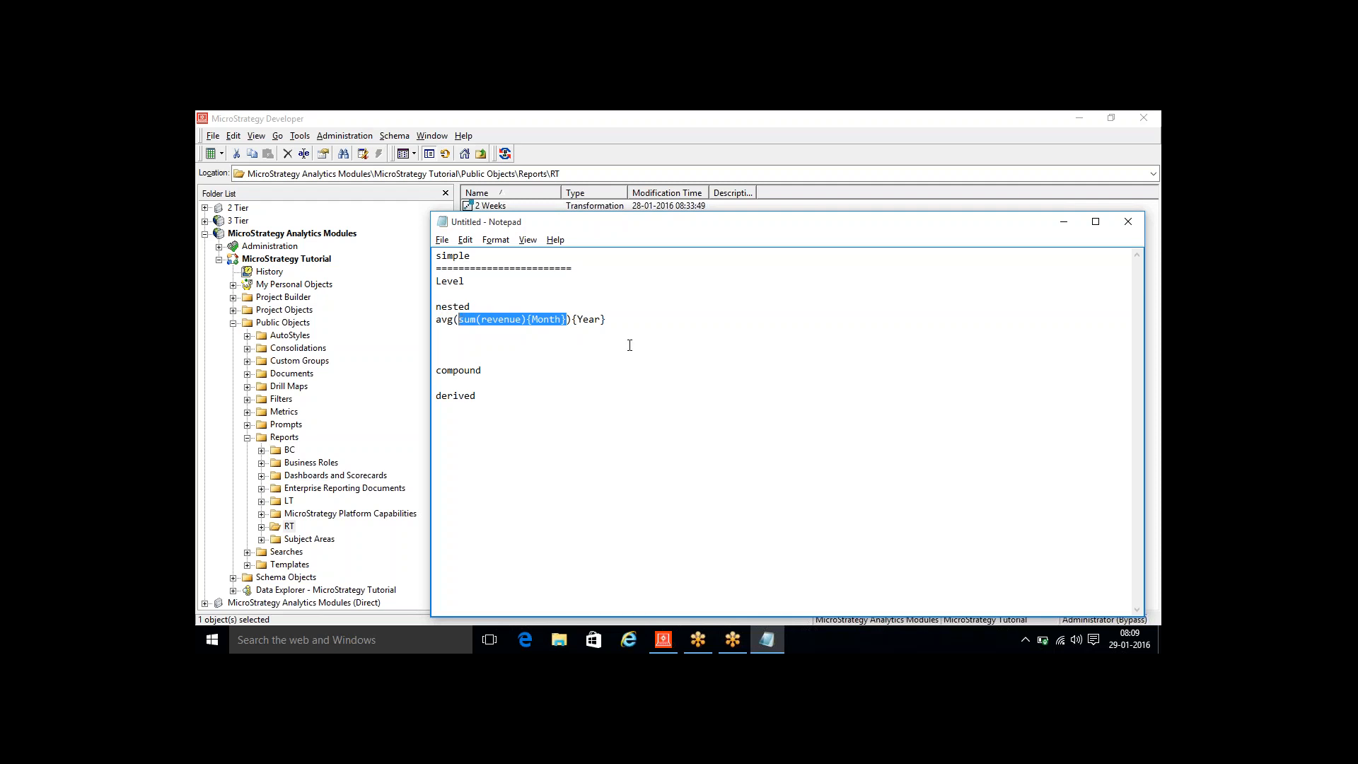
drag(611, 322, 421, 321)
click(983, 406)
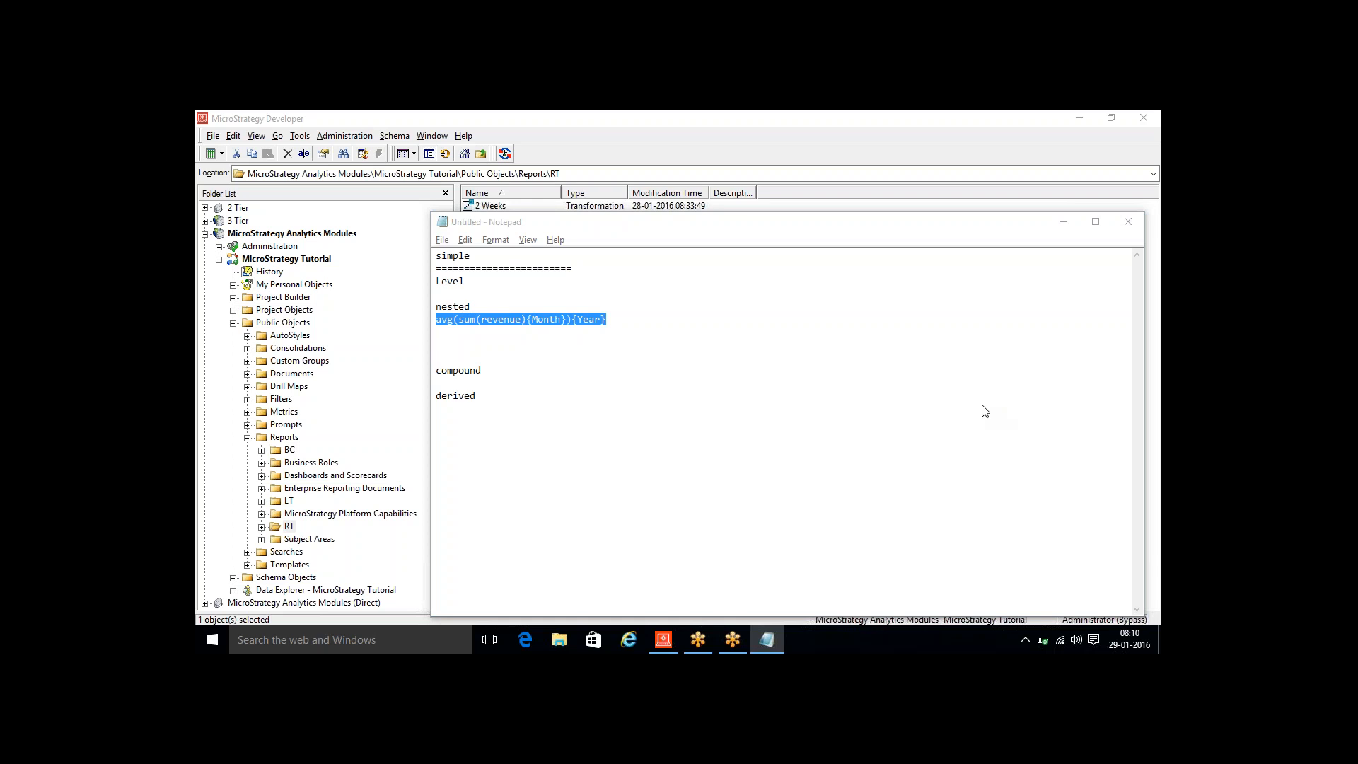
click(1140, 143)
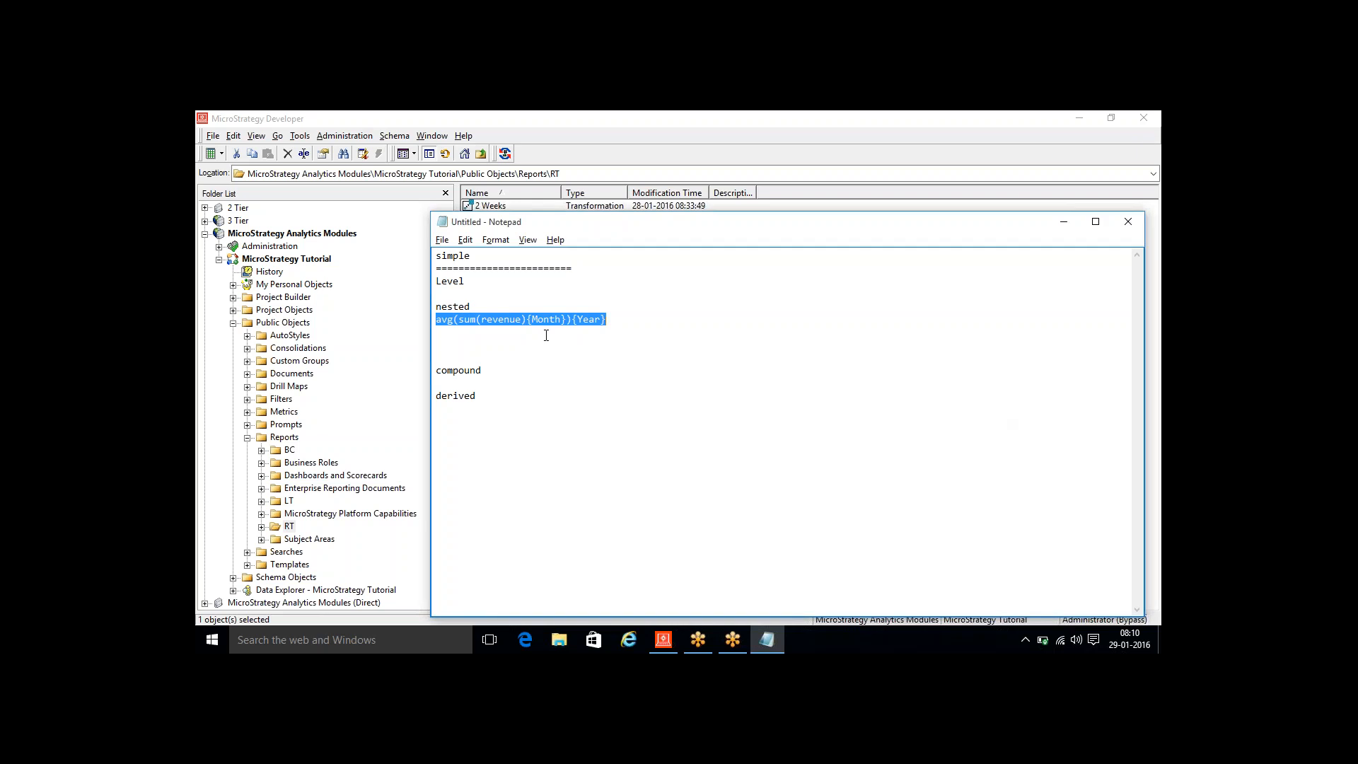
Switch back to MicroStrategy Developer, create an empty metric in the RT folder and maximize its editor
click(1063, 221)
click(578, 369)
right_click(577, 369)
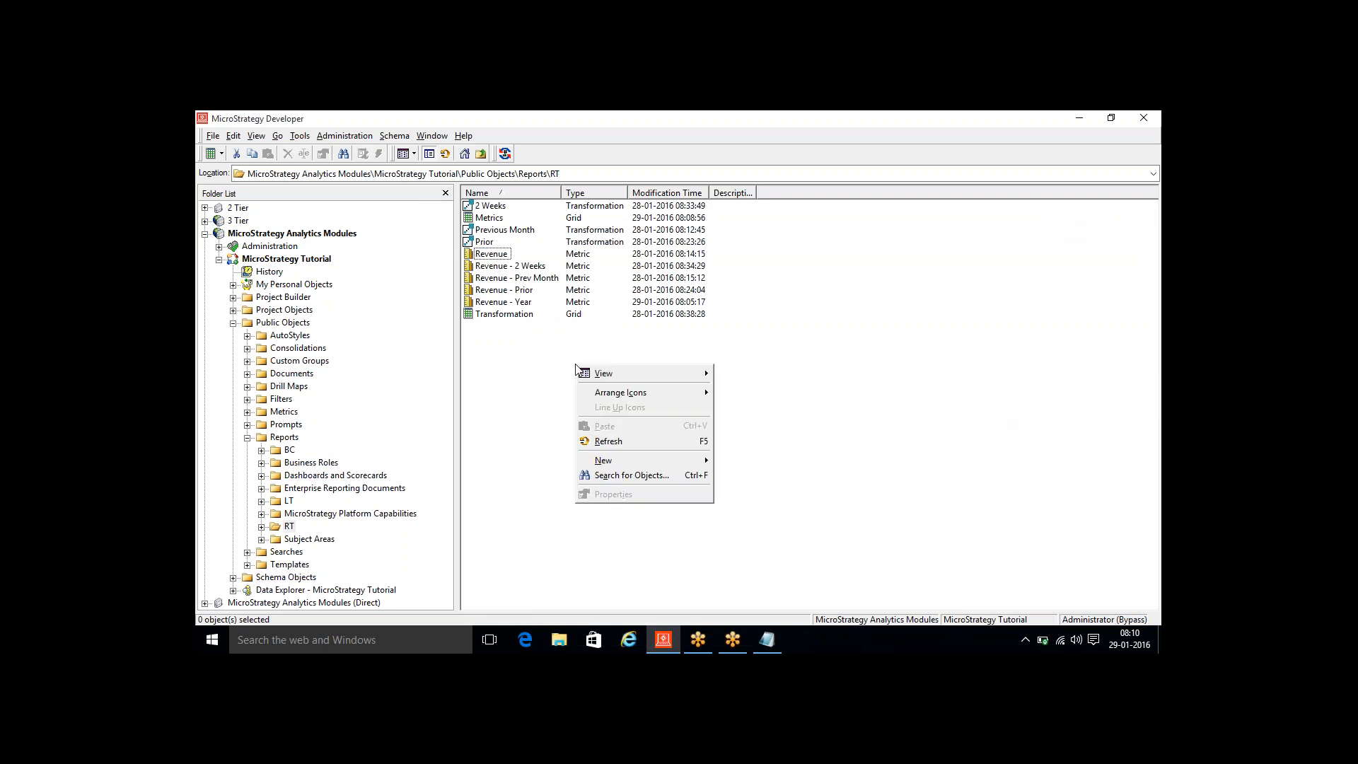
mouse_move(676, 463)
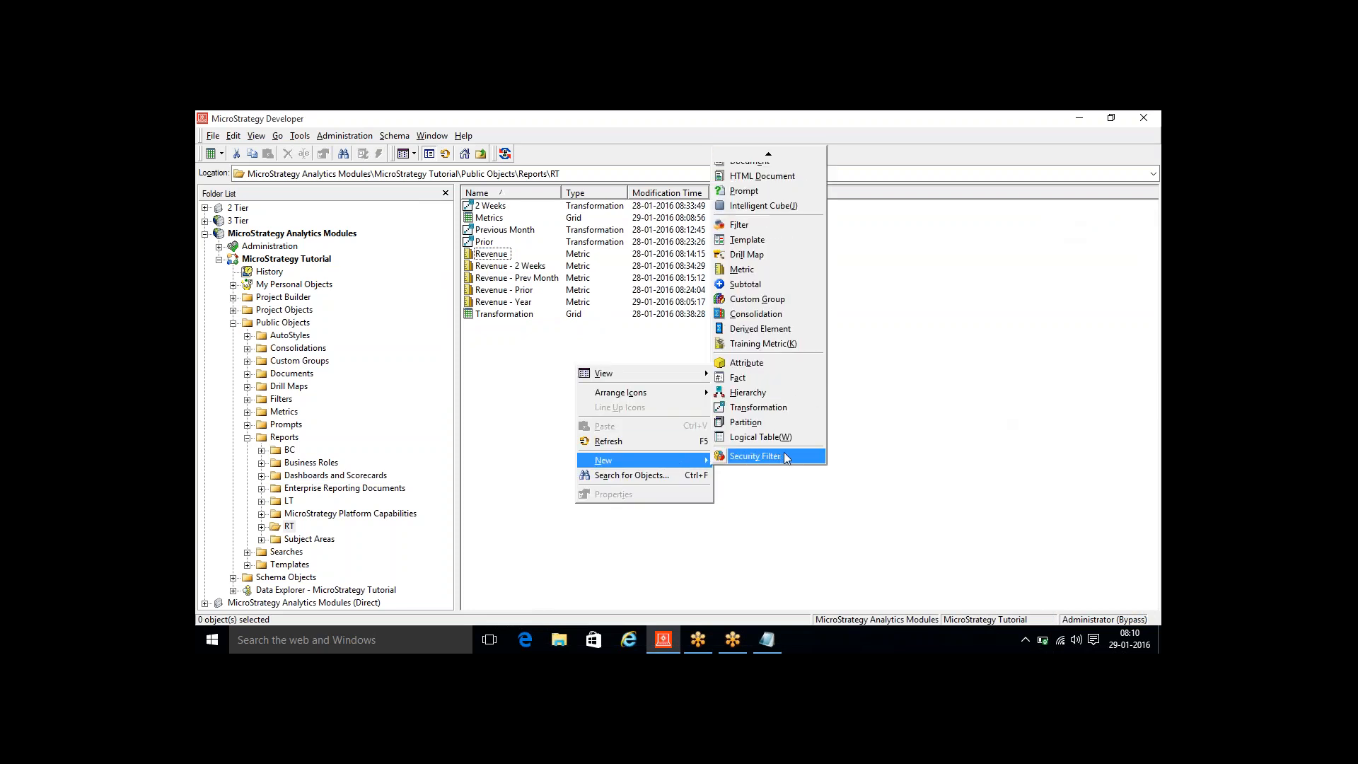
click(750, 274)
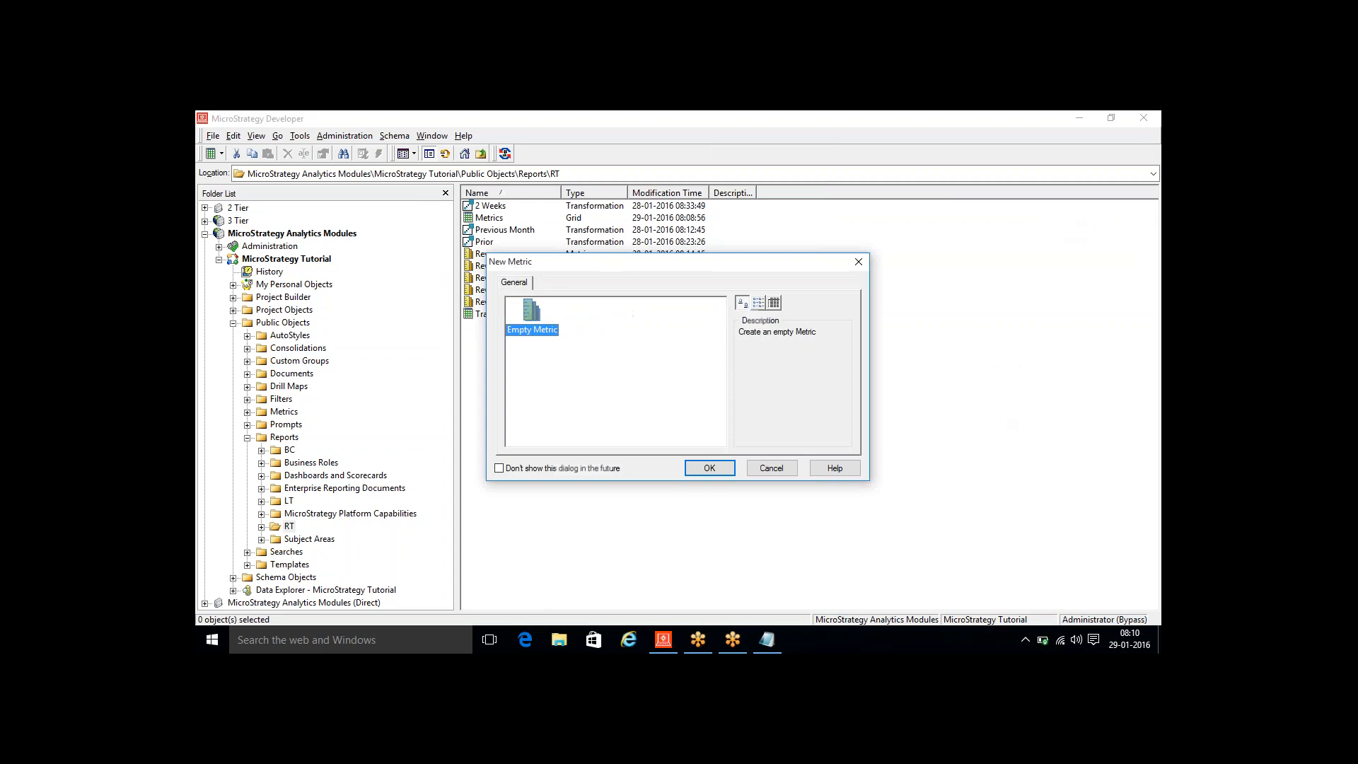
click(708, 468)
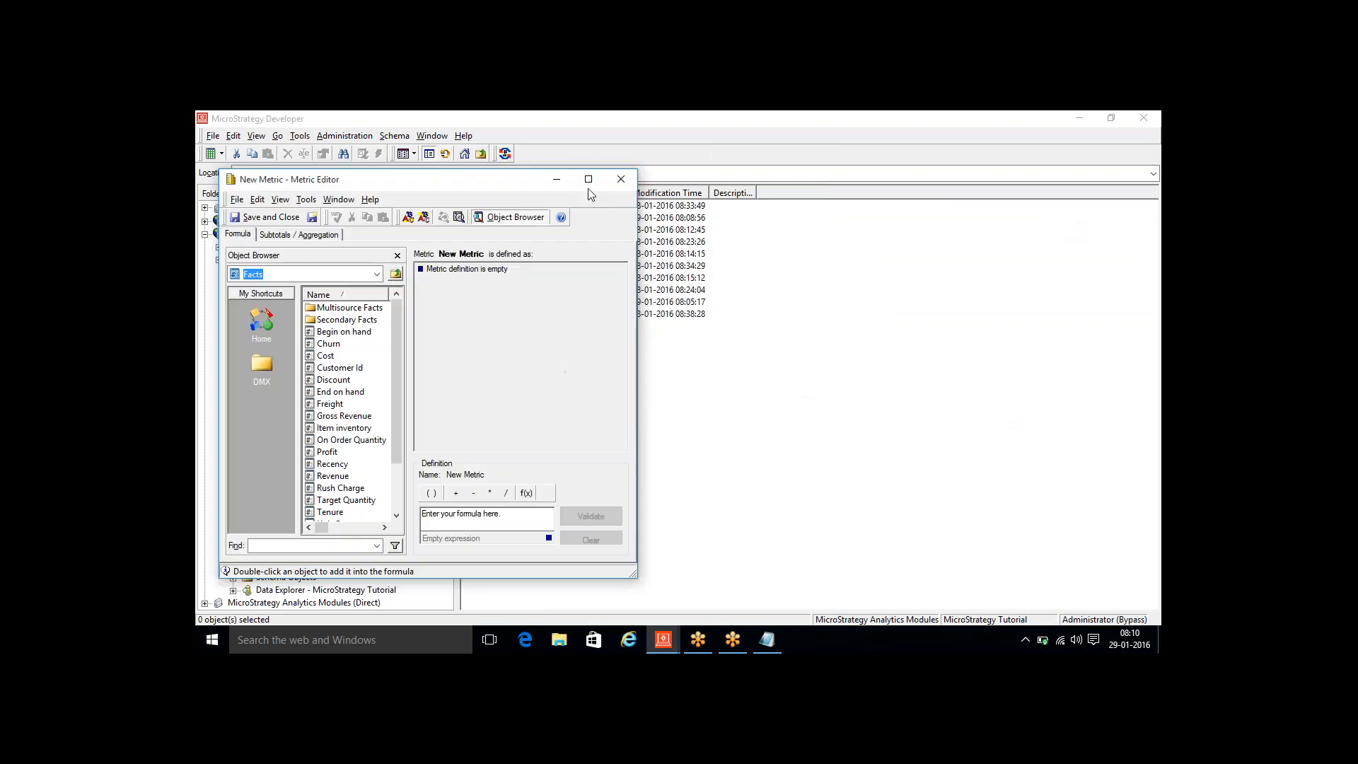
click(587, 181)
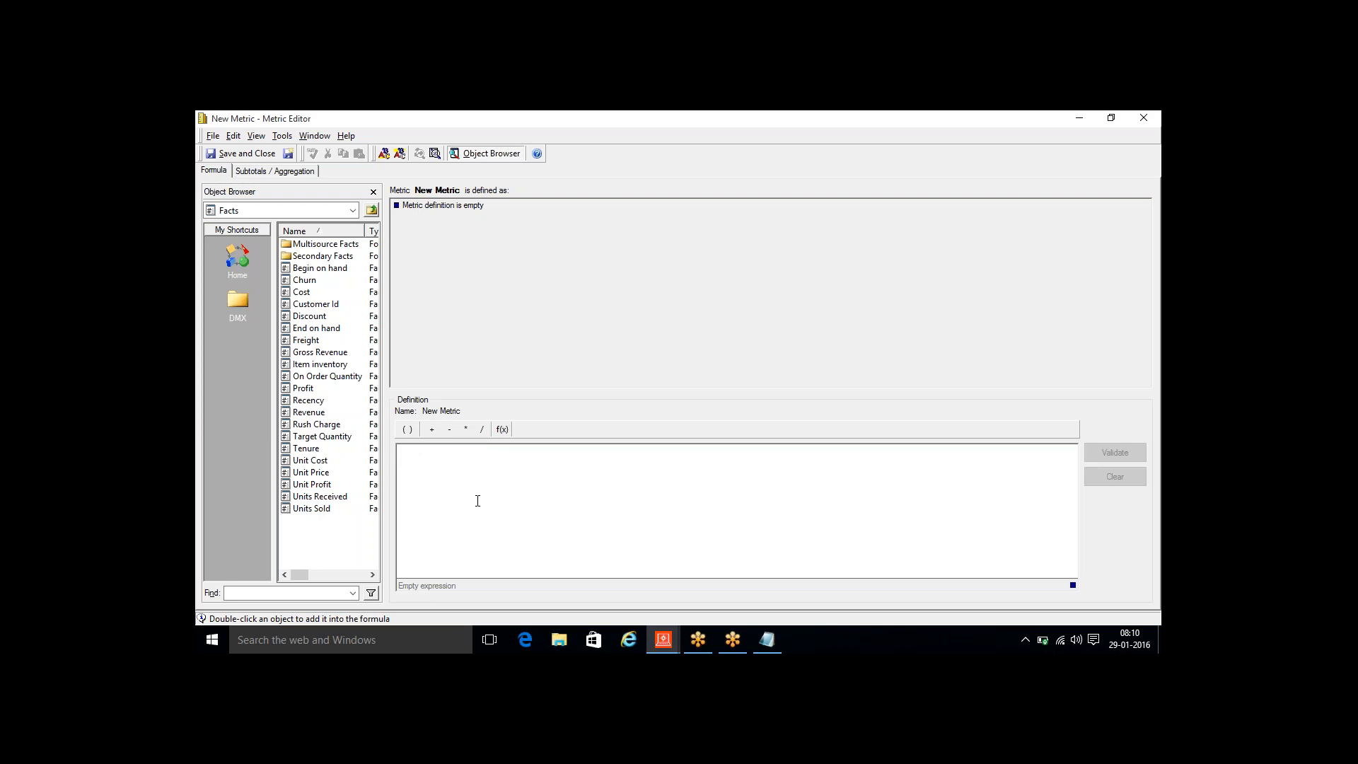
Define the metric as Sum(Revenue) using the Revenue fact, and replace its report level with the Month attribute from Time
text(sum()
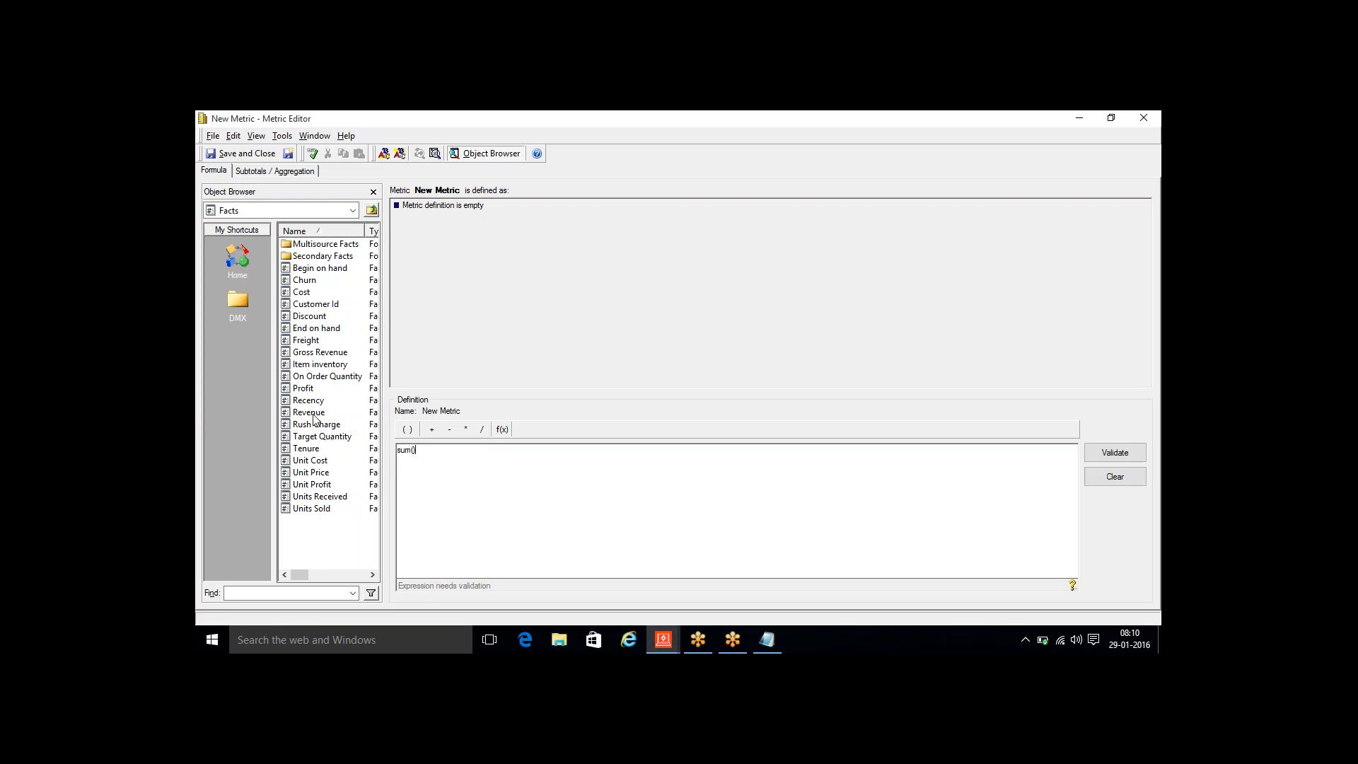
drag(313, 414, 414, 461)
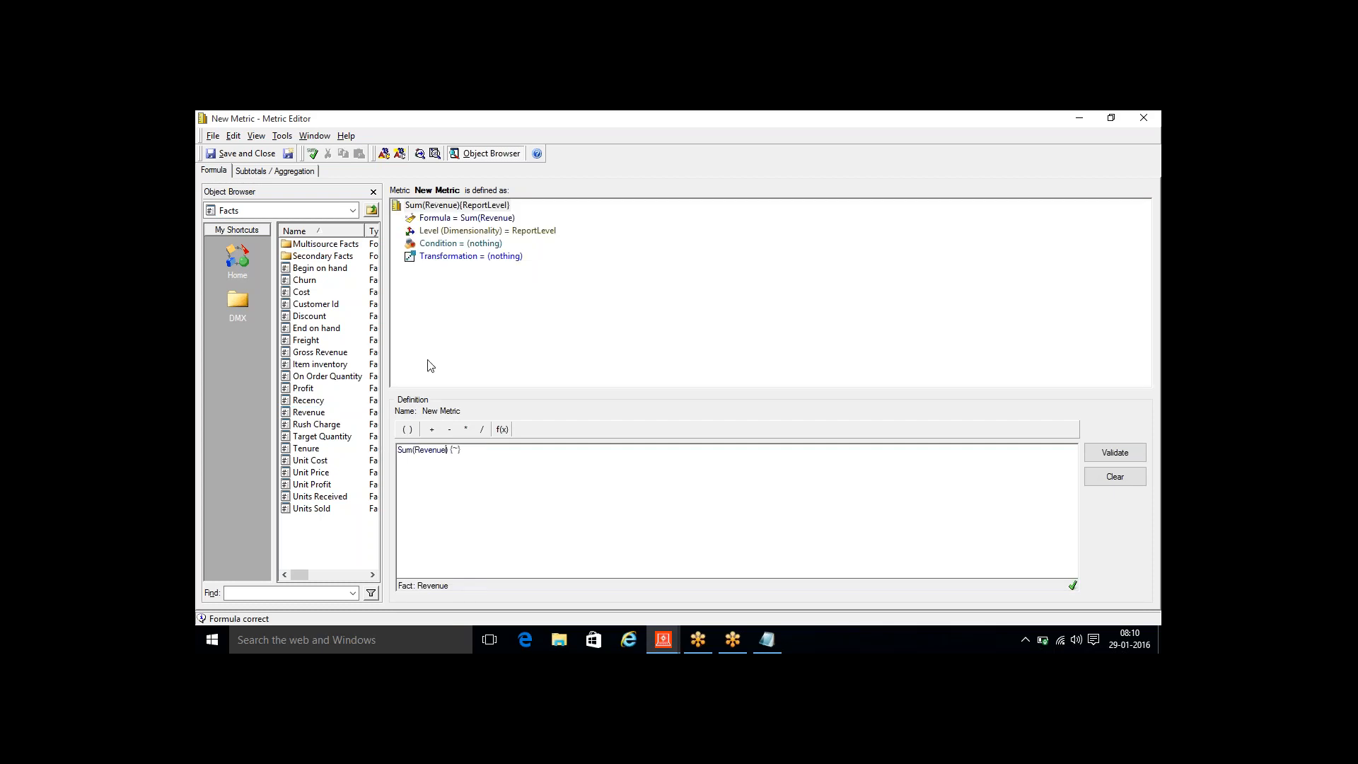
click(467, 232)
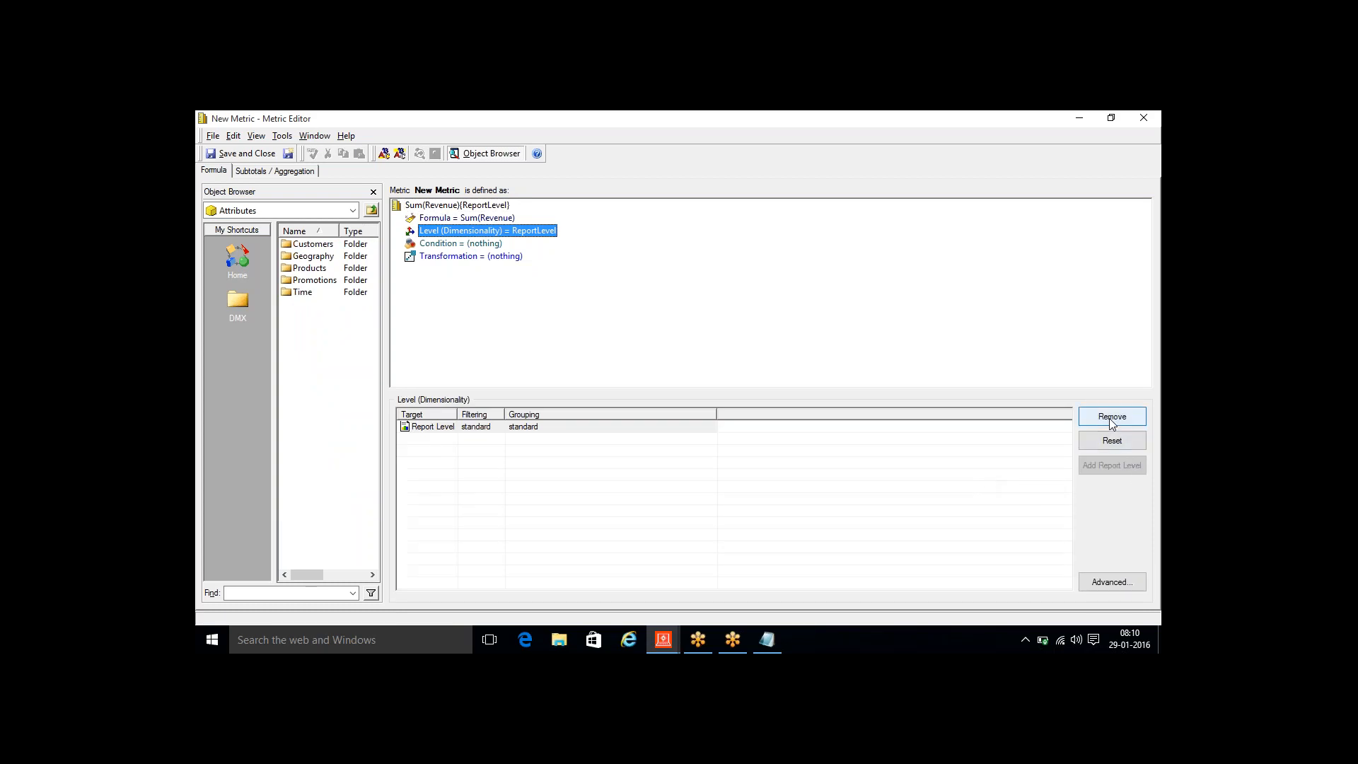
click(1108, 418)
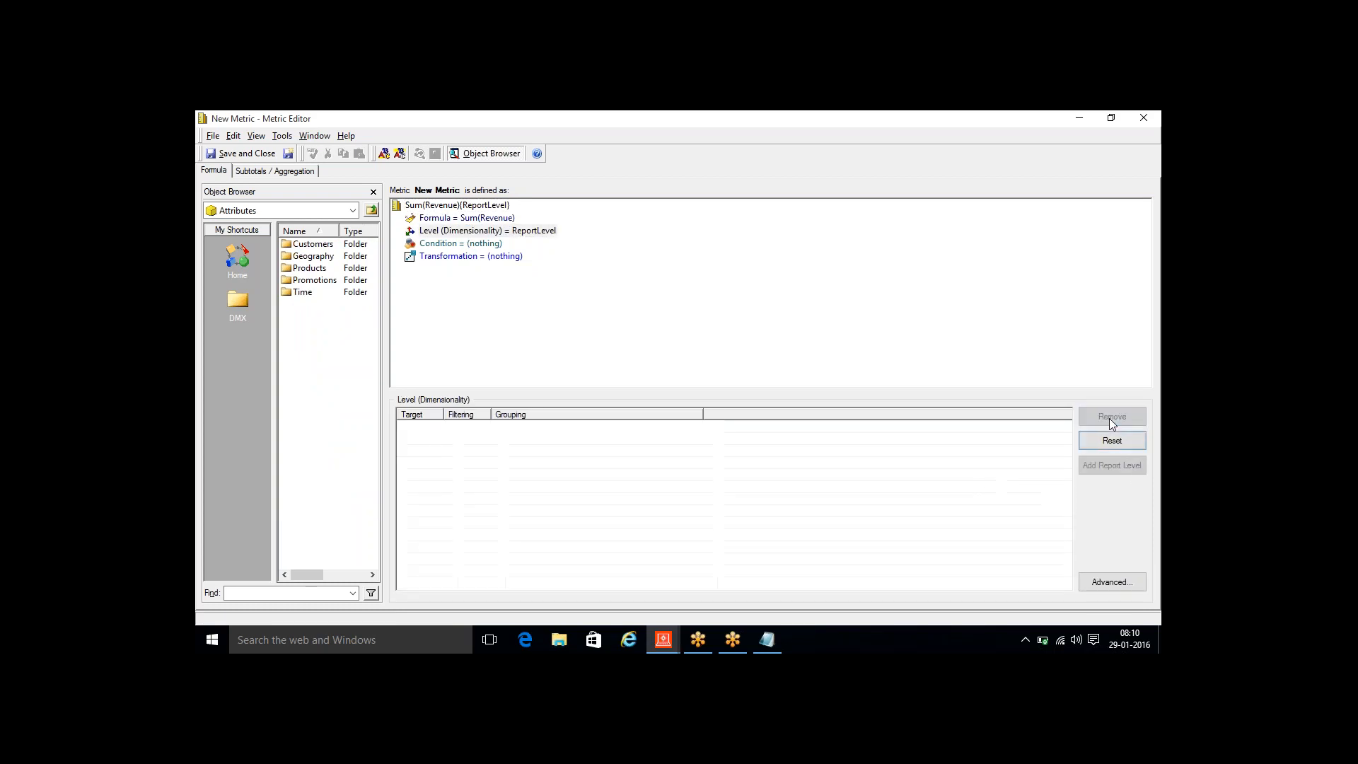
double_click(312, 297)
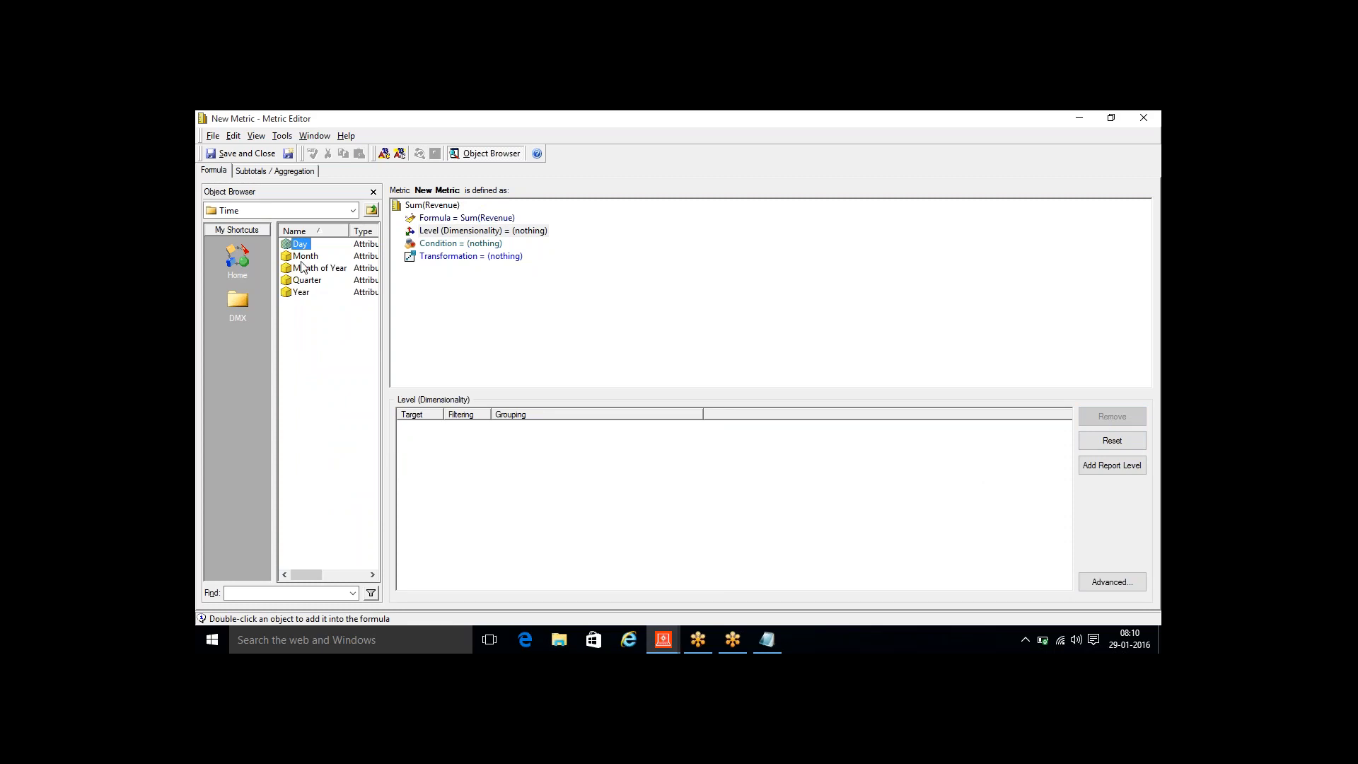
double_click(304, 257)
Wrap the Sum(Revenue) {Month} expression in an Avg function and validate the formula
click(448, 206)
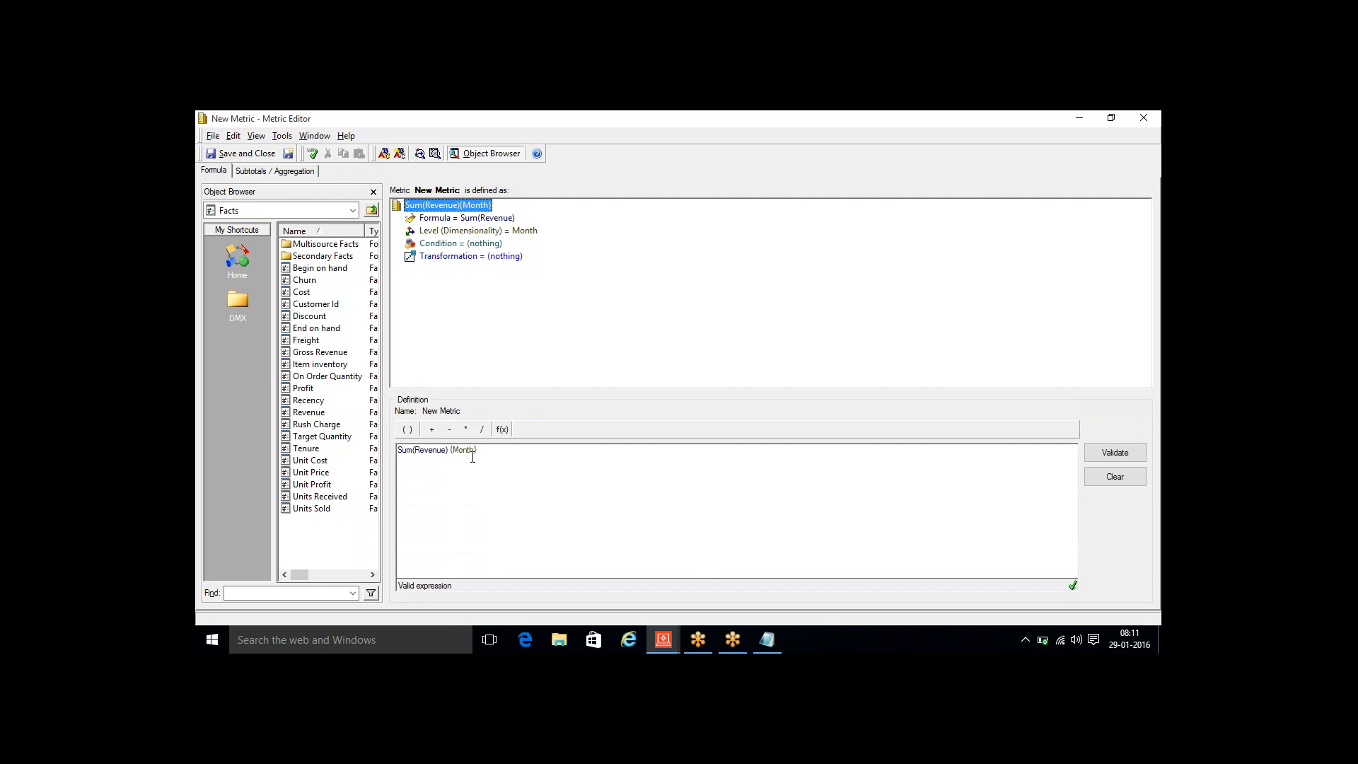
click(504, 454)
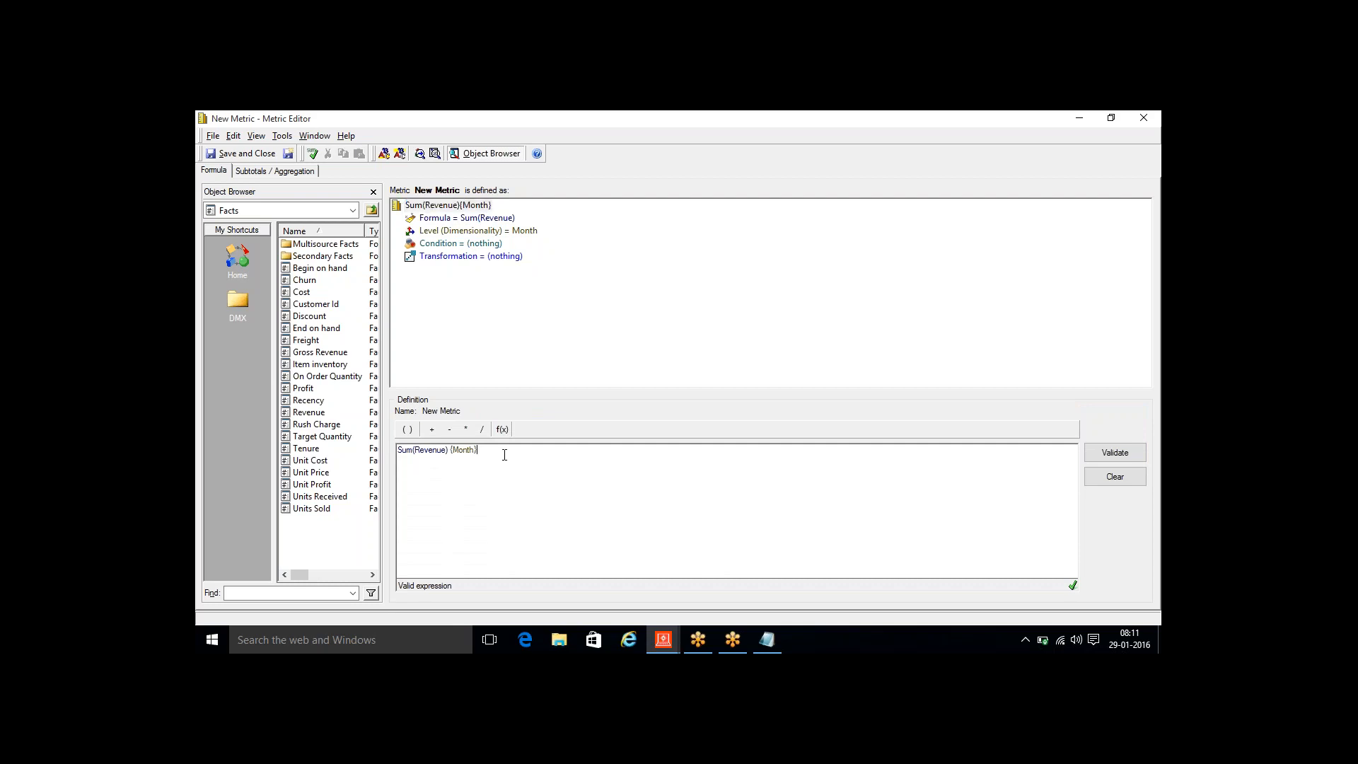
key(Left)
text(Avg)
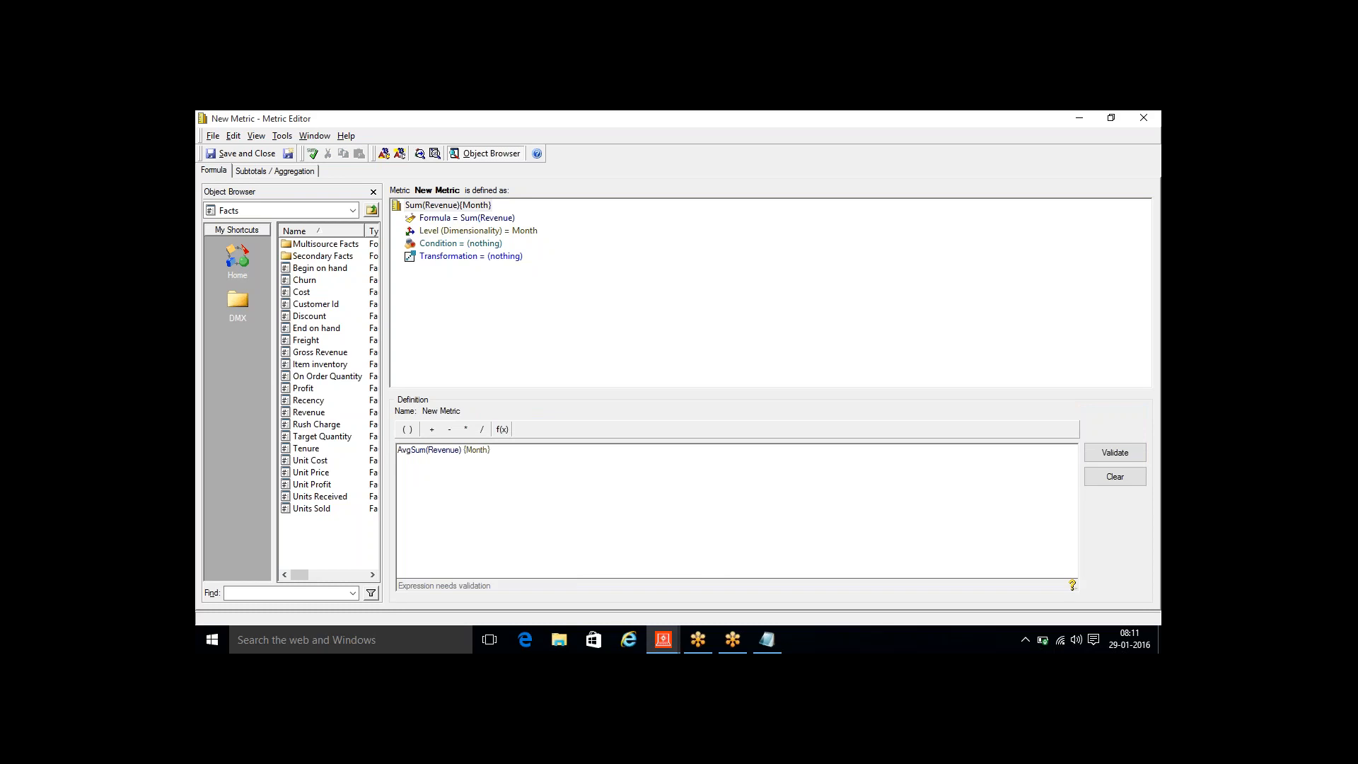
text(()
key(Right)
key(Right)
key(Right)
key(Right)
key(Right)
key(Right)
click(1105, 459)
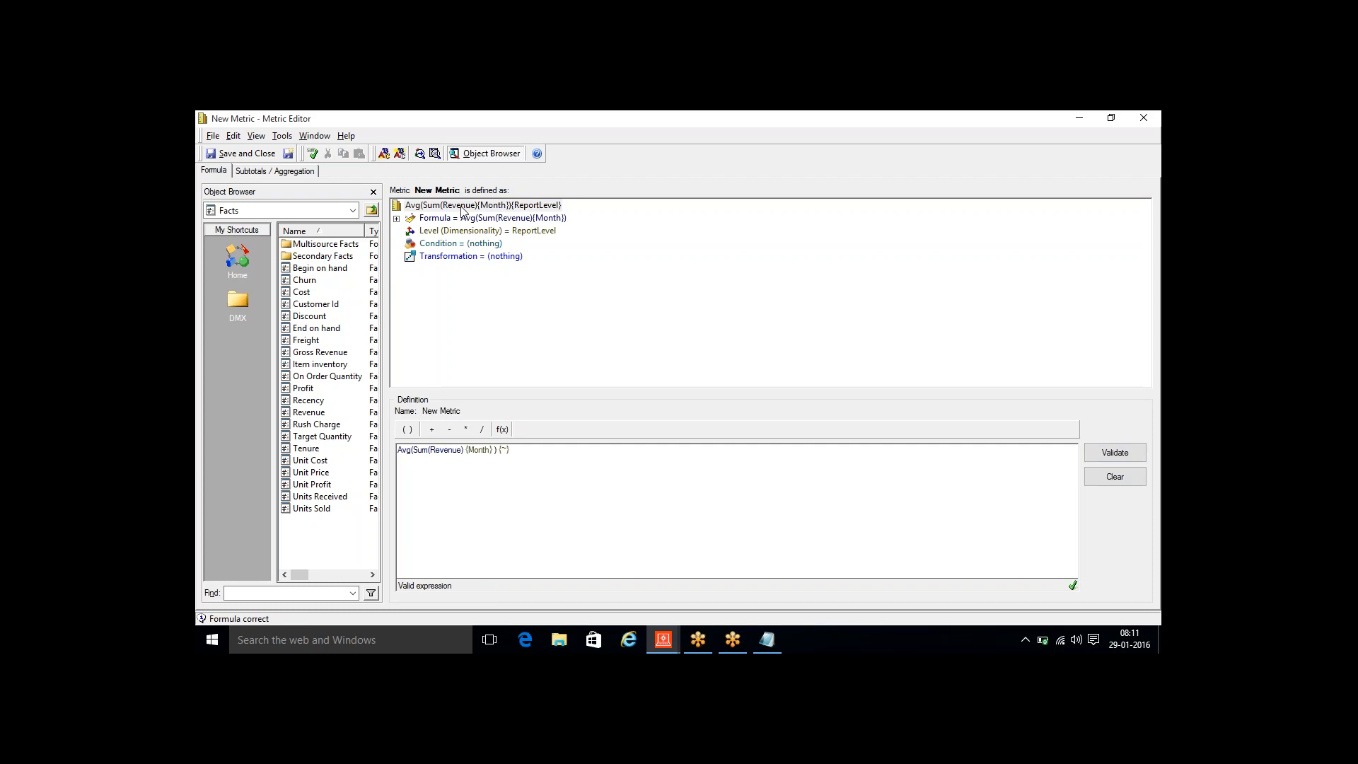
Replace the outer average's report level with the Year attribute from the Time folder
click(463, 231)
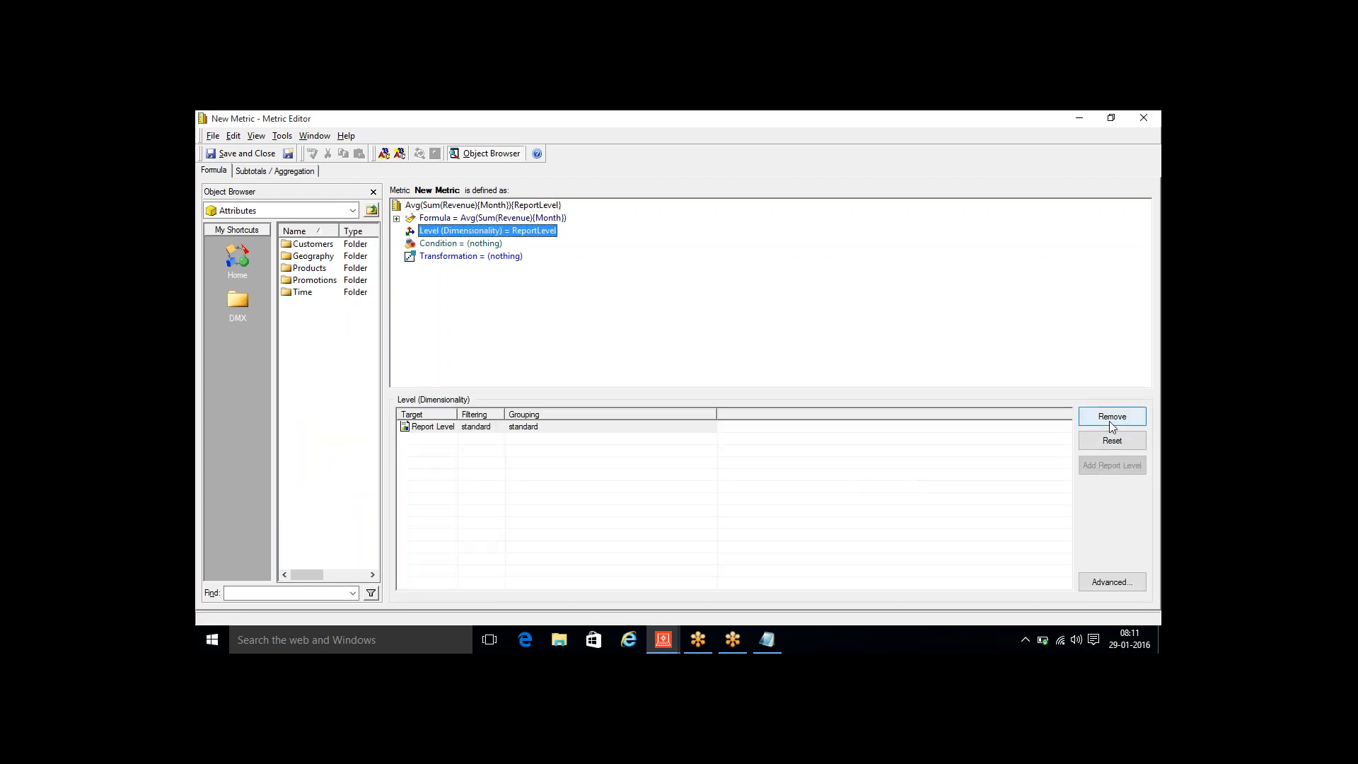
click(1109, 422)
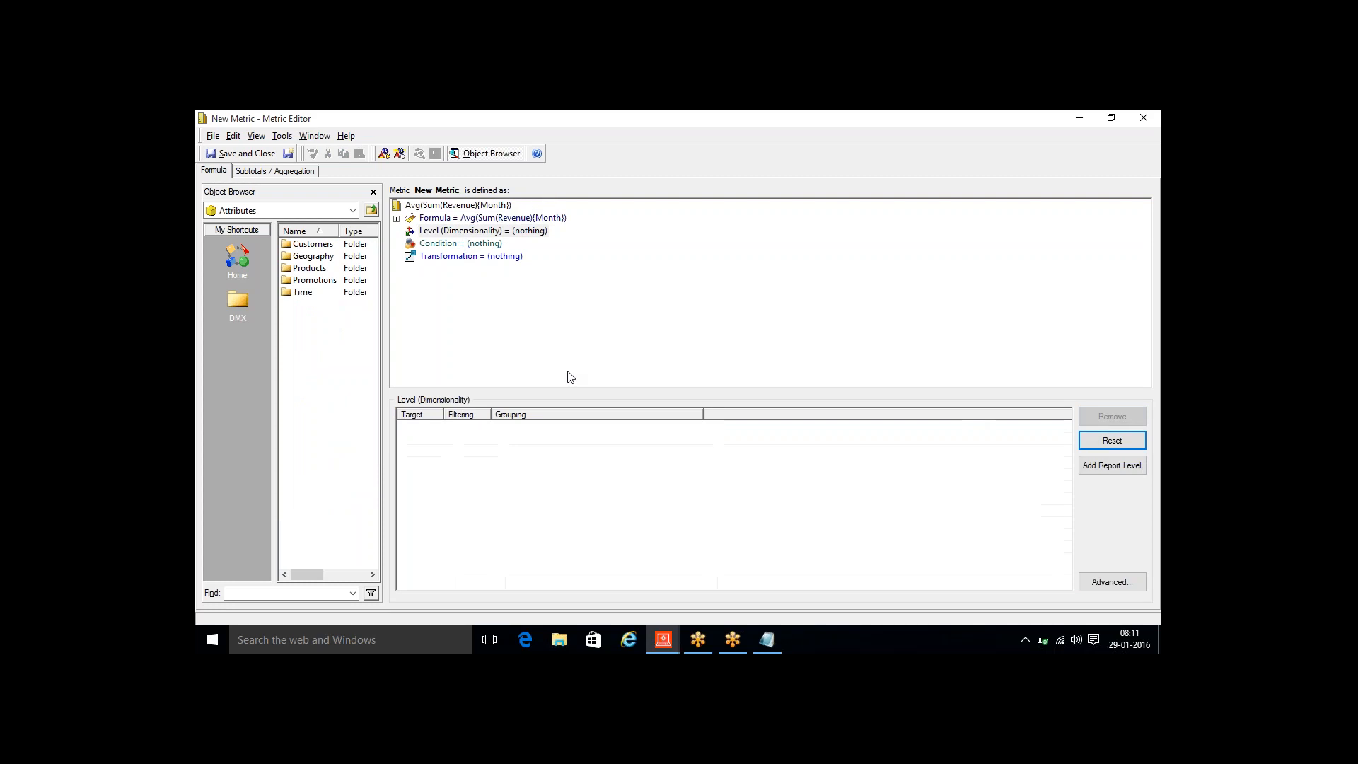
click(301, 292)
double_click(302, 292)
double_click(299, 292)
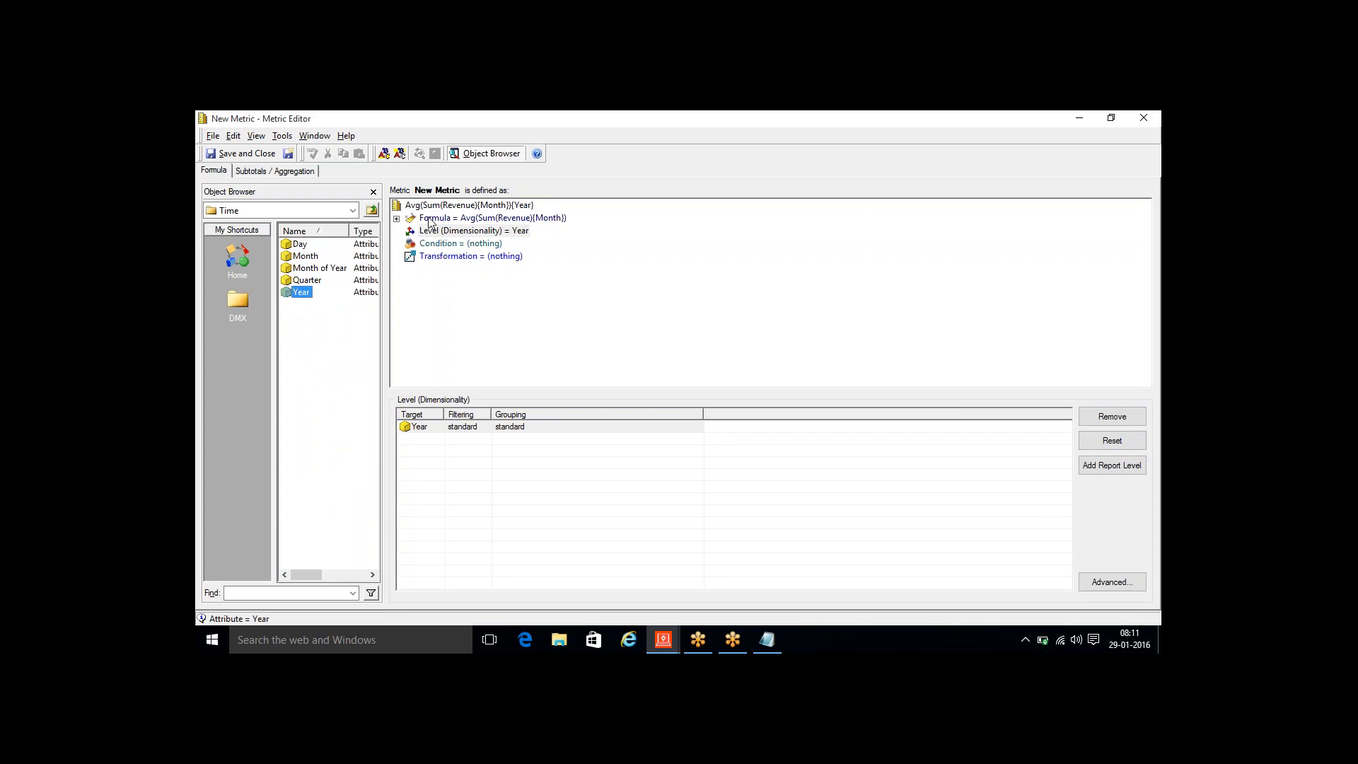
Expand the metric's formula and review the inner Sum(Revenue){Month} definition and the complete nested expression
click(396, 219)
click(515, 234)
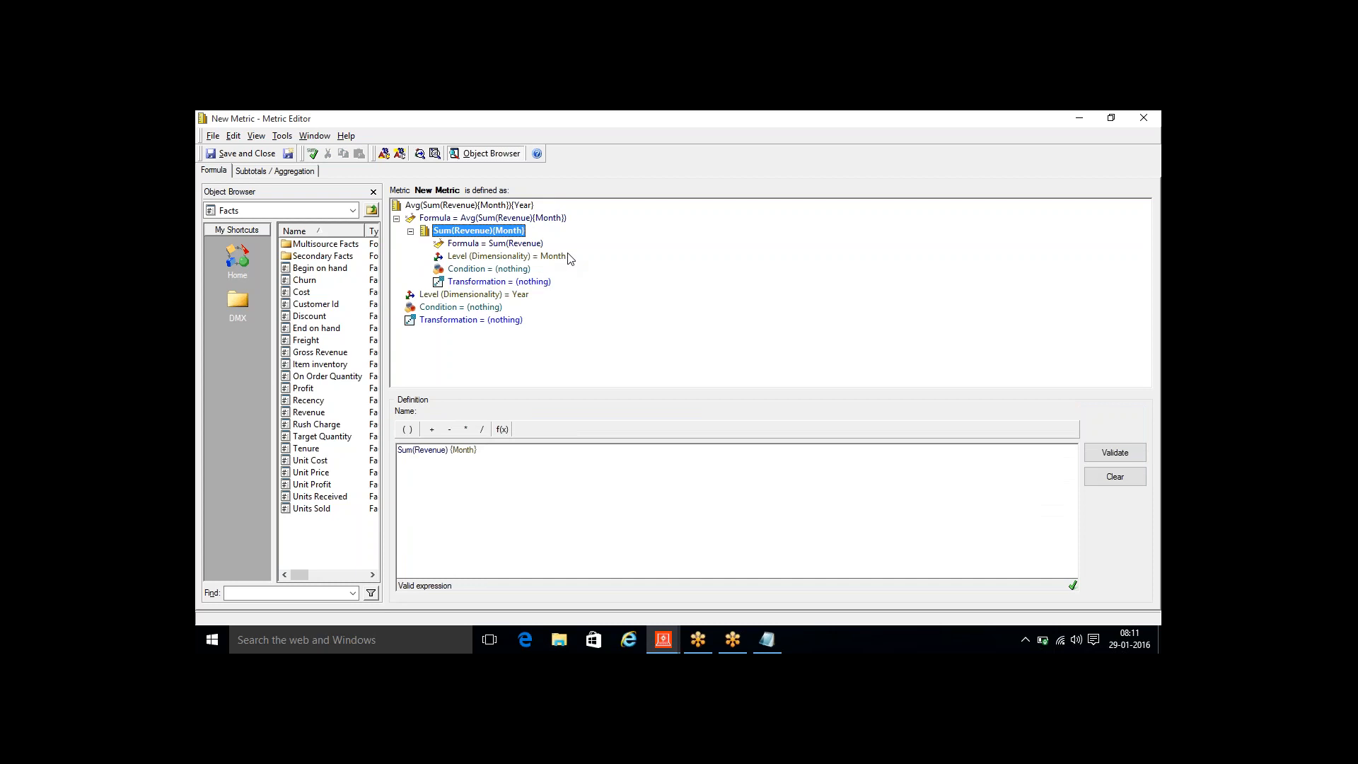
click(504, 206)
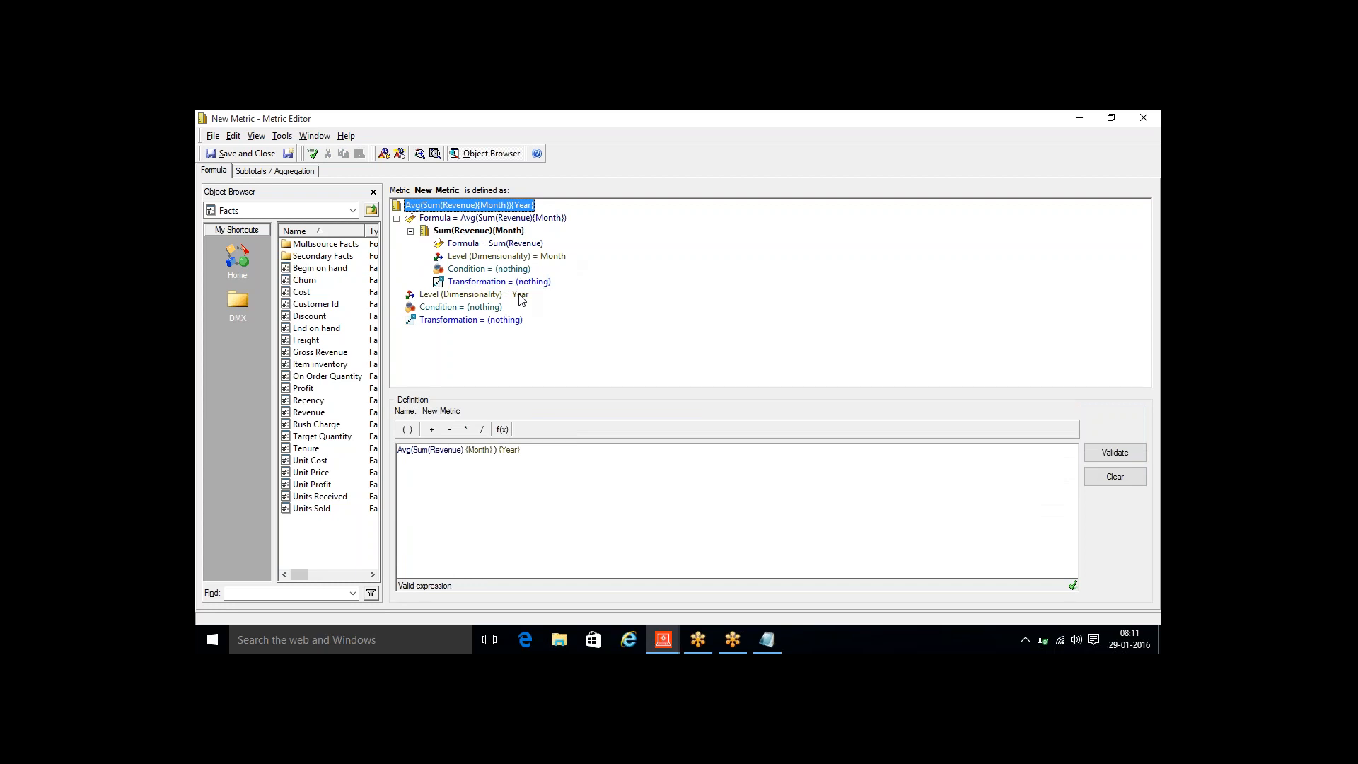
Save the metric in the RT folder as Revenue - Nested and close its editor
click(241, 153)
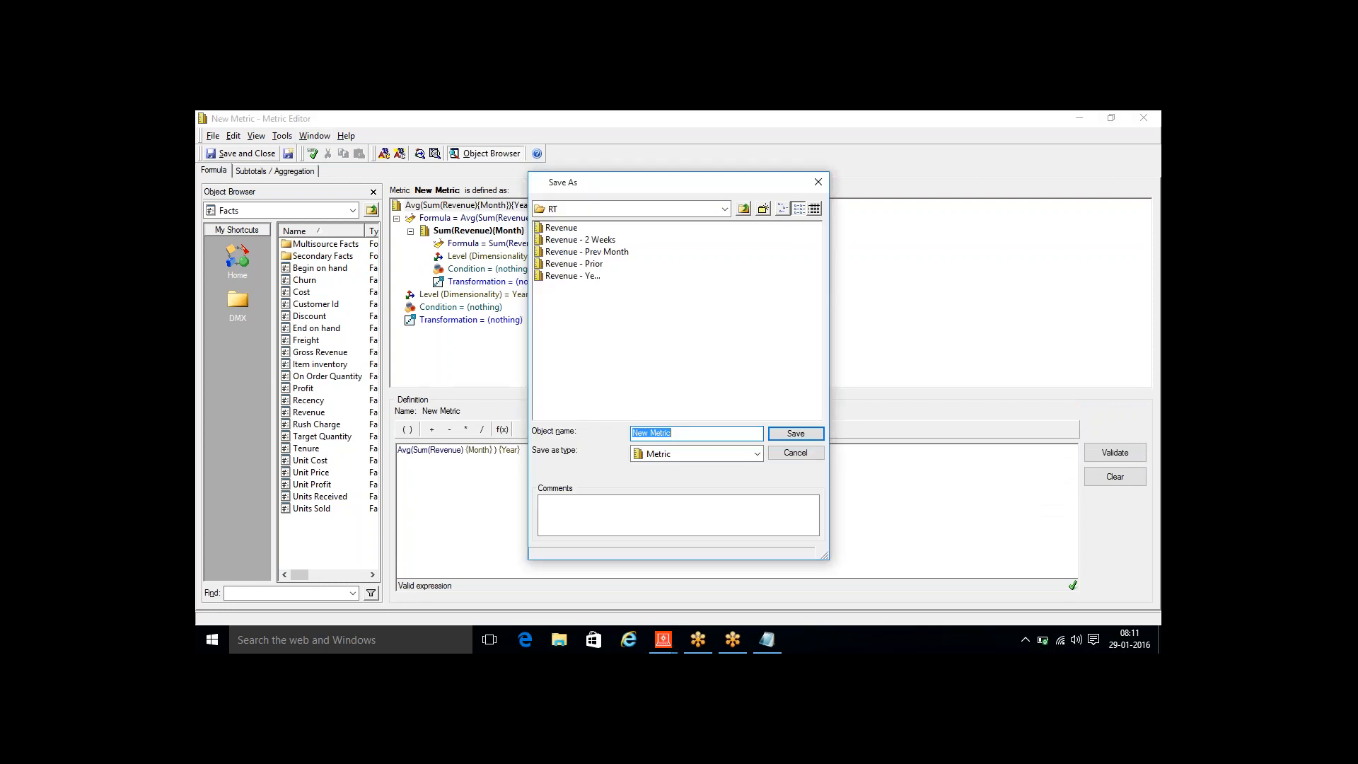
text(Revenue - Nested)
key(Return)
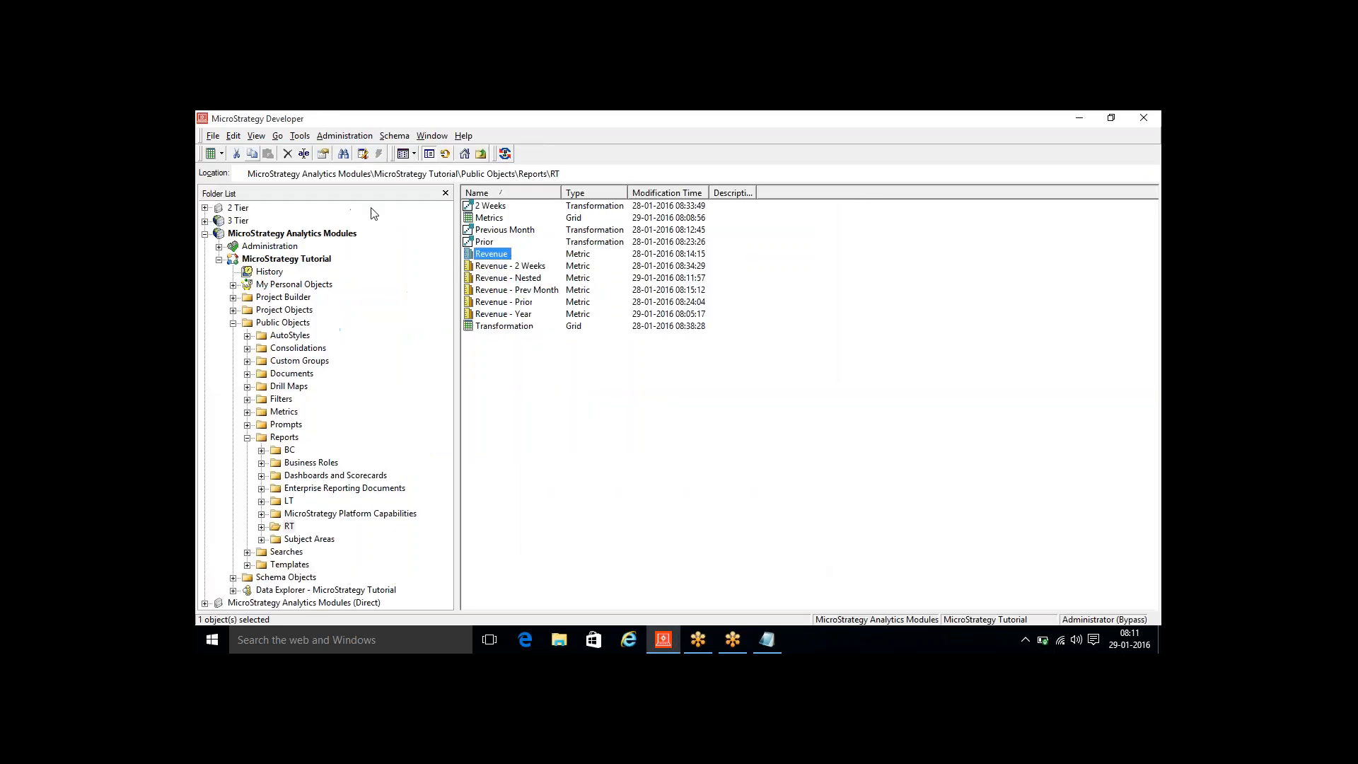
Open the Metrics report for editing and add the Month attribute from the Time folder to its template
right_click(492, 219)
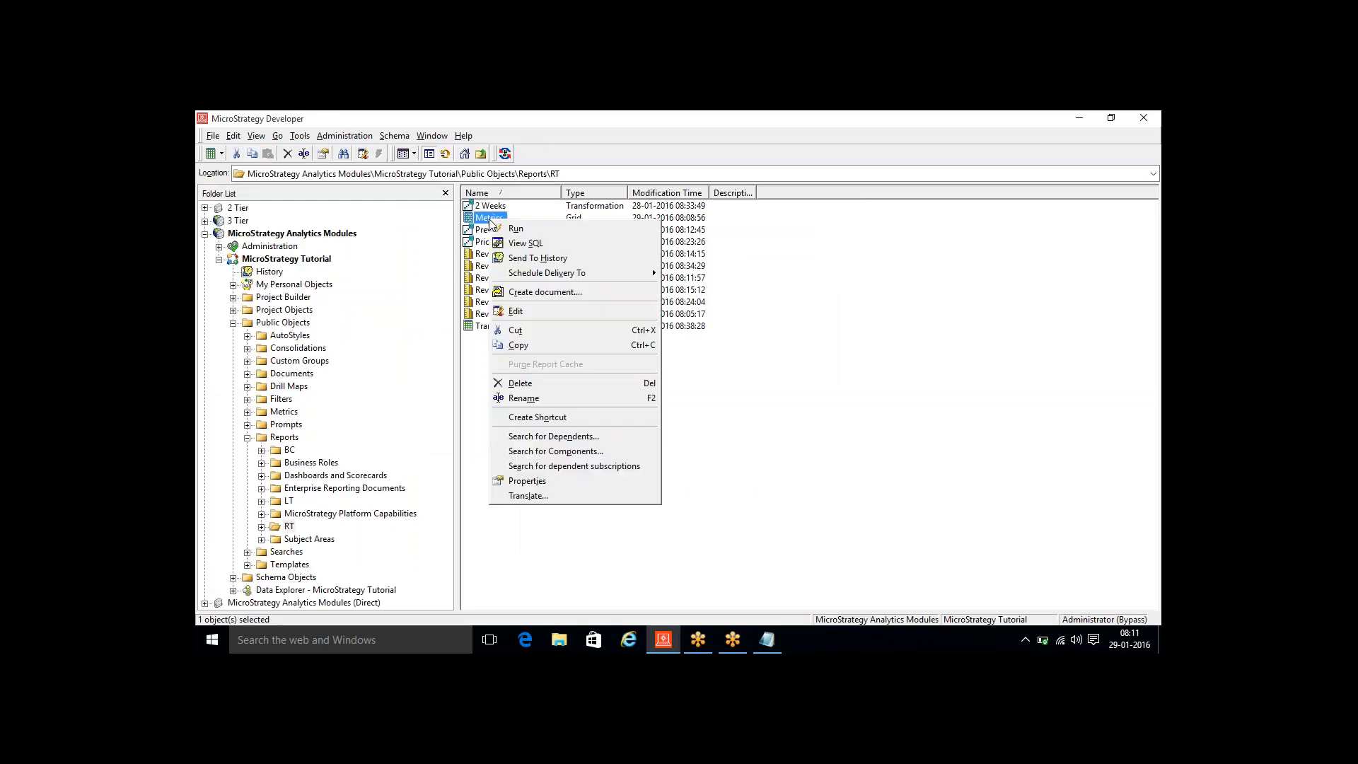
click(530, 312)
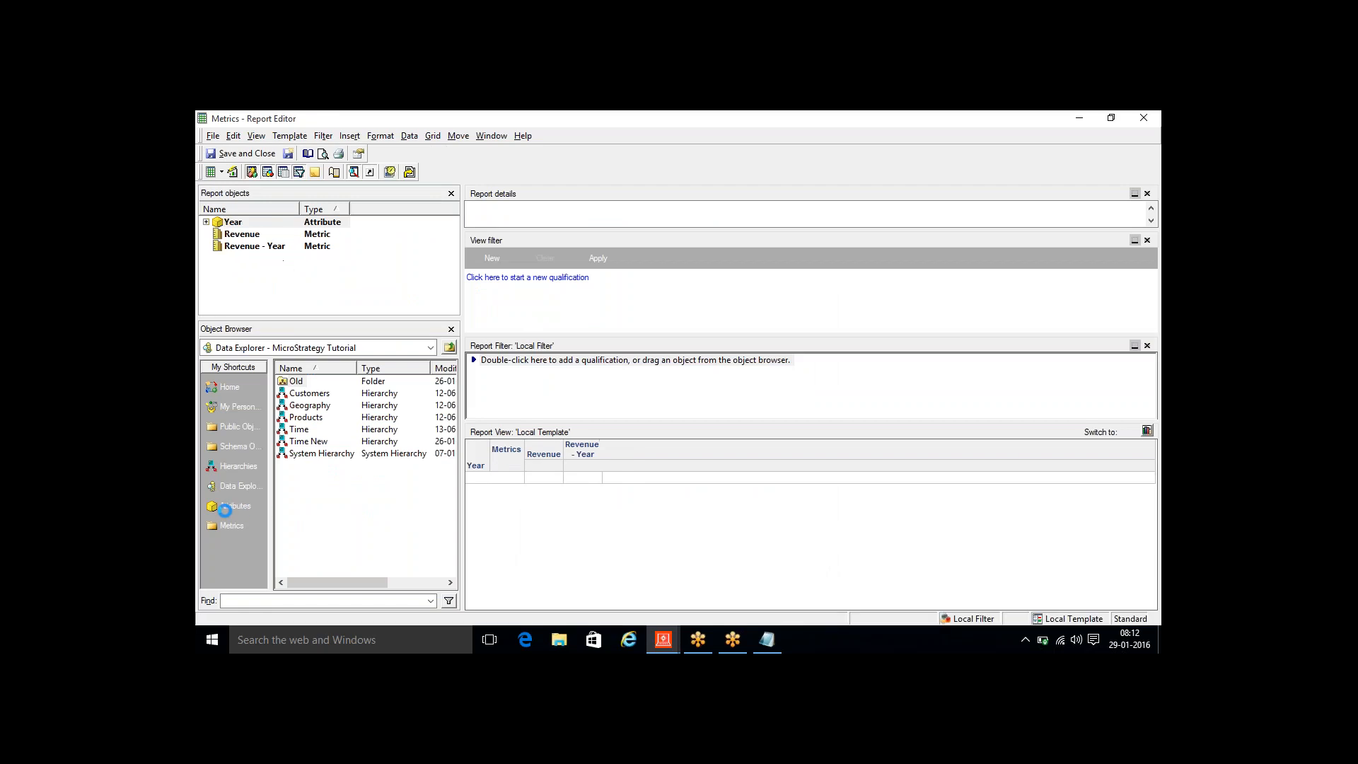
click(228, 505)
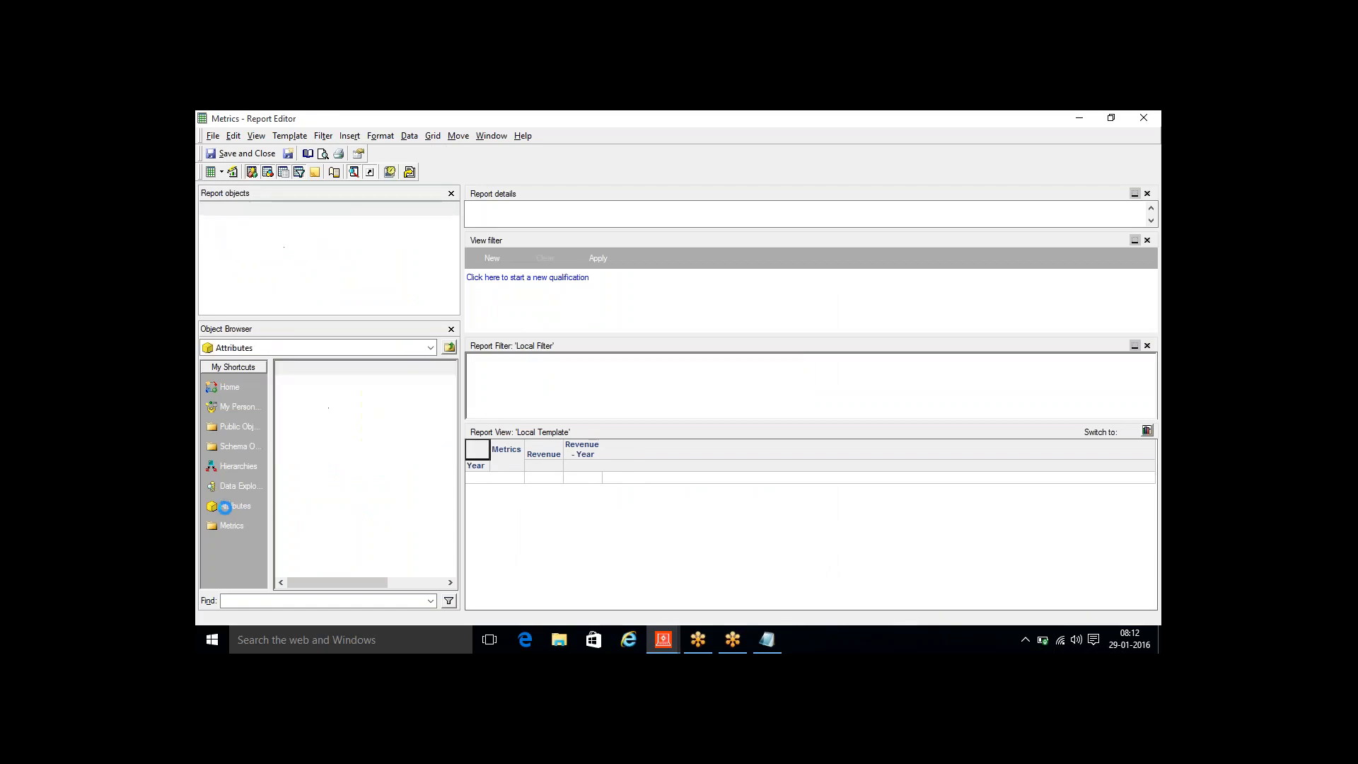
double_click(298, 429)
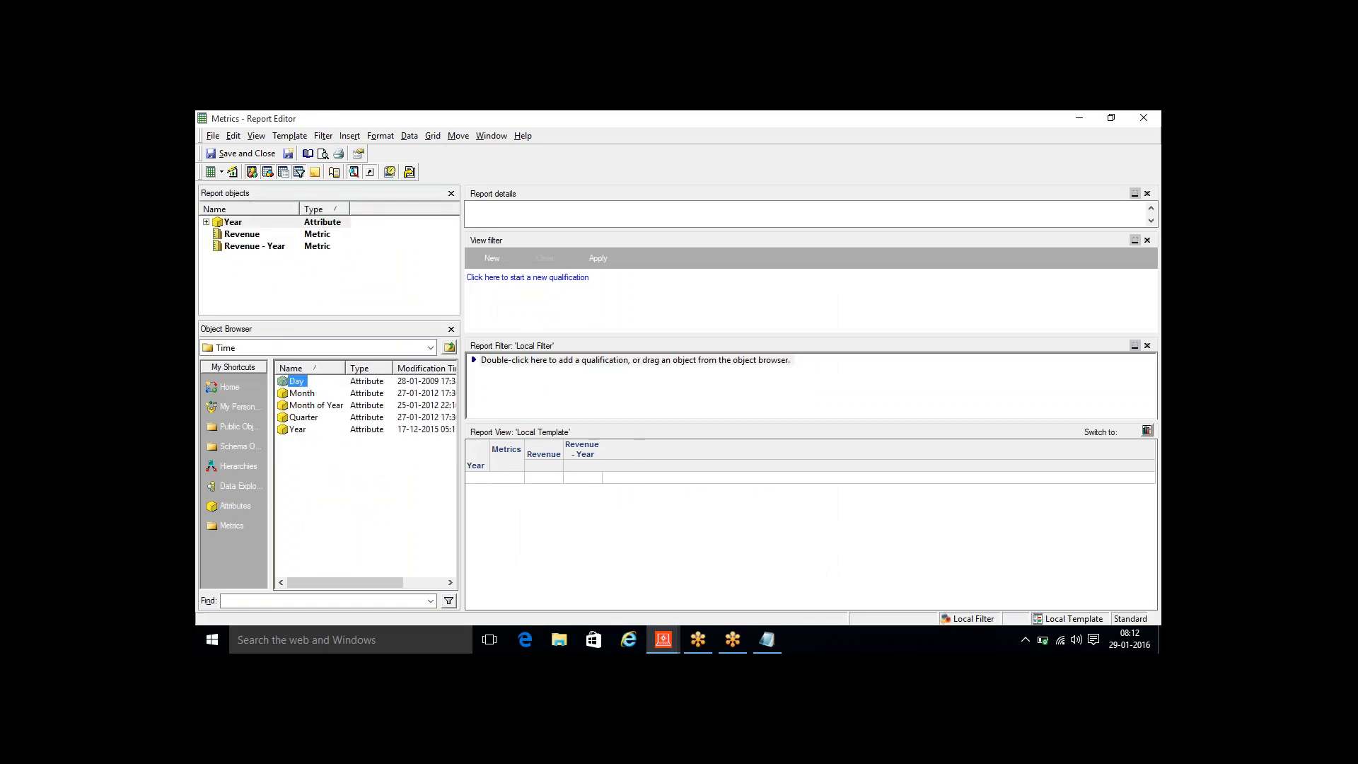
double_click(301, 393)
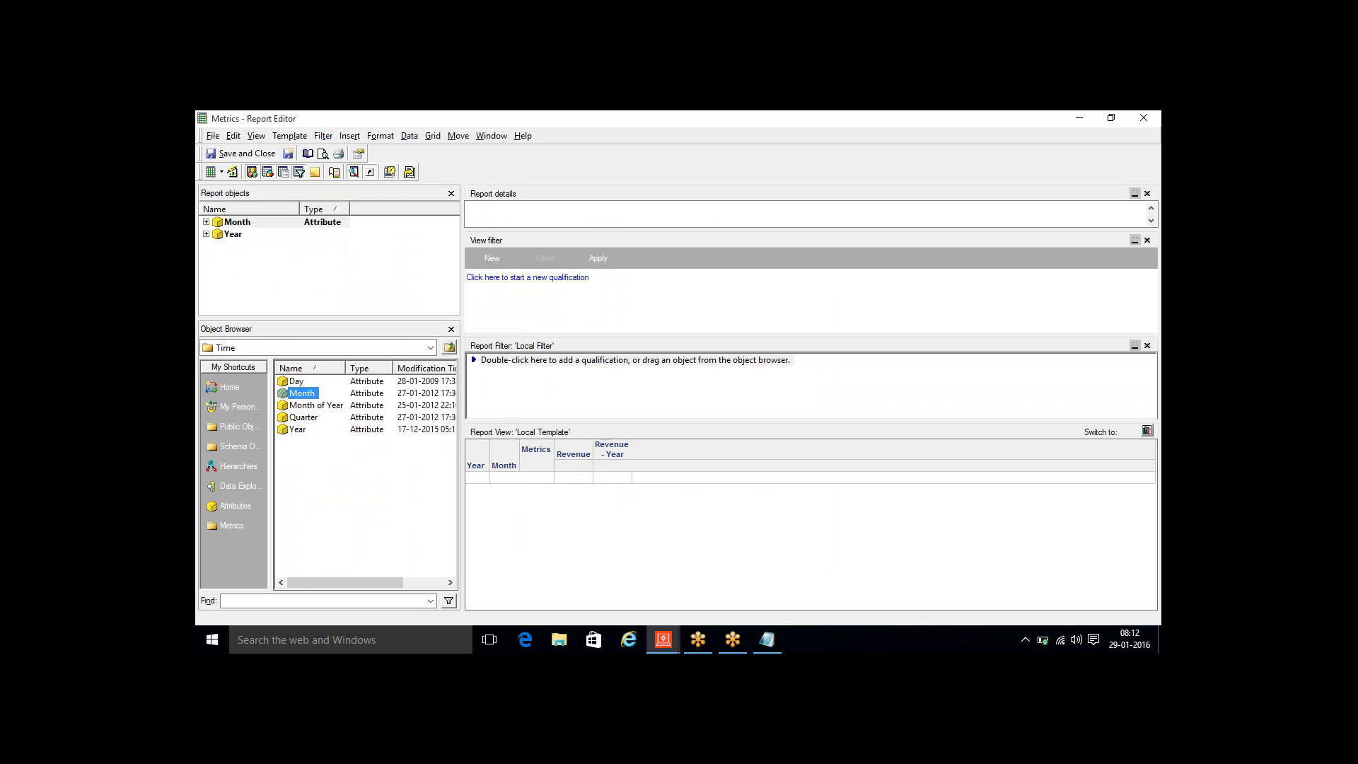
Add the Revenue - Nested metric from Public Objects > Reports > RT to the report and run it
click(246, 425)
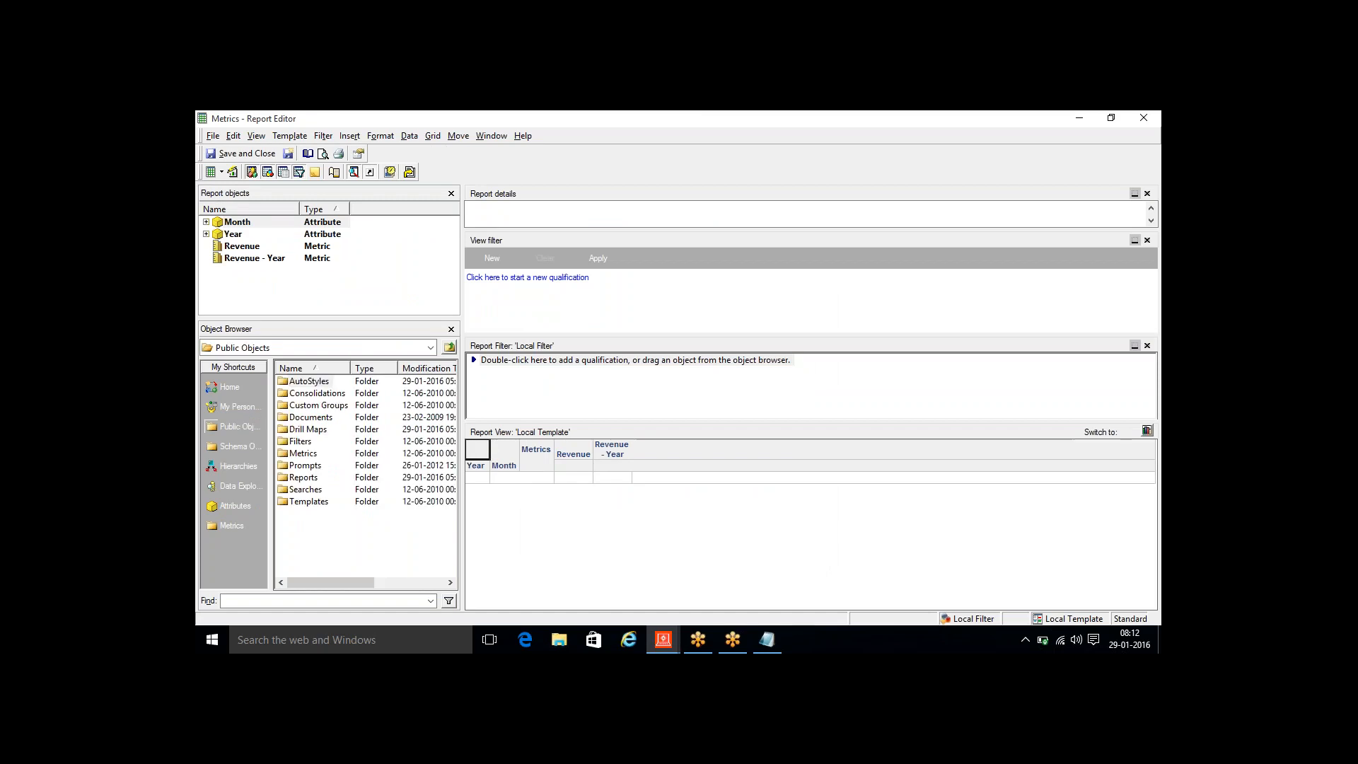
double_click(304, 477)
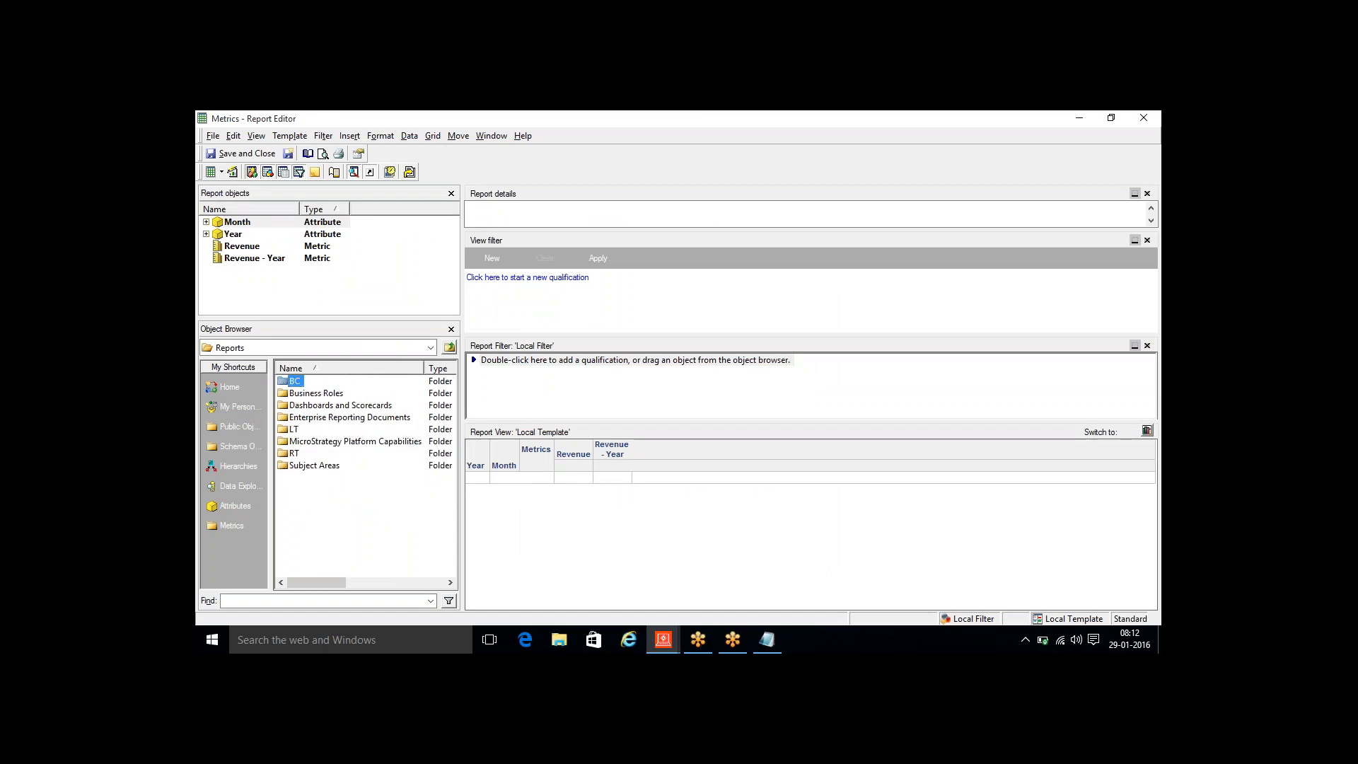
double_click(297, 454)
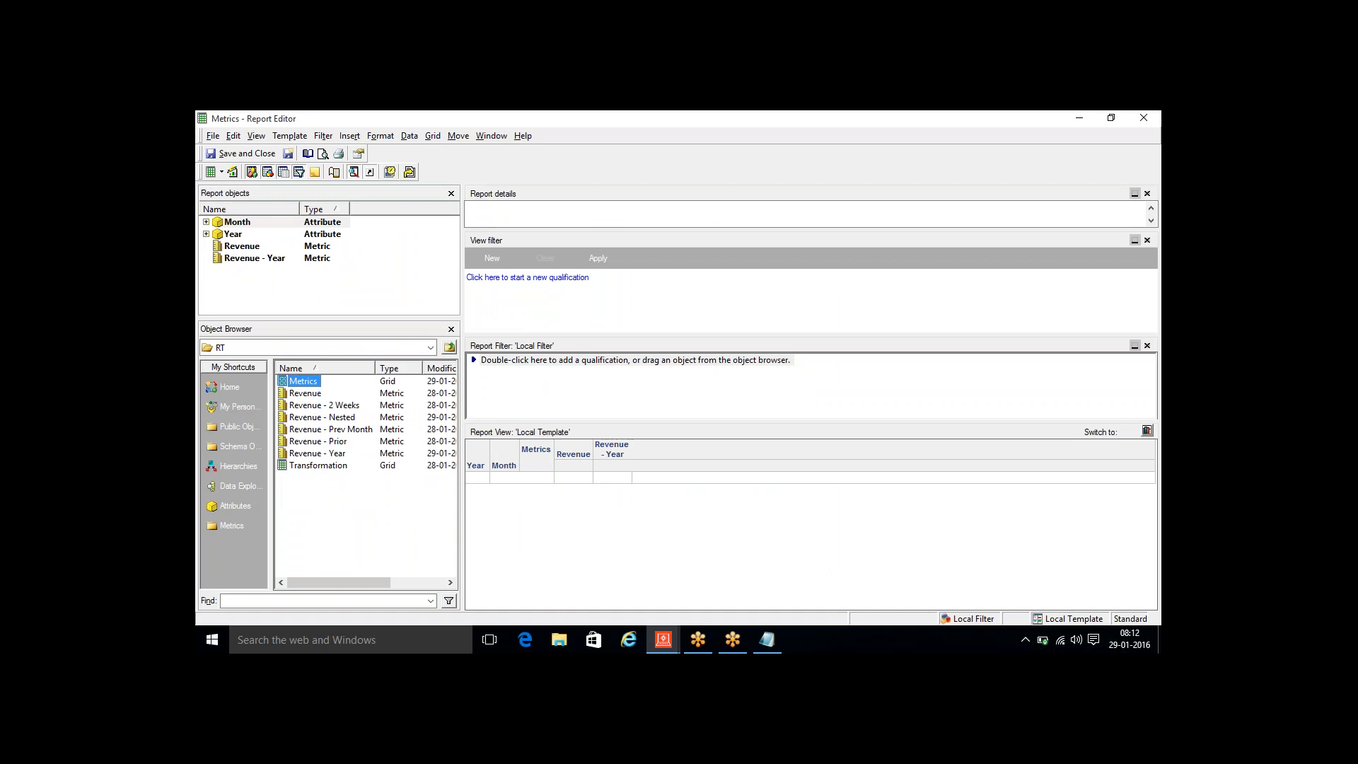
click(327, 418)
double_click(326, 418)
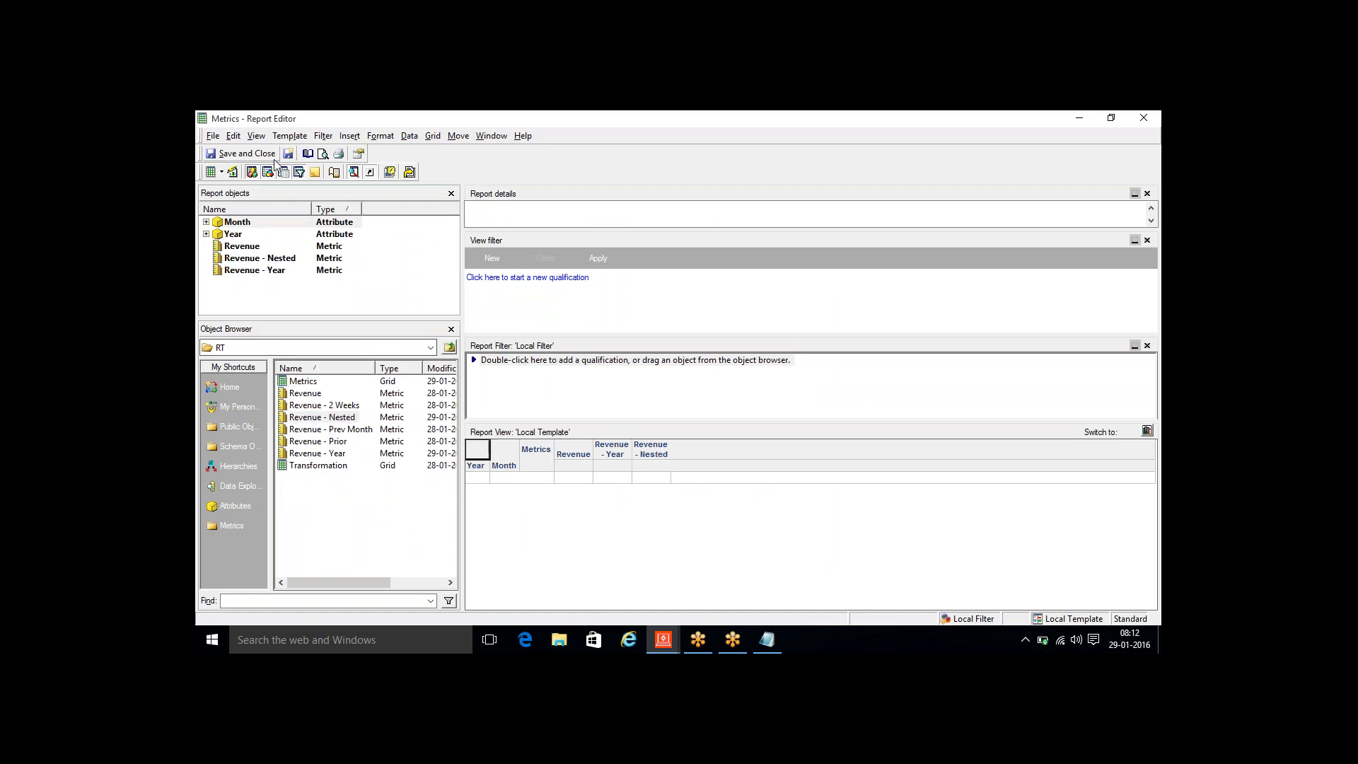
click(234, 171)
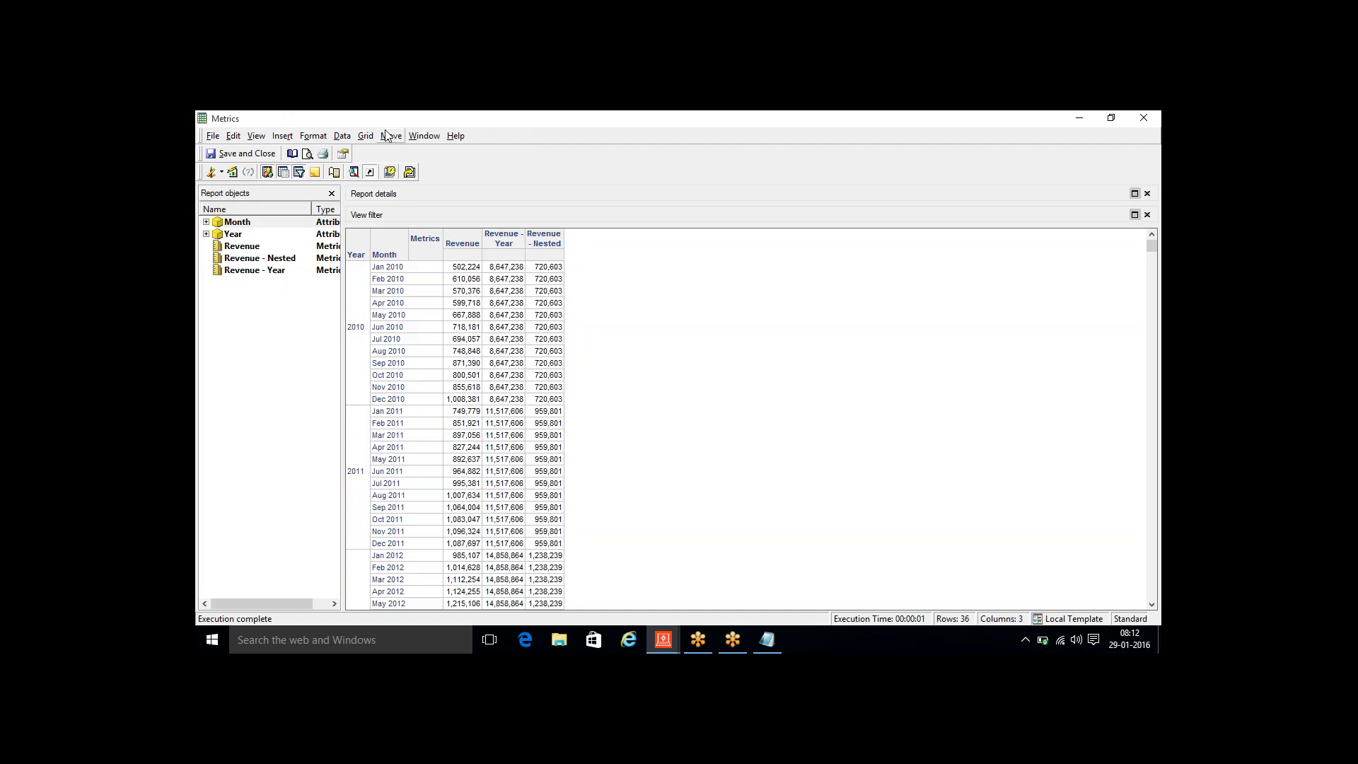
Apply the Table AutoStyle to the report grid
click(391, 136)
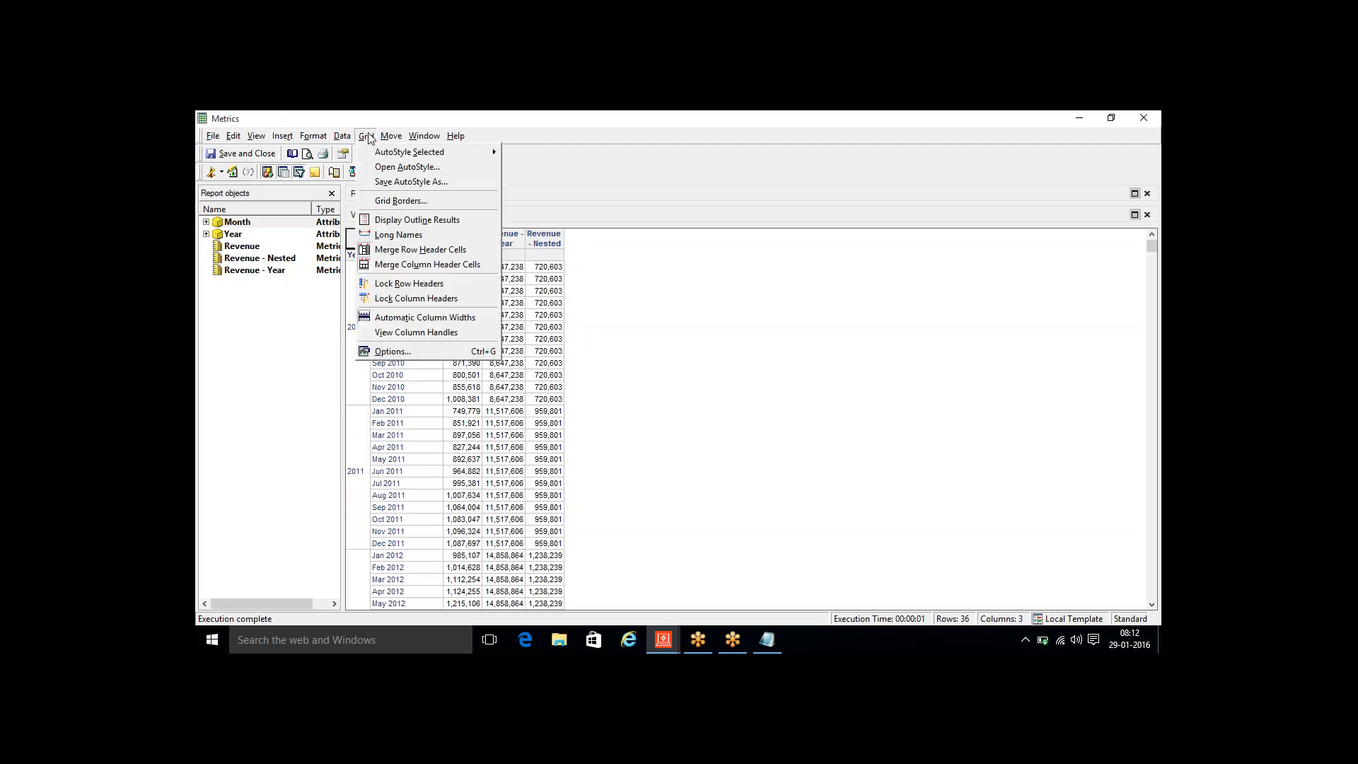
click(366, 136)
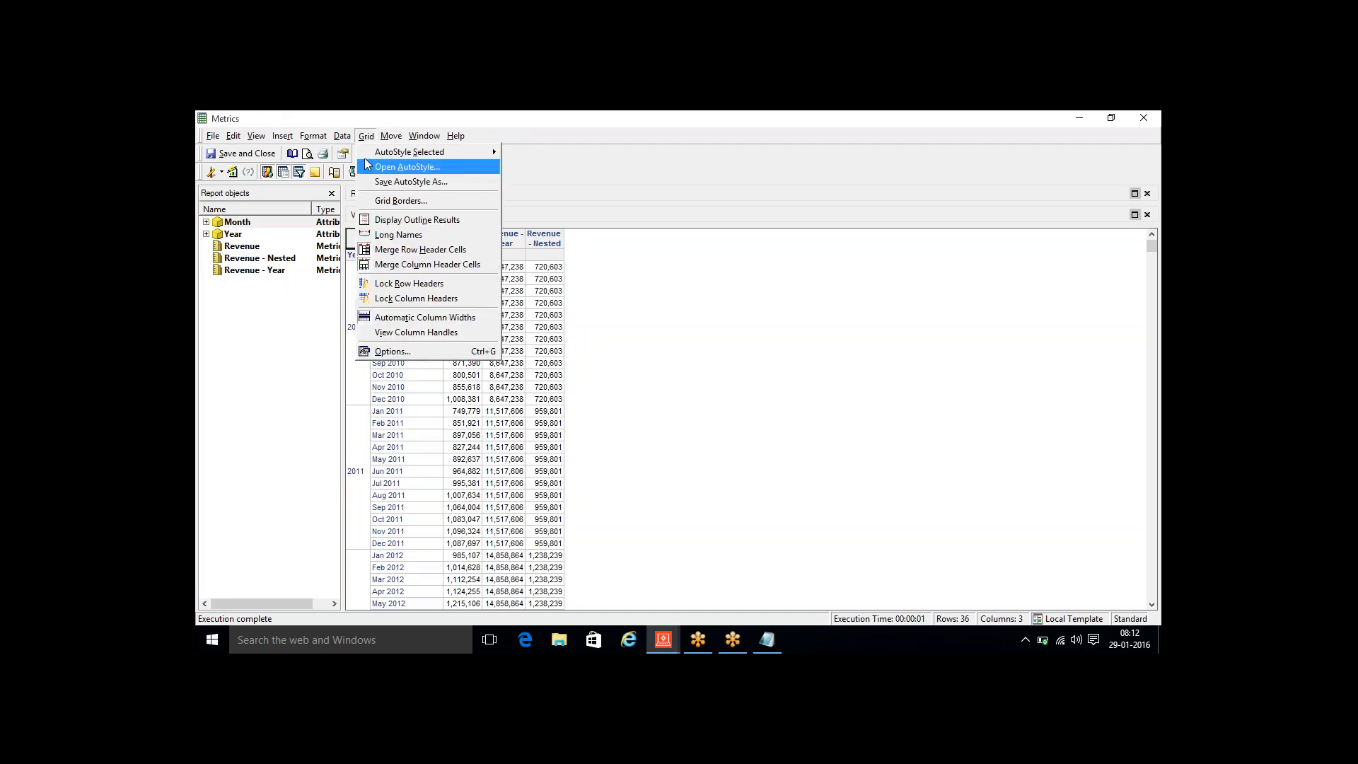
mouse_move(368, 154)
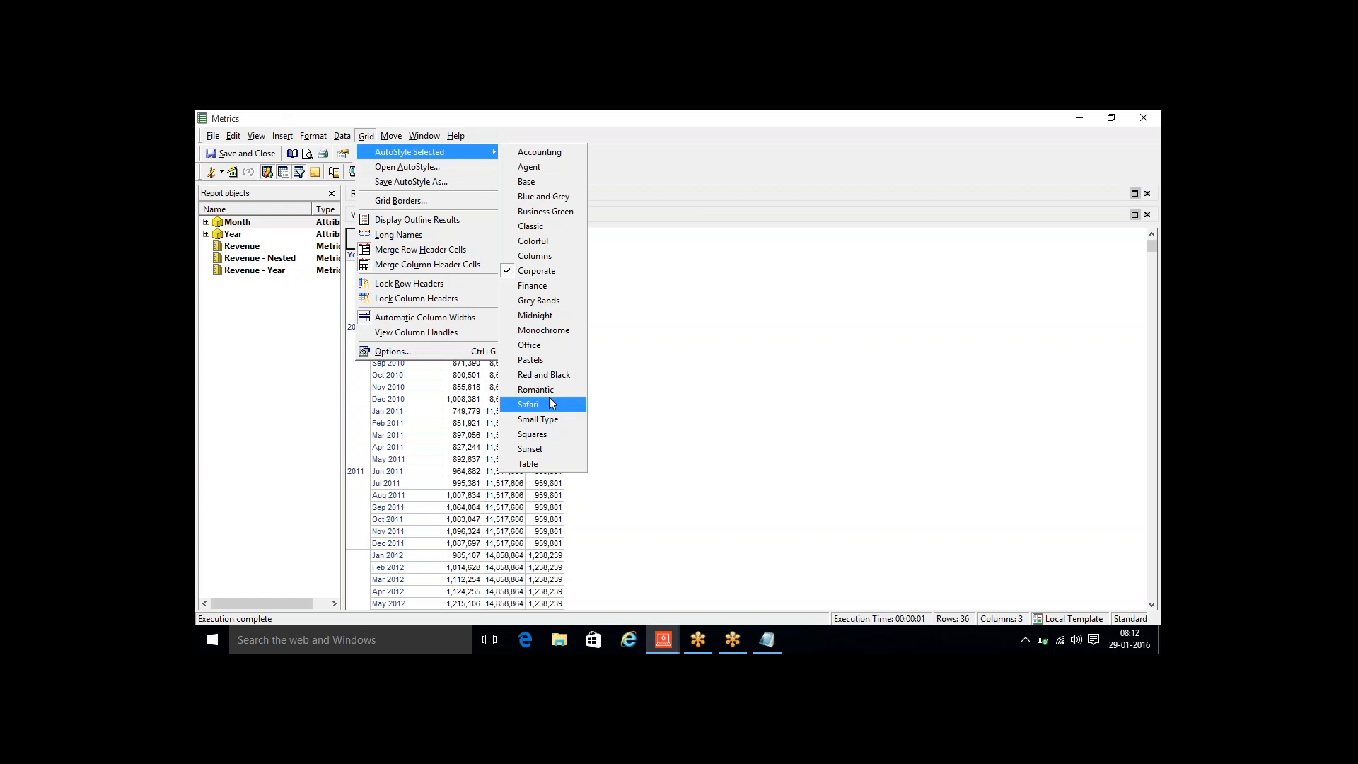
click(536, 464)
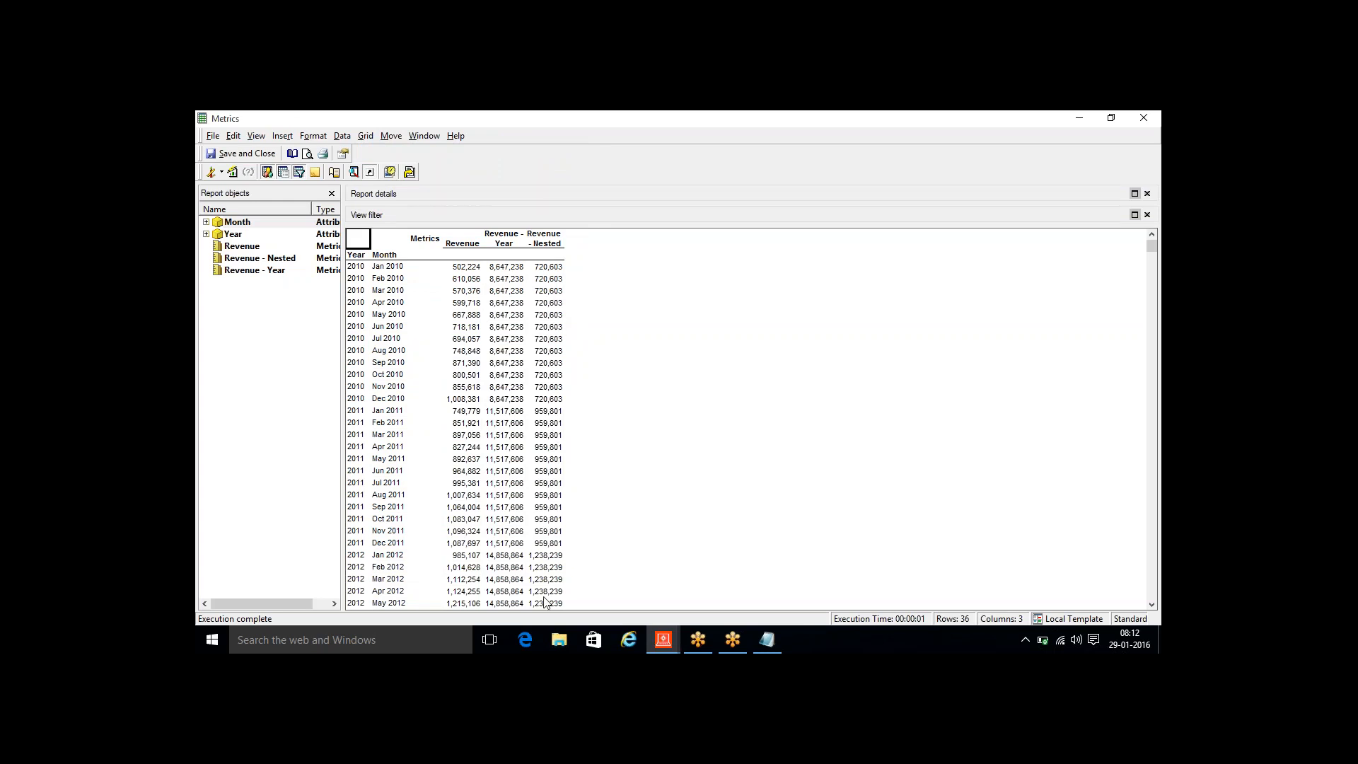
Open the Windows Calculator alongside the report
key(super+r)
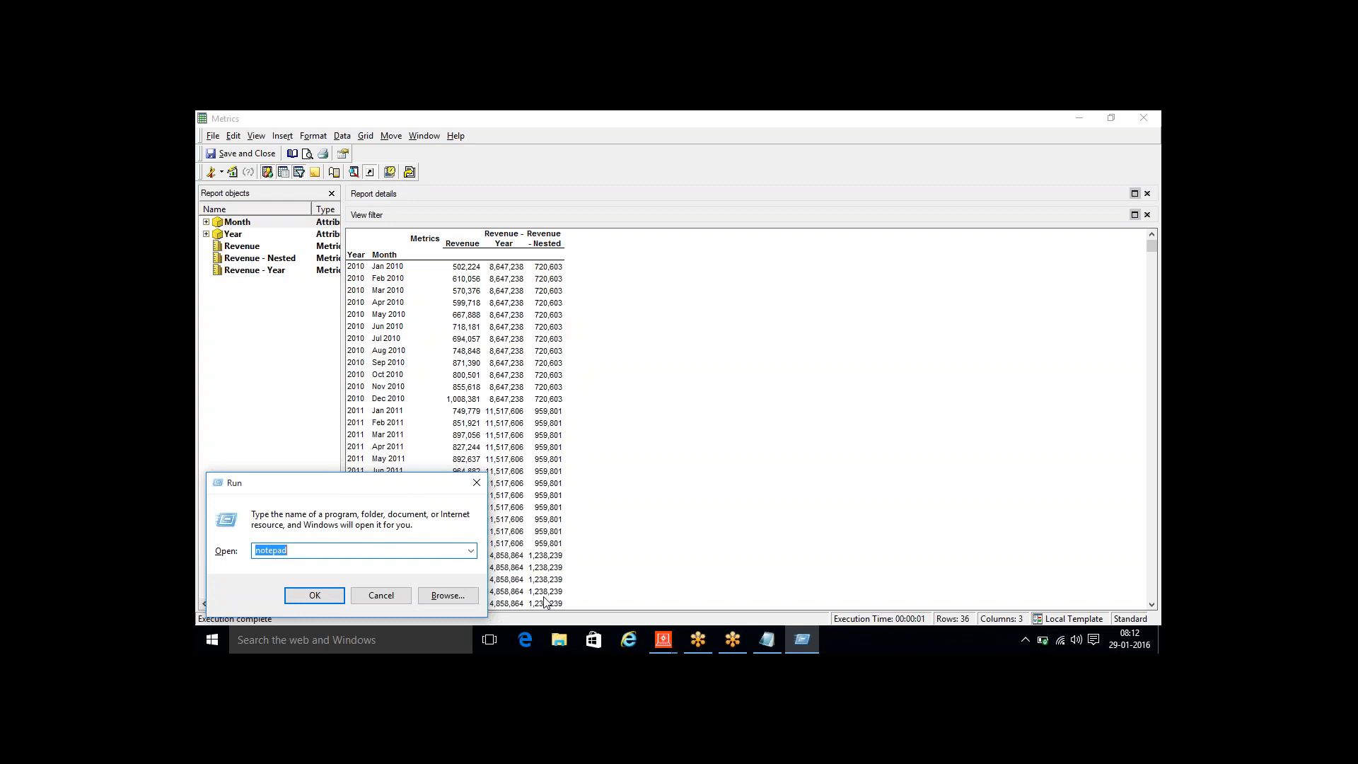
text(calc)
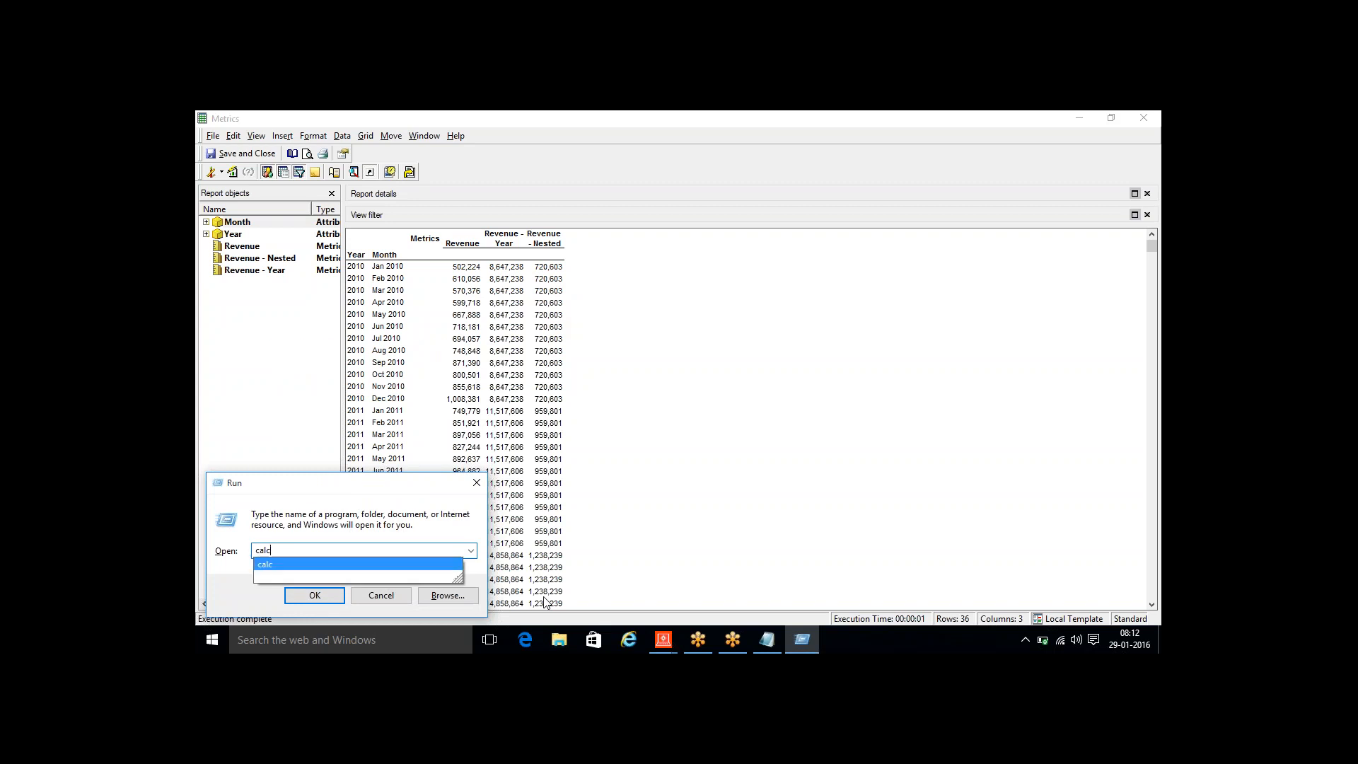
key(Return)
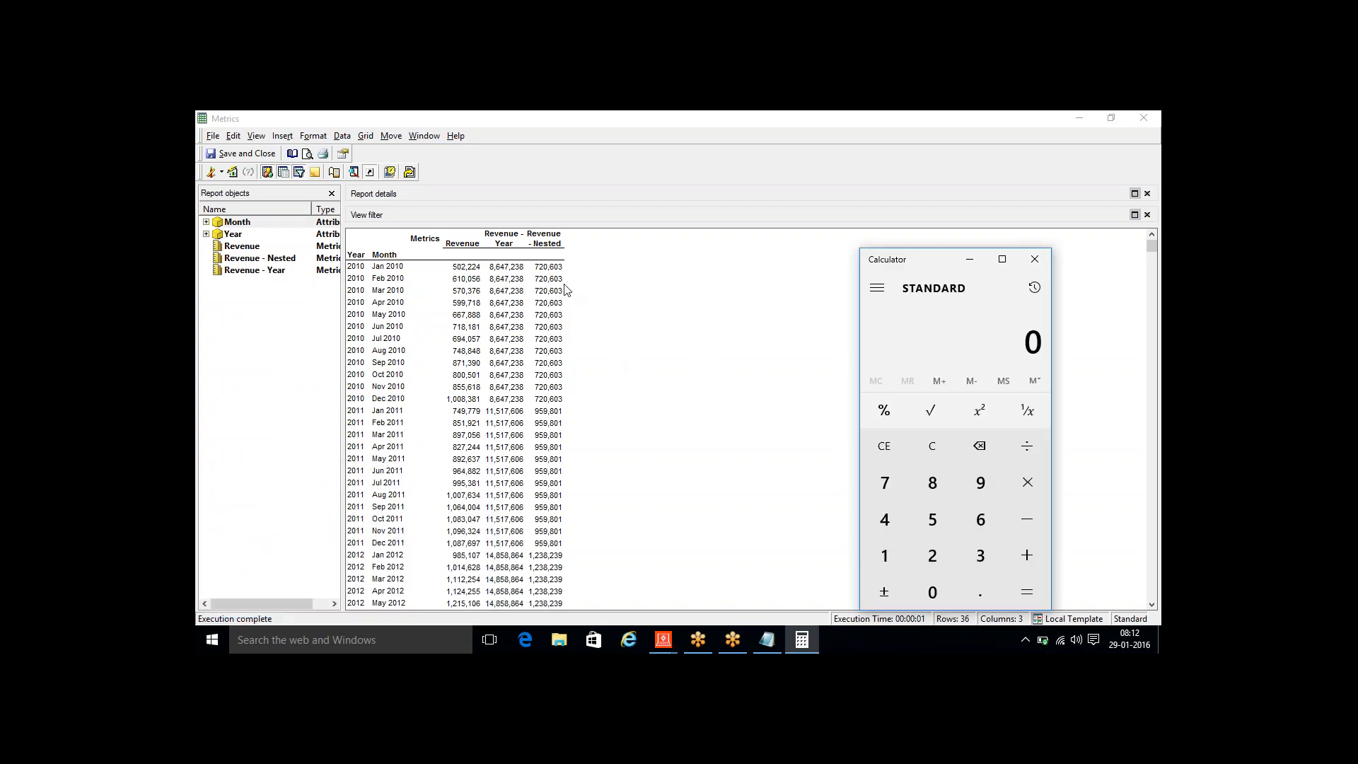
Examine the 2010 monthly Revenue values and highlight the Jan 2010 and Dec 2010 rows in the report grid
click(464, 267)
click(464, 278)
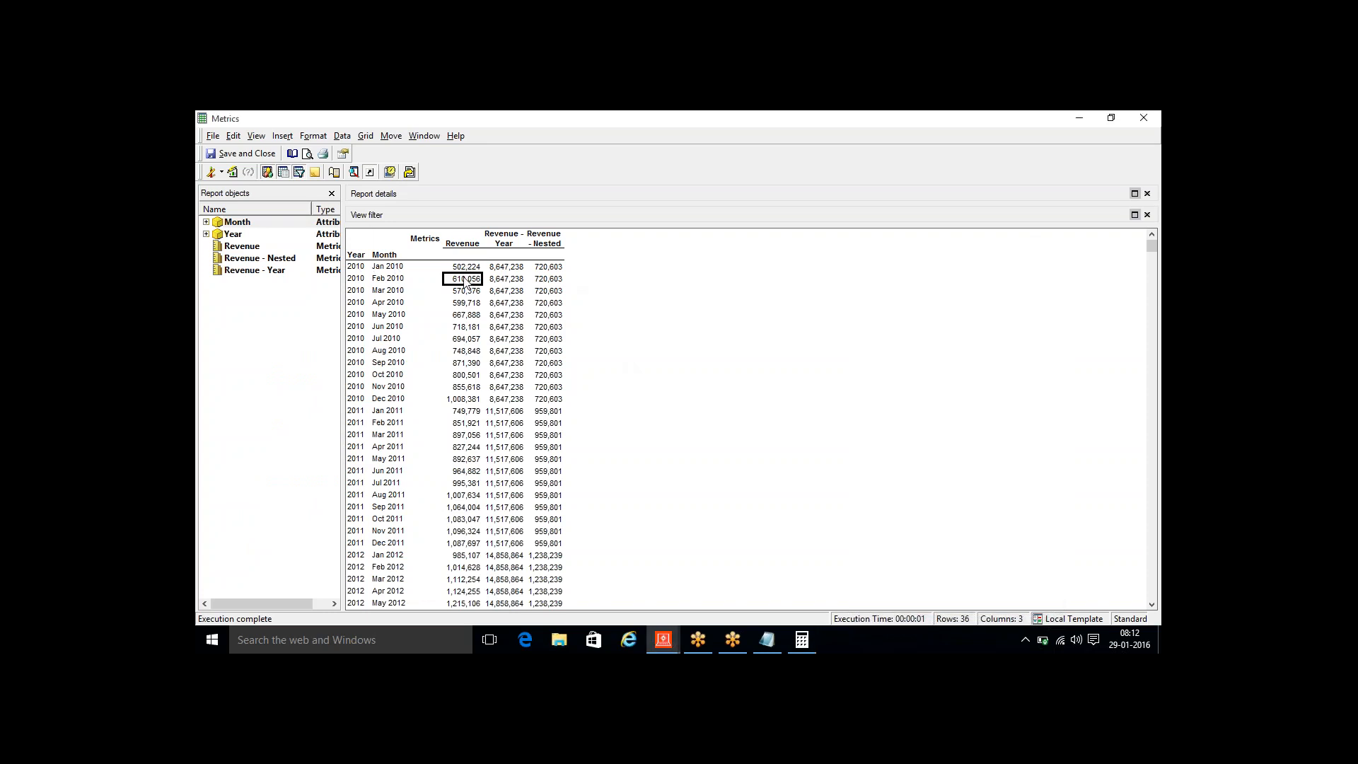
click(465, 291)
key(Right)
key(Up)
key(Up)
click(378, 270)
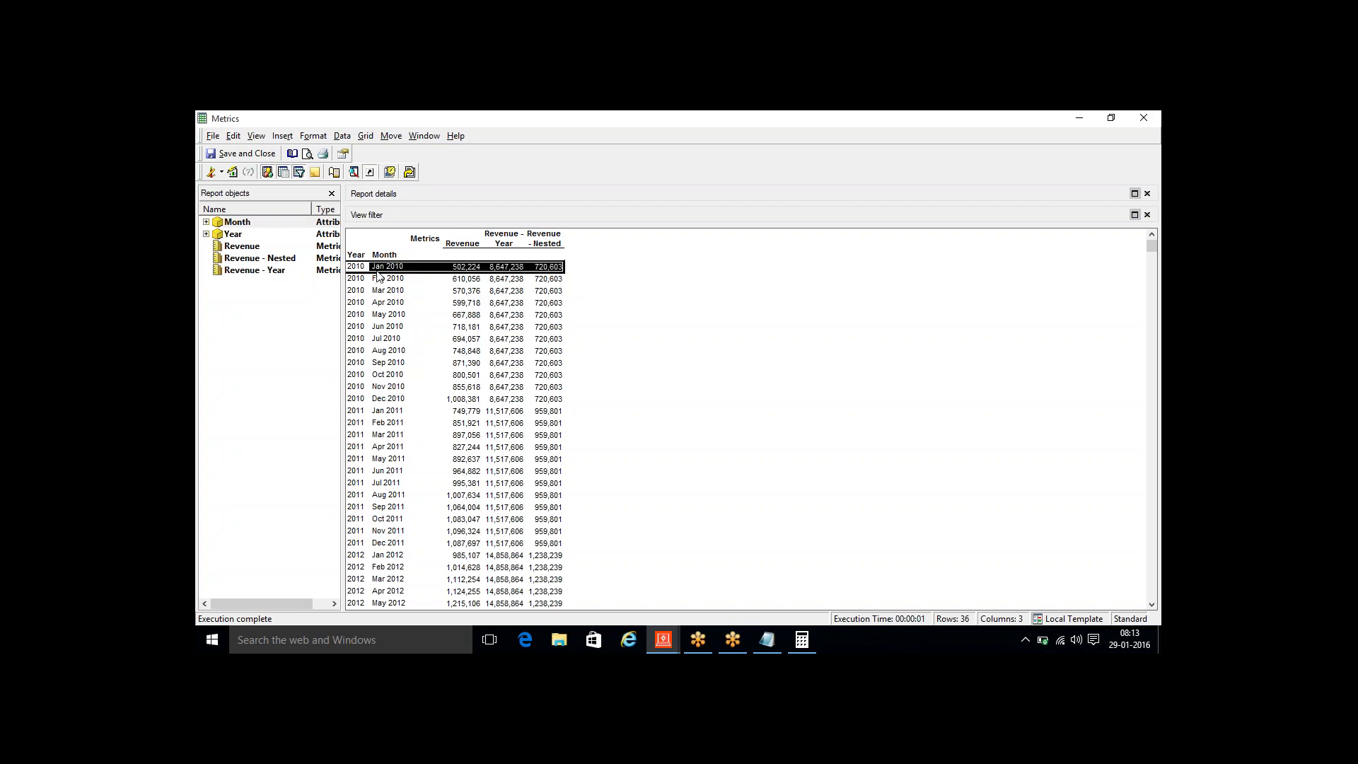
right_click(392, 401)
key(Escape)
ctrl+click(380, 403)
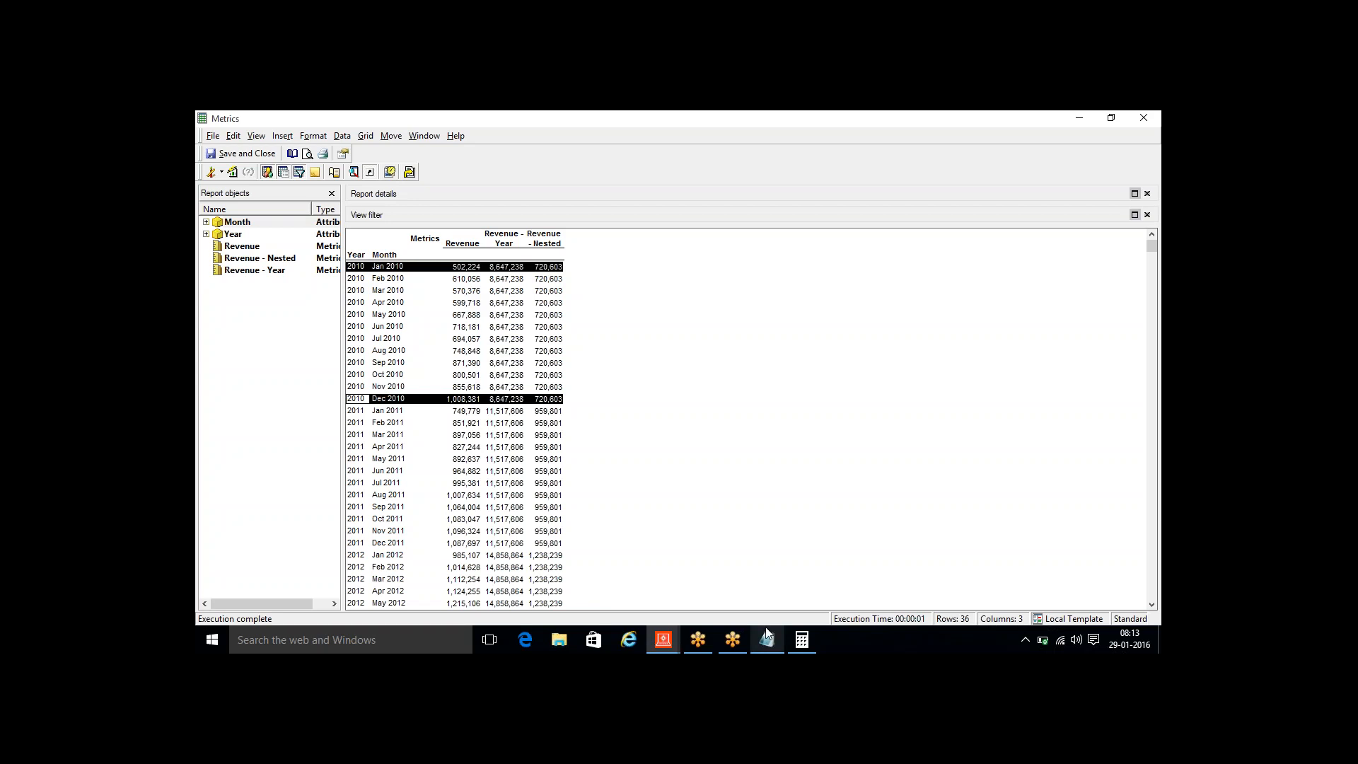
Switch to Calculator and divide the 2010 Revenue - Year value, 8647238, by 12
click(806, 640)
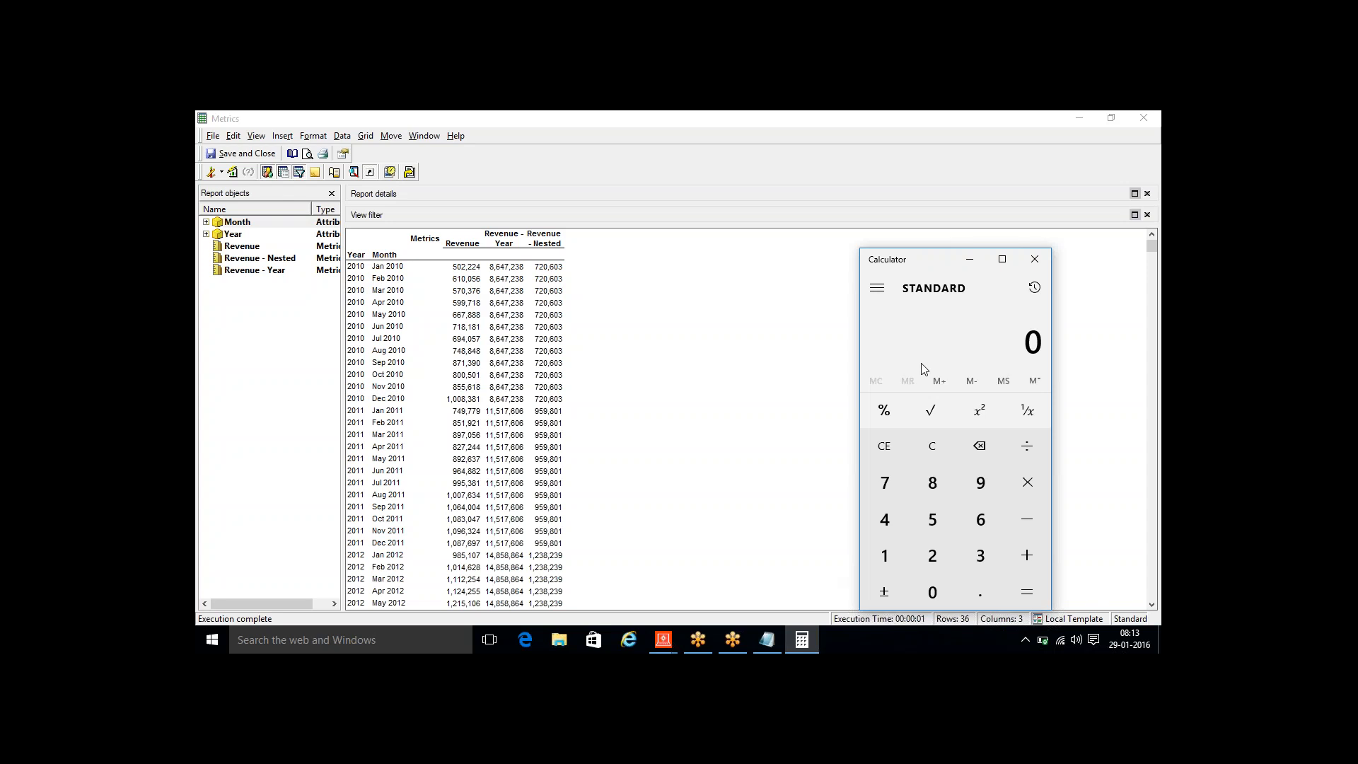
text(86,47,)
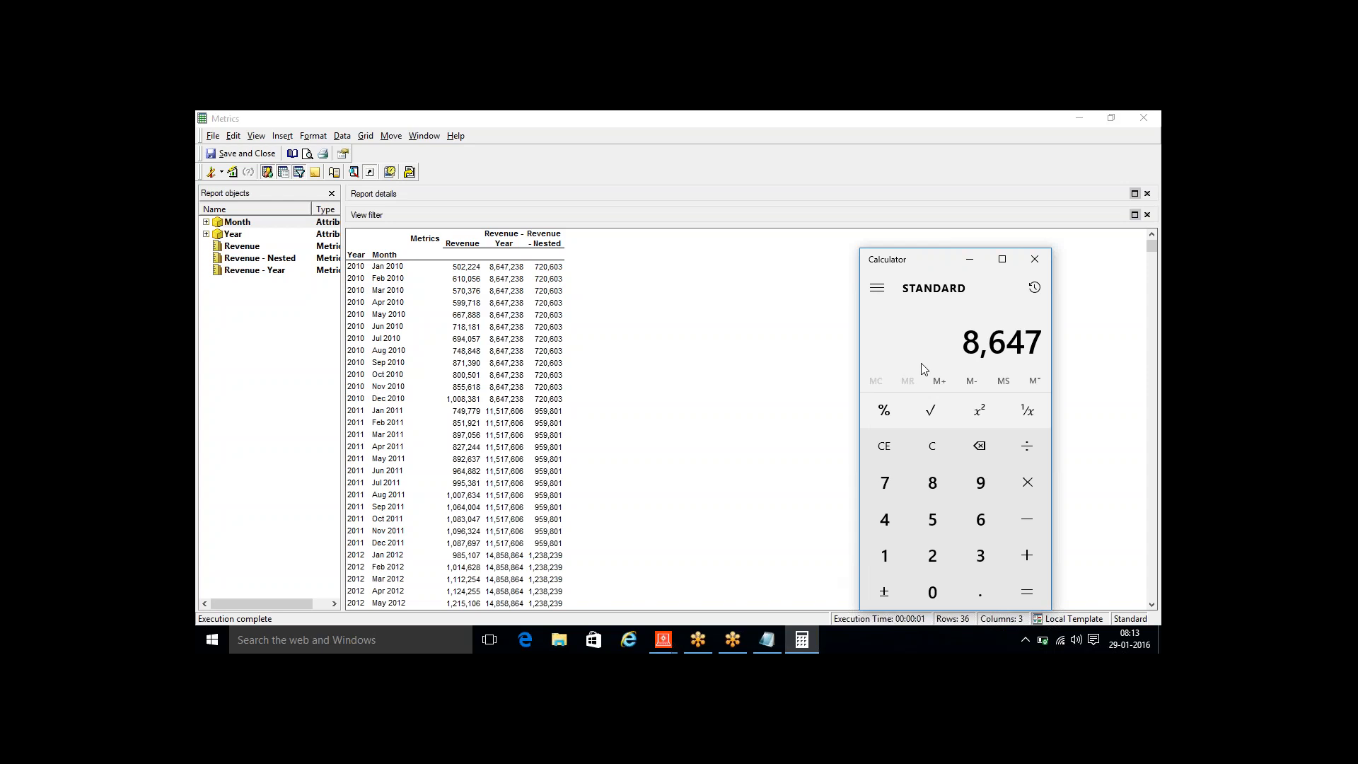
text(238)
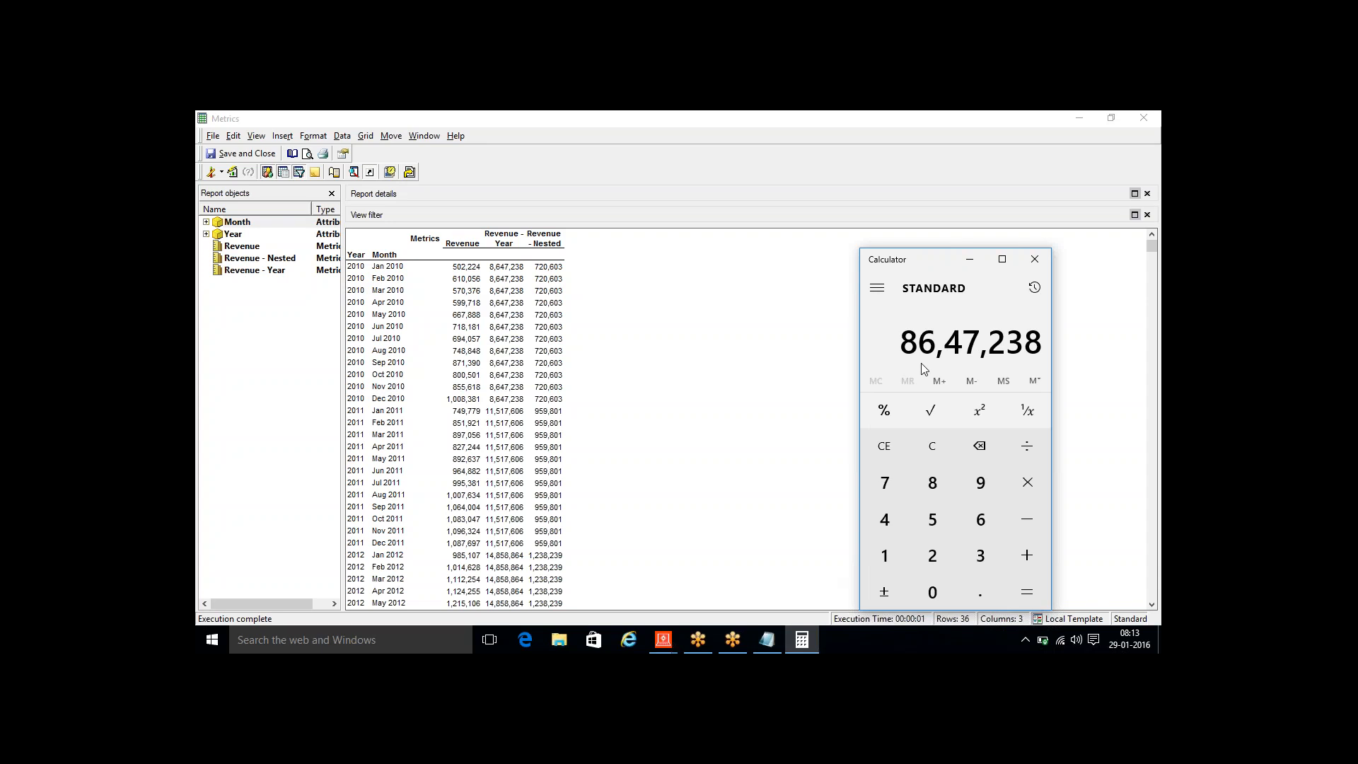
key(slash)
text(12)
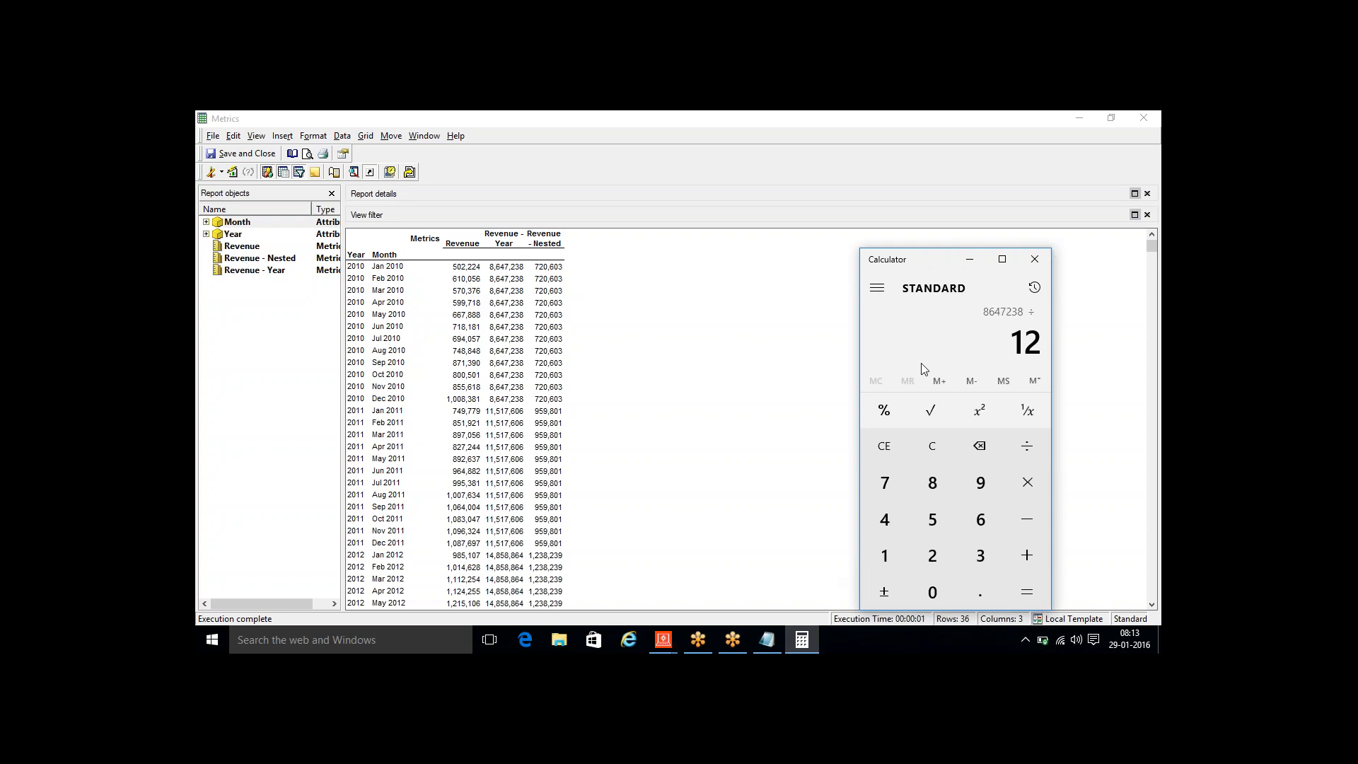
key(Return)
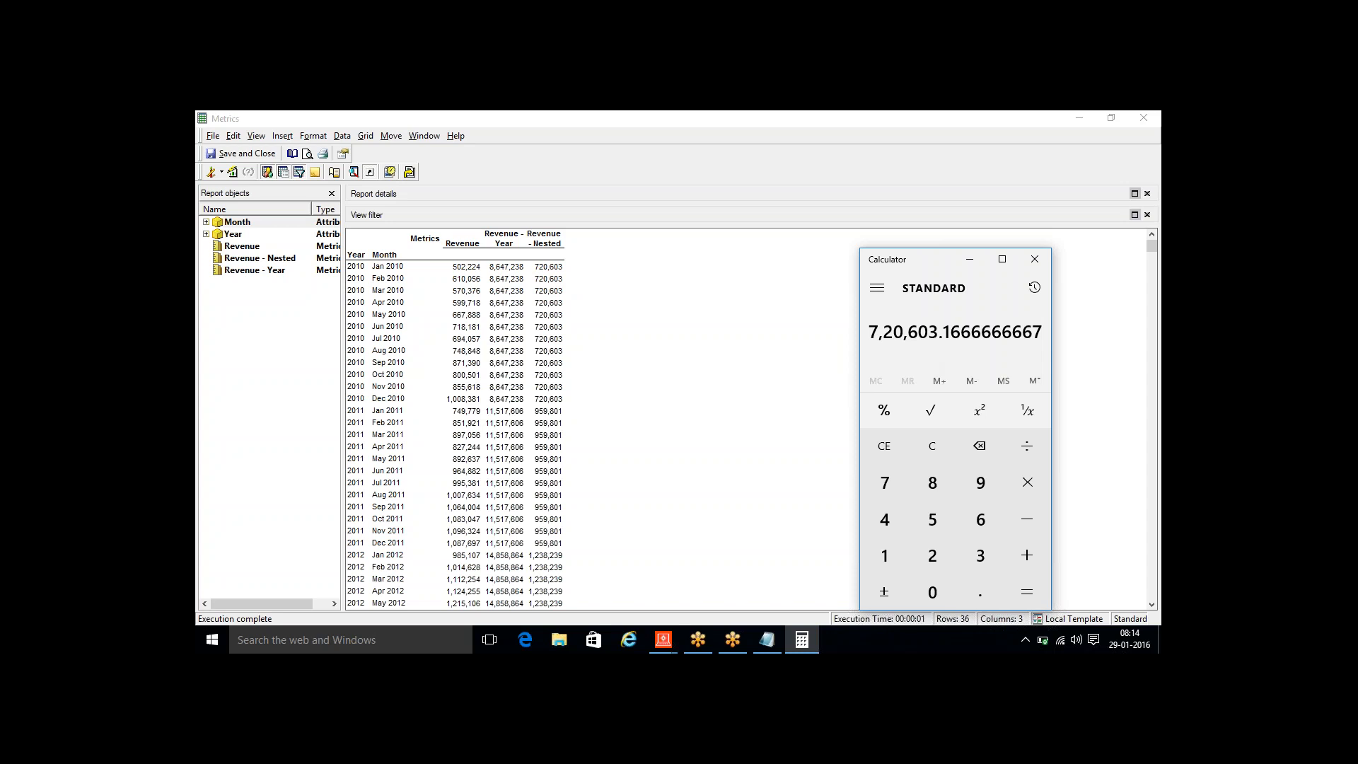
Clear the calculation and divide the 2011 Revenue - Year value, 11517606, by 12
key(Escape)
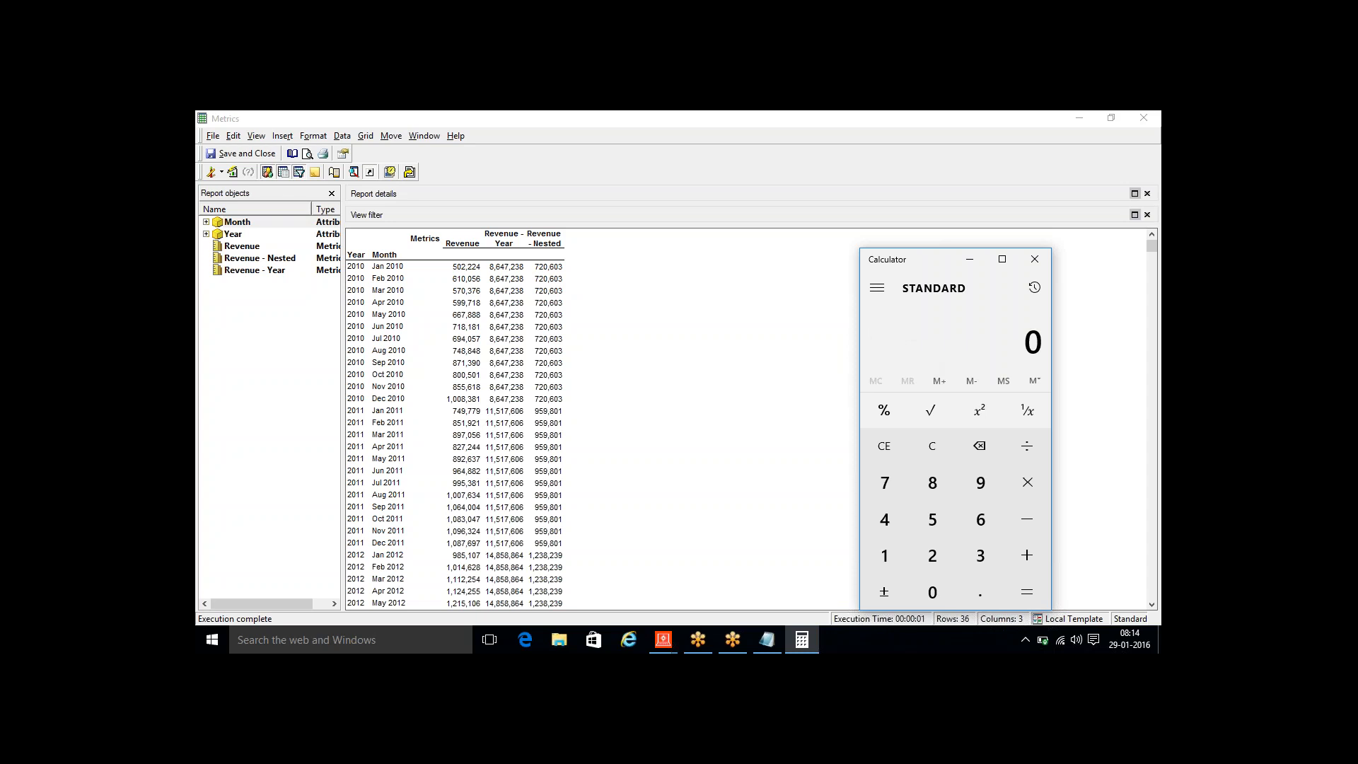
text(11517)
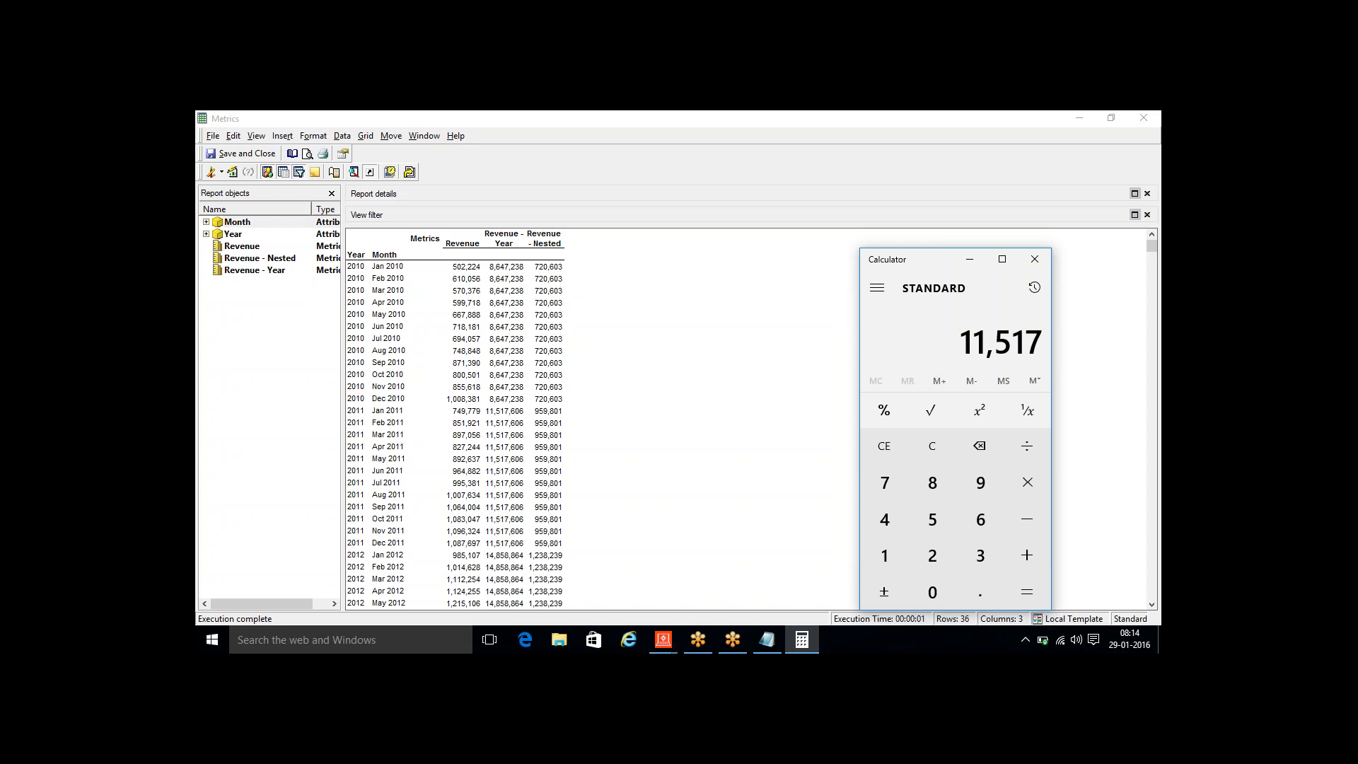
text(606)
key(slash)
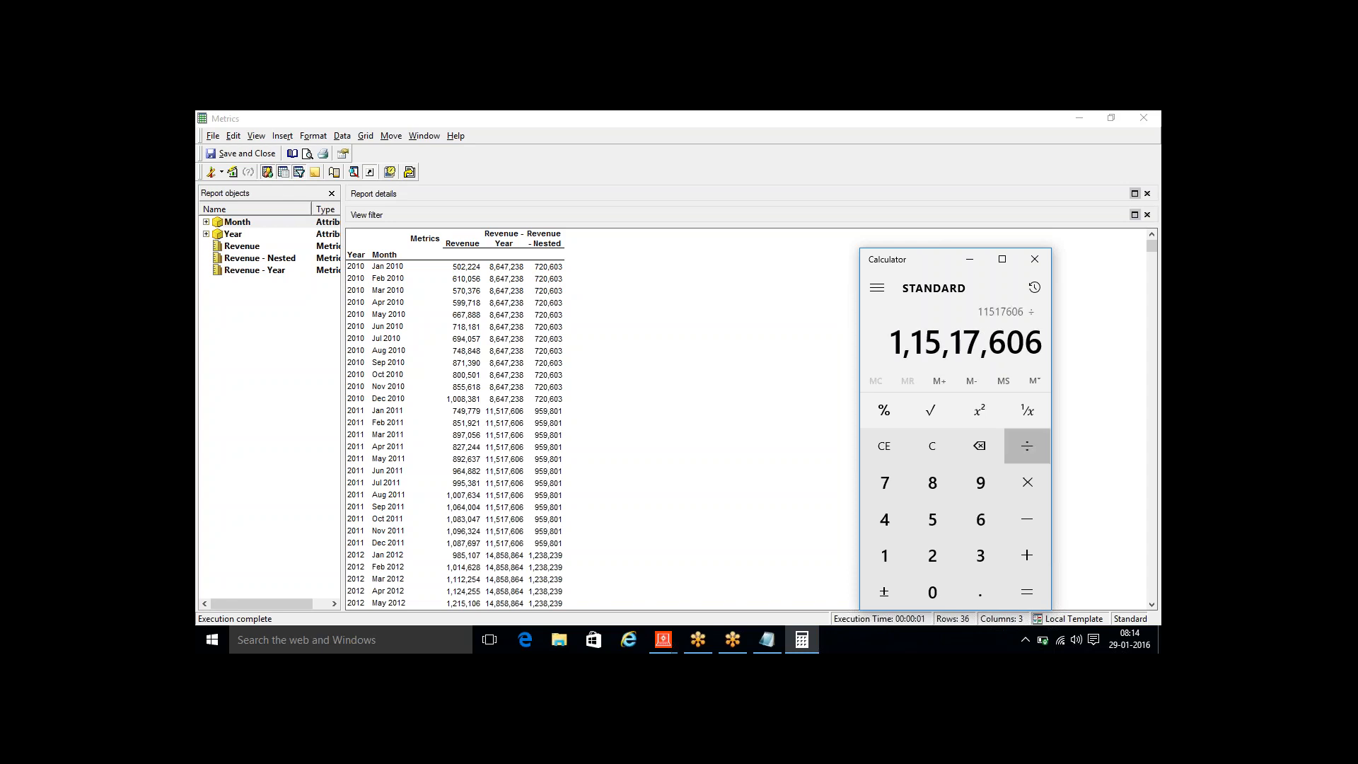
text(12)
key(Return)
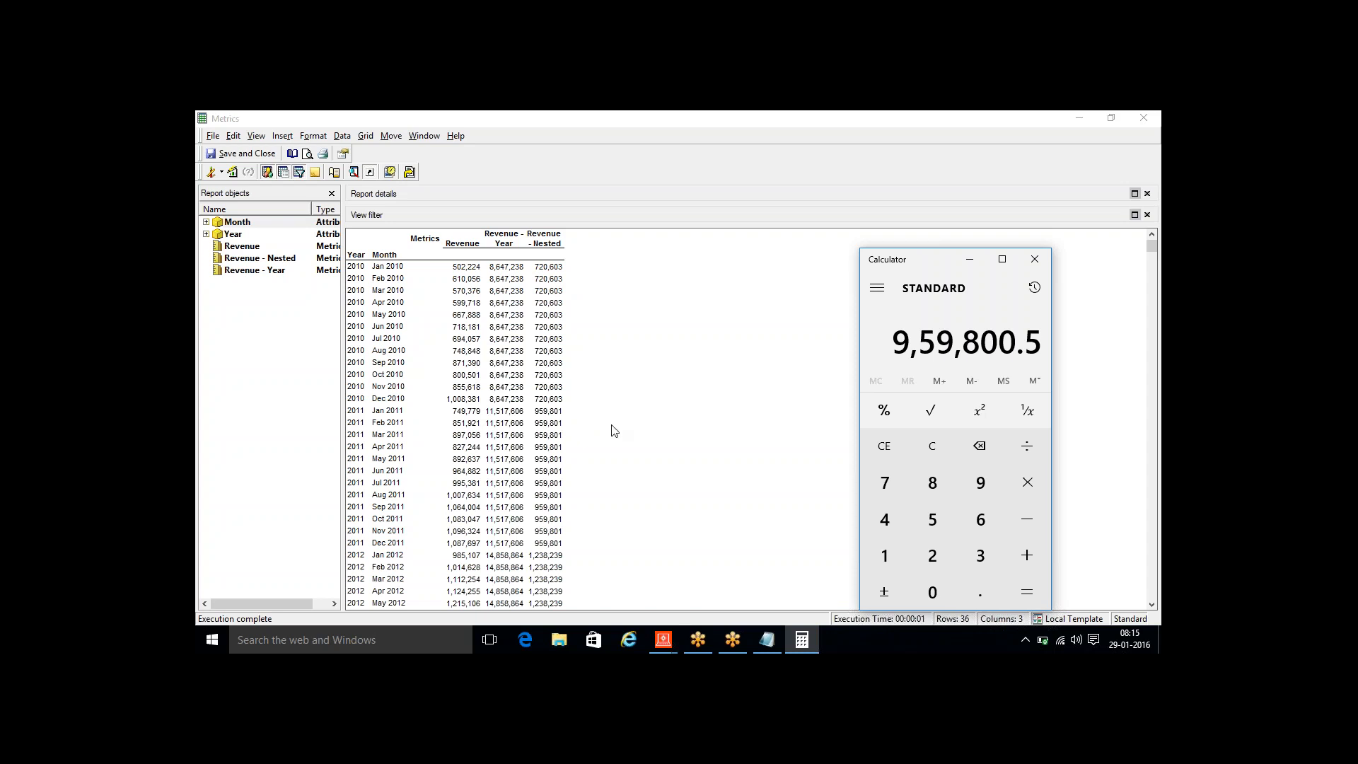
click(1036, 259)
Switch to Notepad, highlight the monthly sum and the Year level in the nested formula, and minimize the note
click(762, 637)
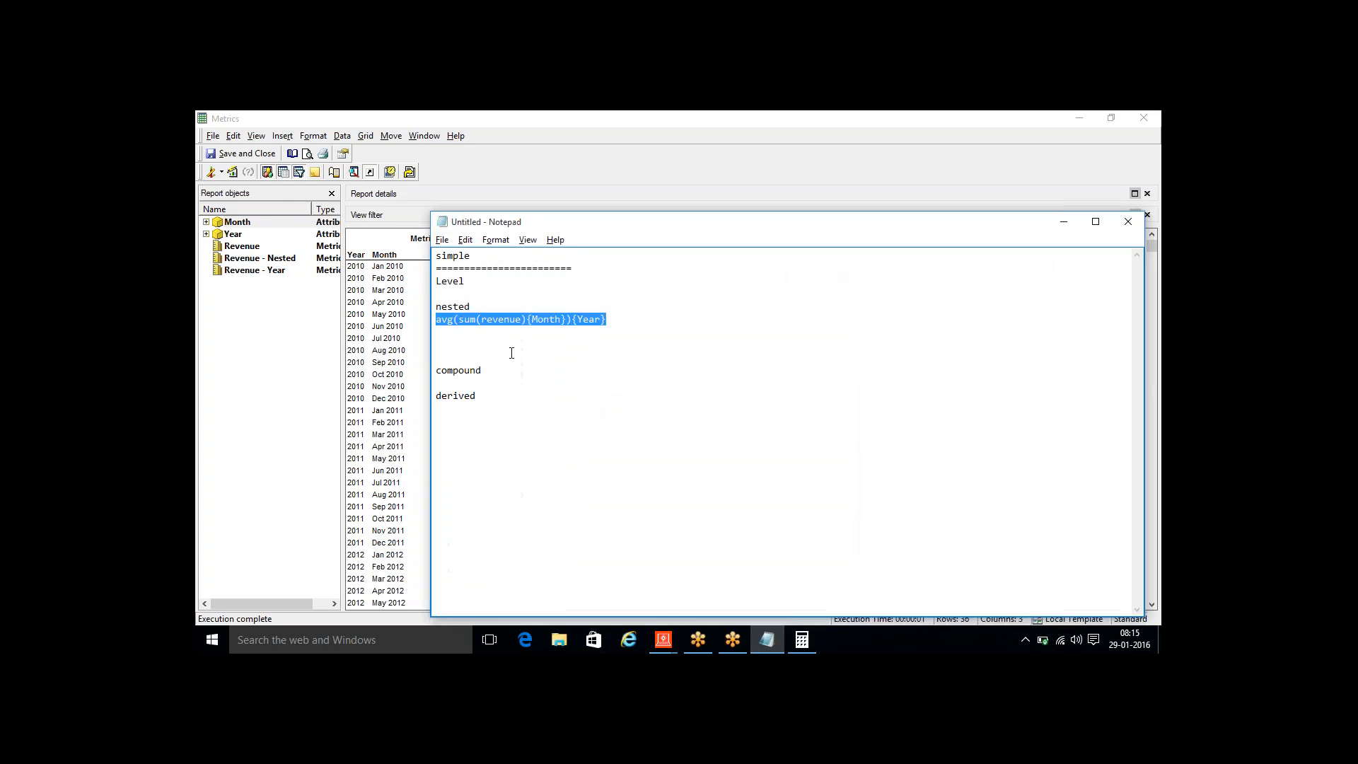
click(460, 319)
drag(459, 319, 568, 322)
drag(601, 321, 578, 314)
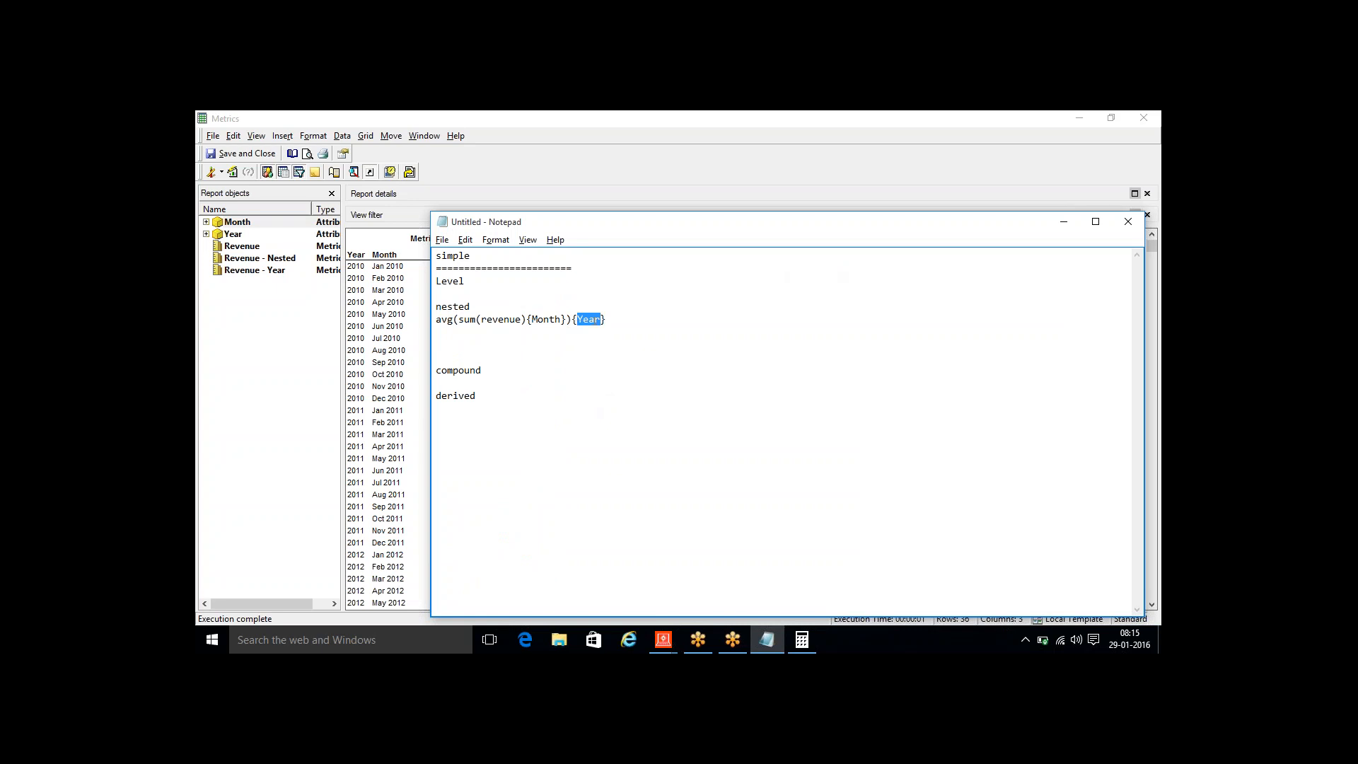
click(1063, 222)
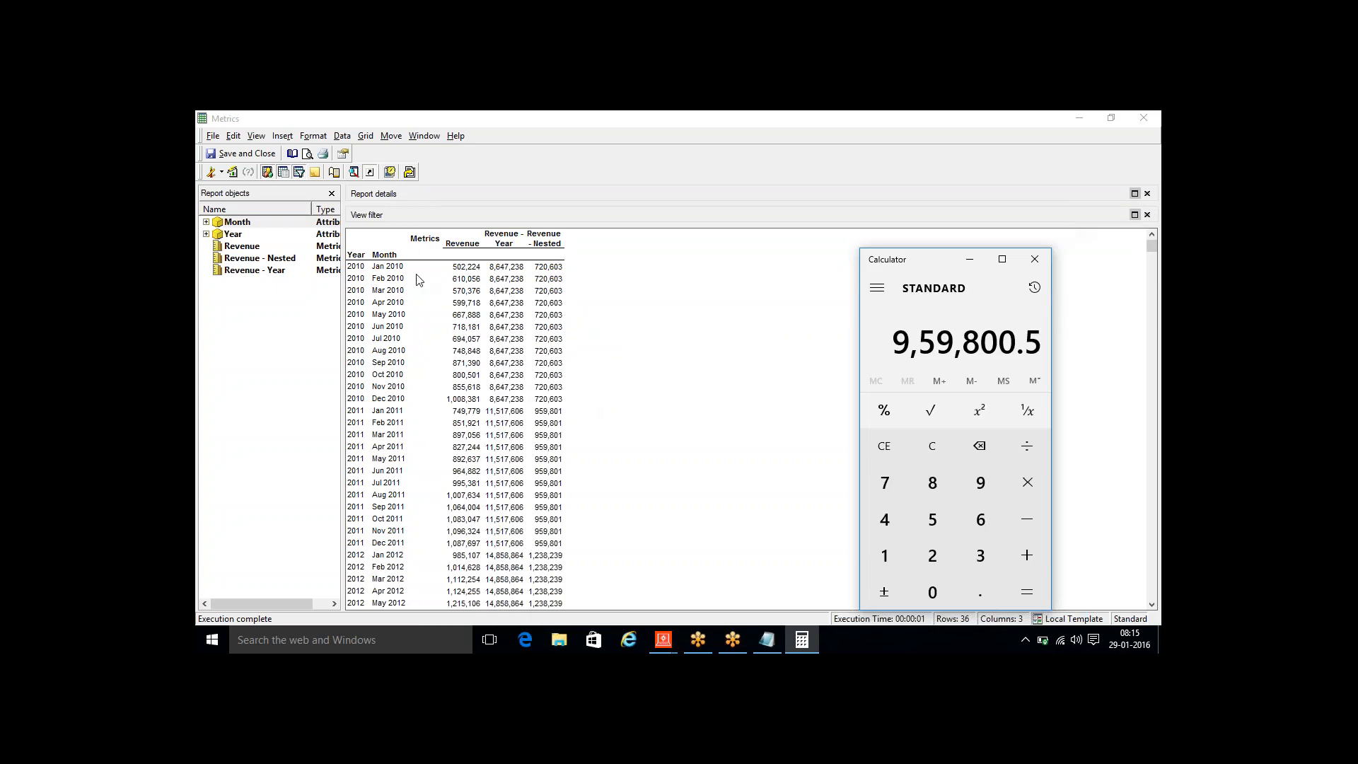
Highlight the Jan to Dec 2010 Revenue values in the report grid and compare them with the Jan 2010 Revenue - Nested value
click(451, 269)
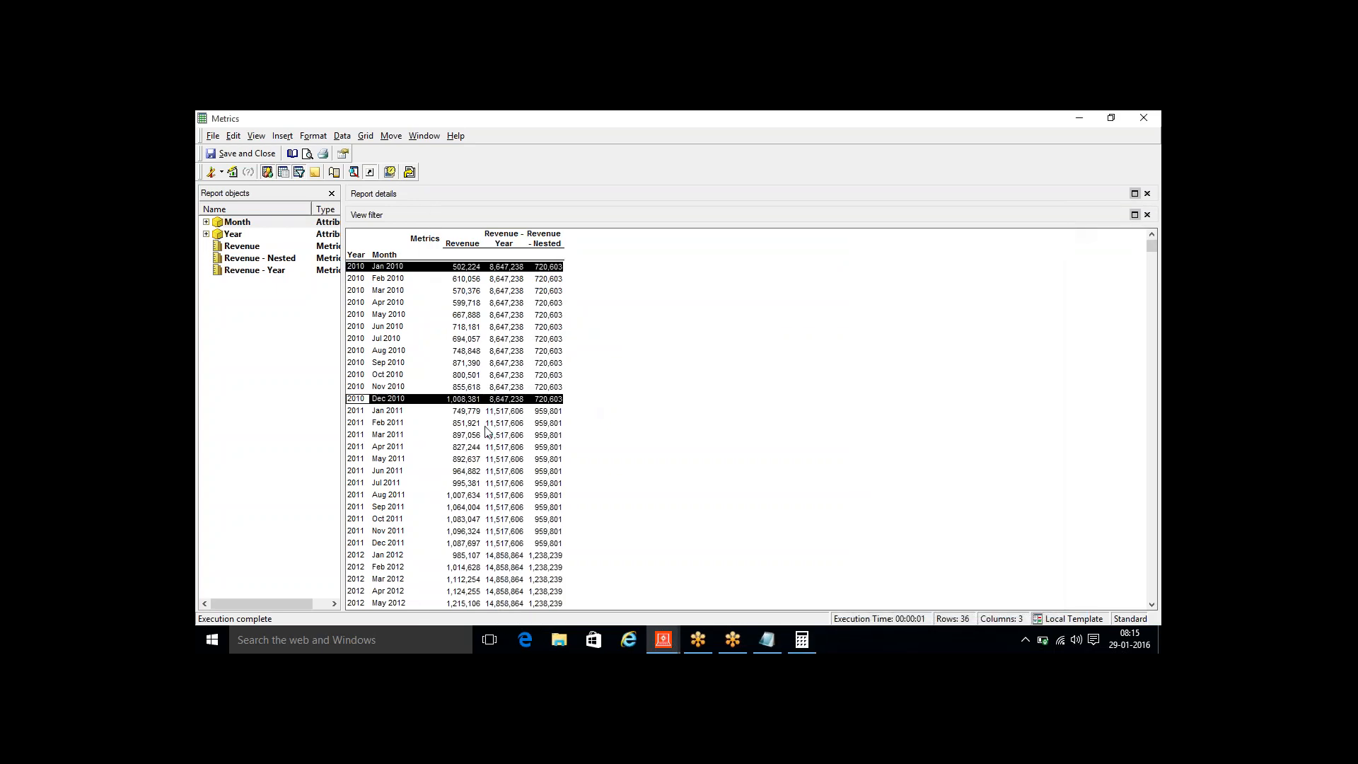
click(462, 403)
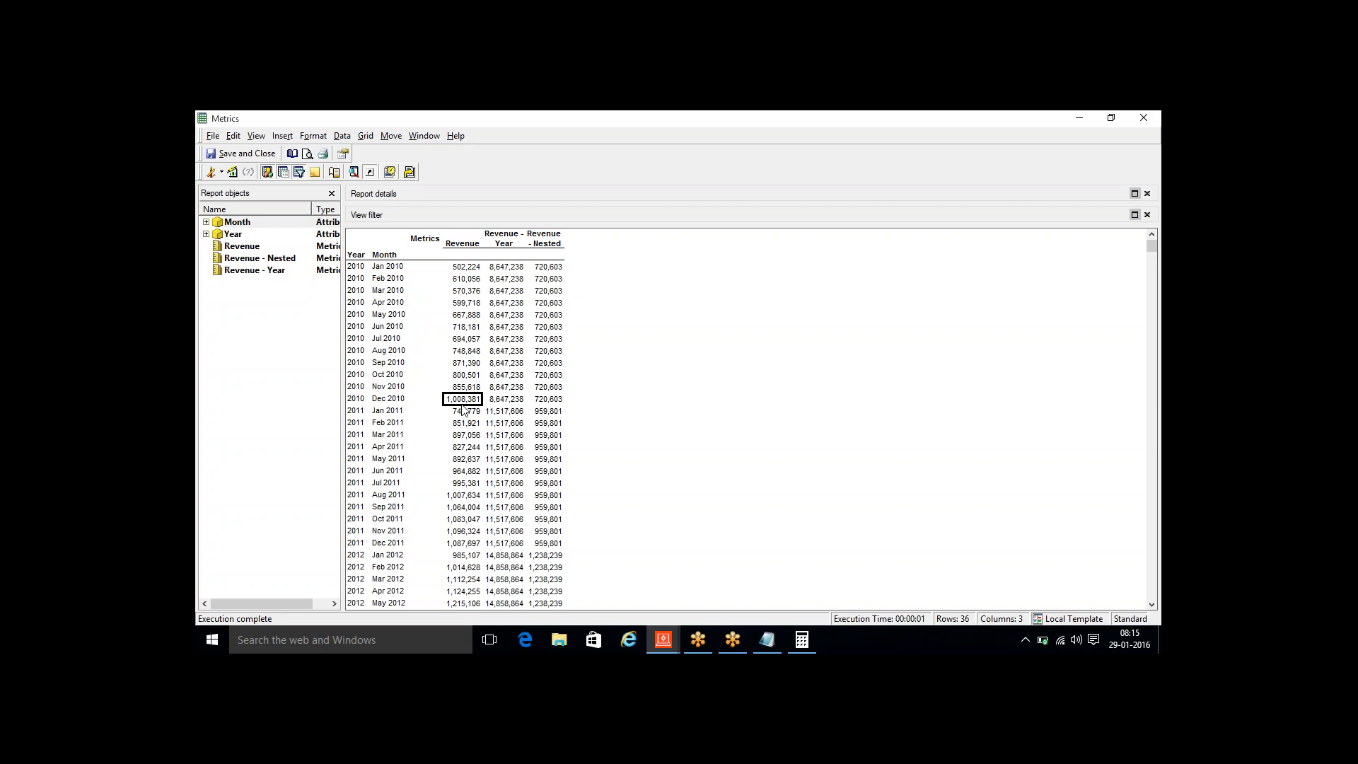
shift+click(465, 269)
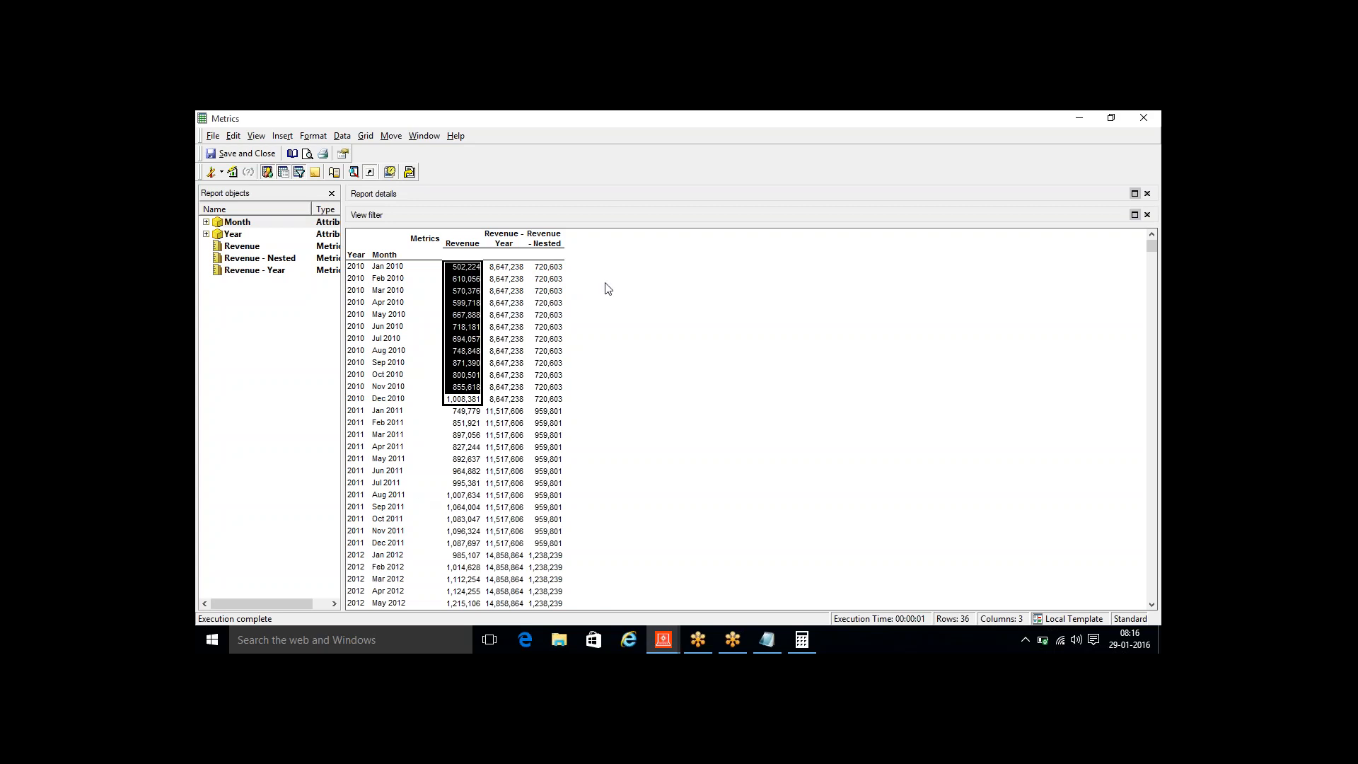
click(542, 270)
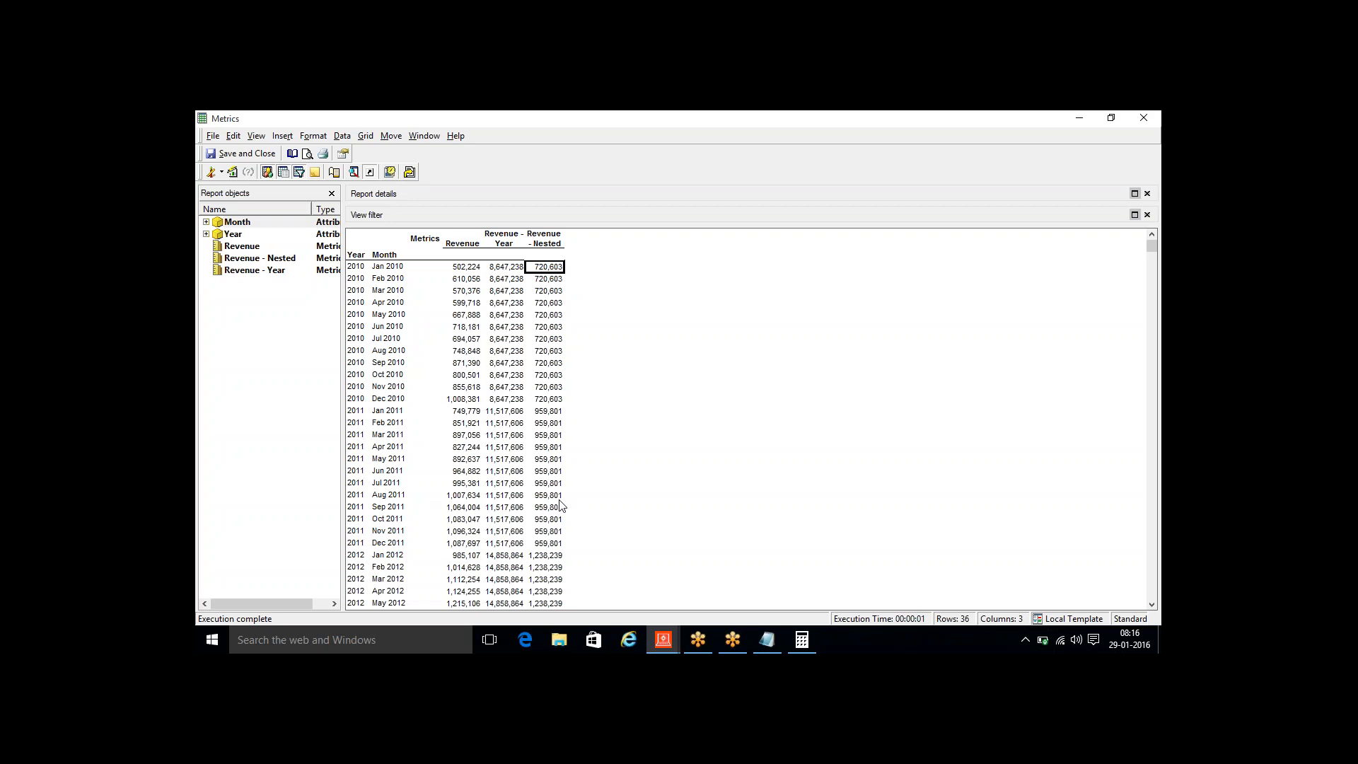
click(459, 269)
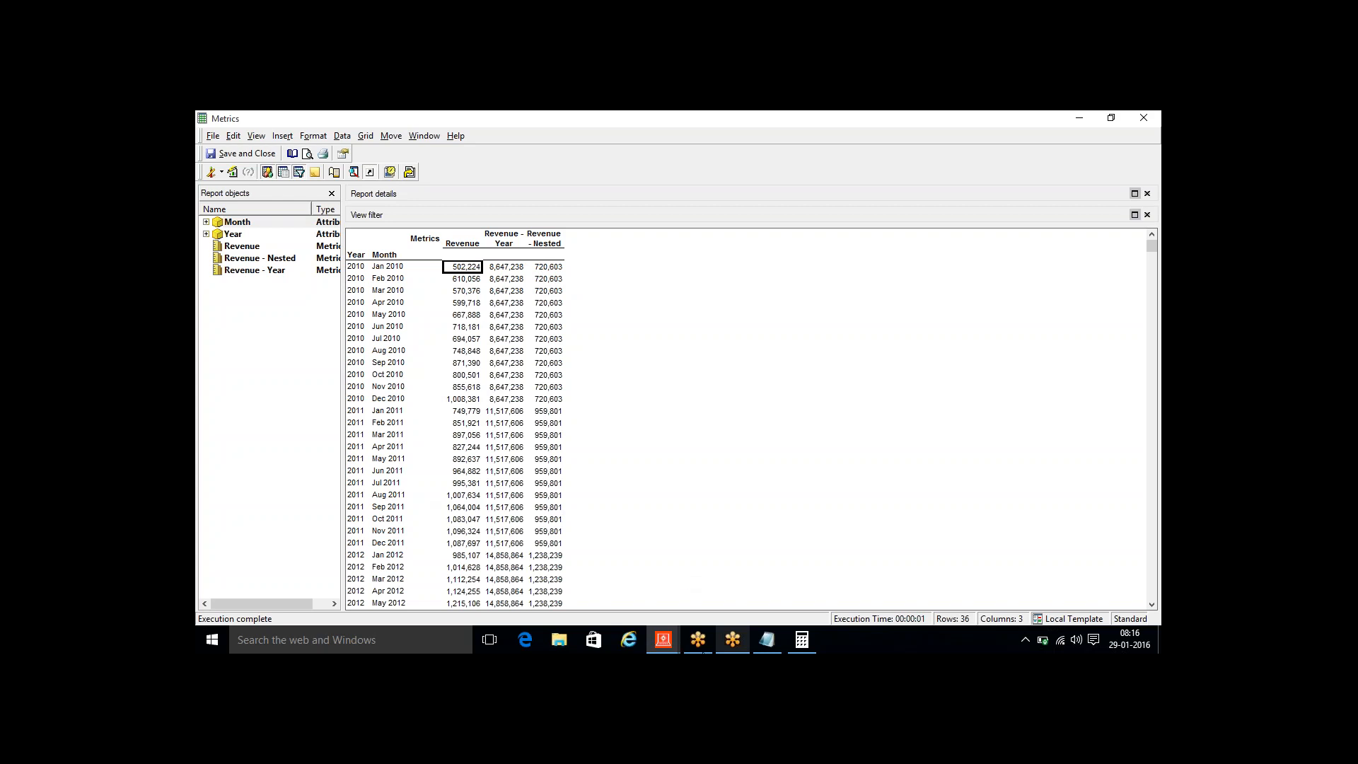
Open the Revenue metric from the Developer window and replace its Report Level target with the Month attribute from the Time folder
mouse_move(666, 648)
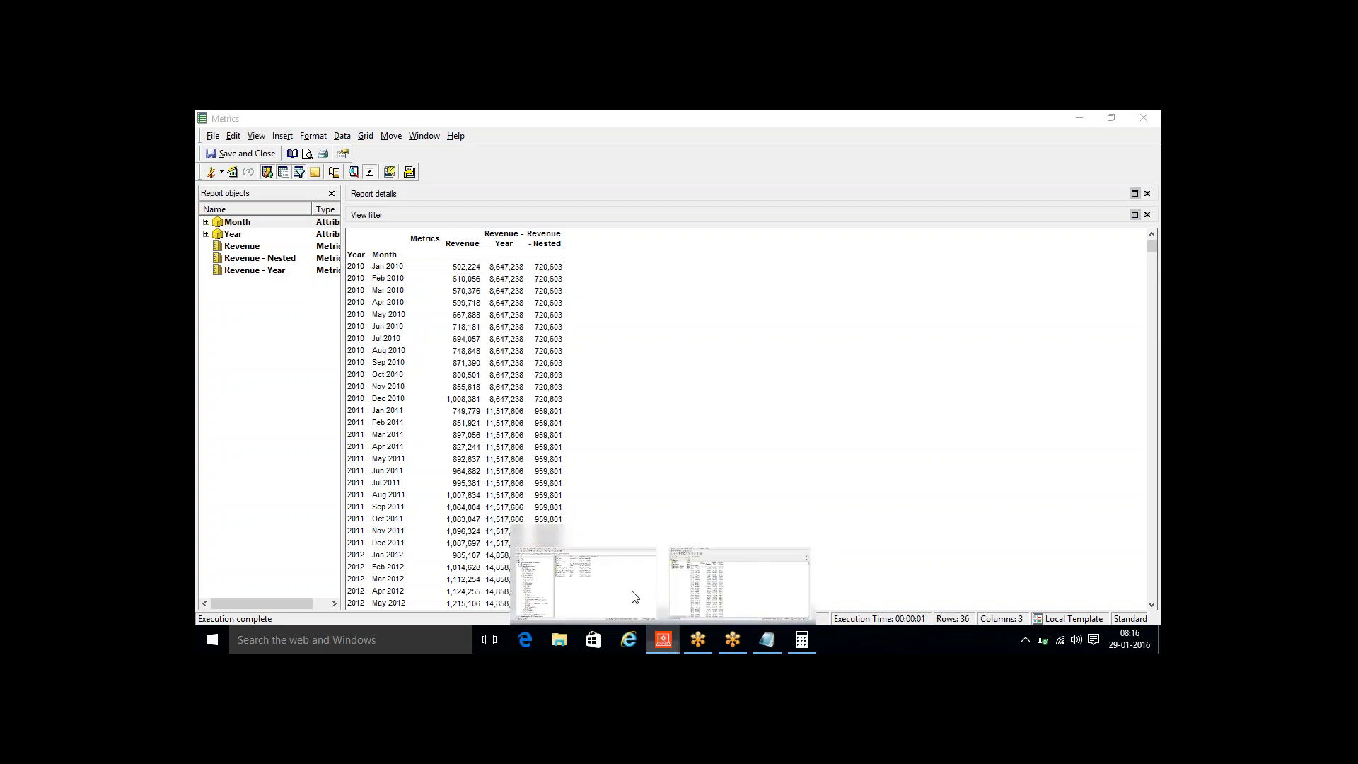
click(631, 598)
double_click(506, 253)
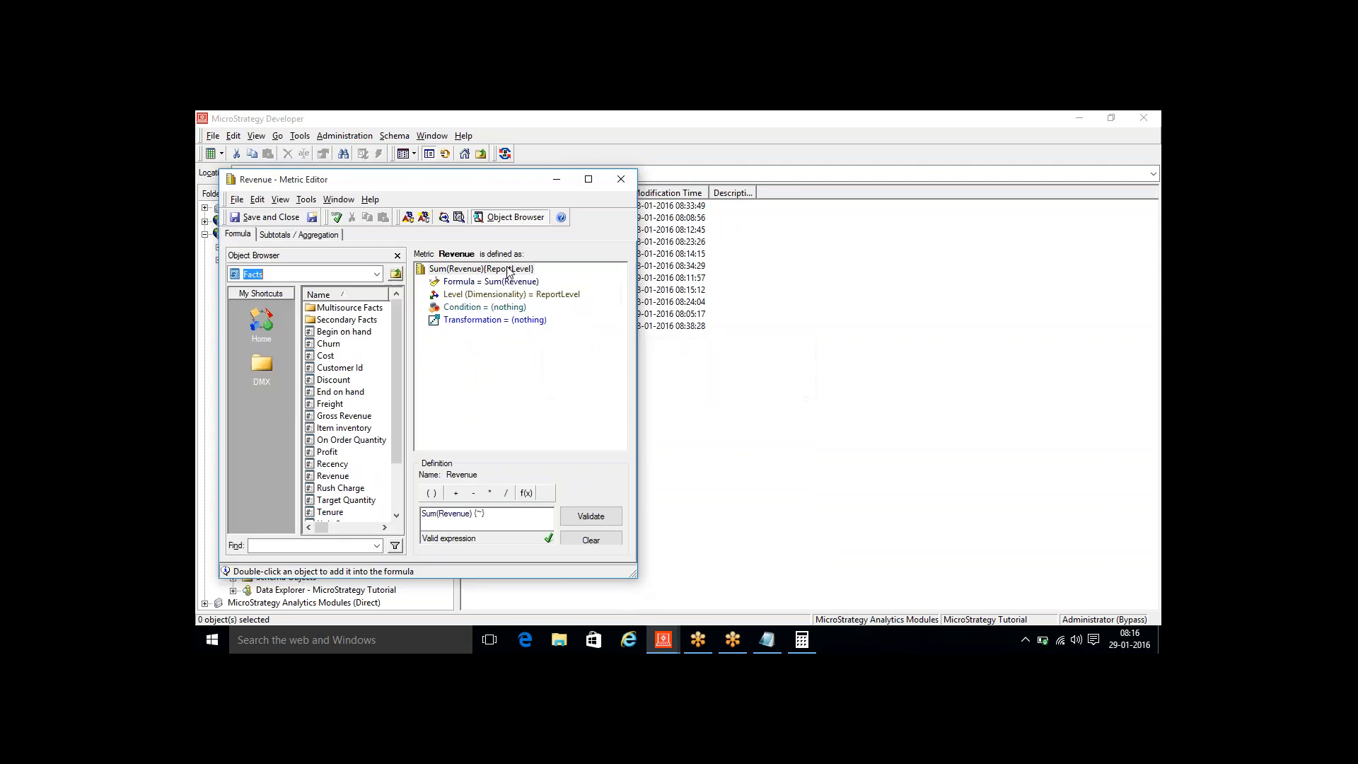
click(510, 294)
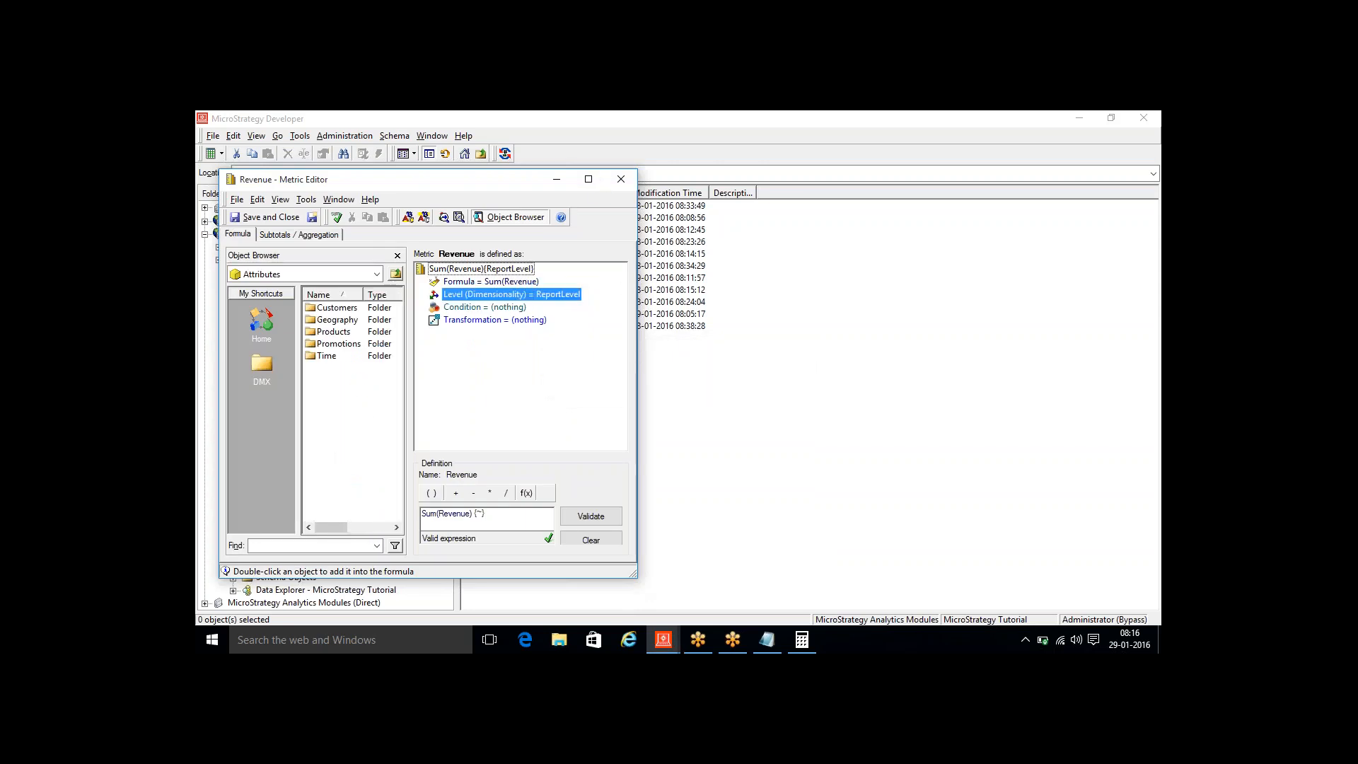
click(588, 179)
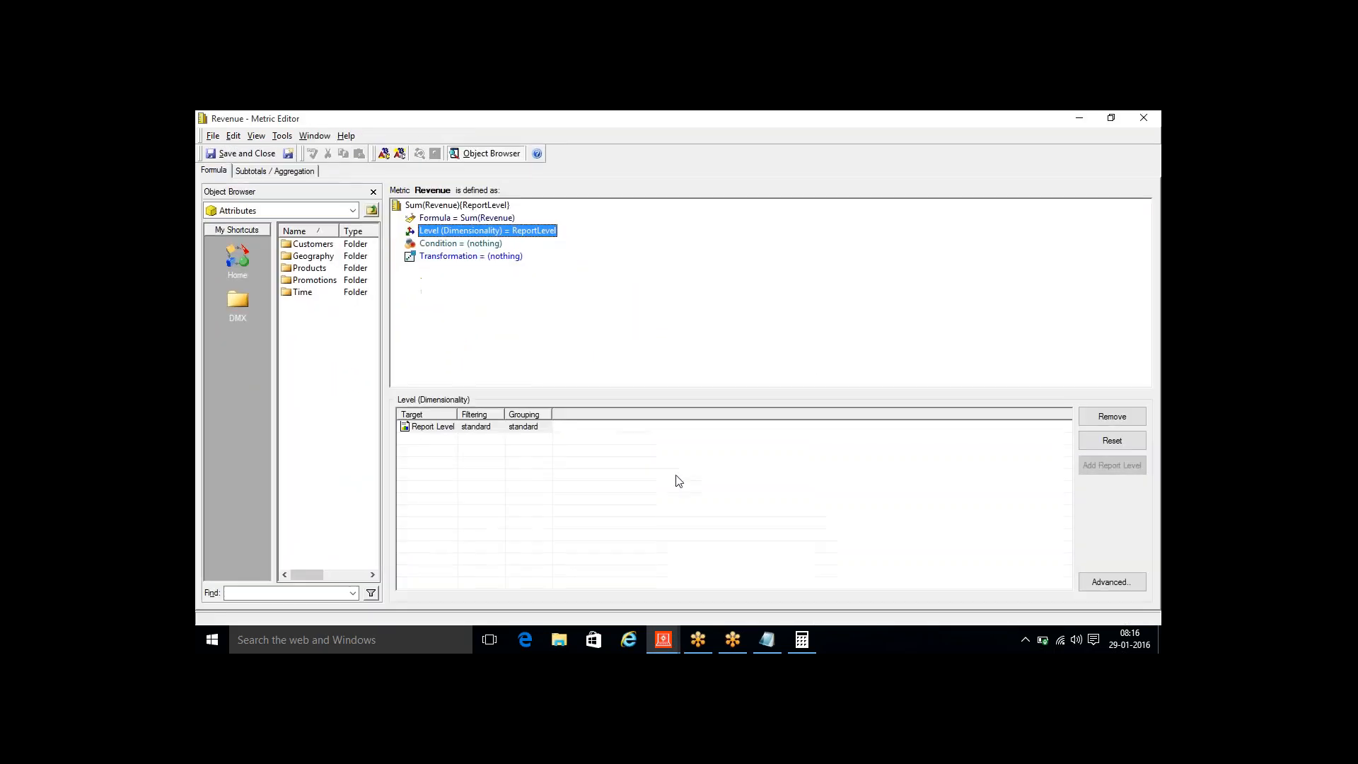
click(1114, 417)
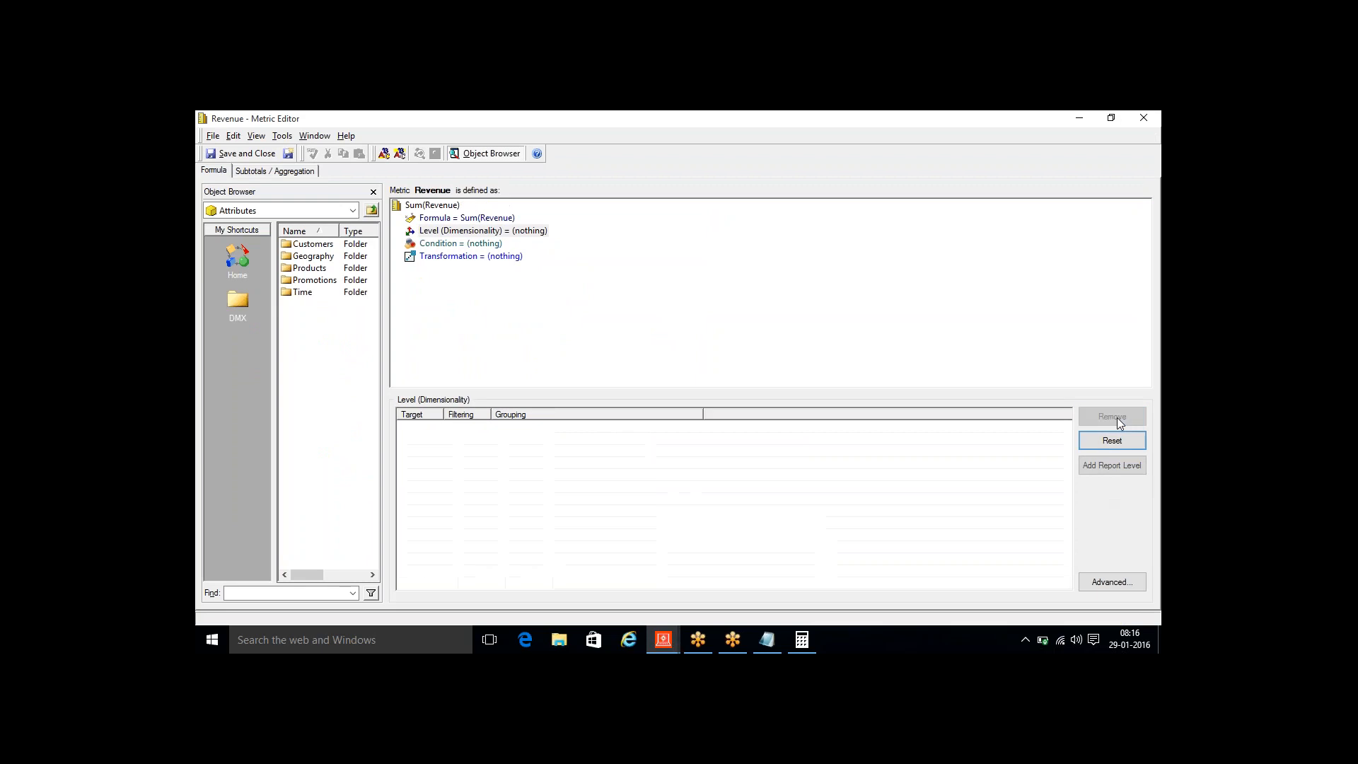
double_click(303, 291)
double_click(306, 256)
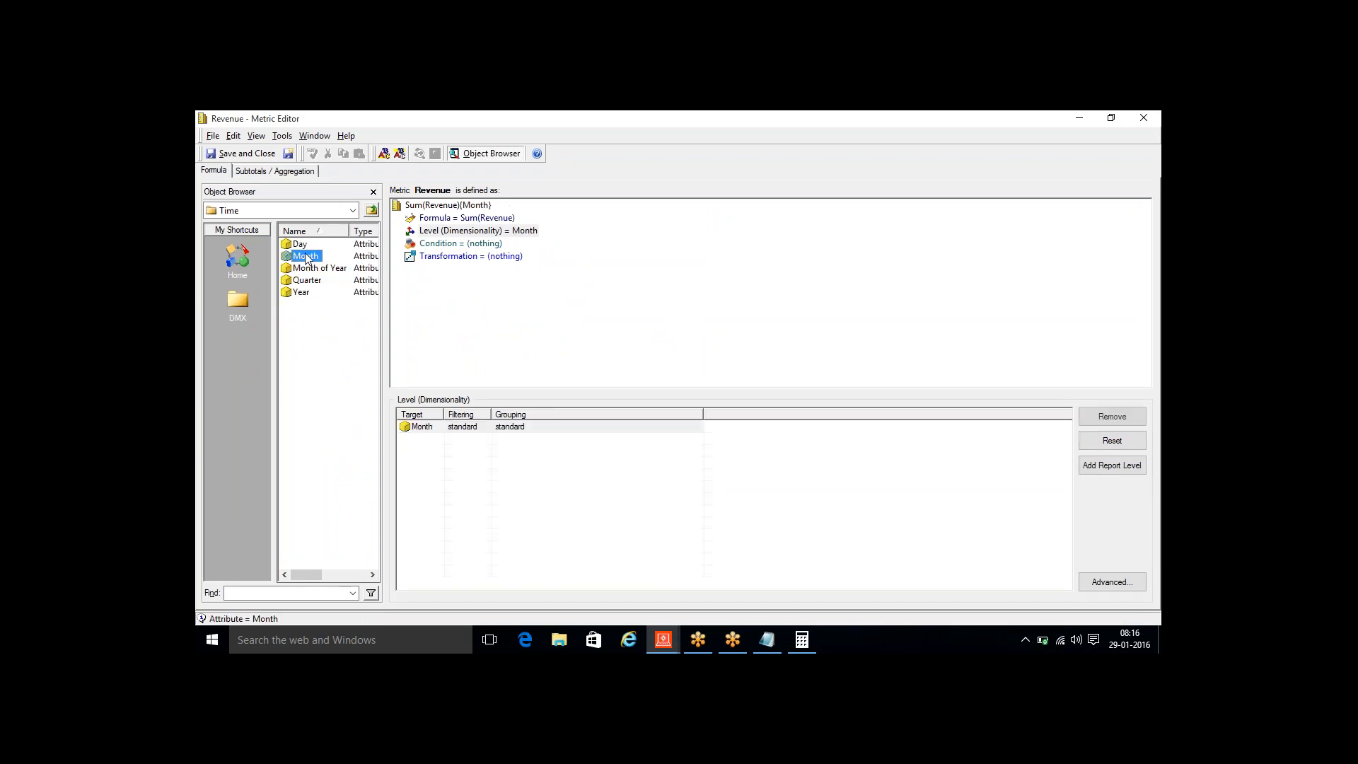
Save the modified metric as a new metric named Revenue - Month in the RT folder
click(212, 135)
click(239, 201)
click(731, 433)
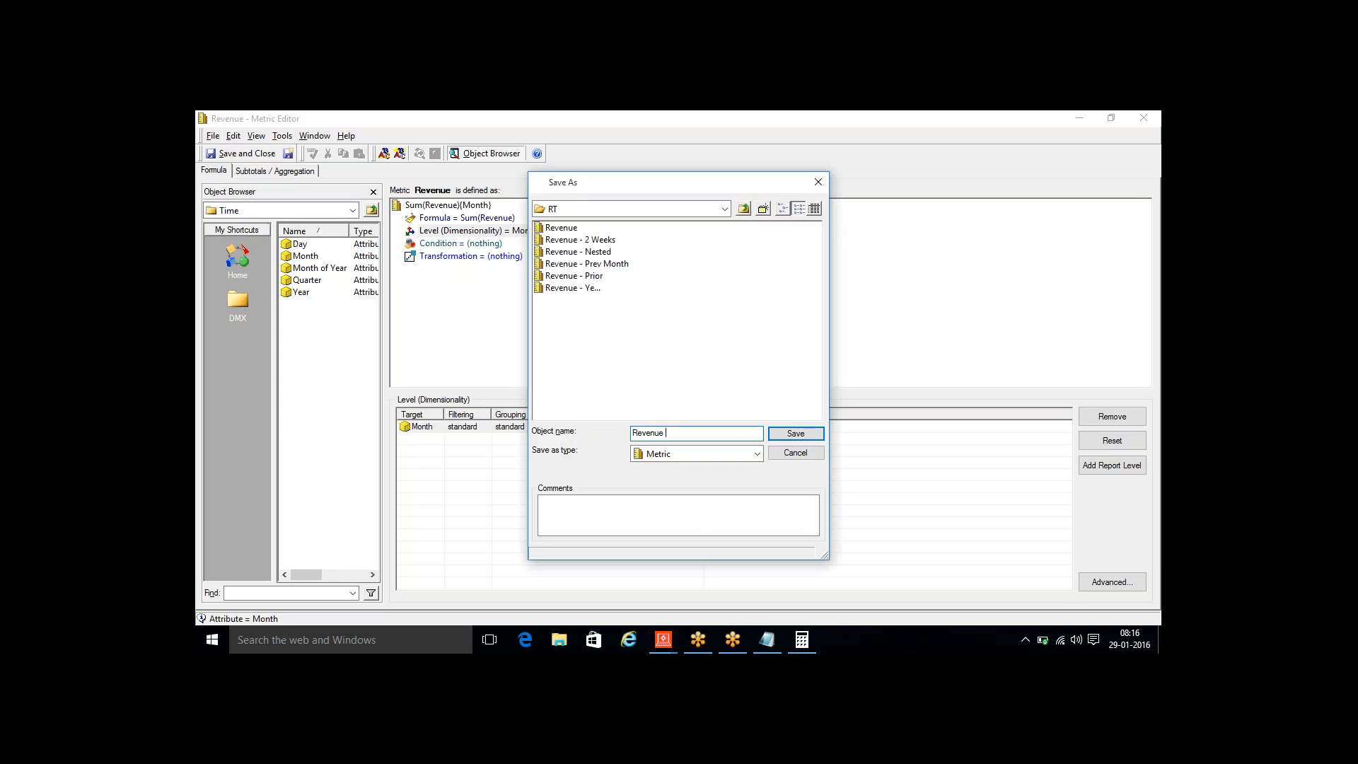
text(- MONTH)
key(BackSpace)
key(BackSpace)
key(BackSpace)
key(BackSpace)
key(BackSpace)
text(nth)
click(818, 434)
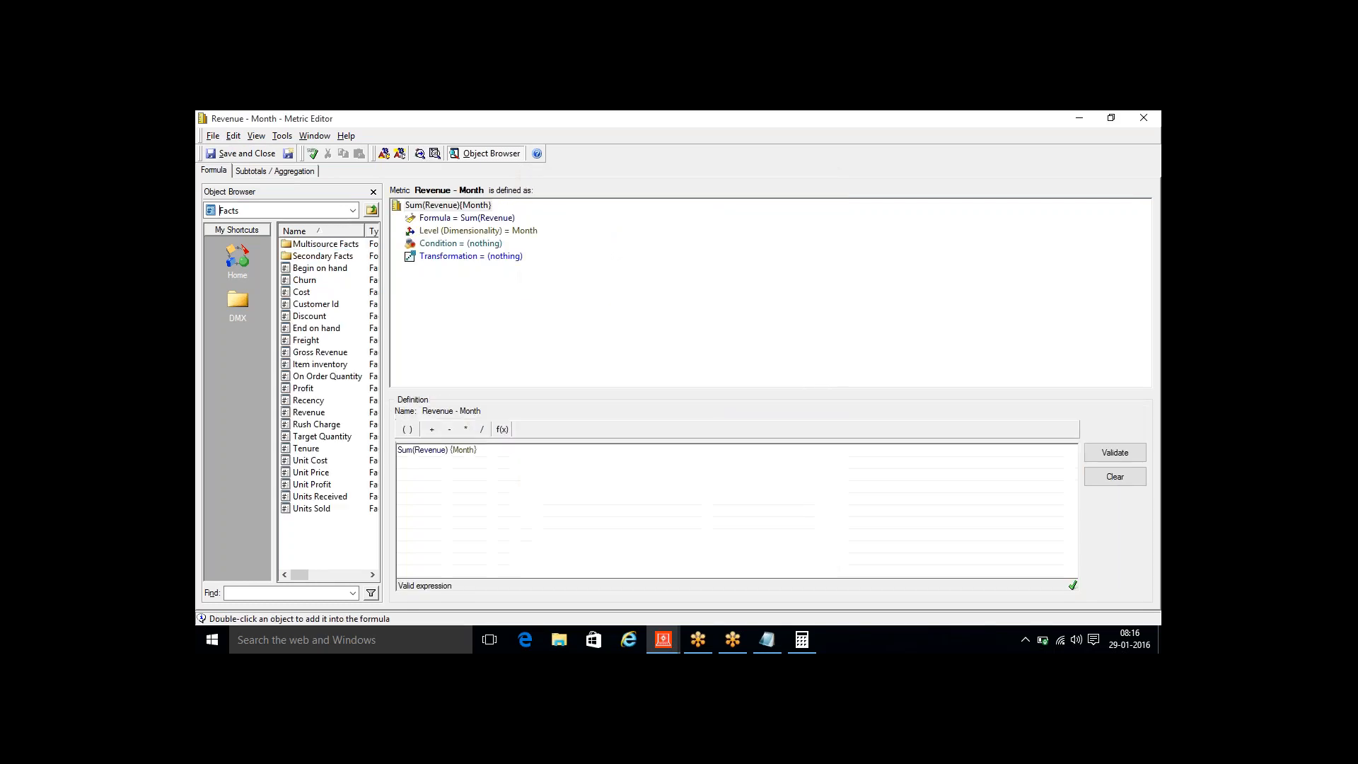
Highlight the inner sum(revenue){Month} part of the nested formula in Notepad and return to the Revenue - Month metric editor
mouse_move(698, 639)
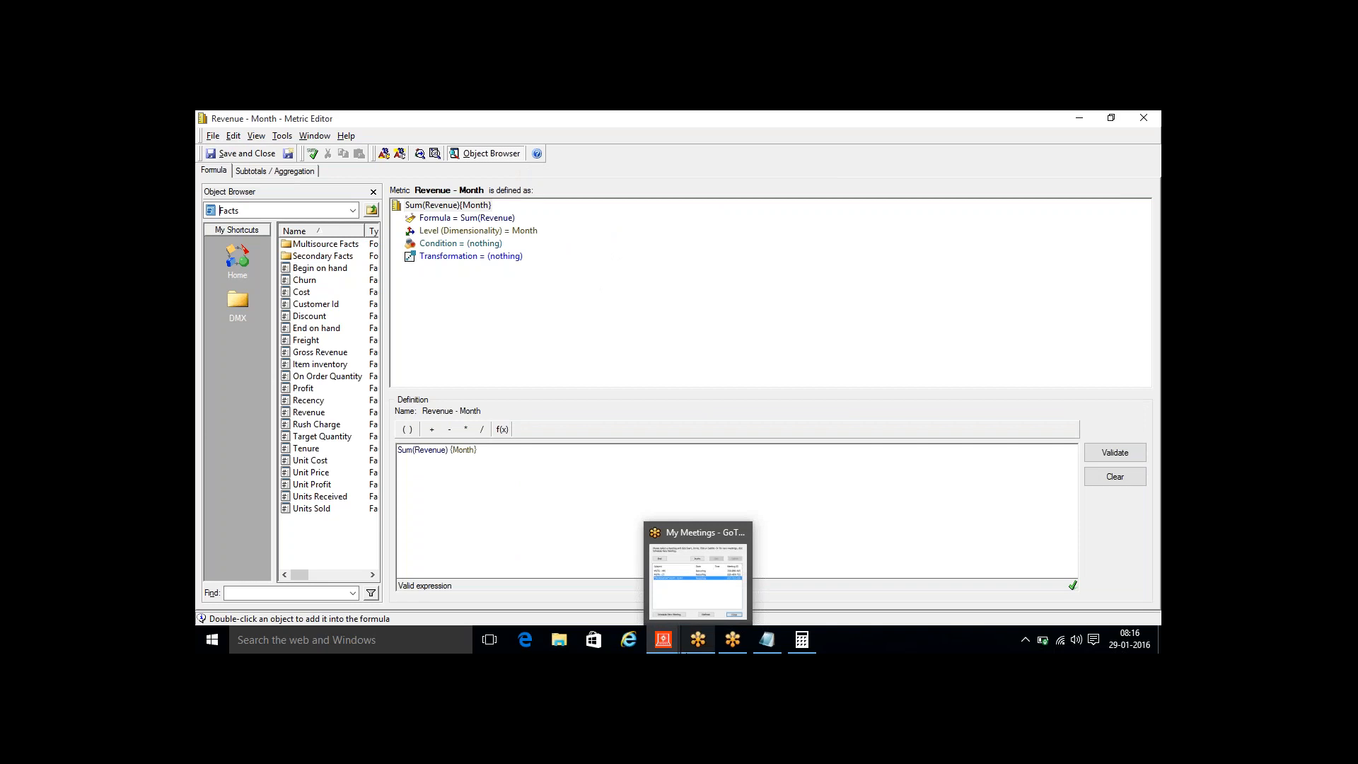
click(767, 639)
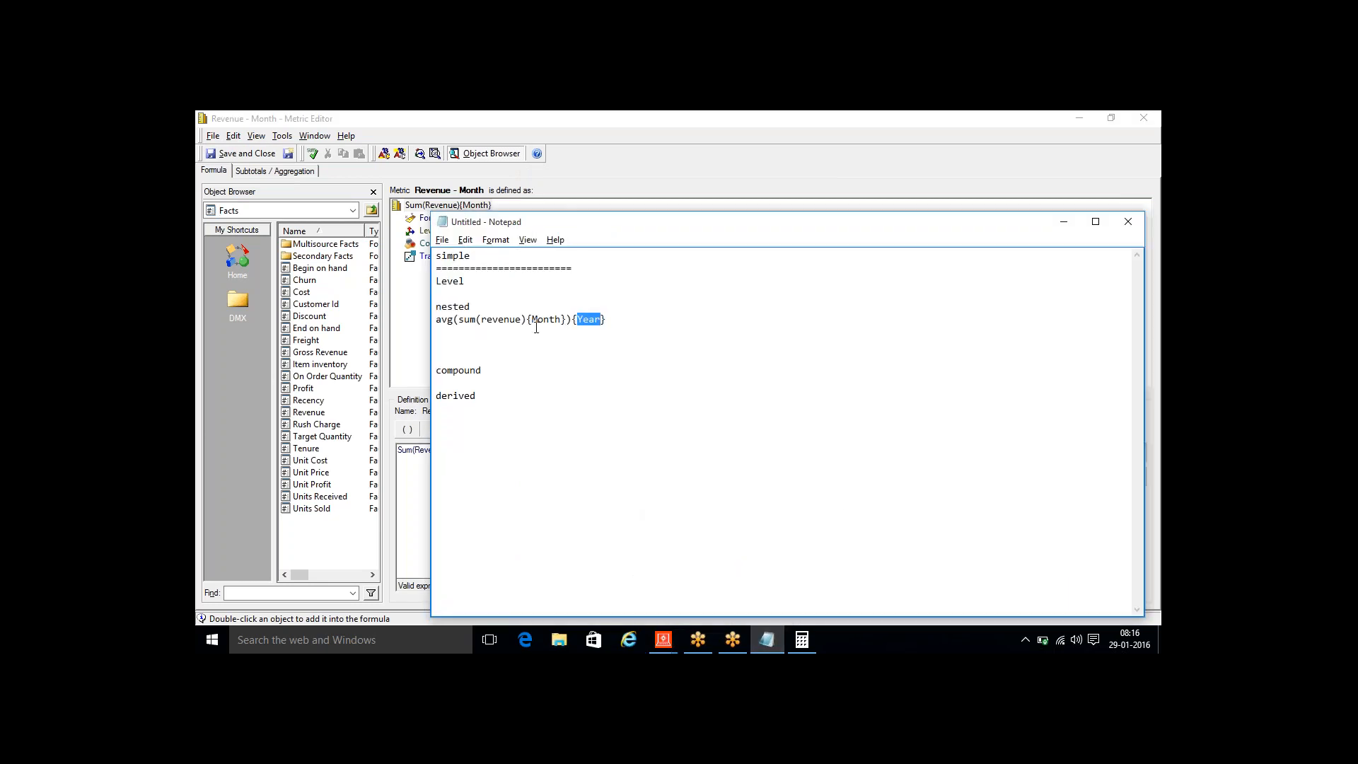
drag(567, 321, 469, 324)
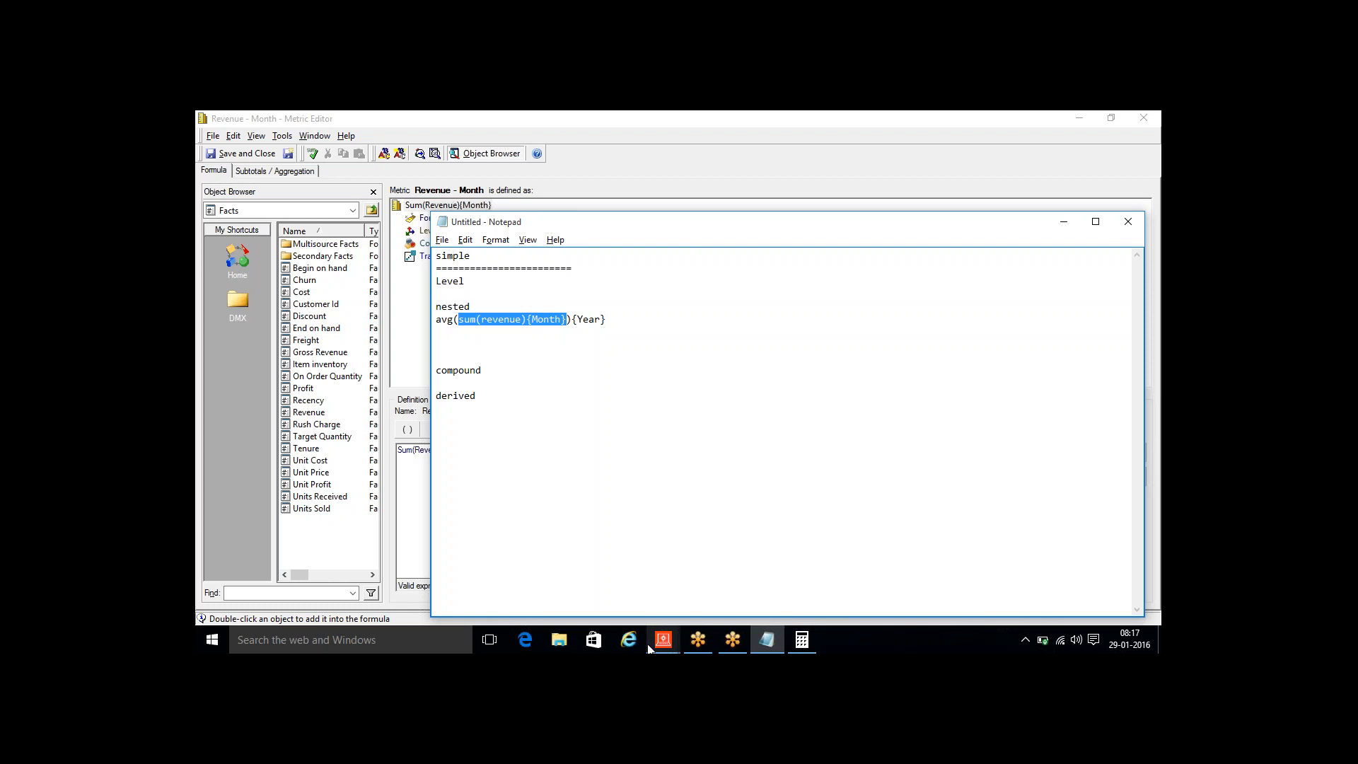
mouse_move(663, 639)
click(848, 544)
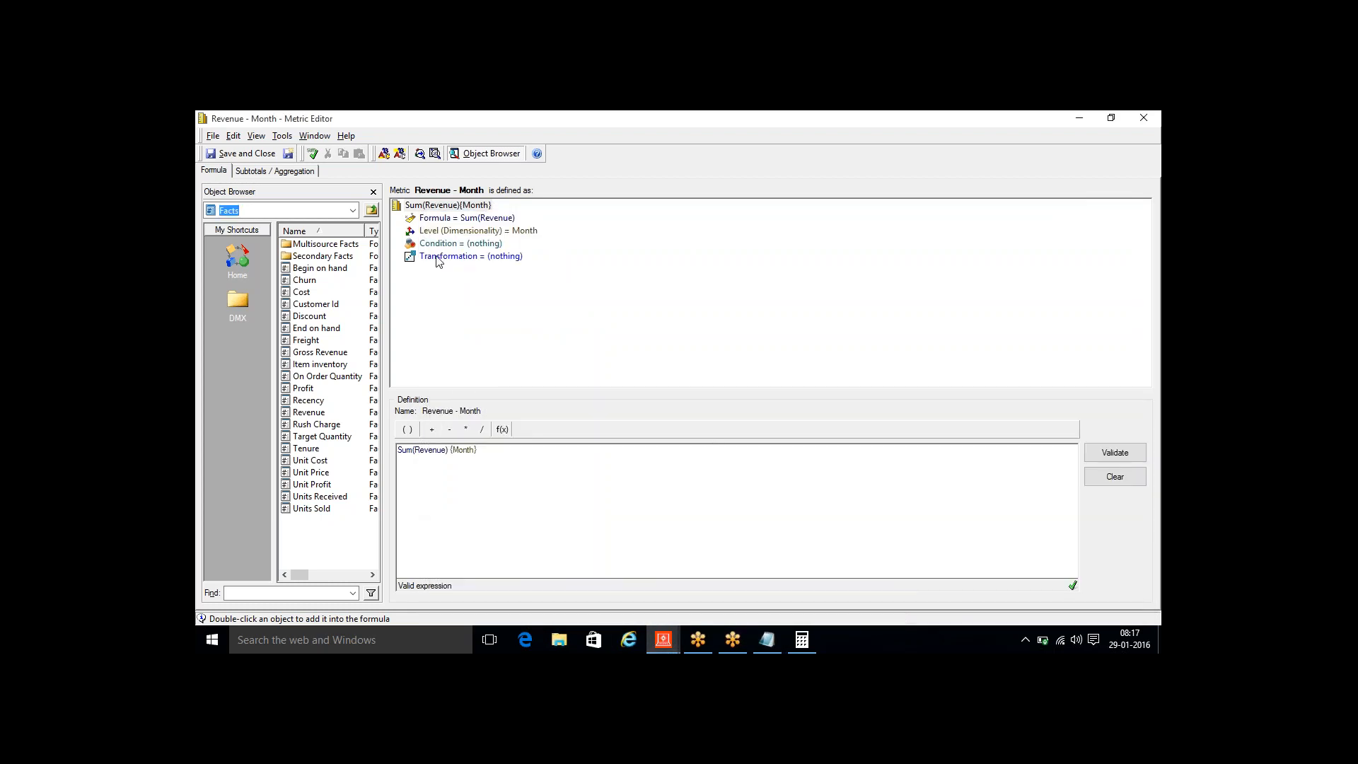
Close the Revenue - Month metric editor and switch the open Metrics report to design view
click(1140, 119)
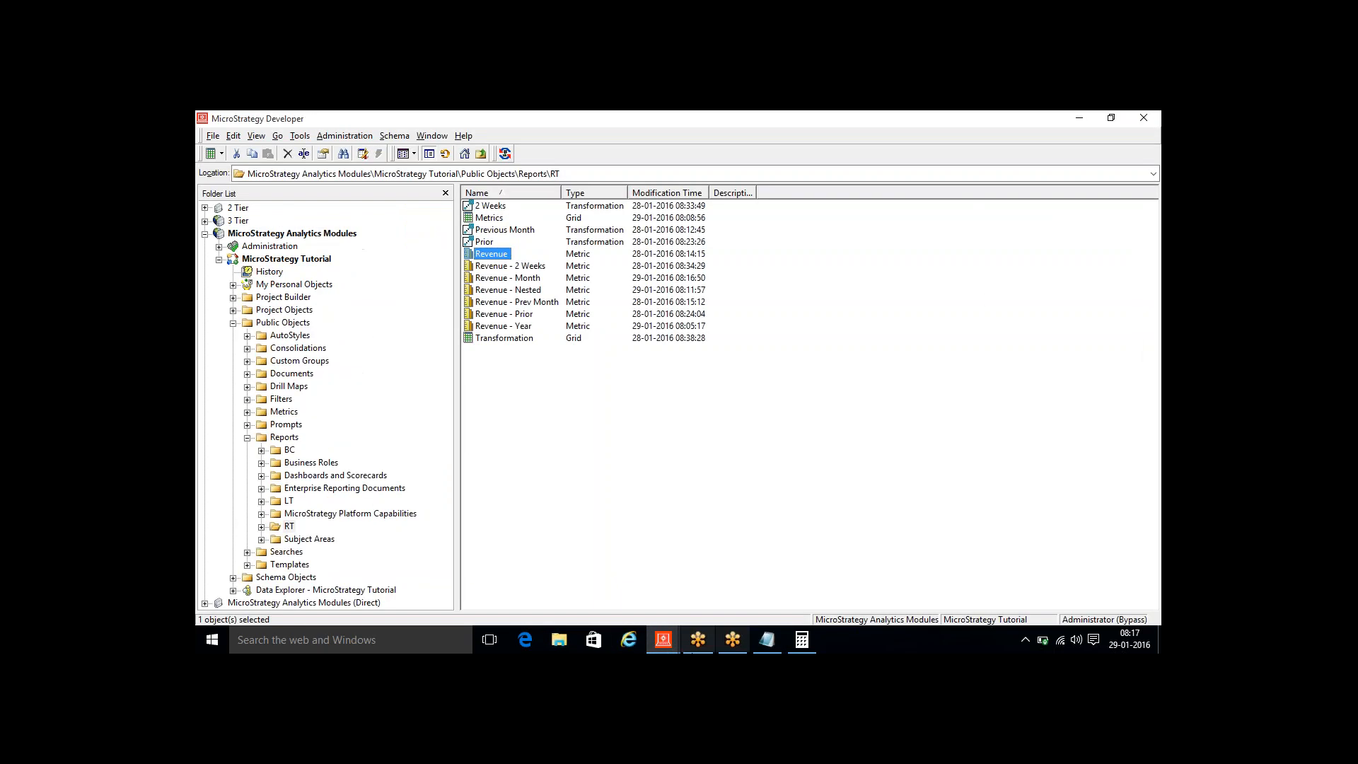
mouse_move(663, 640)
click(770, 582)
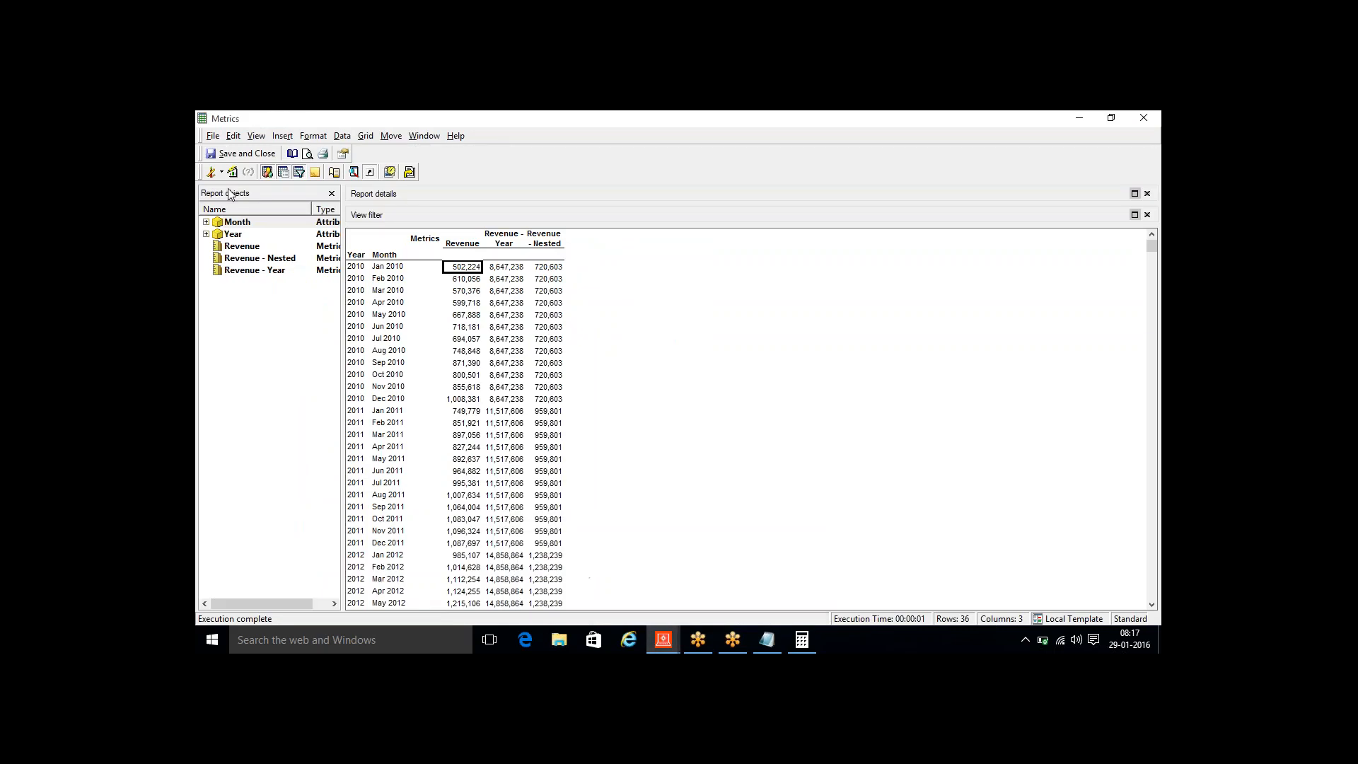
click(211, 171)
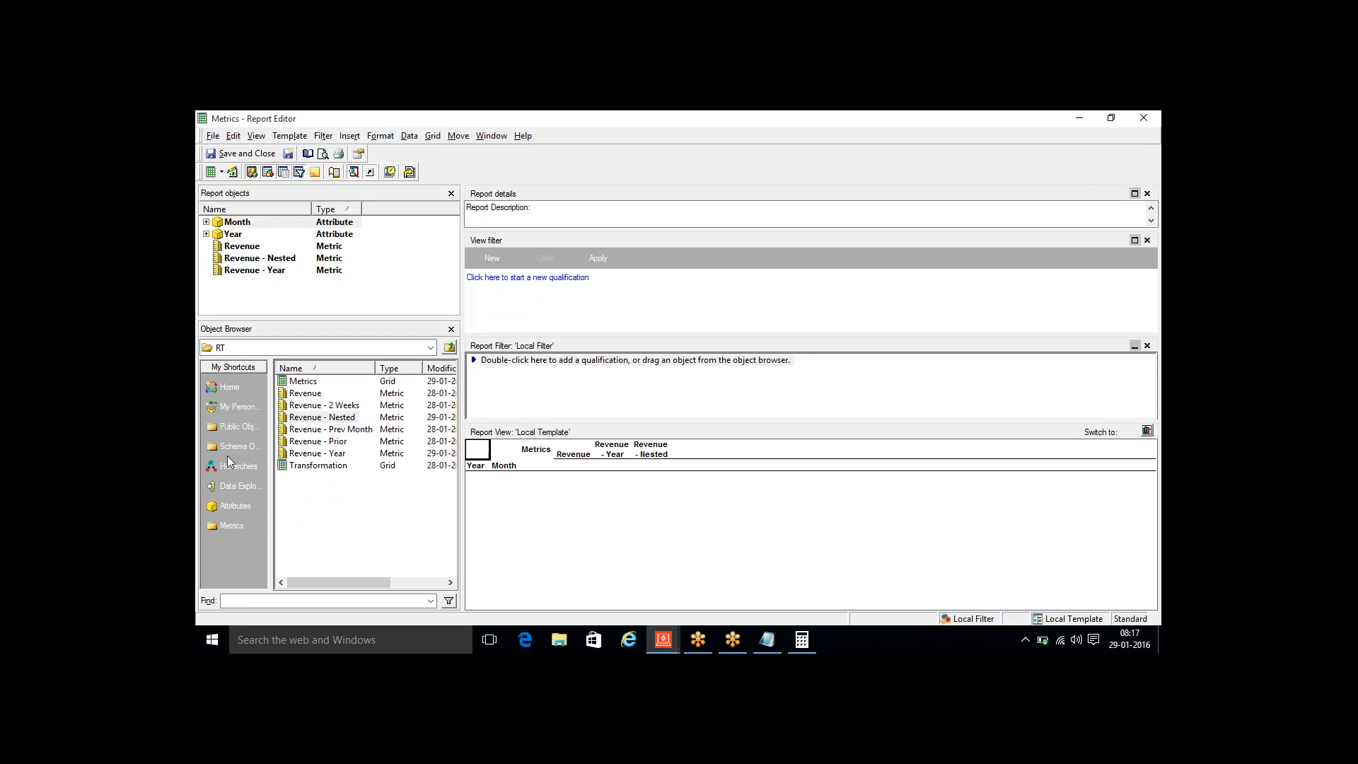
Add the Revenue - Month metric from the Public Objects Reports RT folder to the Metrics report and run it
click(225, 429)
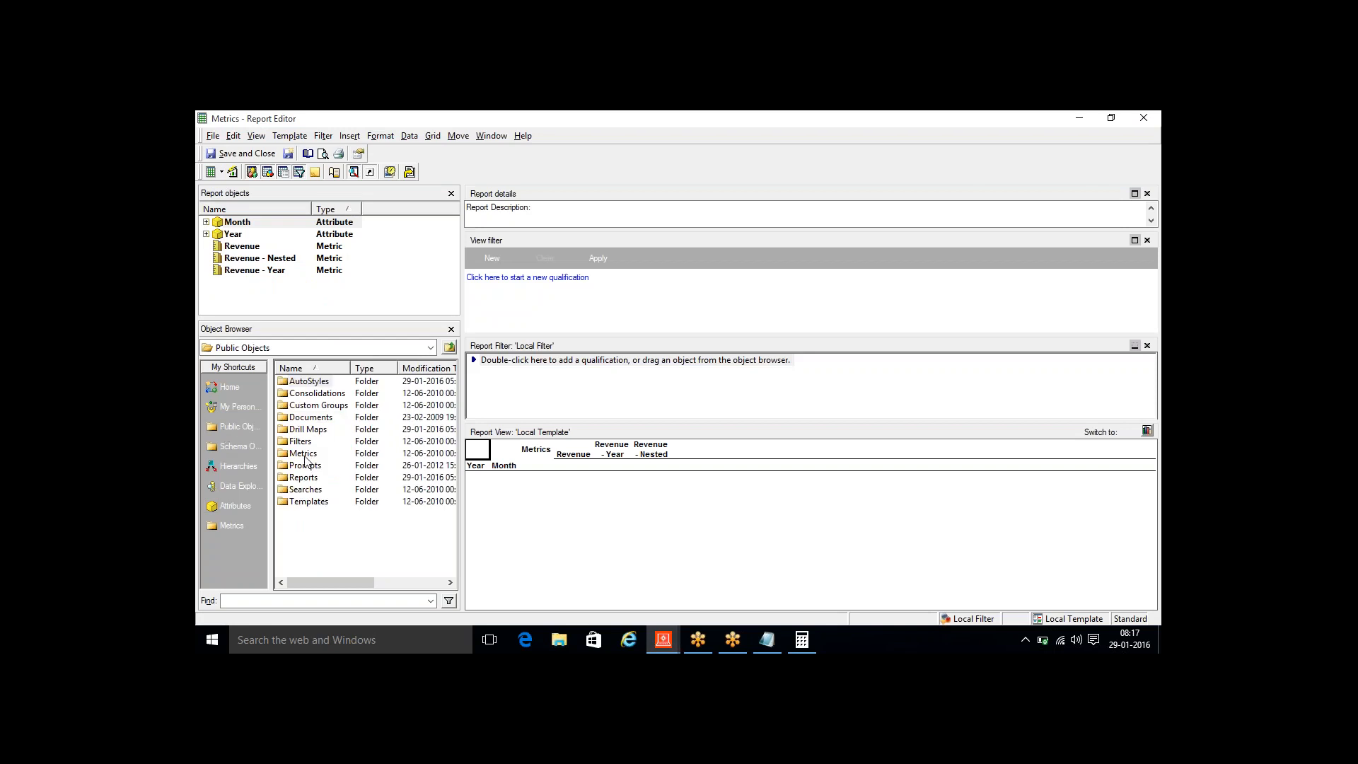
double_click(304, 455)
click(306, 443)
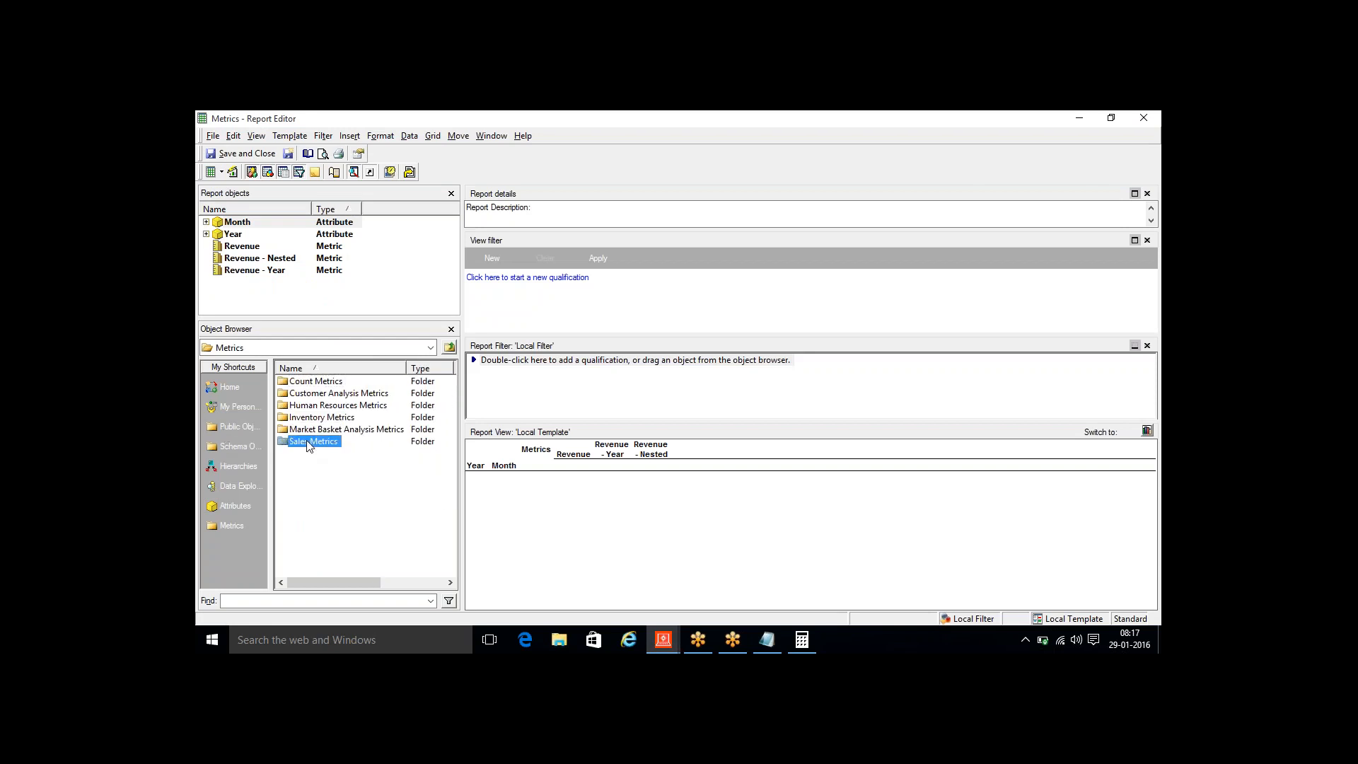
click(237, 430)
double_click(312, 479)
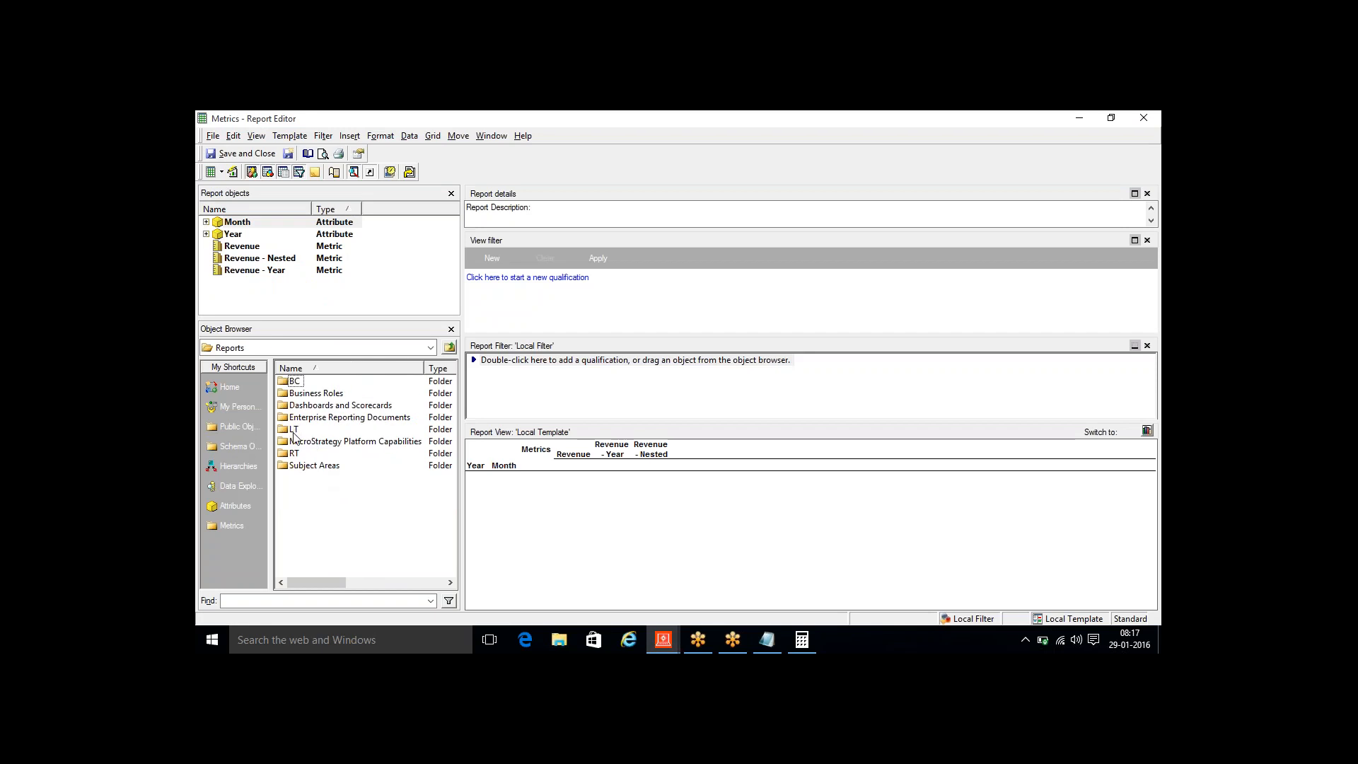
double_click(295, 454)
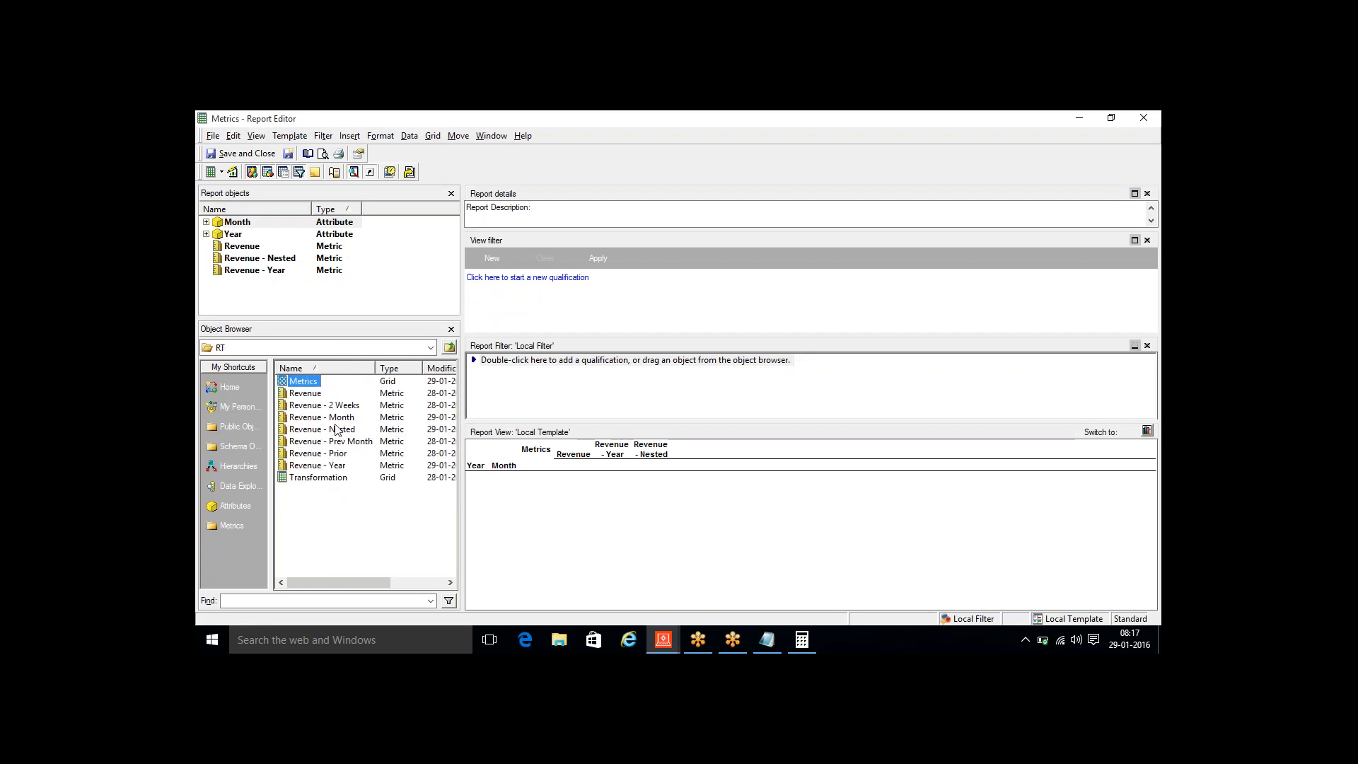
drag(332, 417, 268, 280)
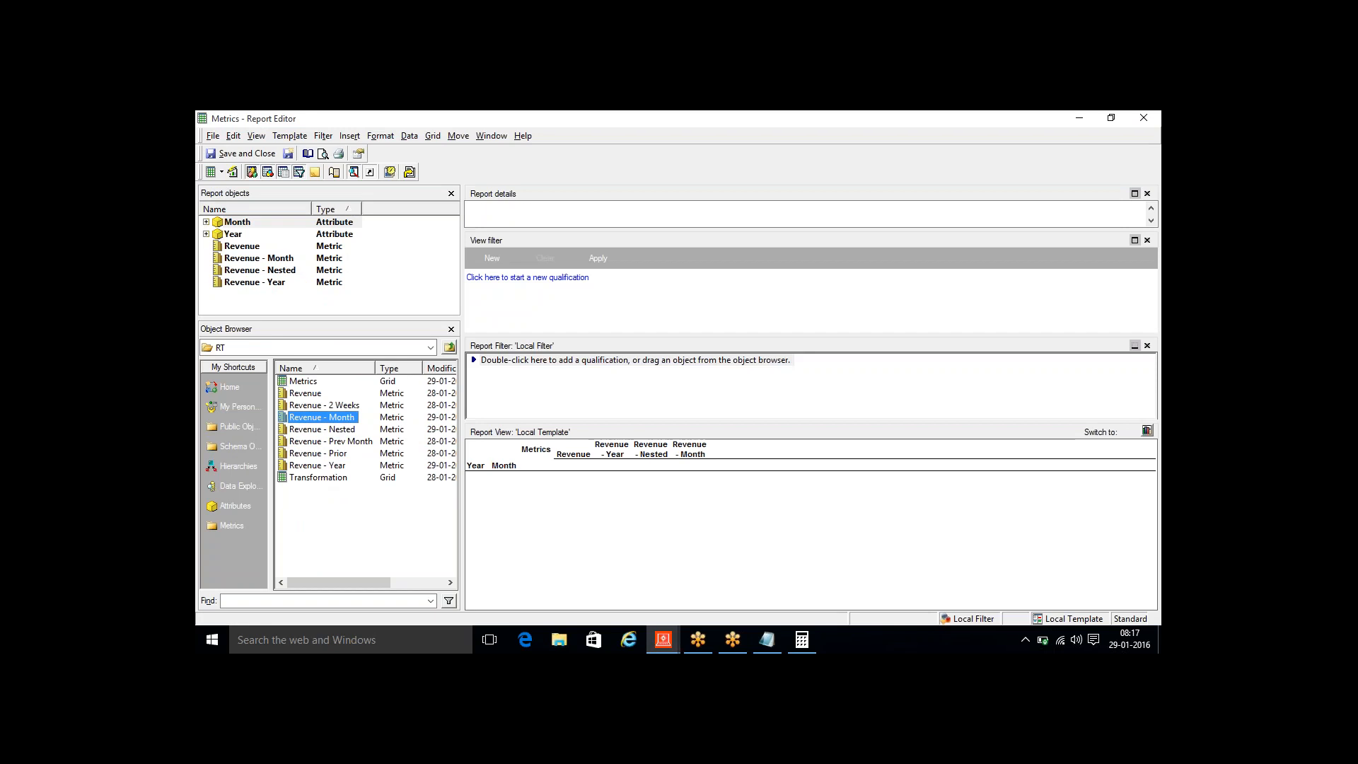
click(233, 172)
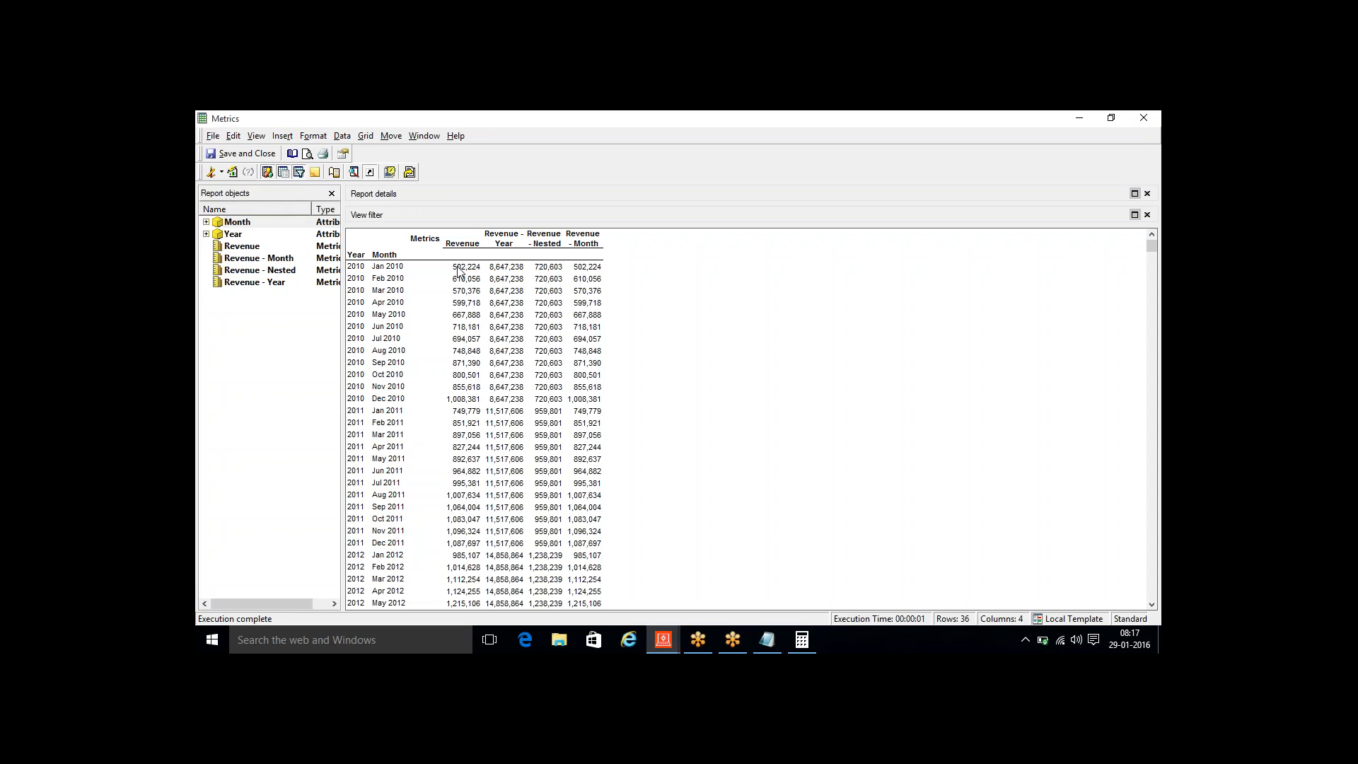
Compare the Jan to Dec 2010 Revenue - Month values with Jan 2010 Revenue - Nested, and save and close the report
click(461, 268)
click(591, 267)
shift+click(585, 400)
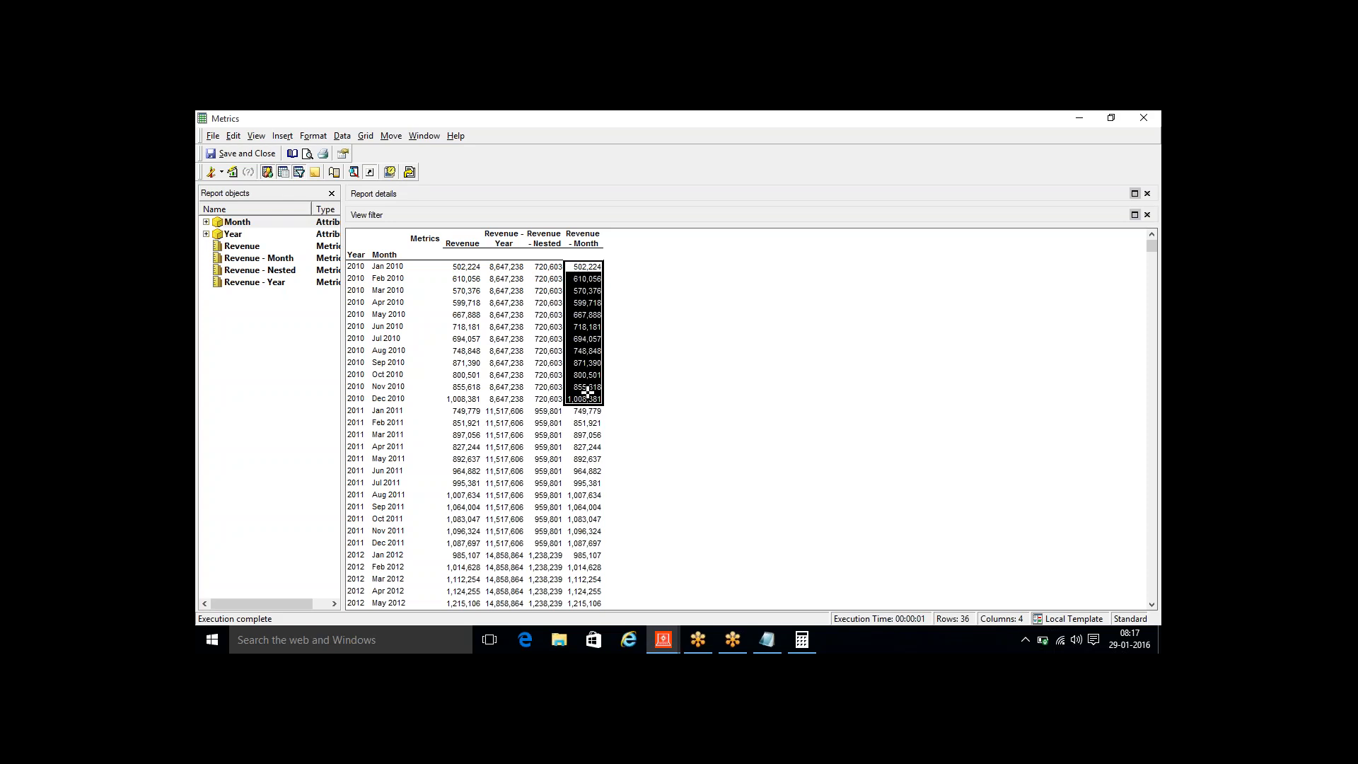
click(545, 266)
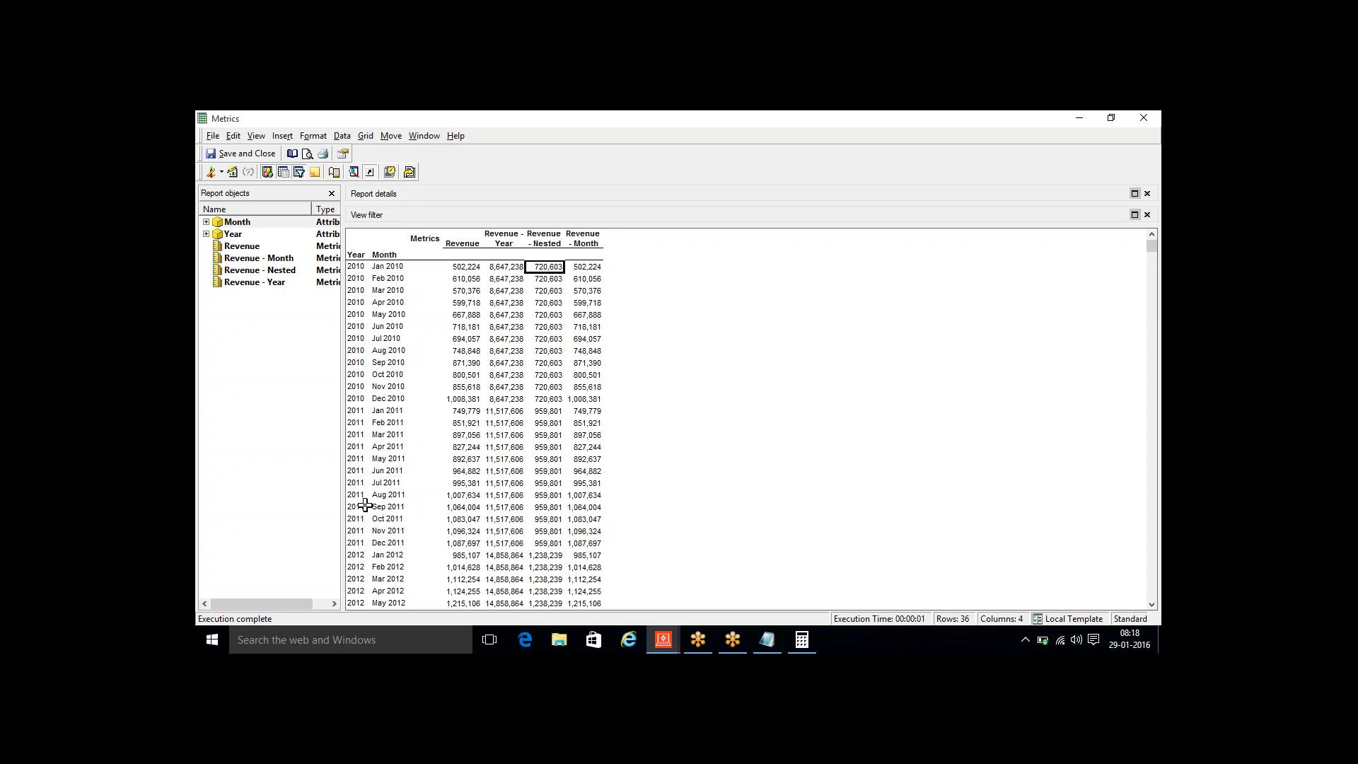
click(242, 157)
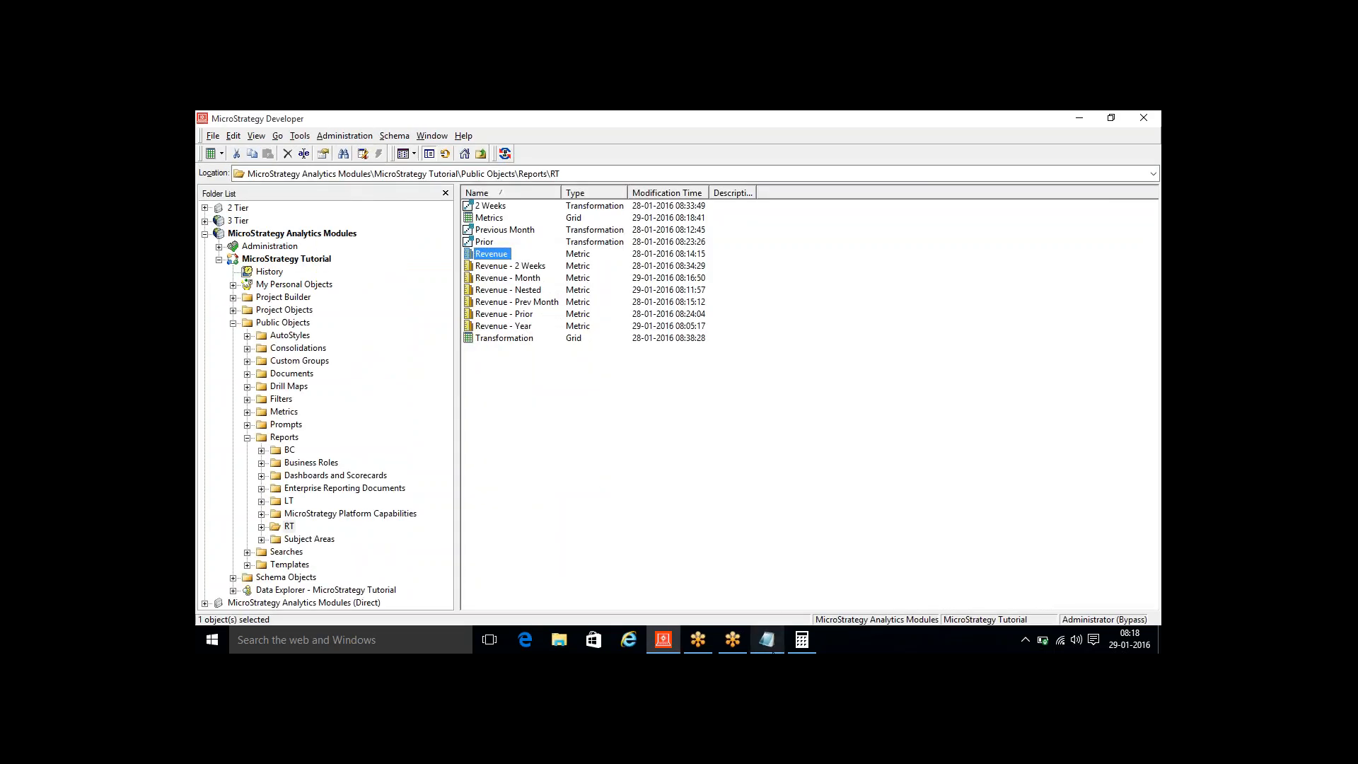
In the Notepad notes, insert a line of equals signs above compound and add blank lines below that heading
click(772, 649)
click(505, 344)
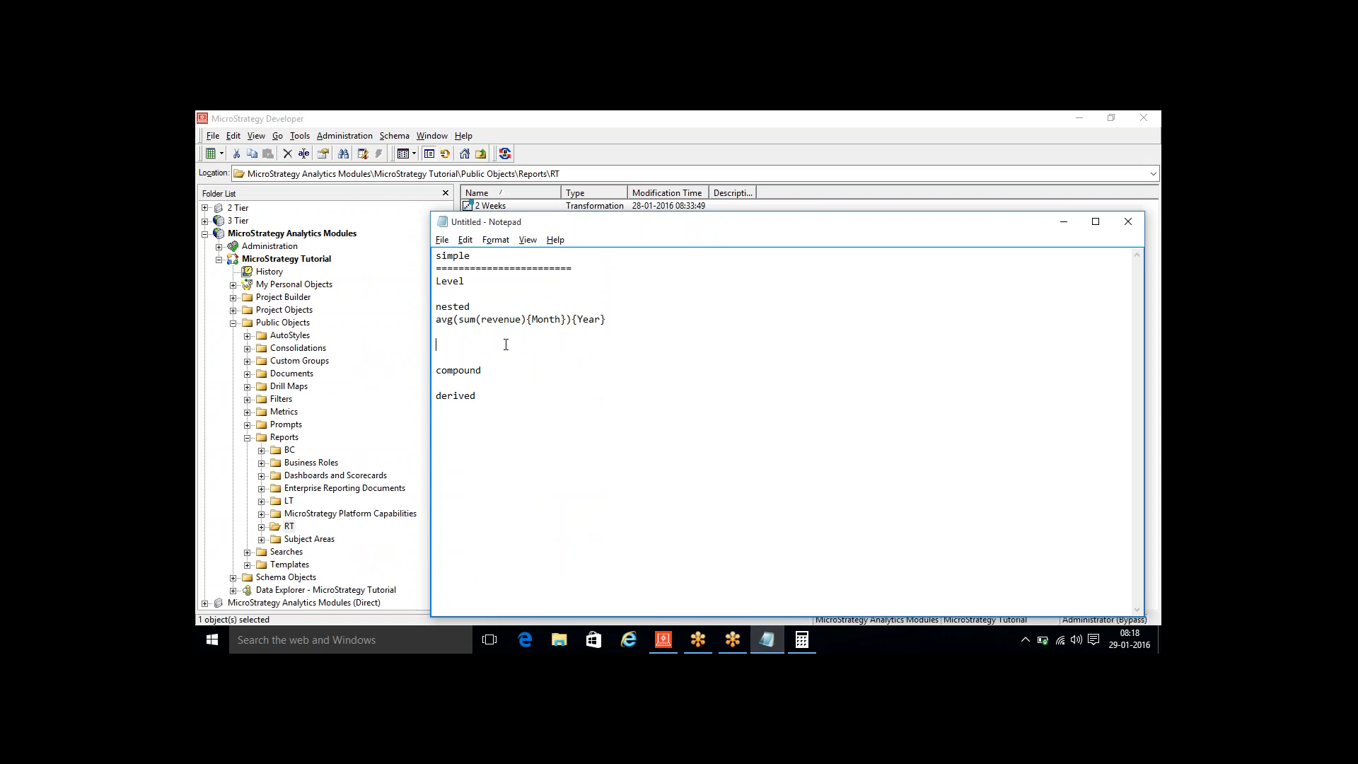
text(========================)
key(Delete)
key(Down)
key(Return)
key(Return)
key(Return)
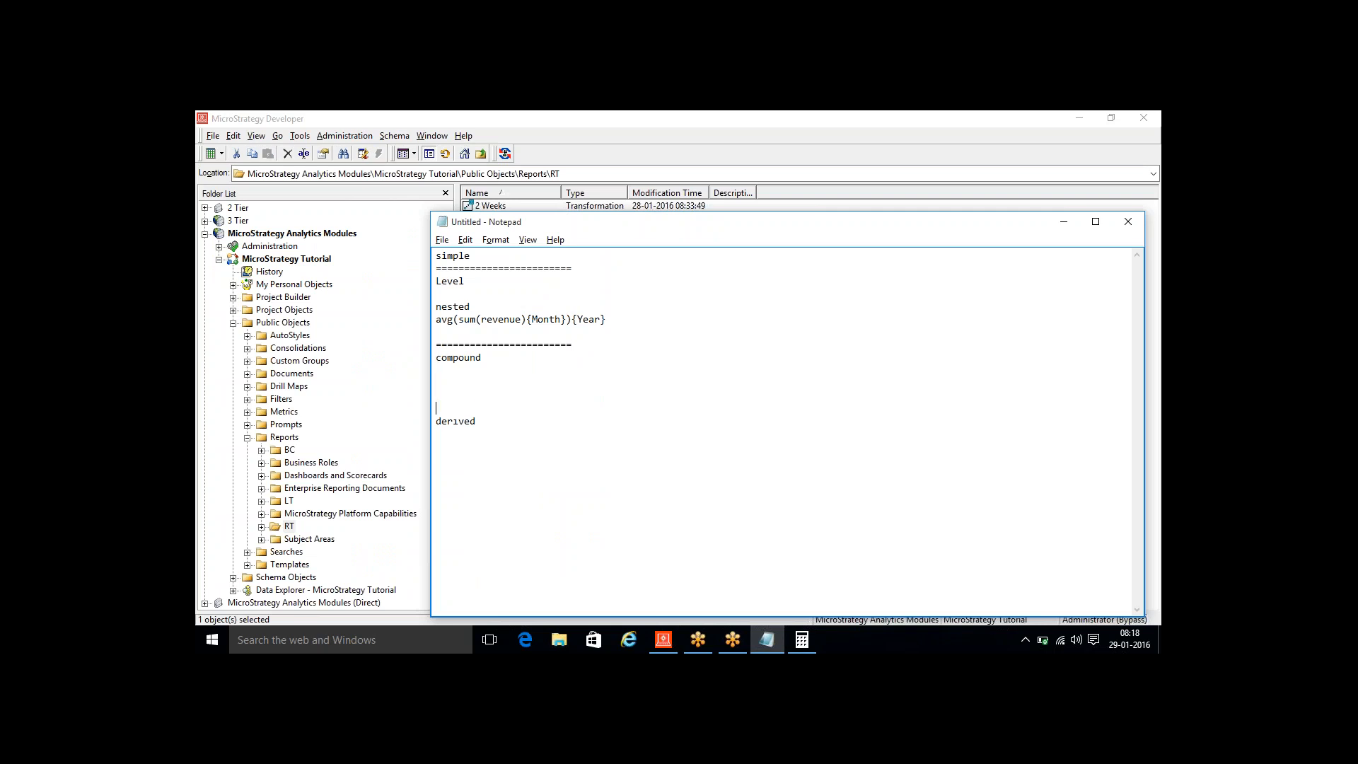
Write the example formulas met1 /1000 and met1/met2 on separate lines under the compound heading
key(Up)
key(Up)
key(Up)
key(Up)
text(met1 /1000)
key(Return)
text(met1/met2)
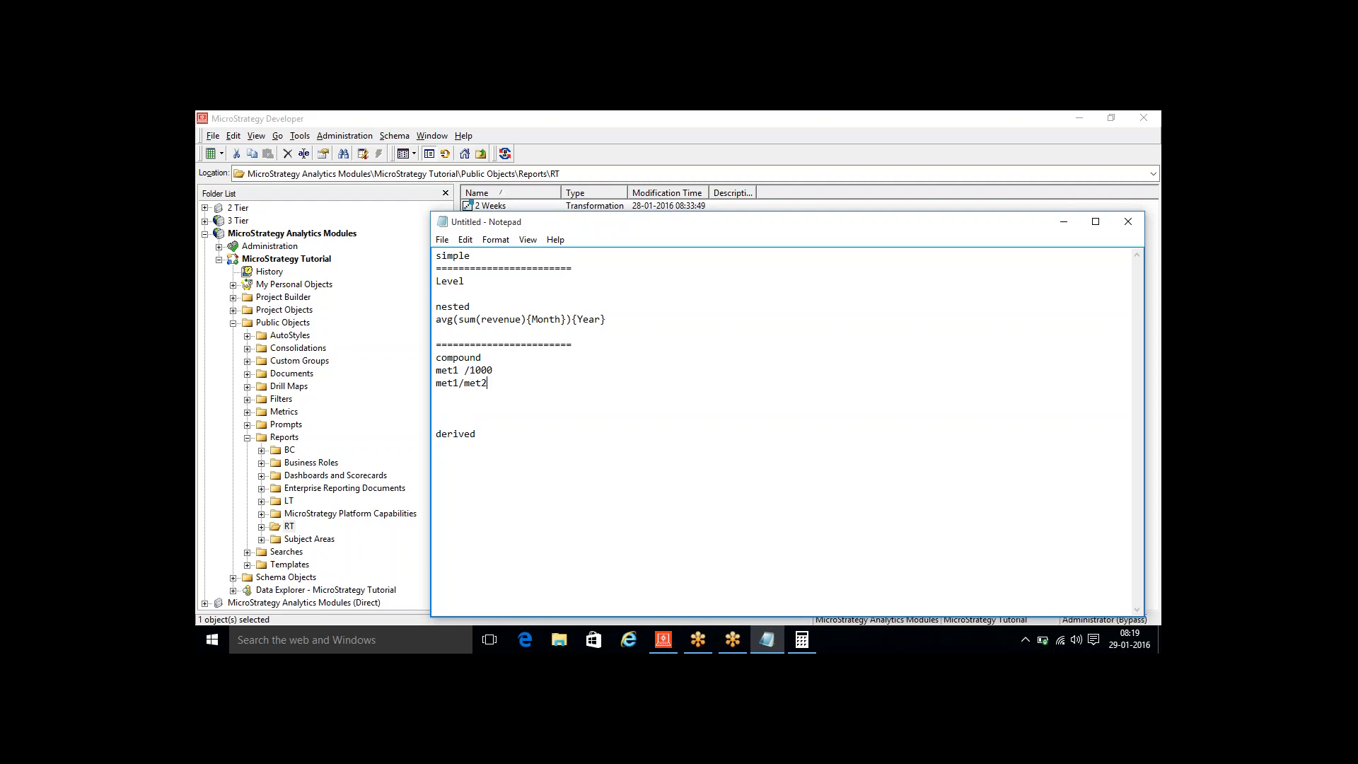
Add a third compound example, (met1+met2) * met3, on a new line below met1/met2
key(Return)
text(met1+met2)
key(BackSpace)
text())
text(()
text( * met3)
Return to MicroStrategy Developer, create an empty metric in the RT folder, and maximize its editor
click(403, 261)
click(570, 418)
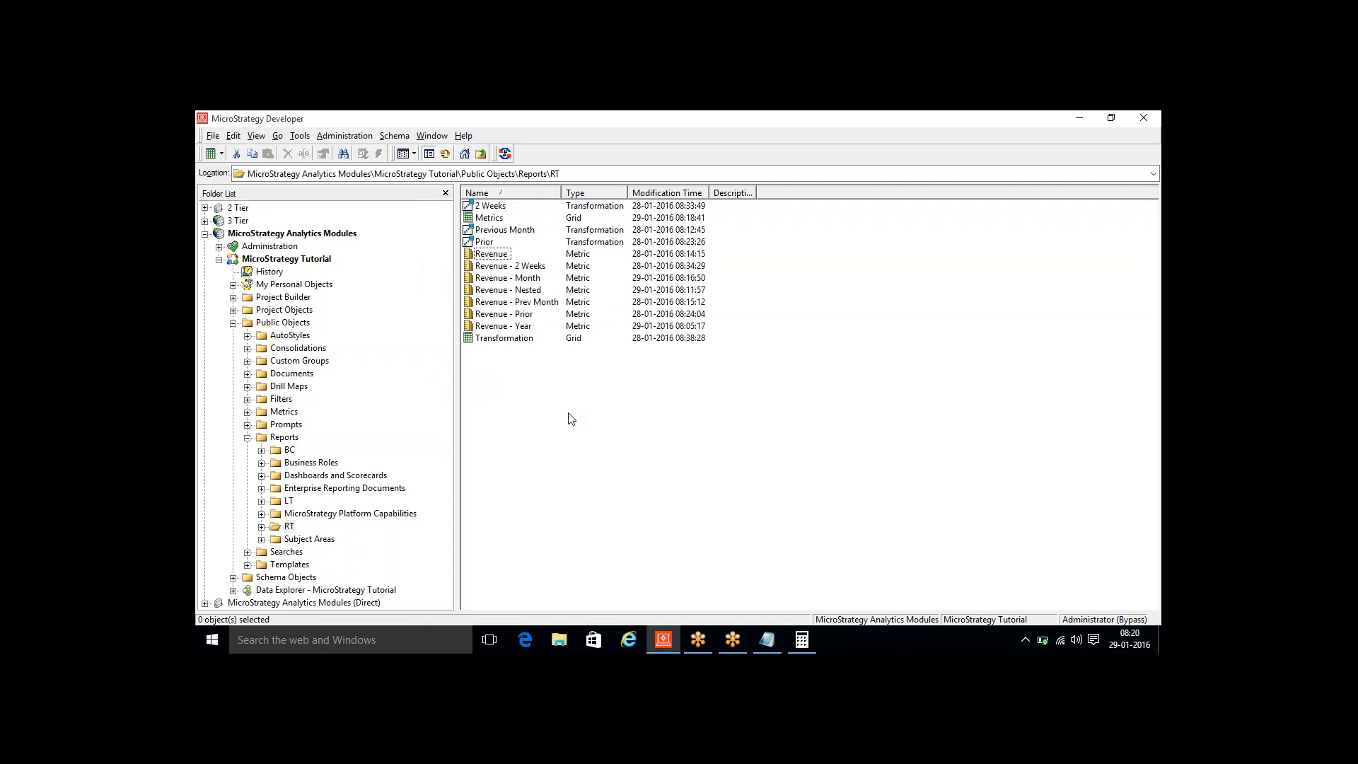
right_click(569, 414)
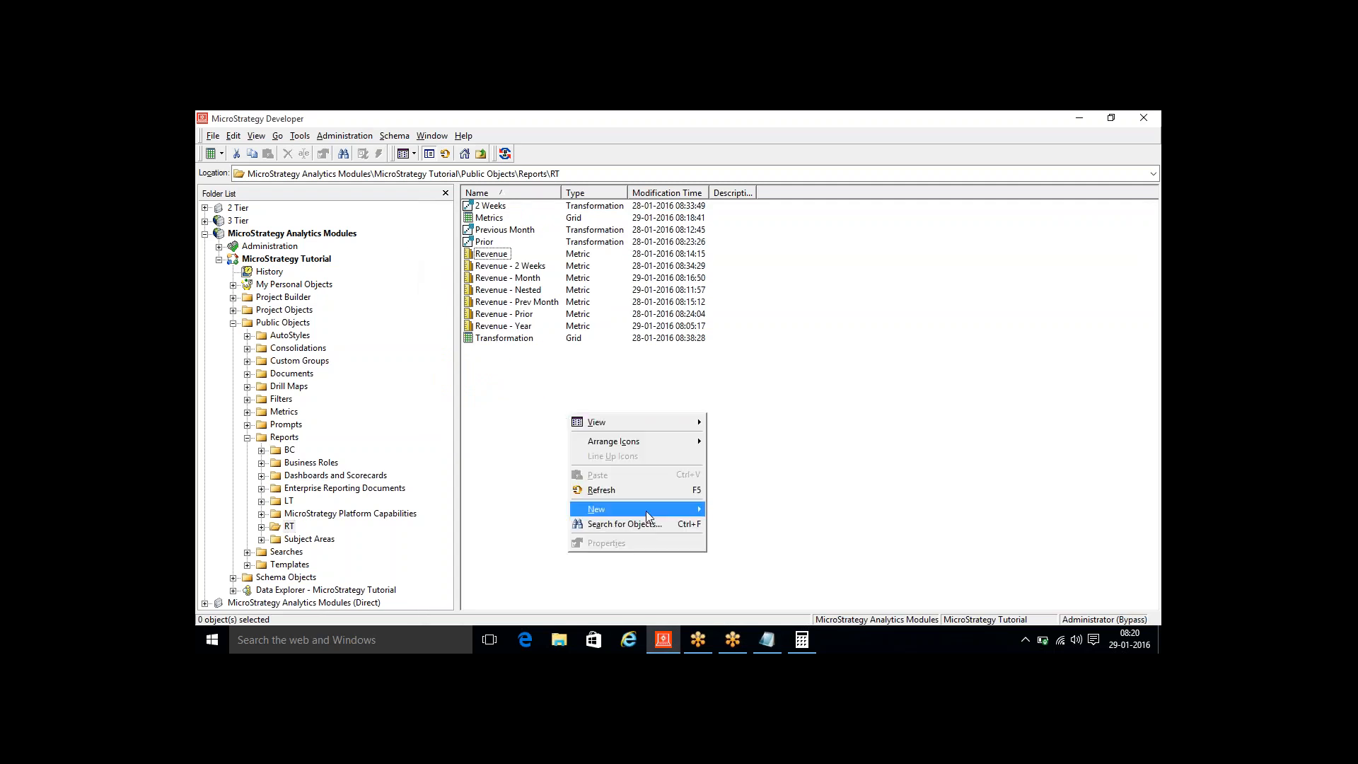
mouse_move(646, 509)
click(770, 321)
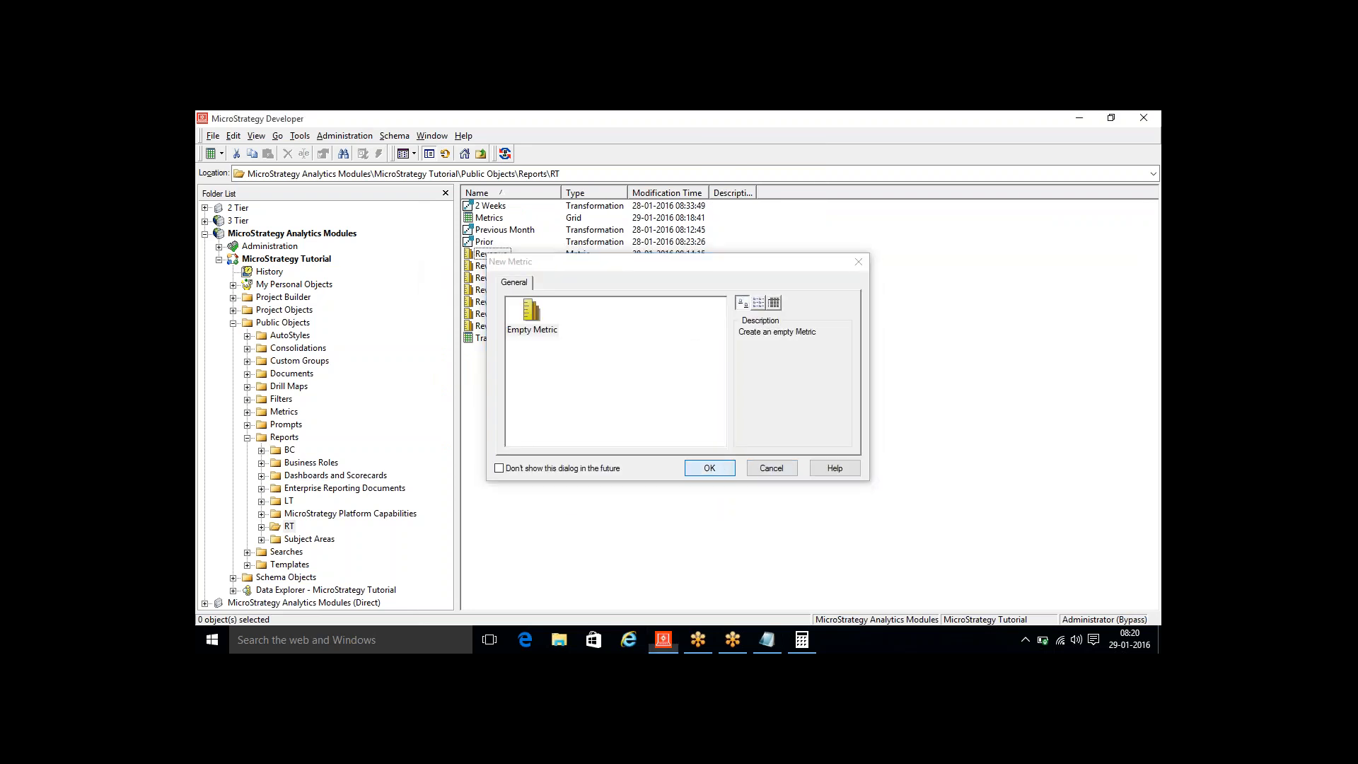
click(723, 471)
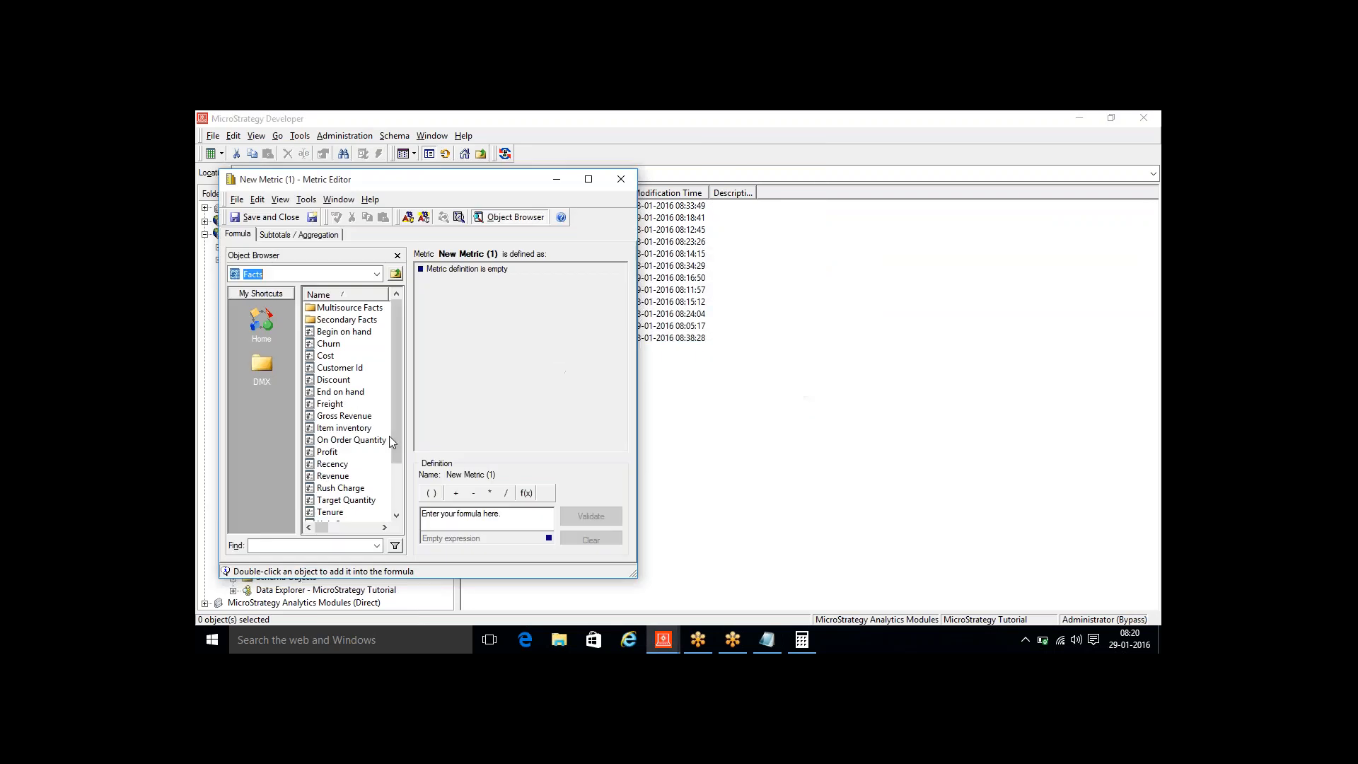
click(587, 179)
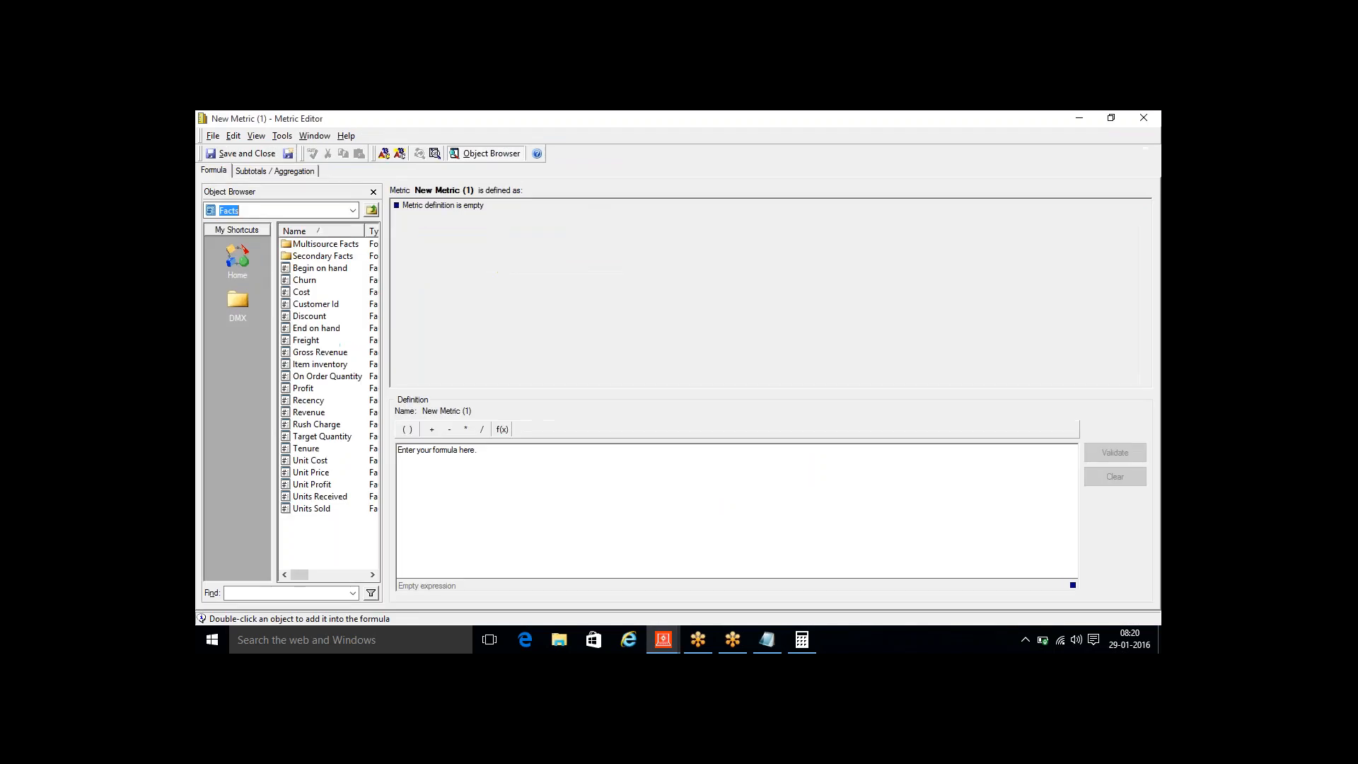
Define the new metric as the RT folder's Revenue metric divided by 1000 and validate the formula
click(351, 211)
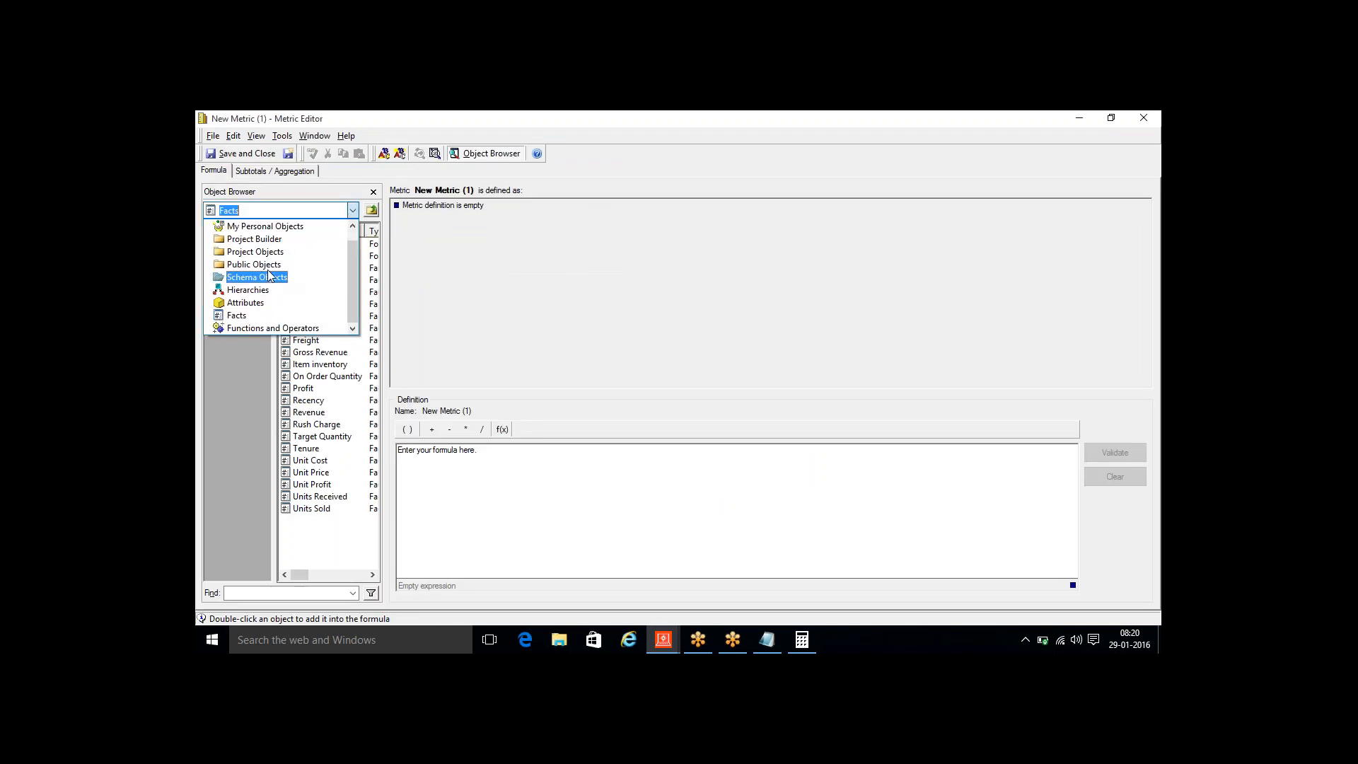
click(255, 249)
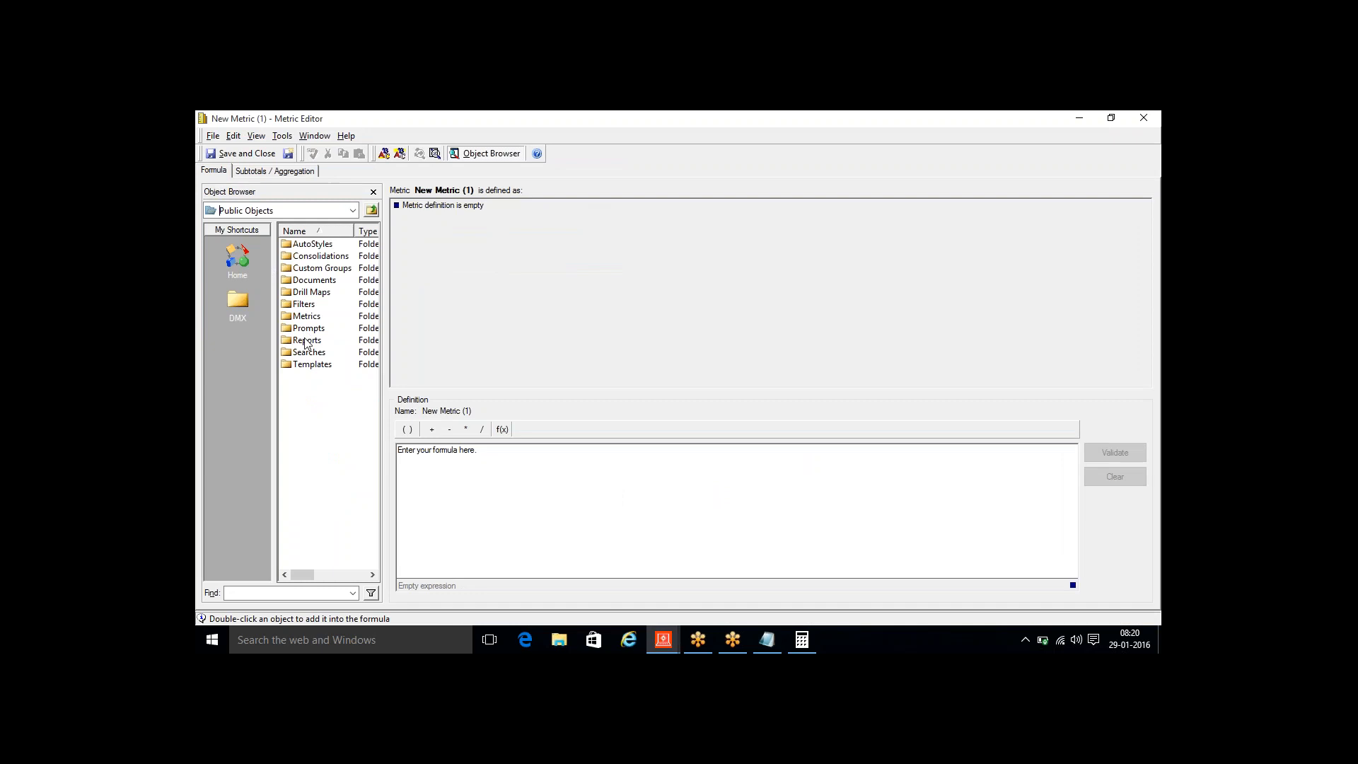
double_click(306, 340)
double_click(297, 316)
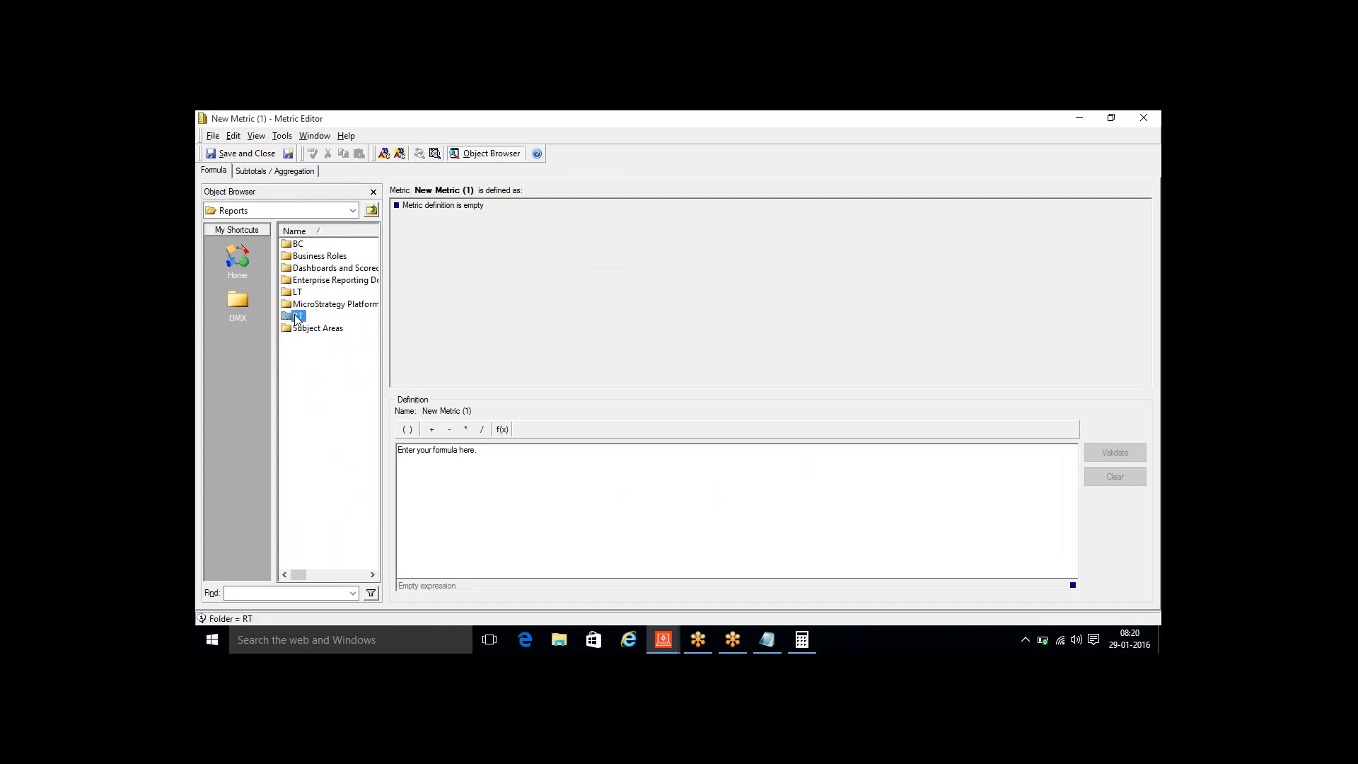
click(303, 281)
double_click(304, 282)
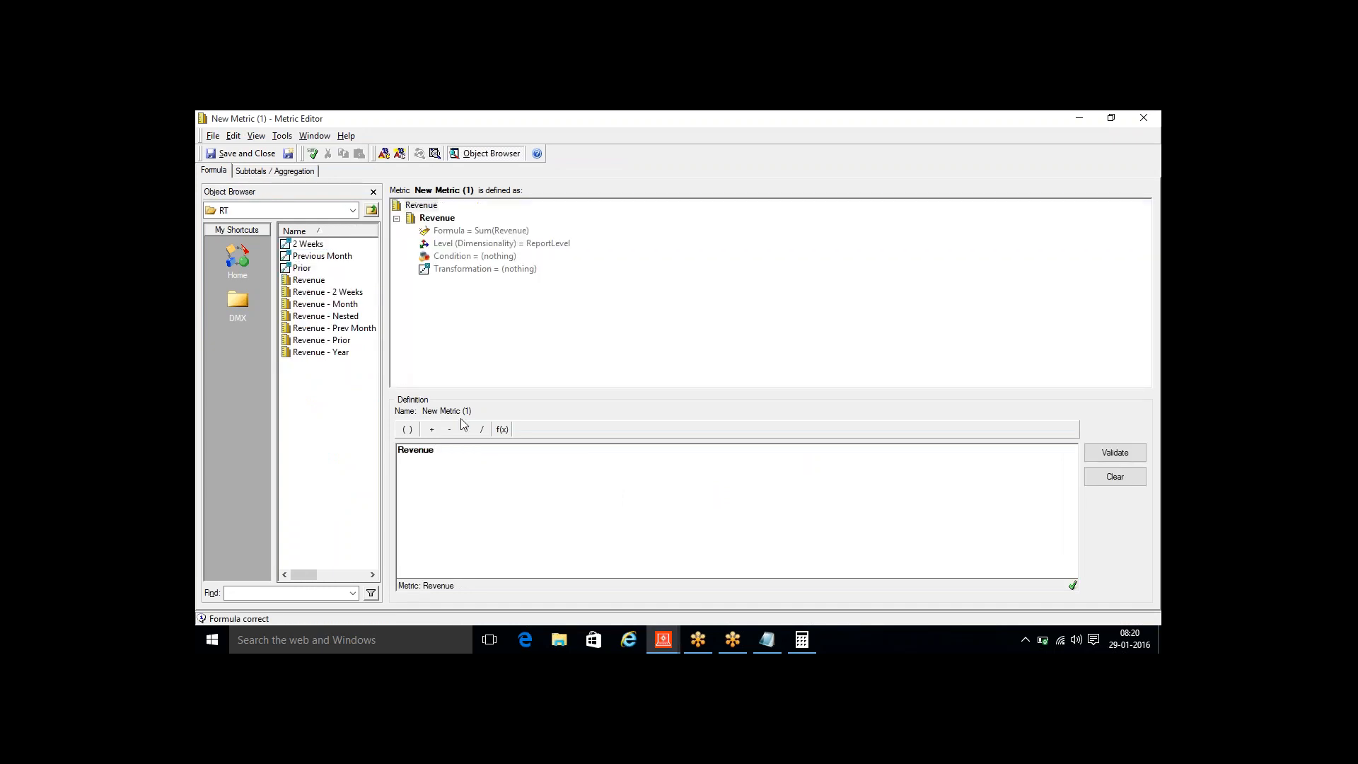
click(484, 428)
text(1000)
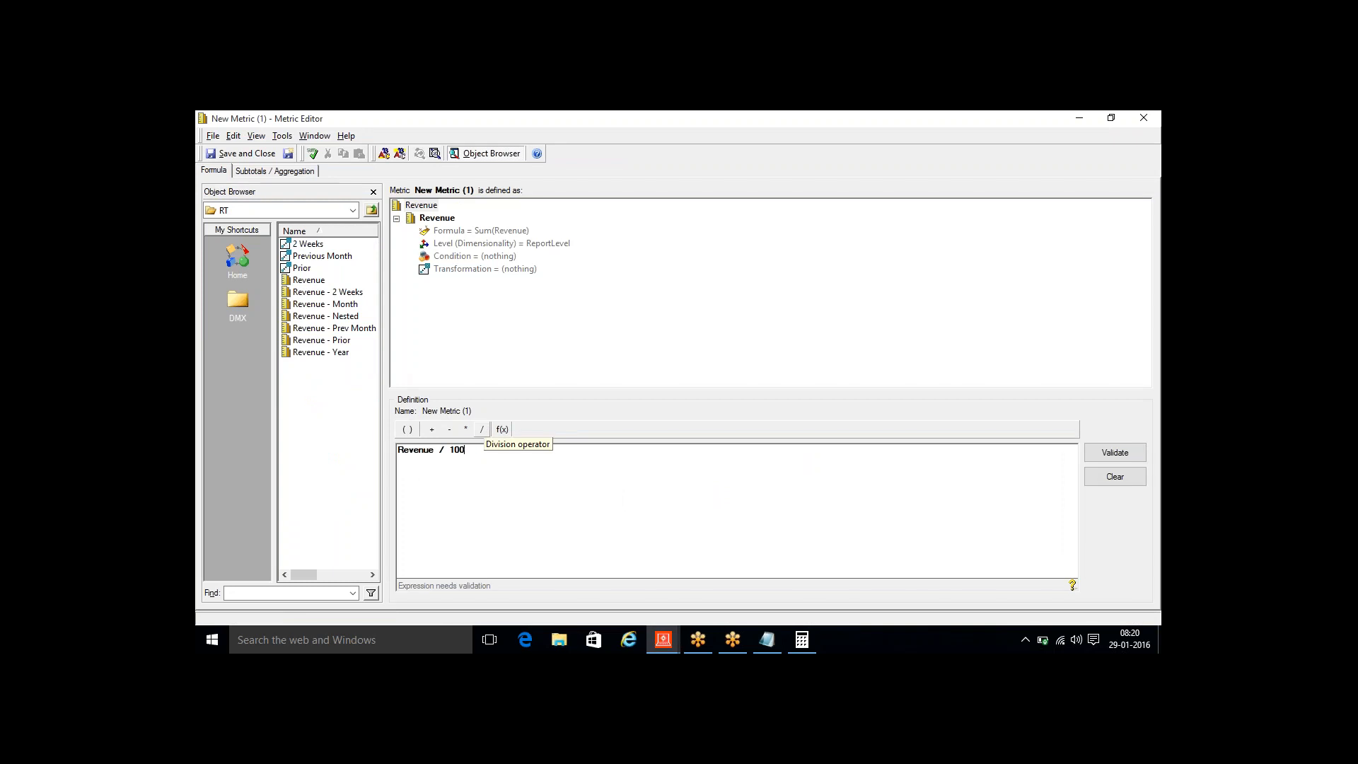
click(1094, 455)
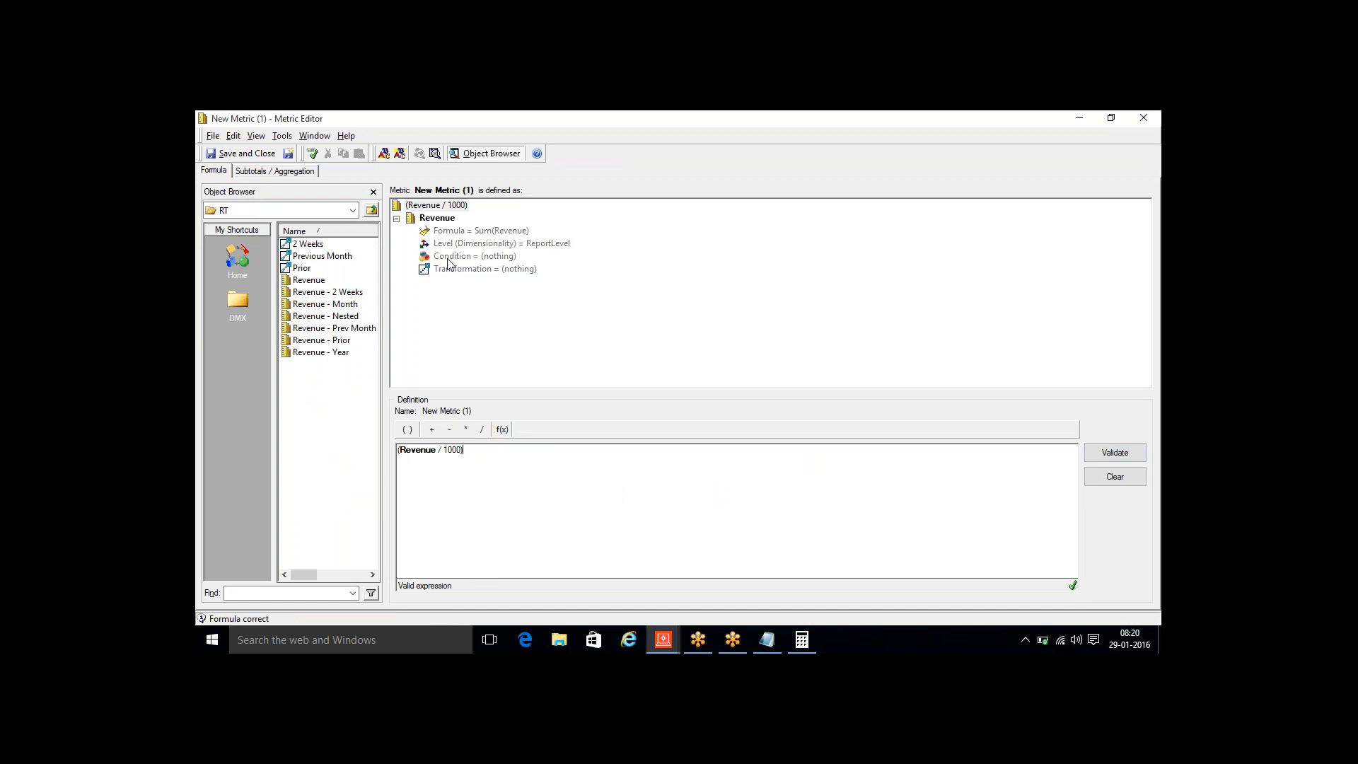
Examine the compound metric's definition, comparing the Revenue / 1000 expression with the nested Revenue metric's formula, level, condition and transformation
click(396, 219)
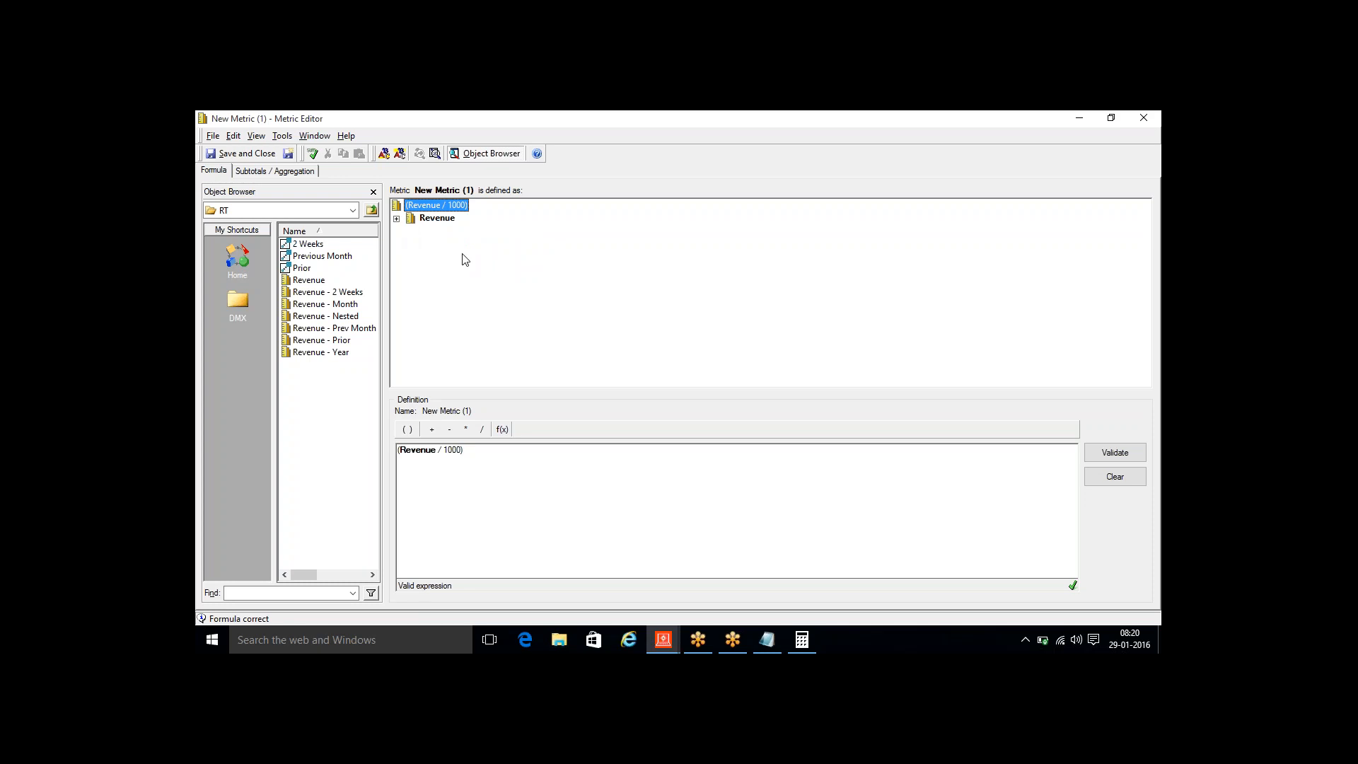
click(396, 220)
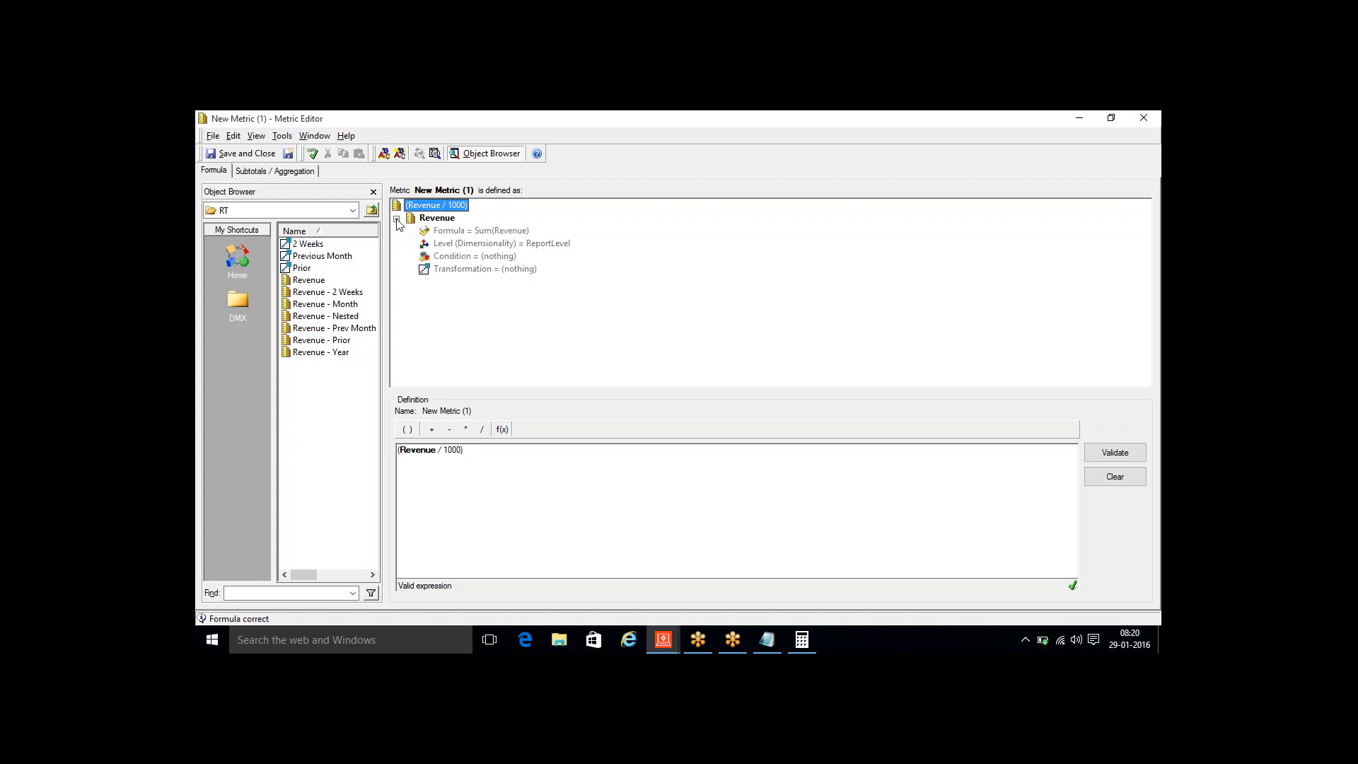
click(439, 221)
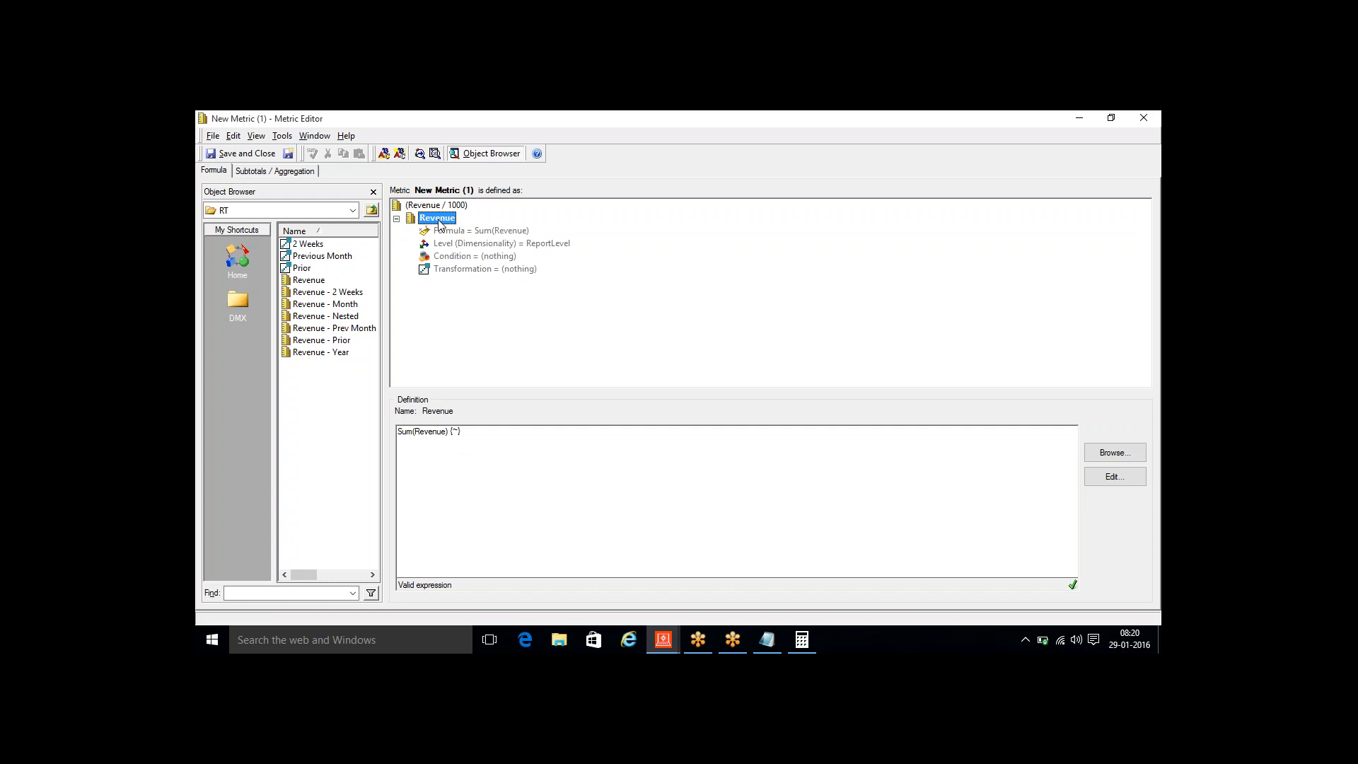
click(435, 206)
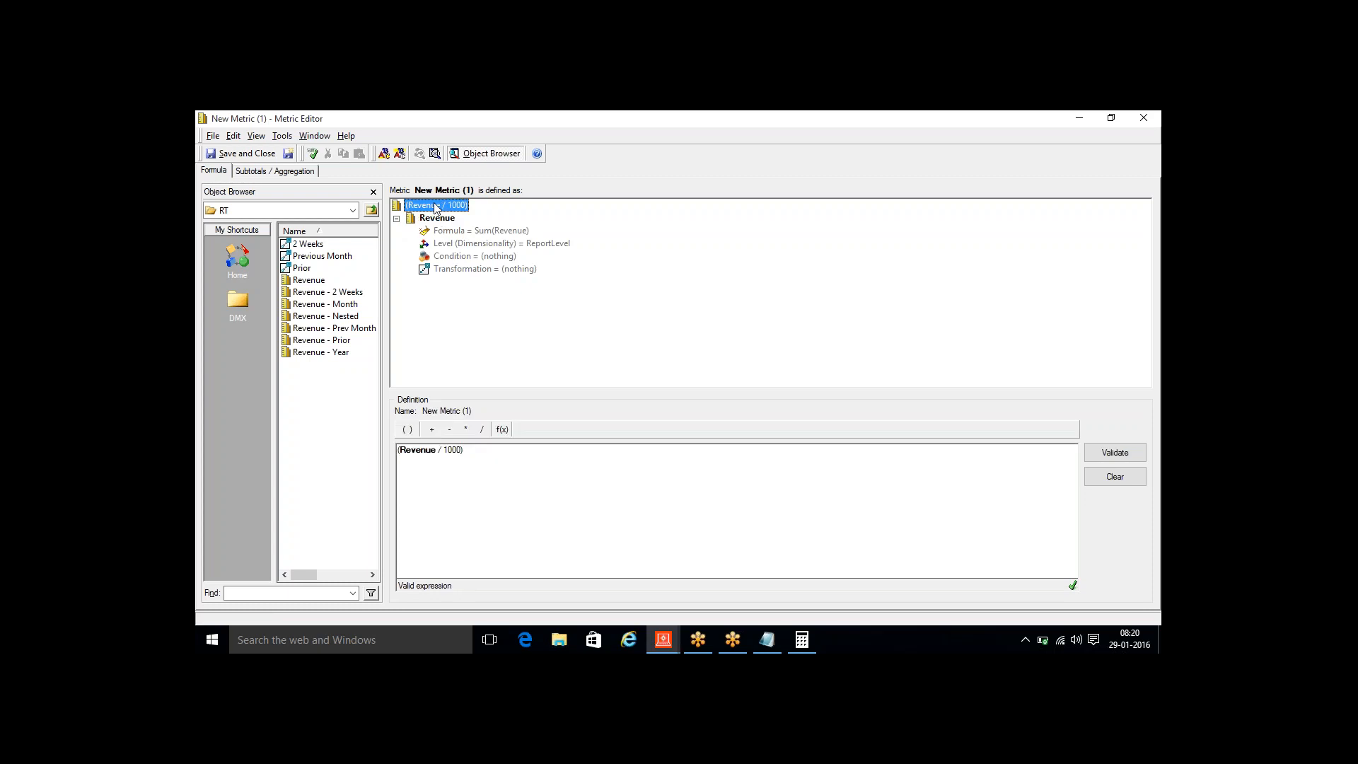
click(439, 220)
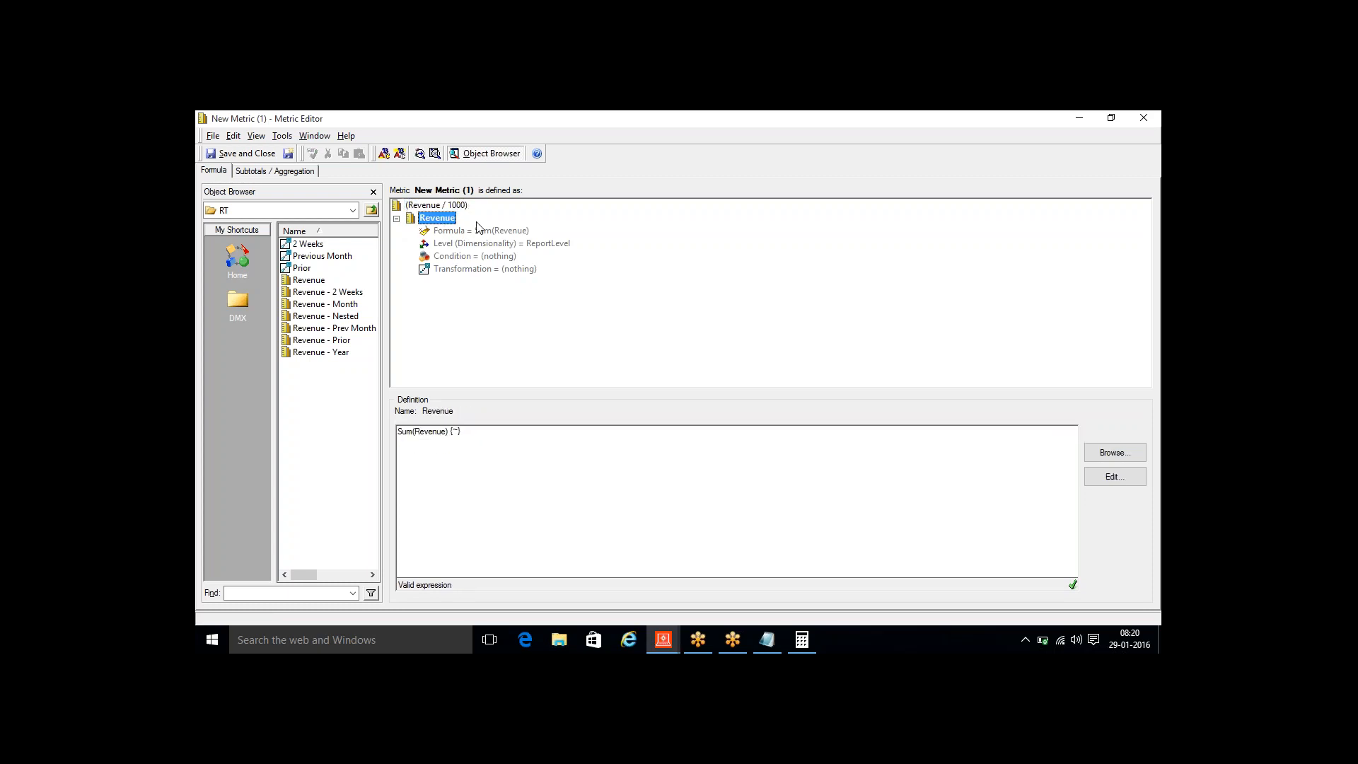
click(481, 270)
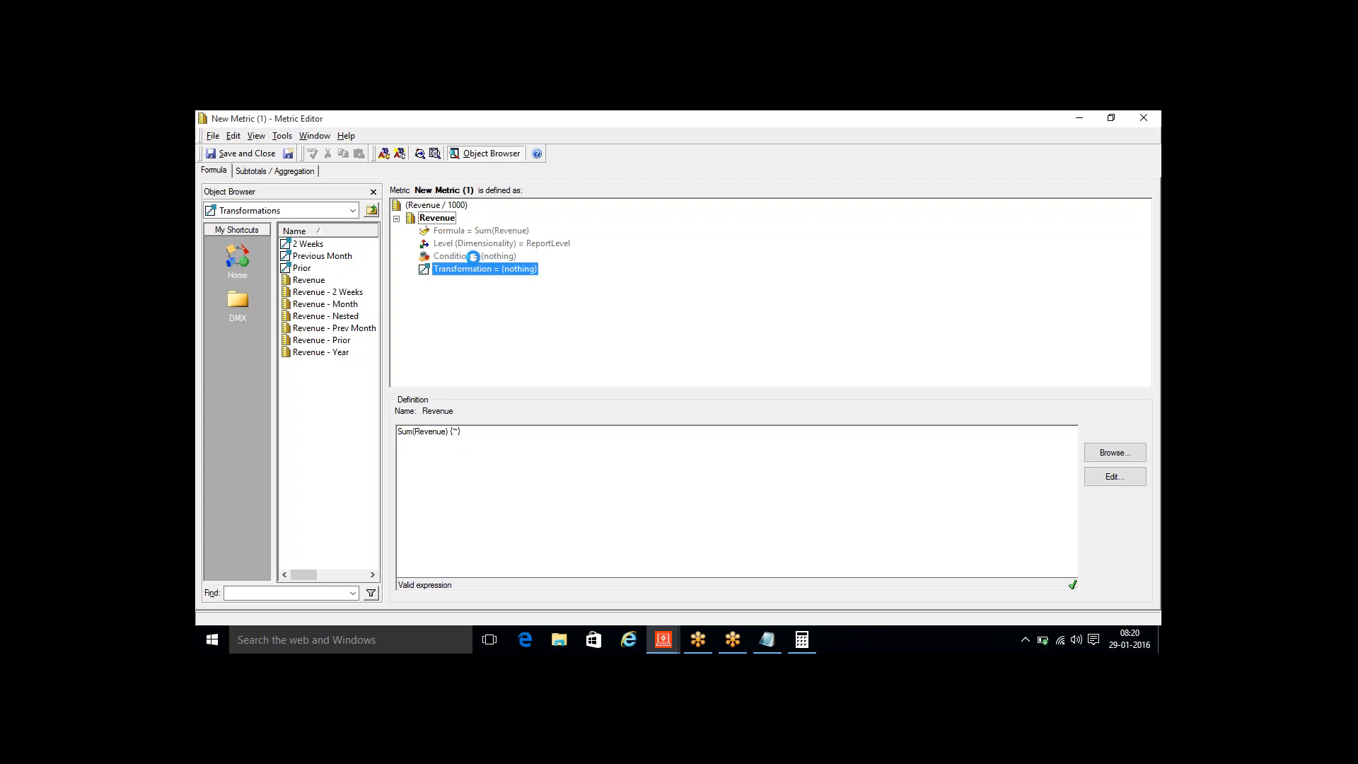
click(472, 257)
click(477, 269)
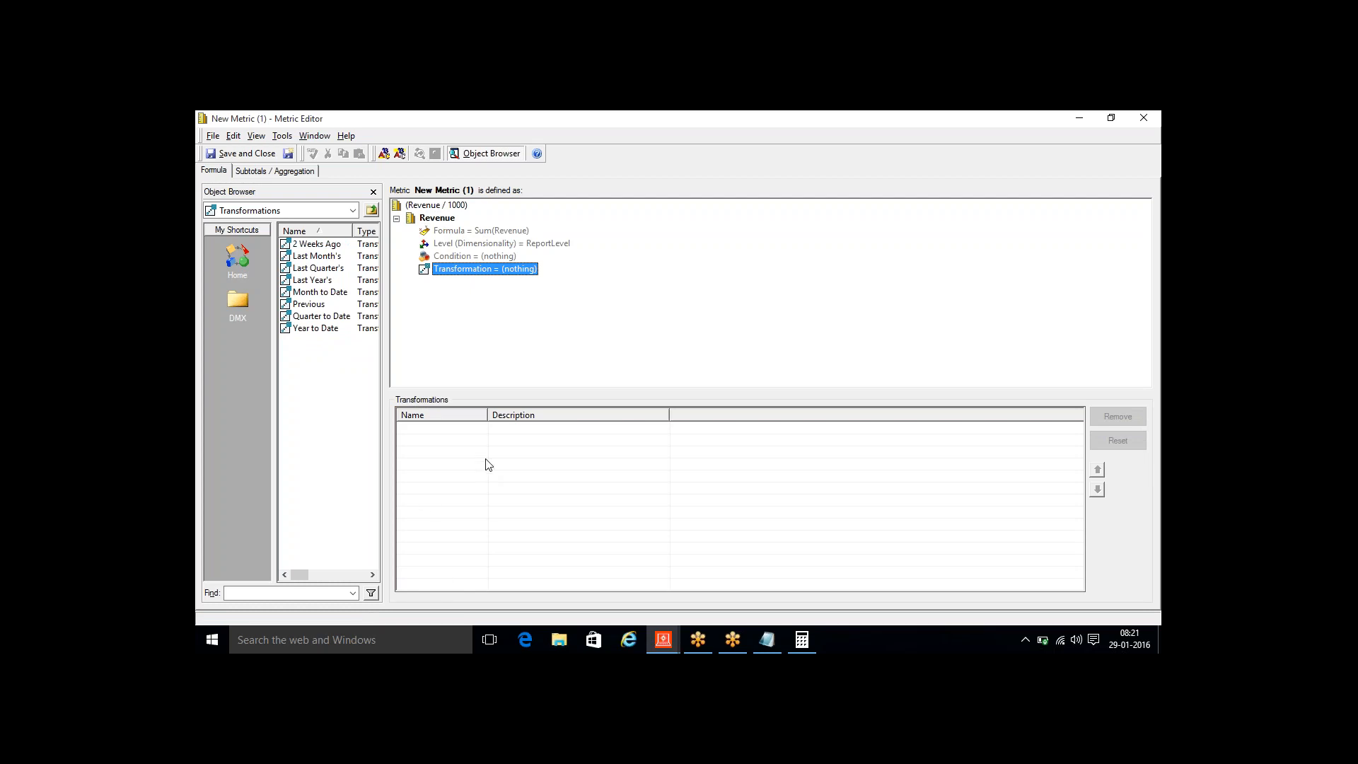
click(435, 218)
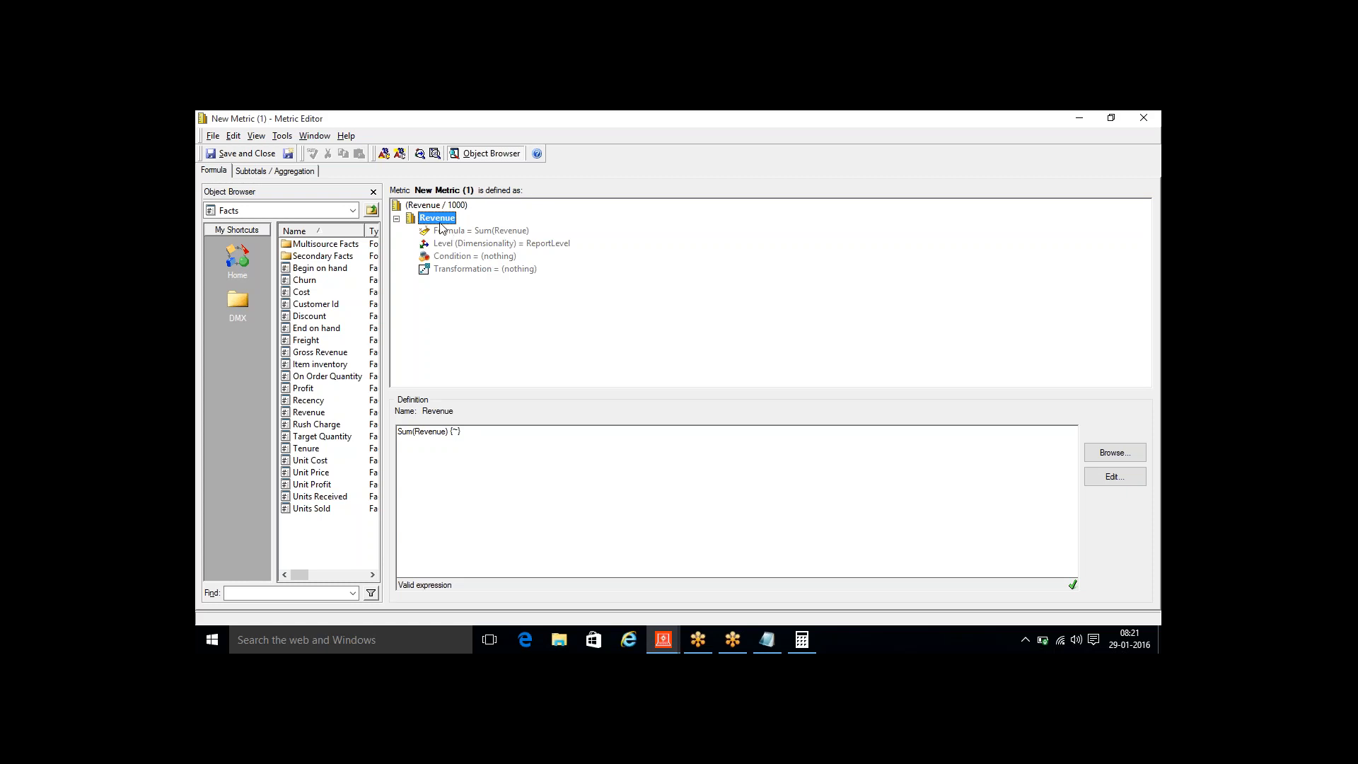
click(424, 206)
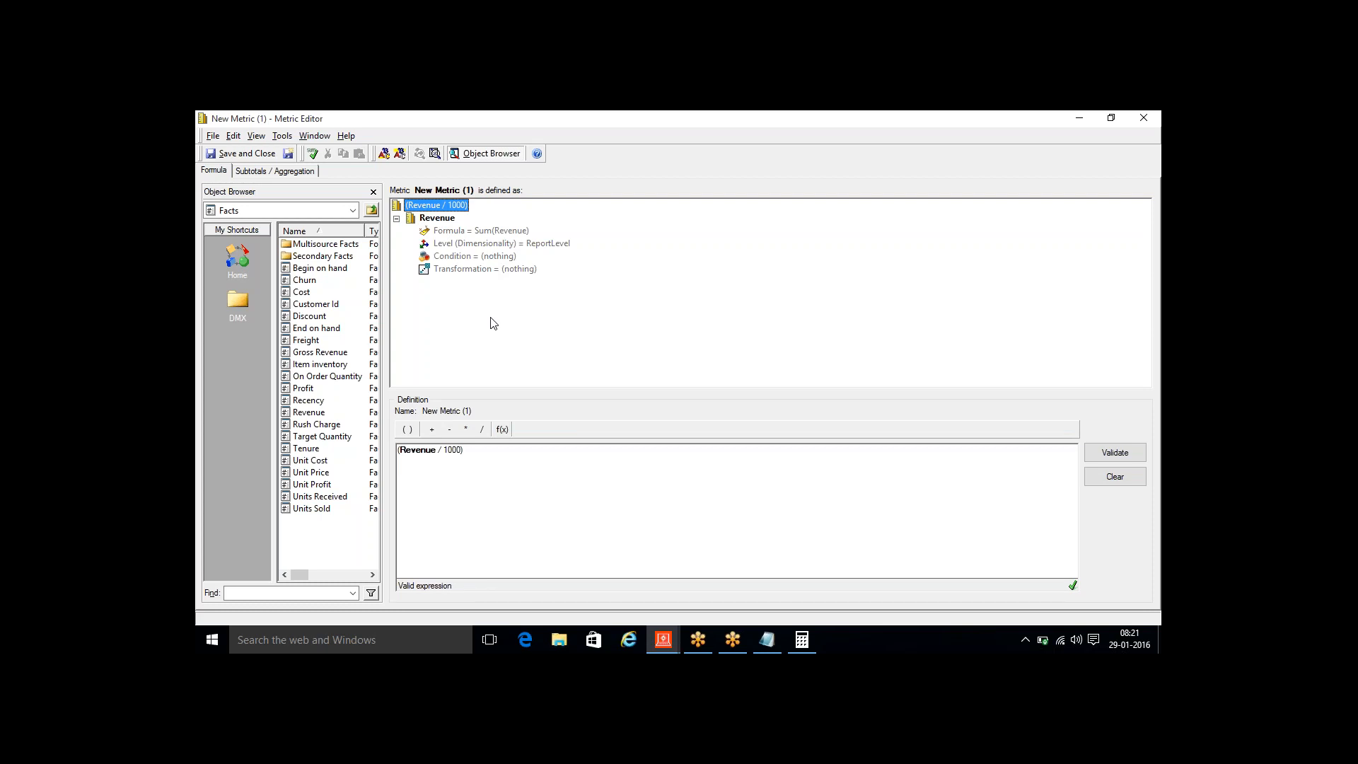
Review the nested Revenue metric's definition and level, and save the compound metric in the RT folder as Rev / 1000
click(446, 219)
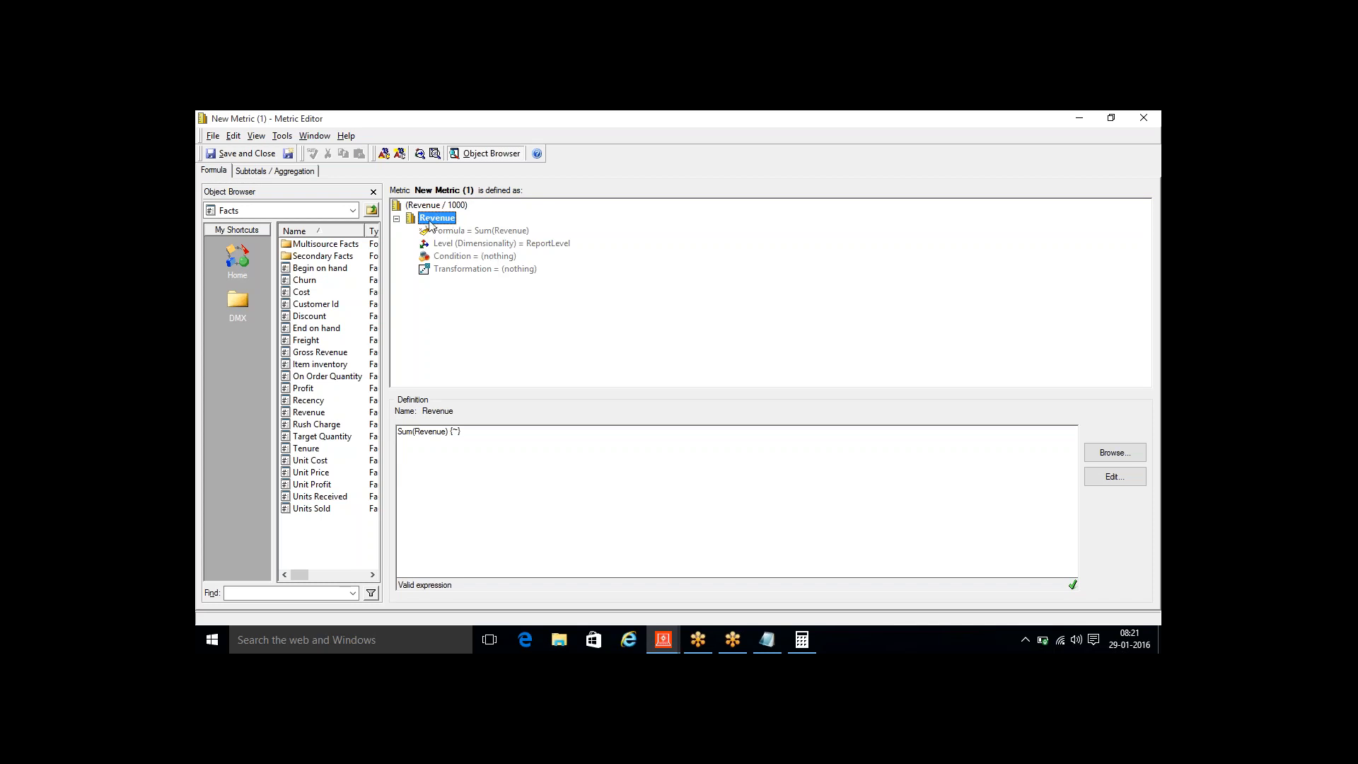
click(486, 244)
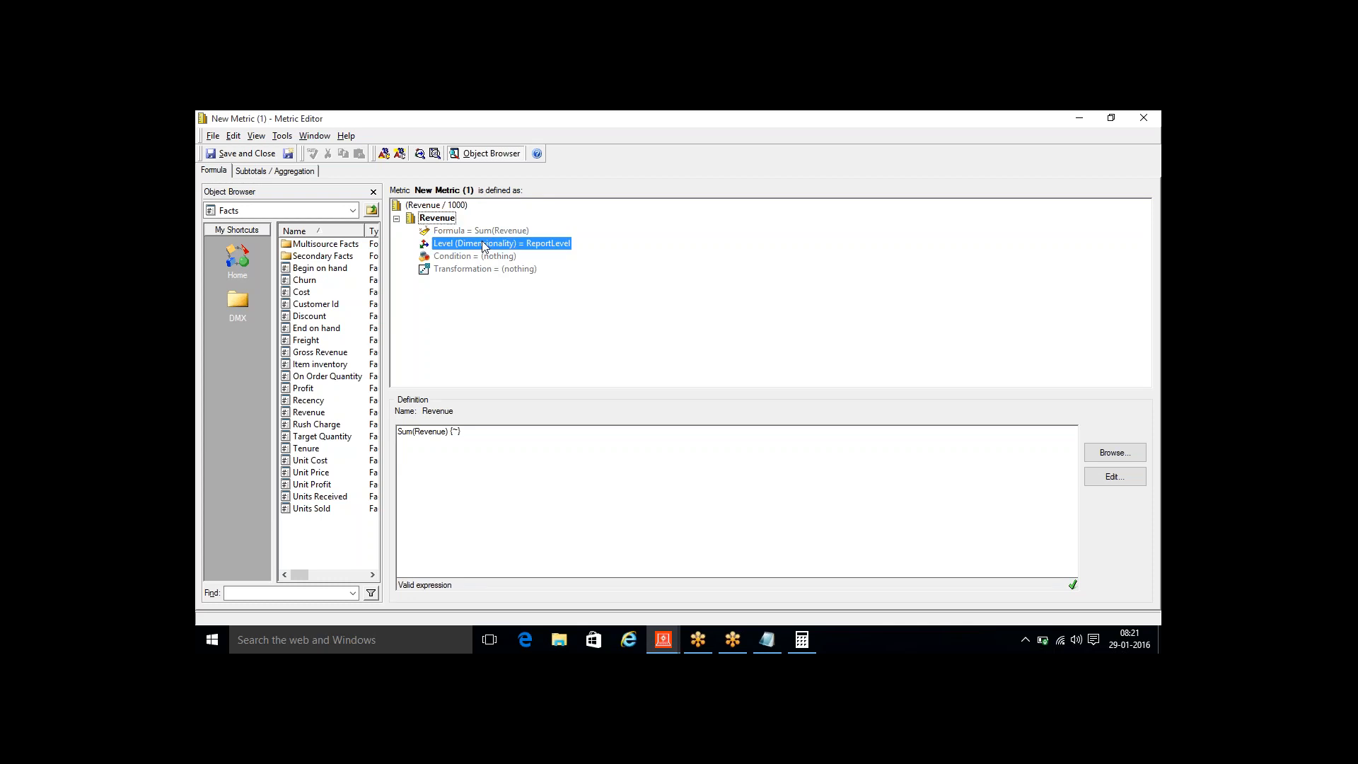
click(433, 217)
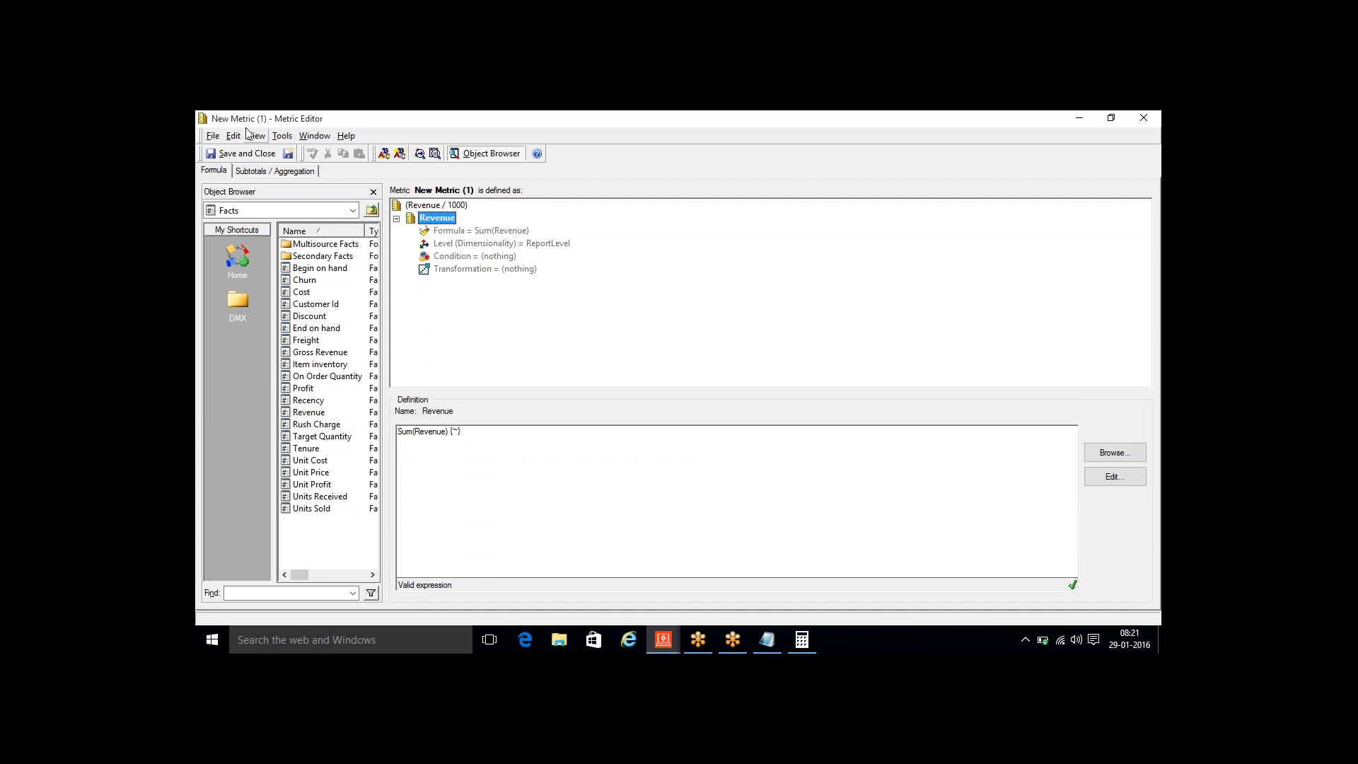
key(ctrl+s)
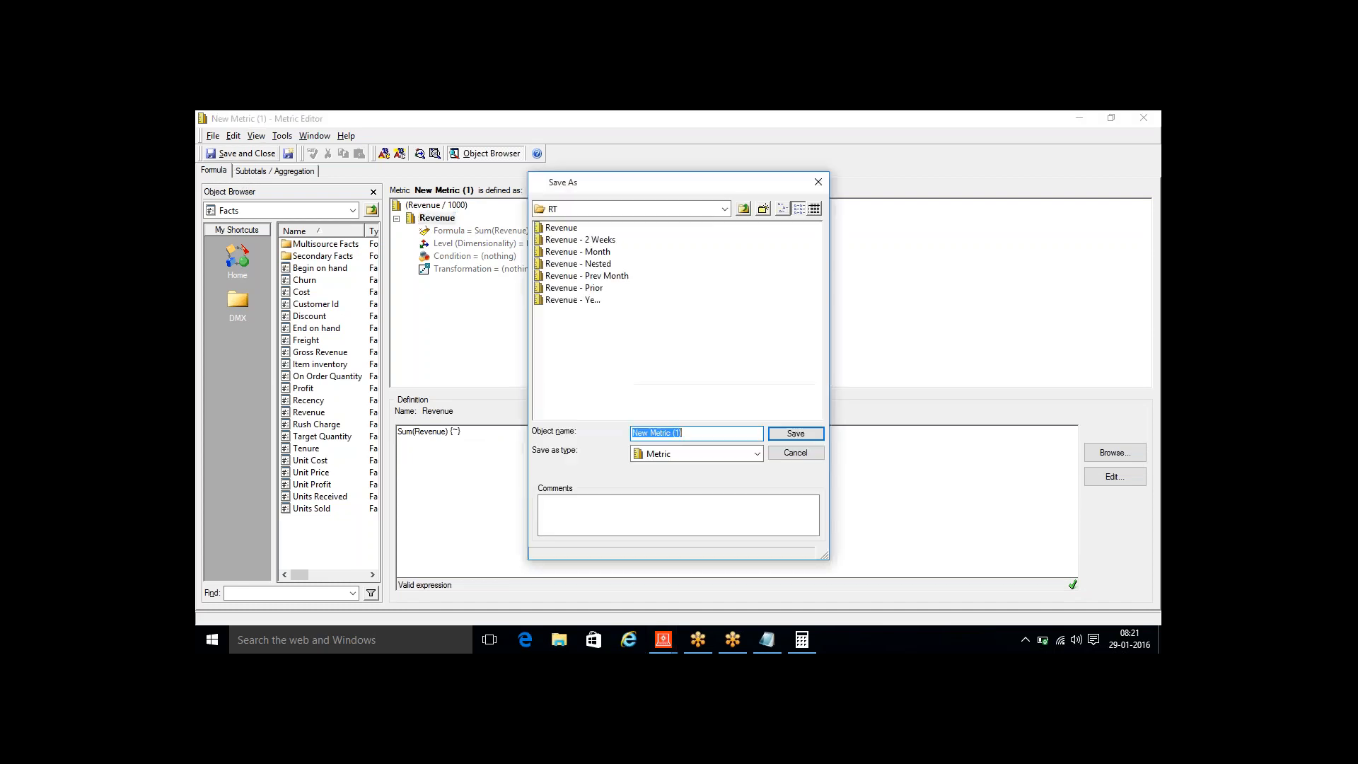
text(Rev / 1000)
key(Return)
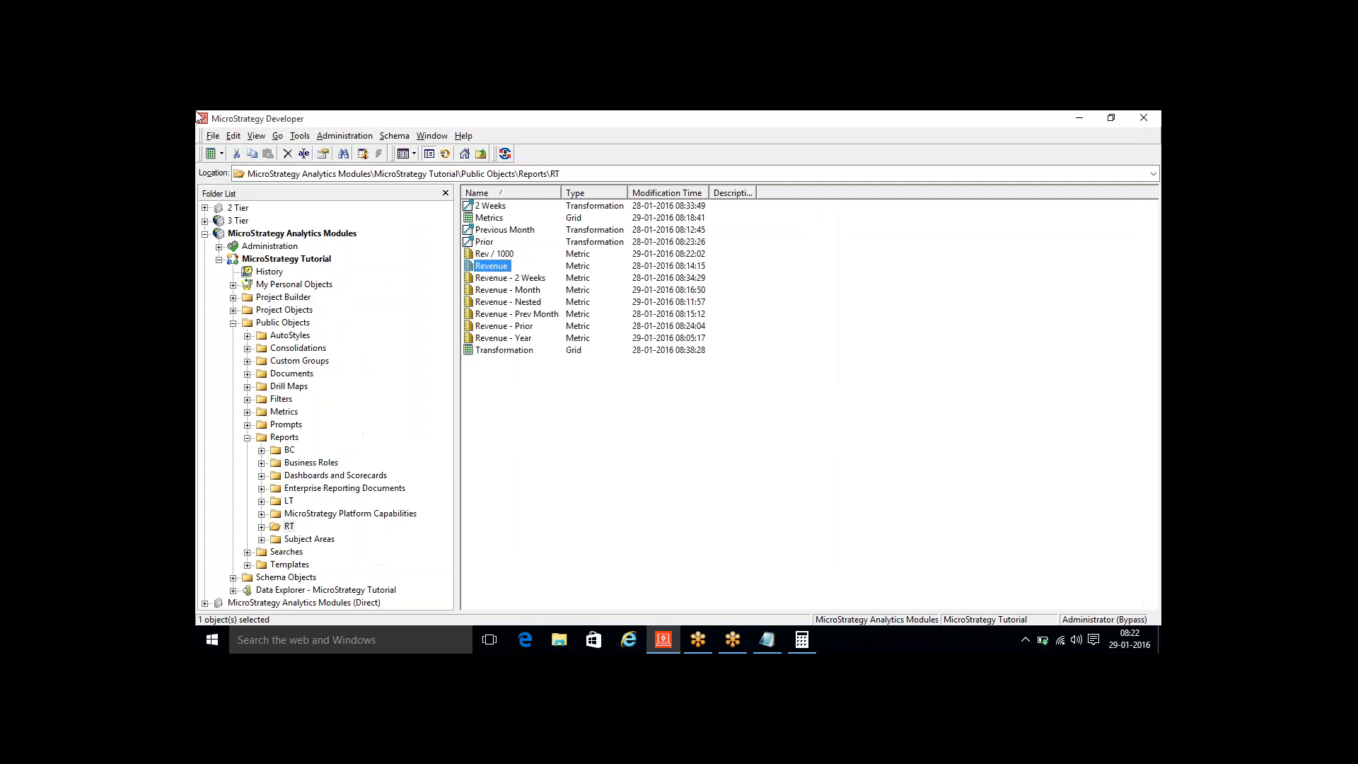
Create another empty metric in the RT folder and maximize its editor
click(221, 153)
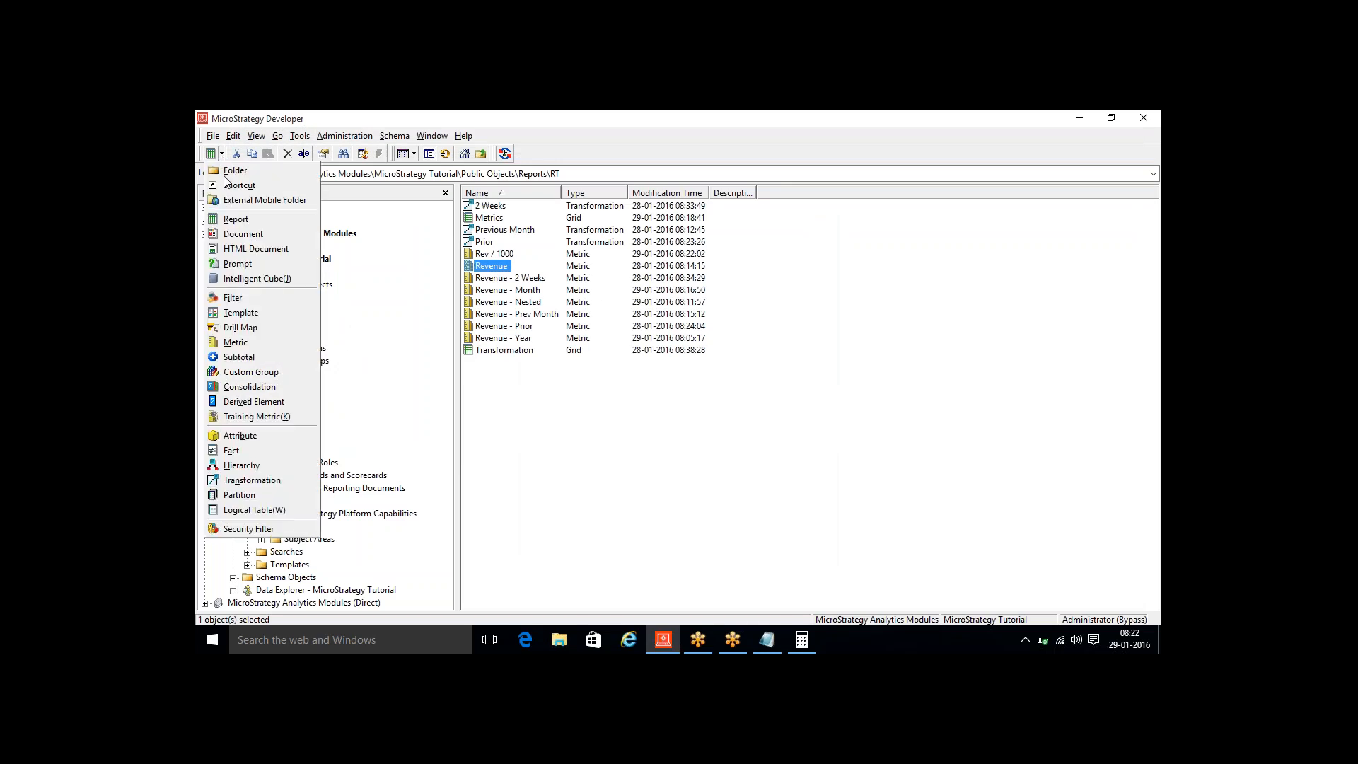
click(244, 343)
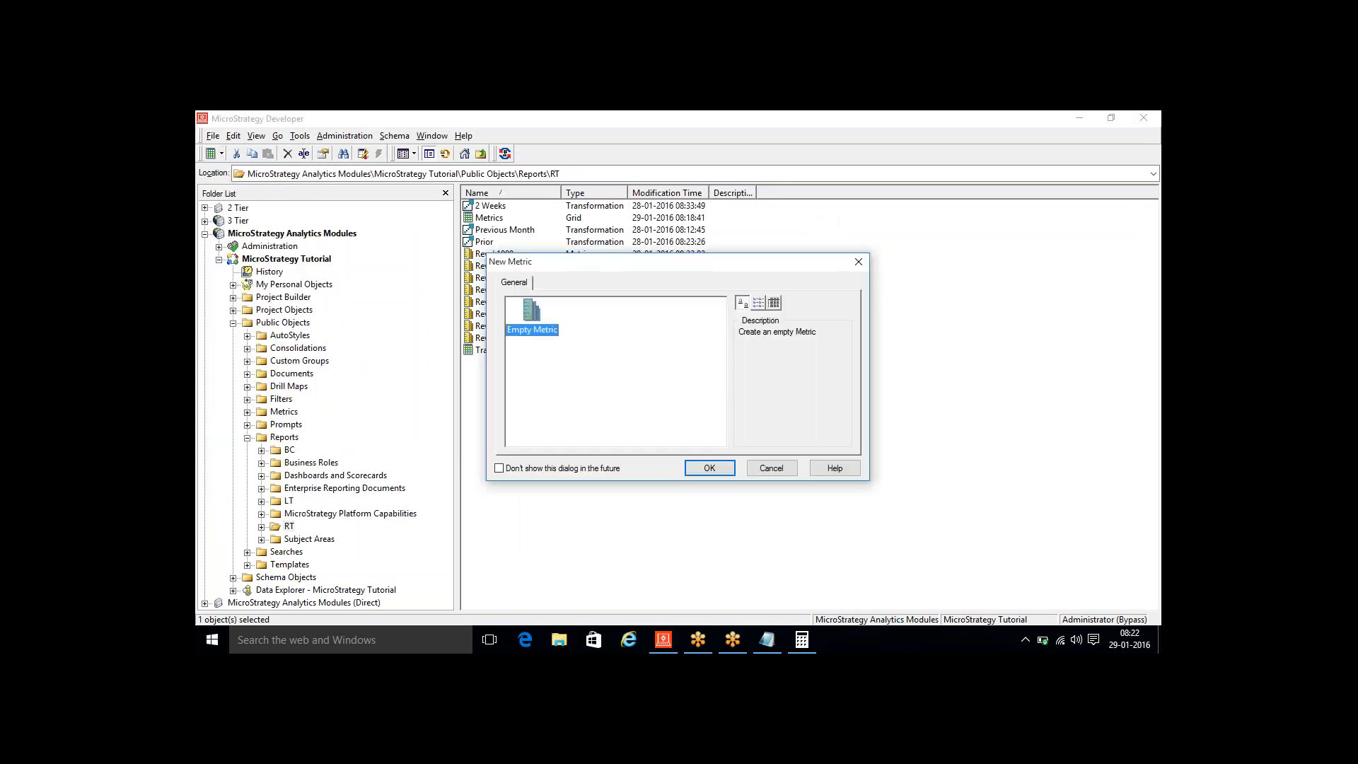
click(708, 467)
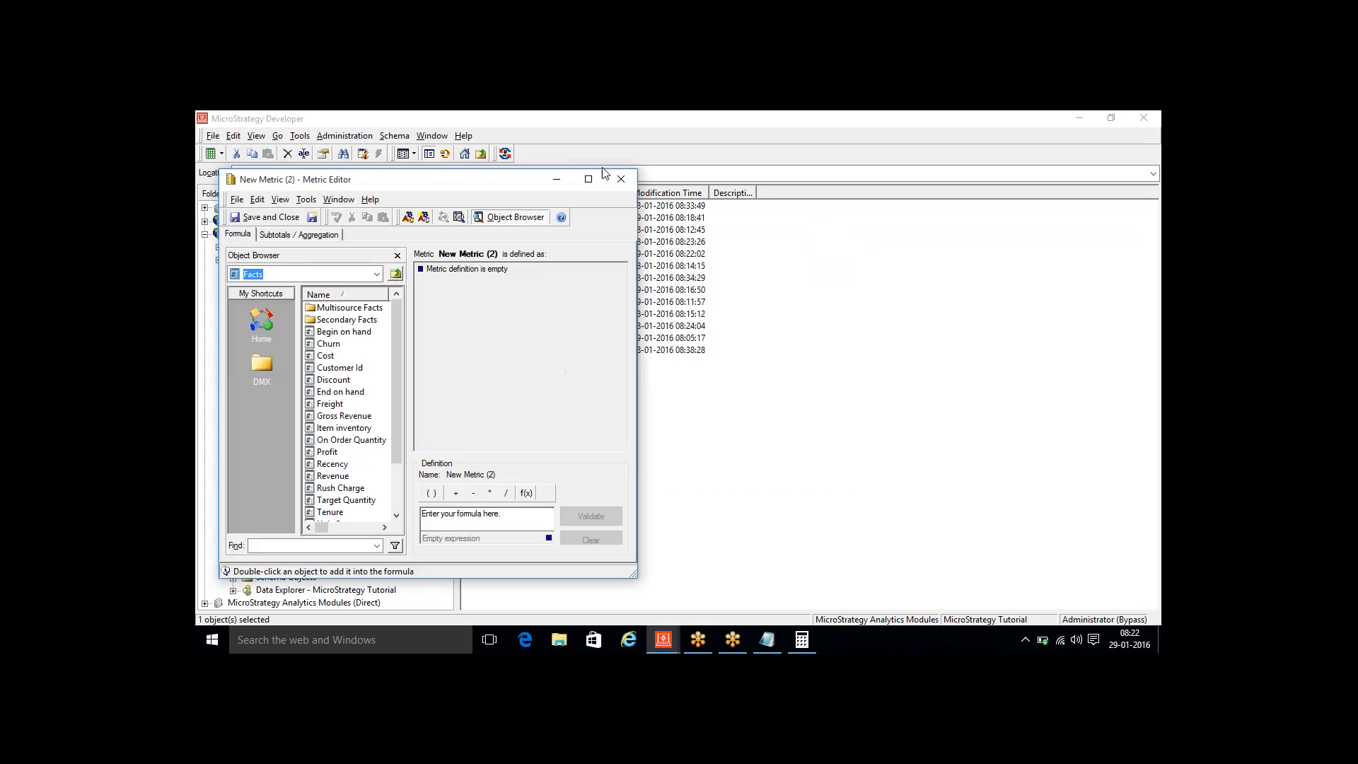
click(588, 181)
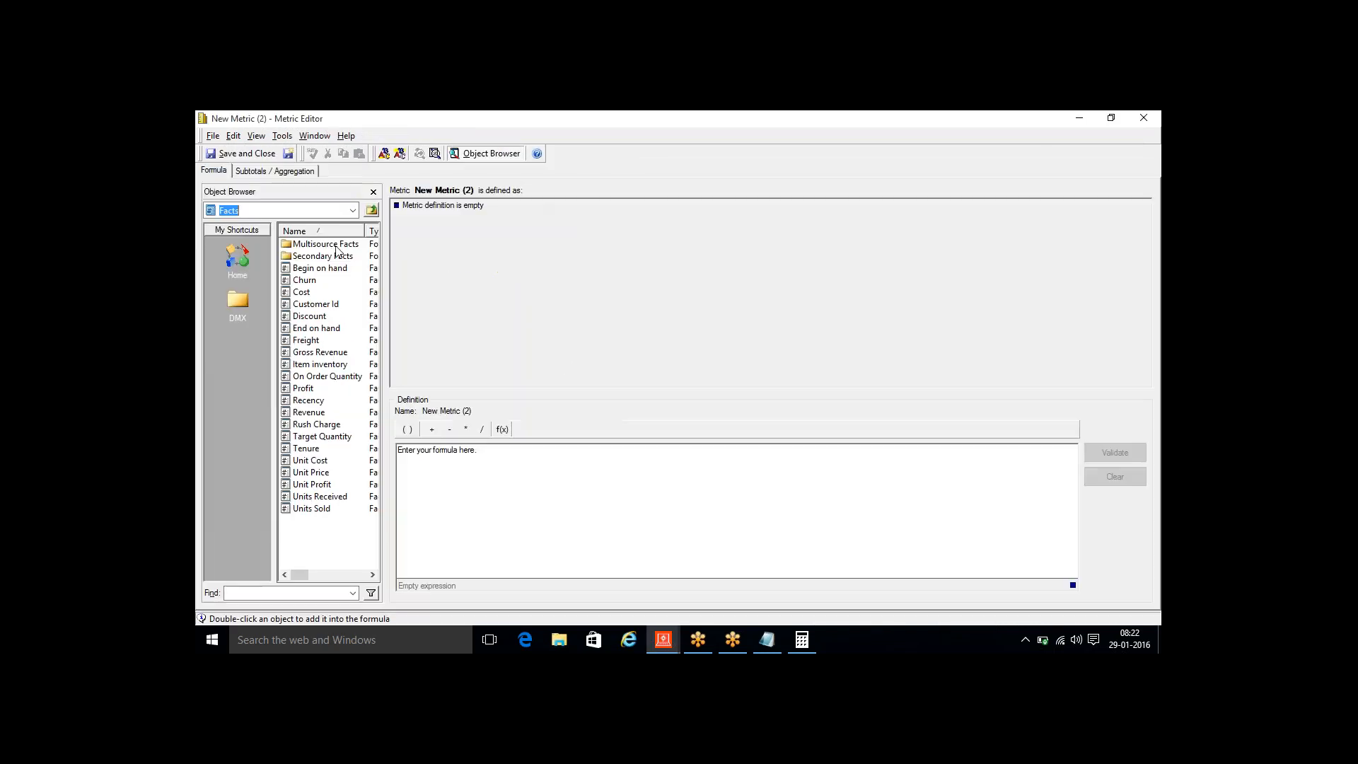
Define the new metric as Revenue divided by Revenue - Year, using the metrics from the RT folder under Public Objects' Reports
click(352, 210)
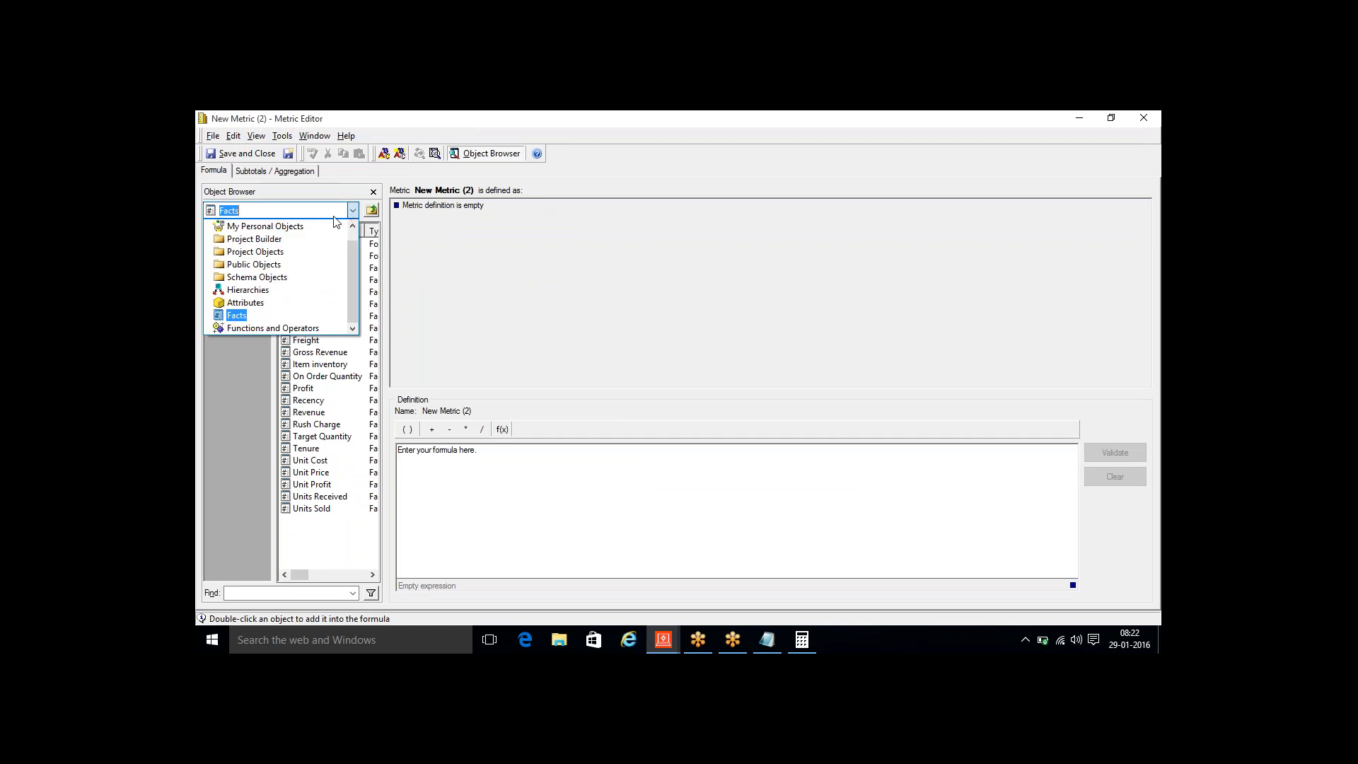
click(272, 263)
double_click(305, 340)
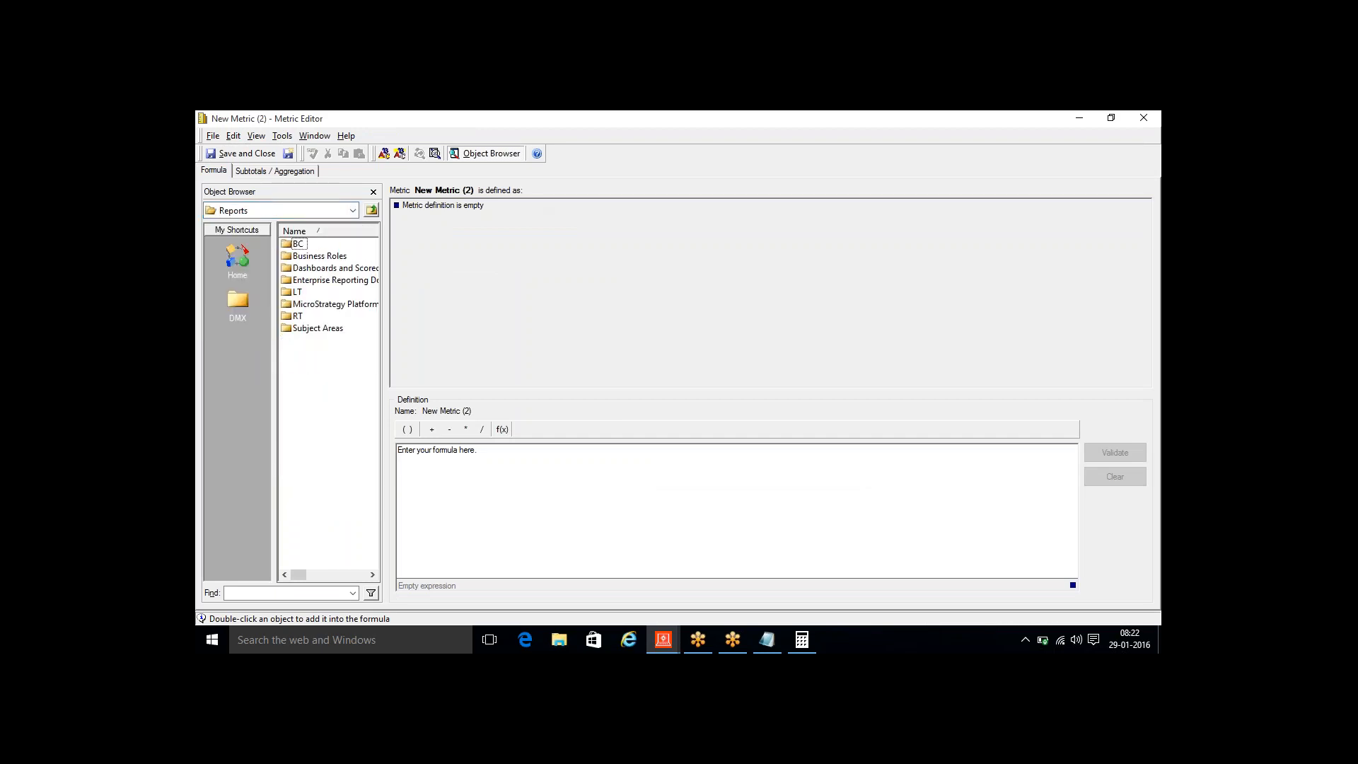
double_click(302, 316)
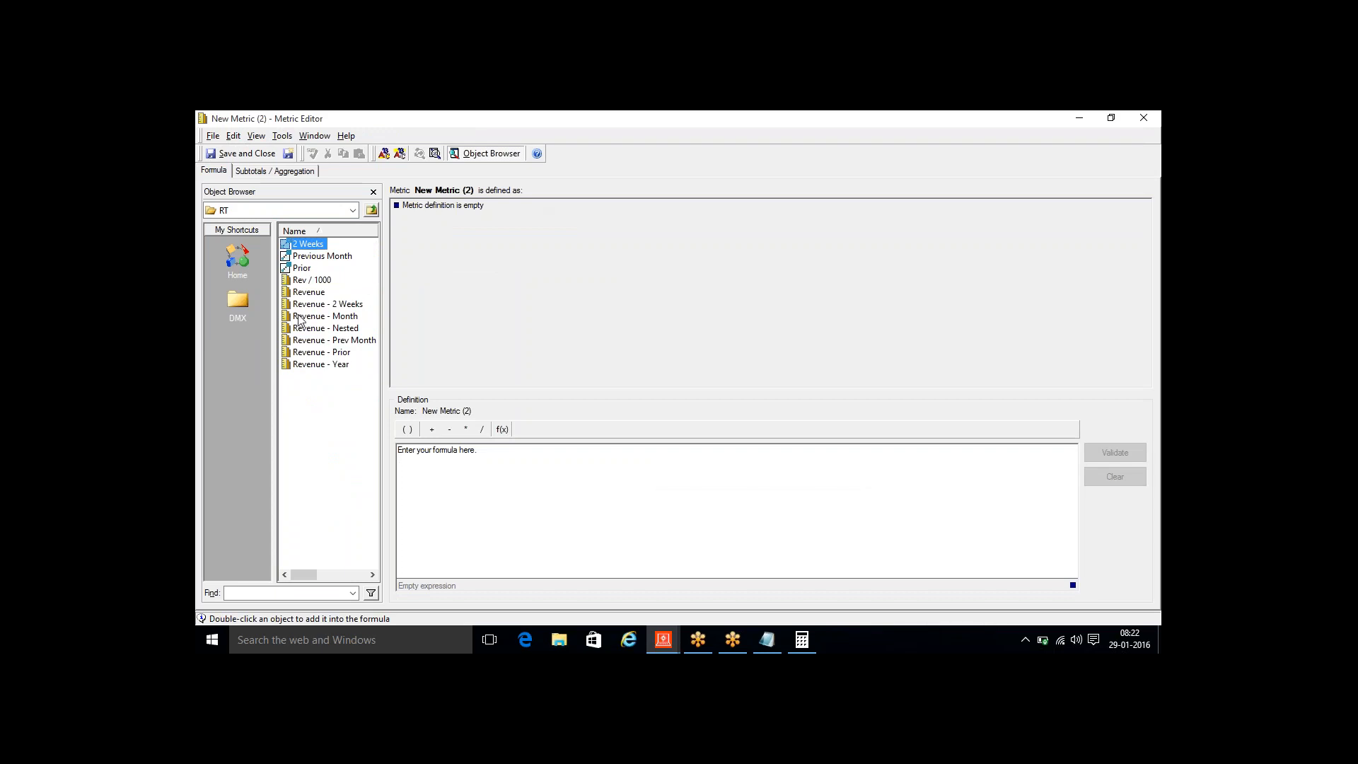
double_click(308, 291)
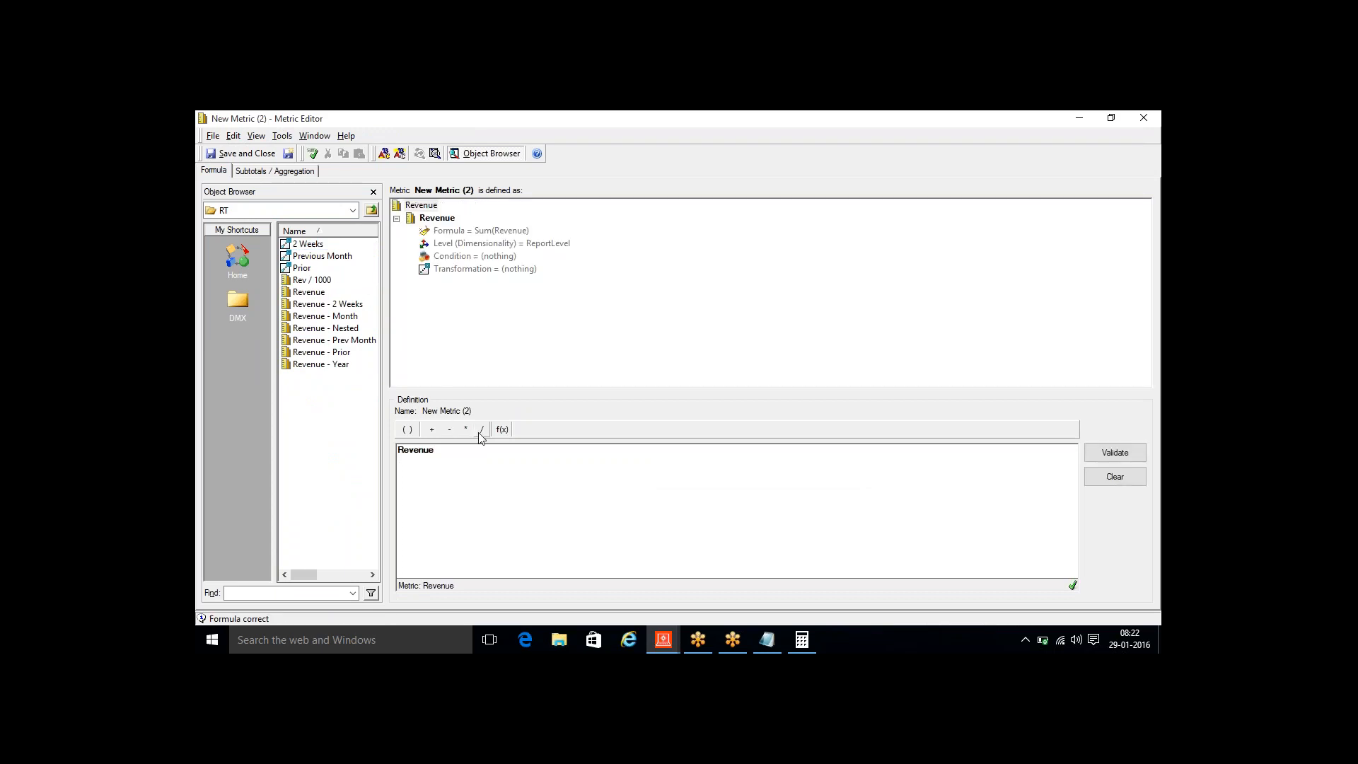
click(480, 433)
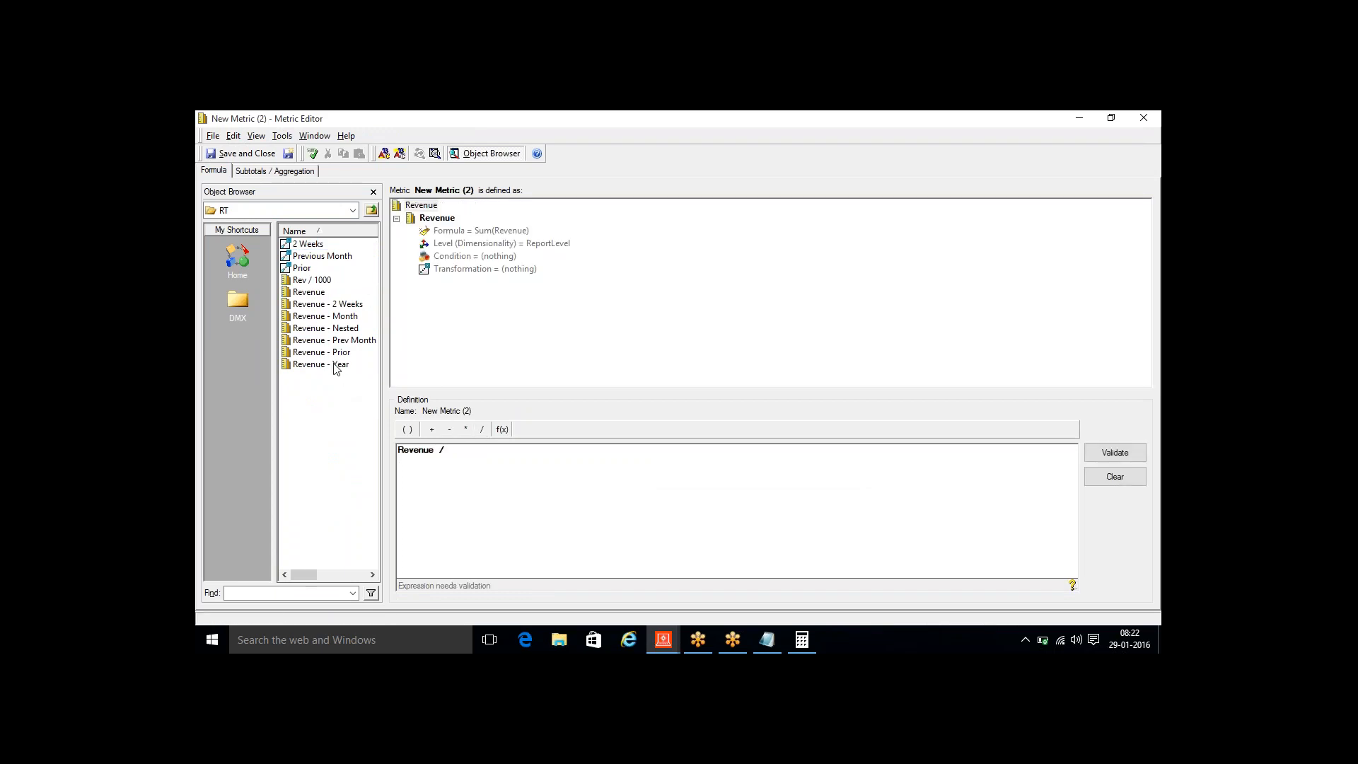
click(333, 364)
double_click(332, 365)
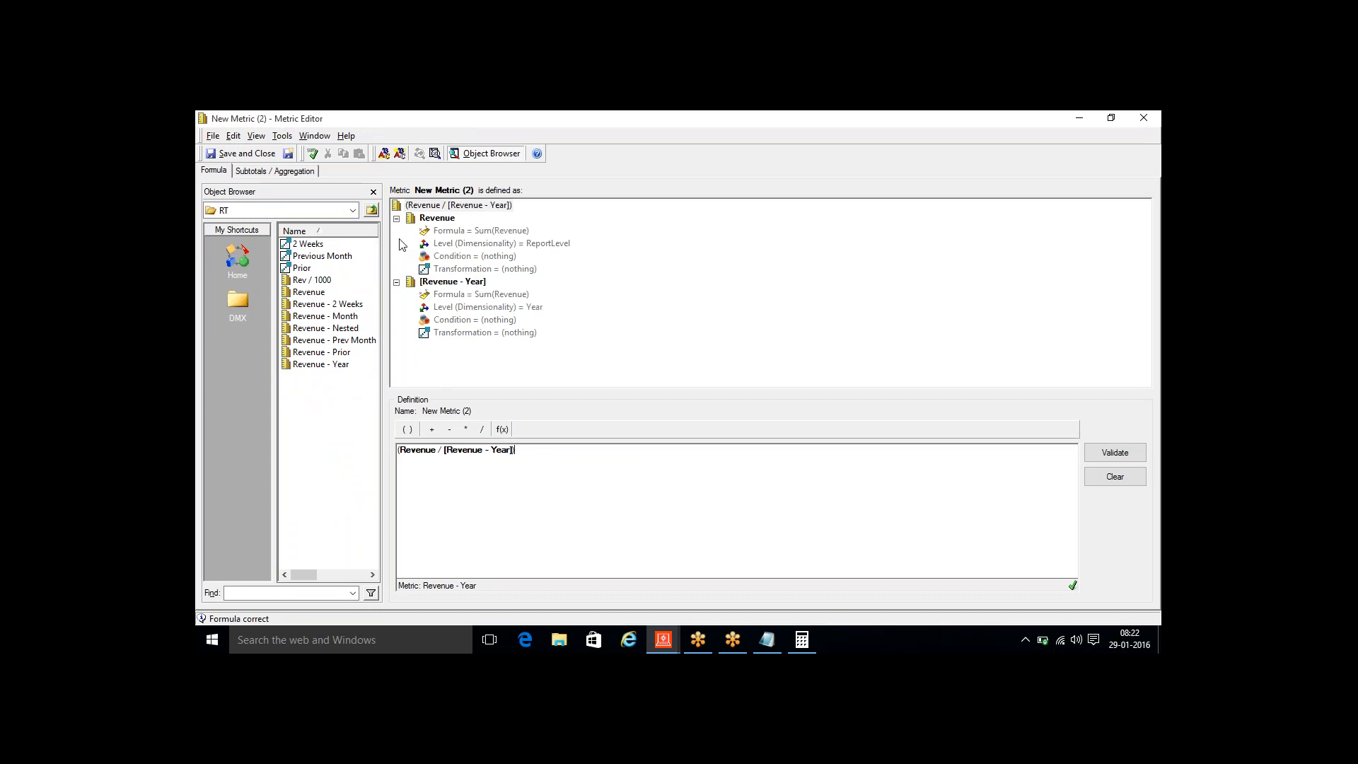
Format the new ratio metric's values with the Percent number category
click(399, 154)
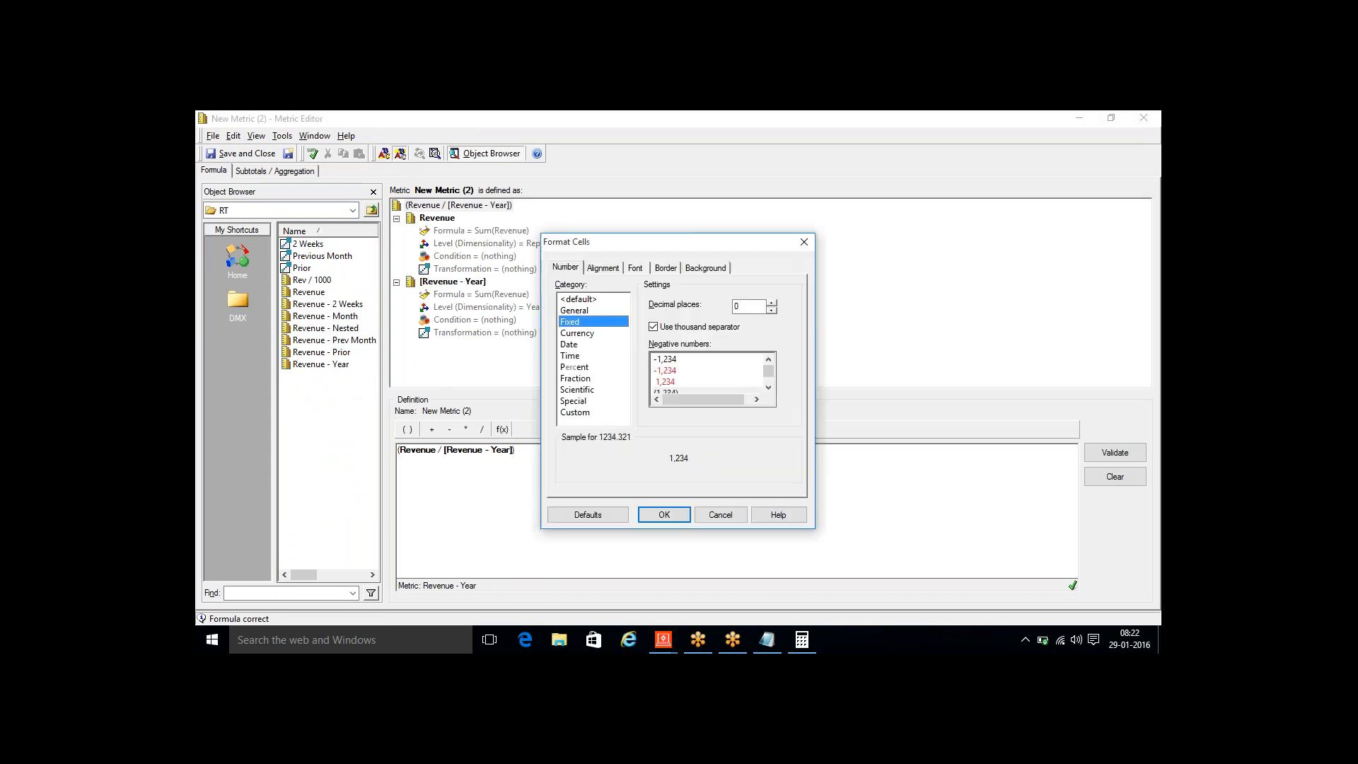
click(575, 368)
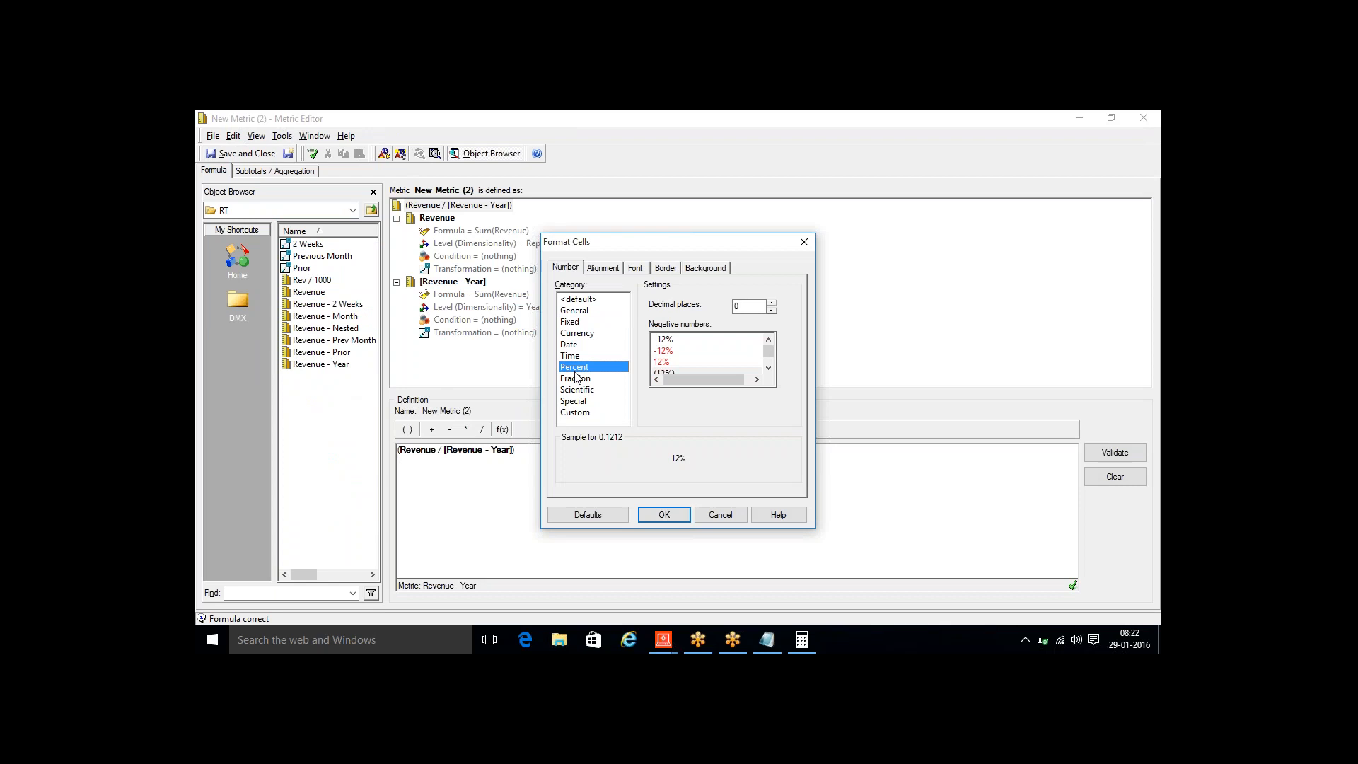
click(664, 514)
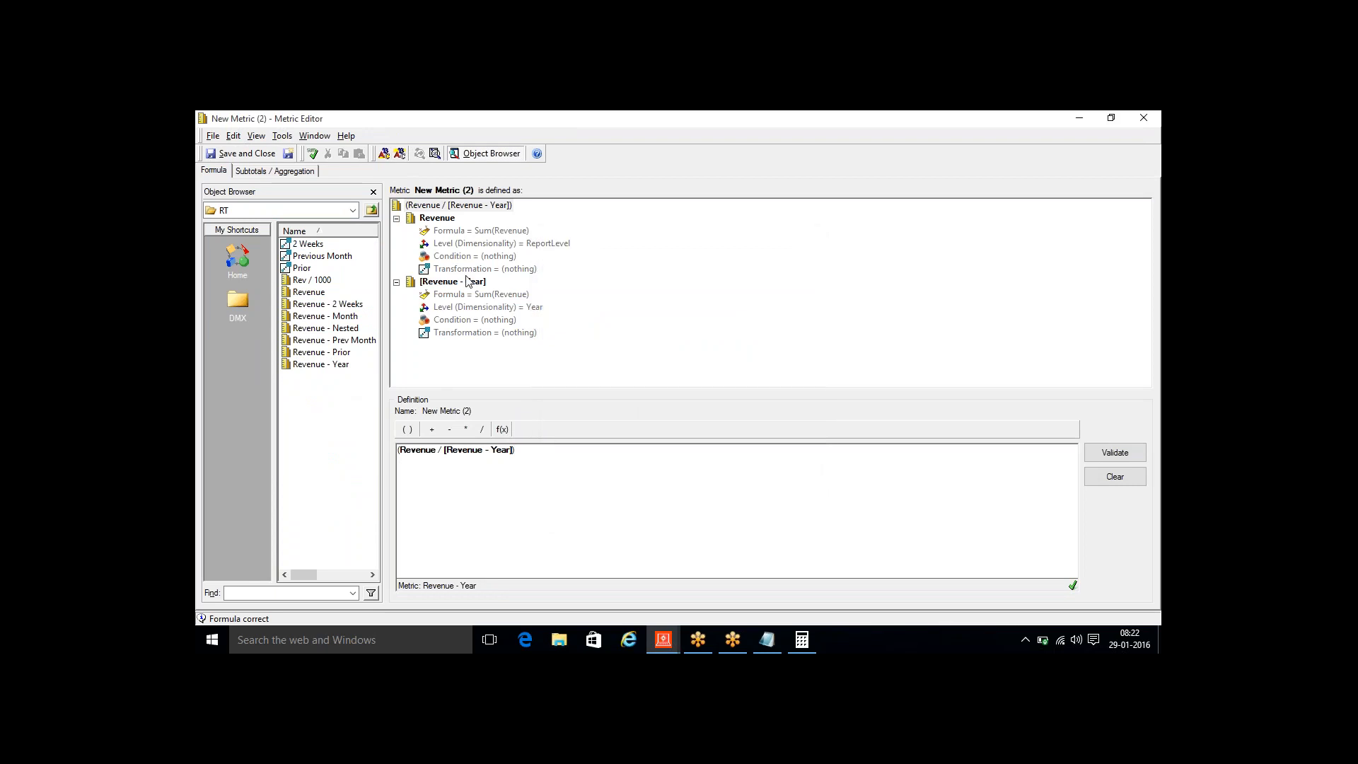
Examine the ratio metric's definition, comparing the levels and formulas of Revenue and Revenue - Year with the overall expression
click(451, 219)
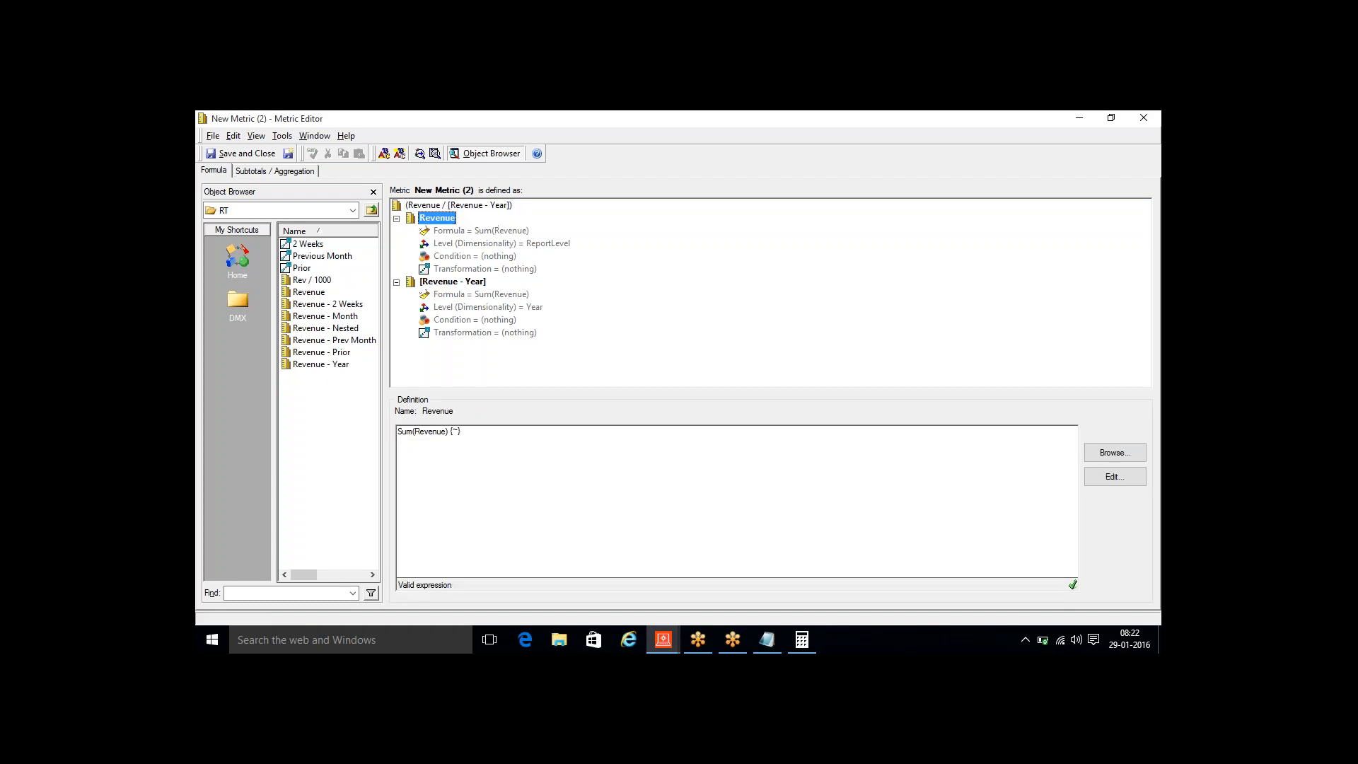
click(453, 282)
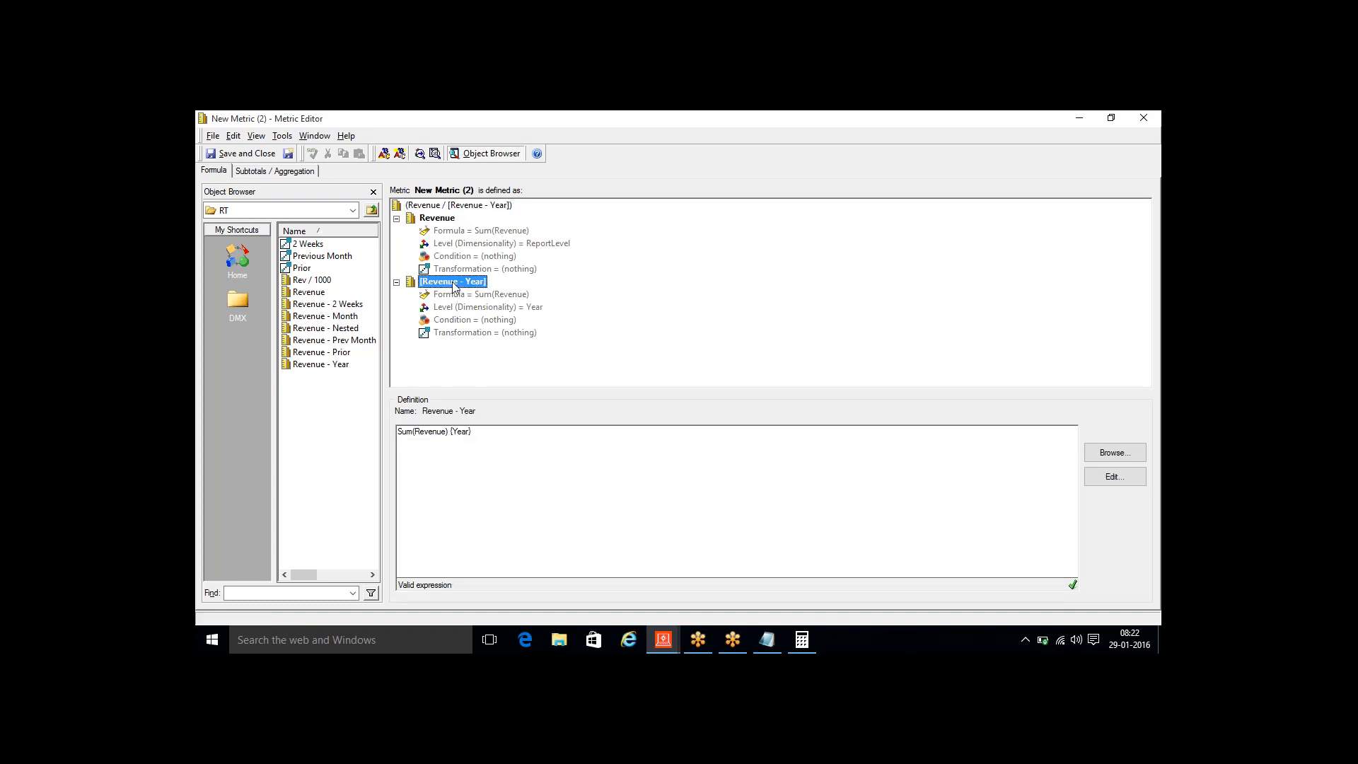
click(434, 220)
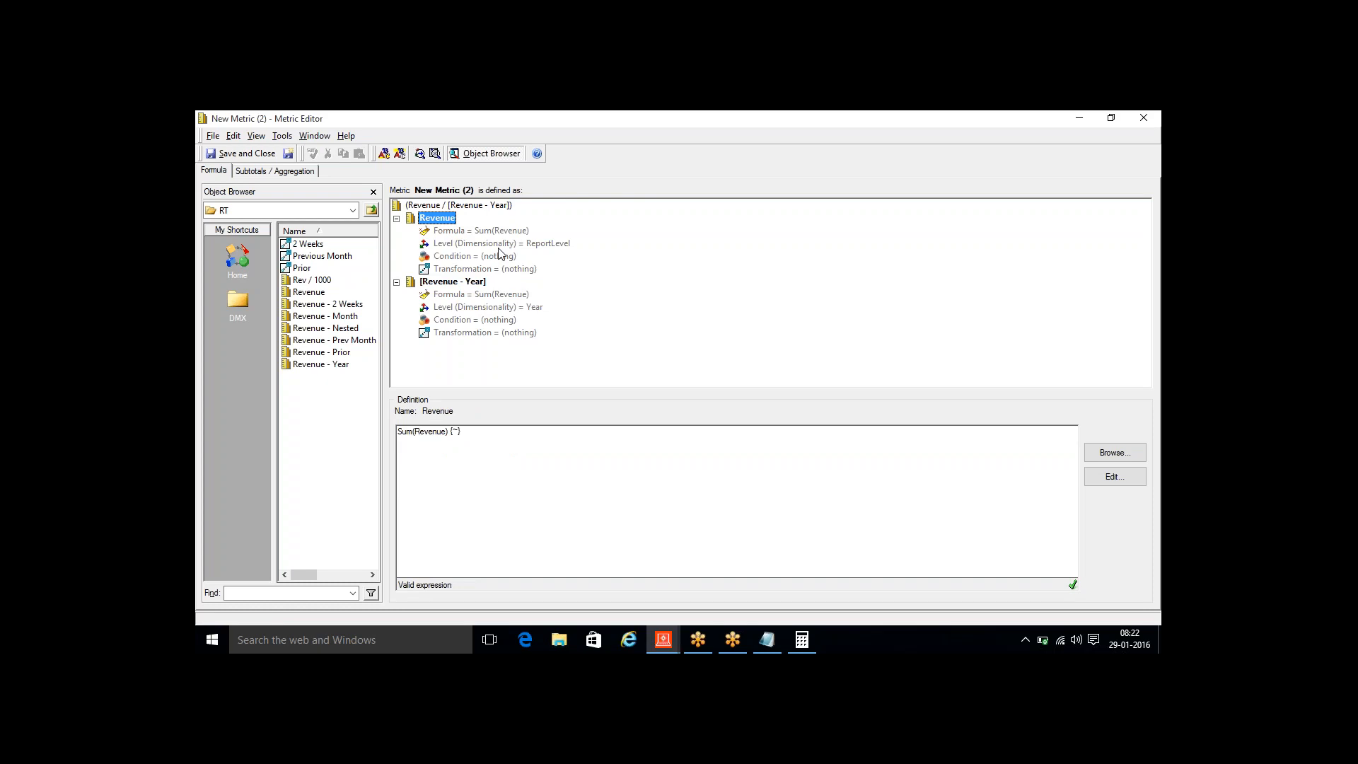
click(442, 282)
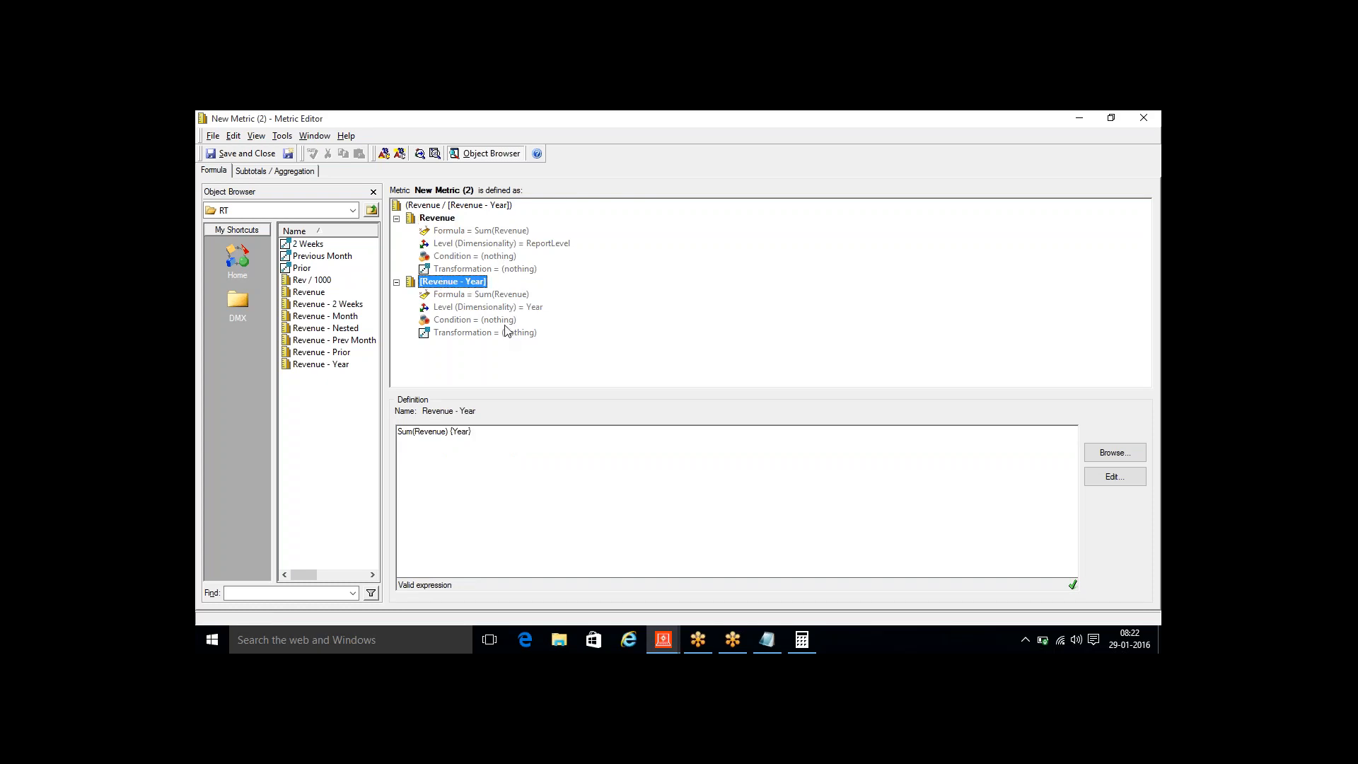
click(397, 219)
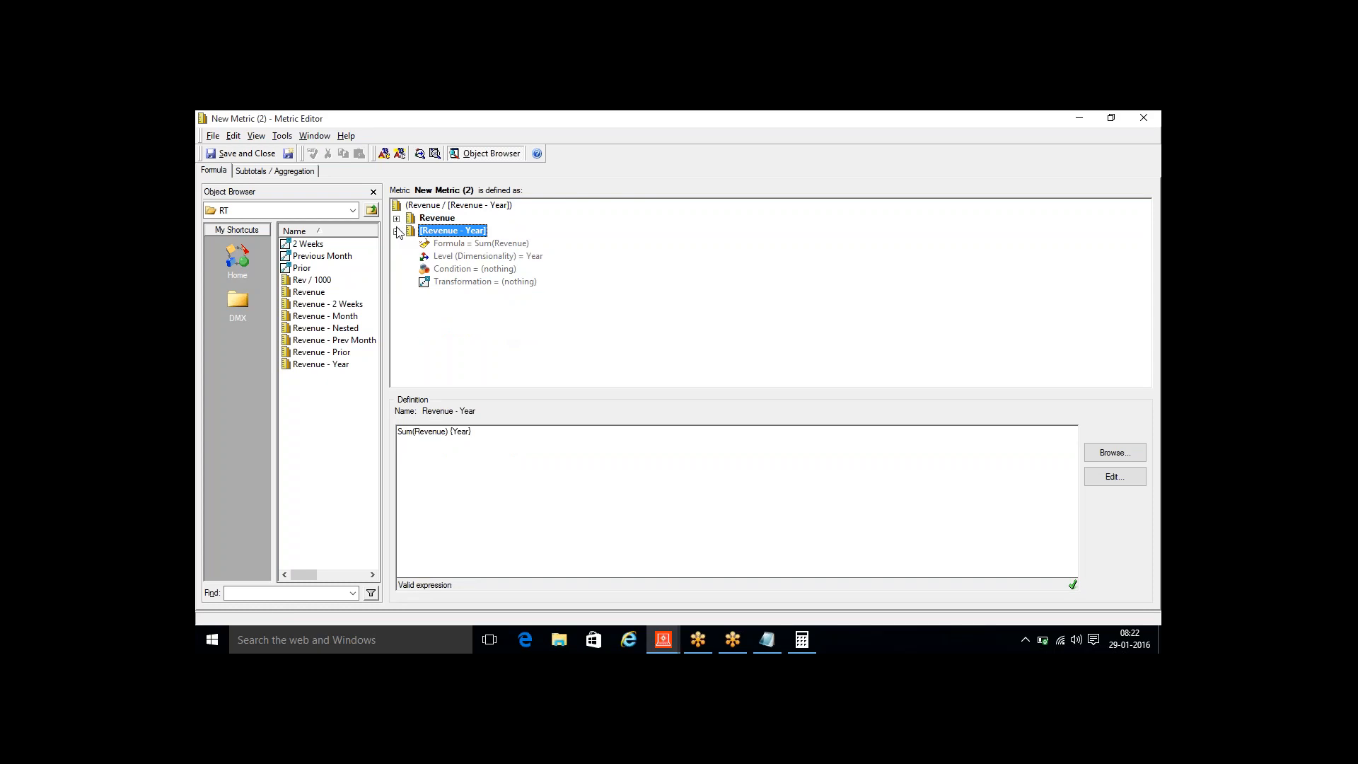
click(397, 232)
click(428, 206)
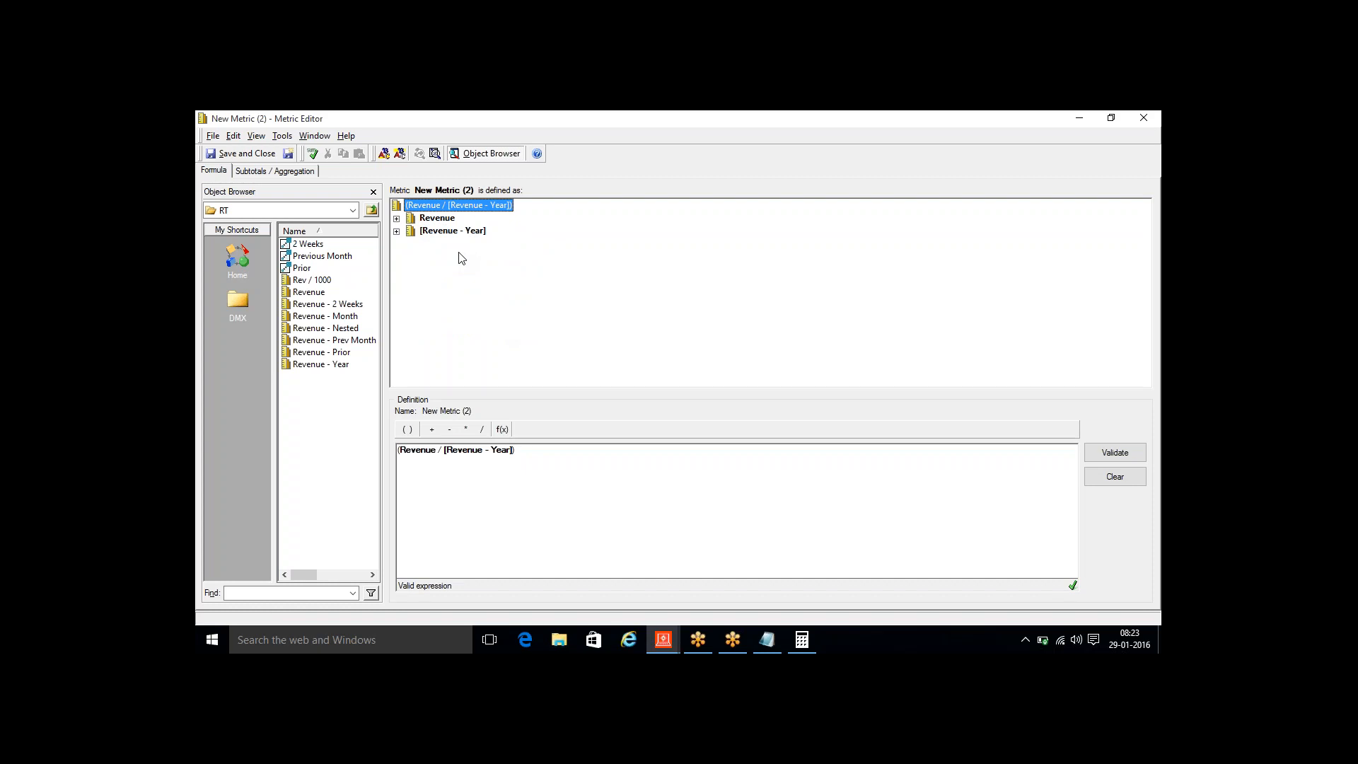
click(436, 221)
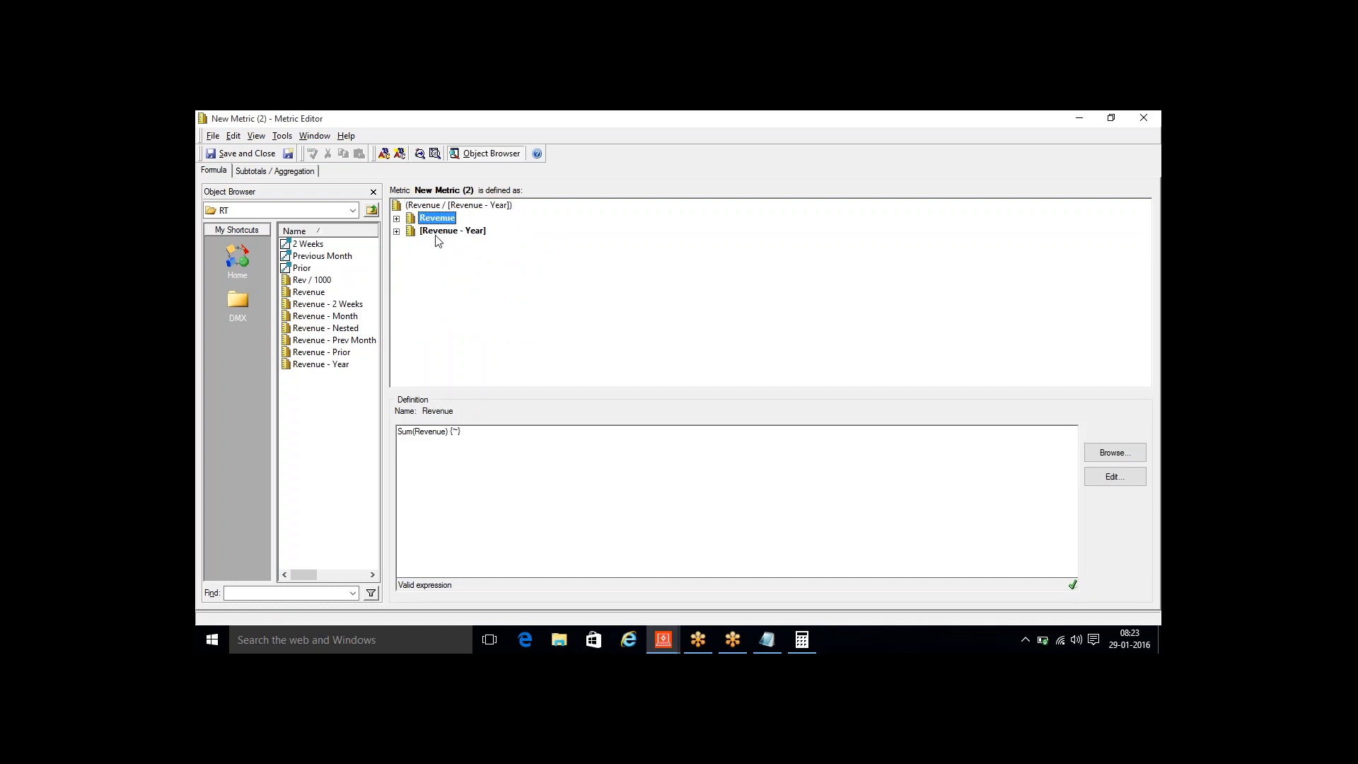
click(435, 234)
click(436, 221)
click(433, 233)
click(428, 207)
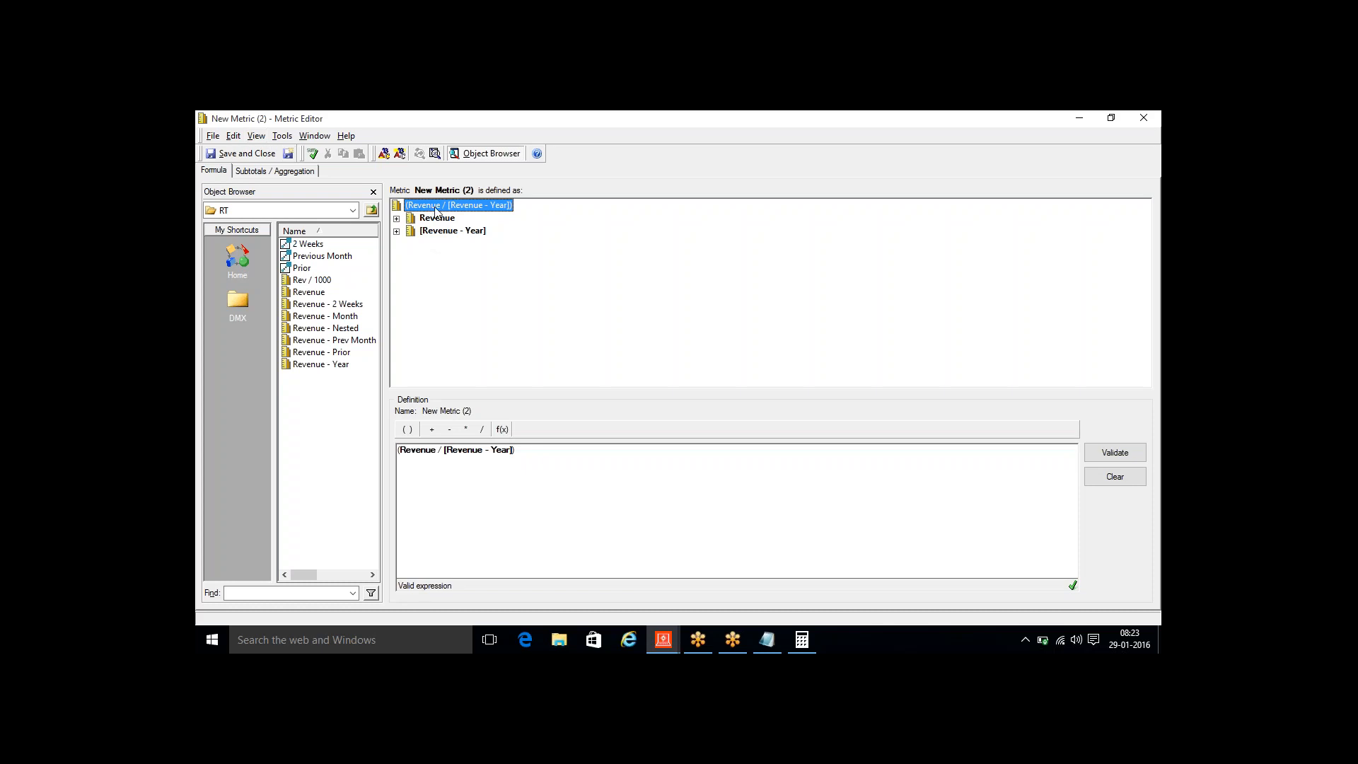
Save and close the ratio metric in the RT folder under the name Rev/Rev Year
click(253, 154)
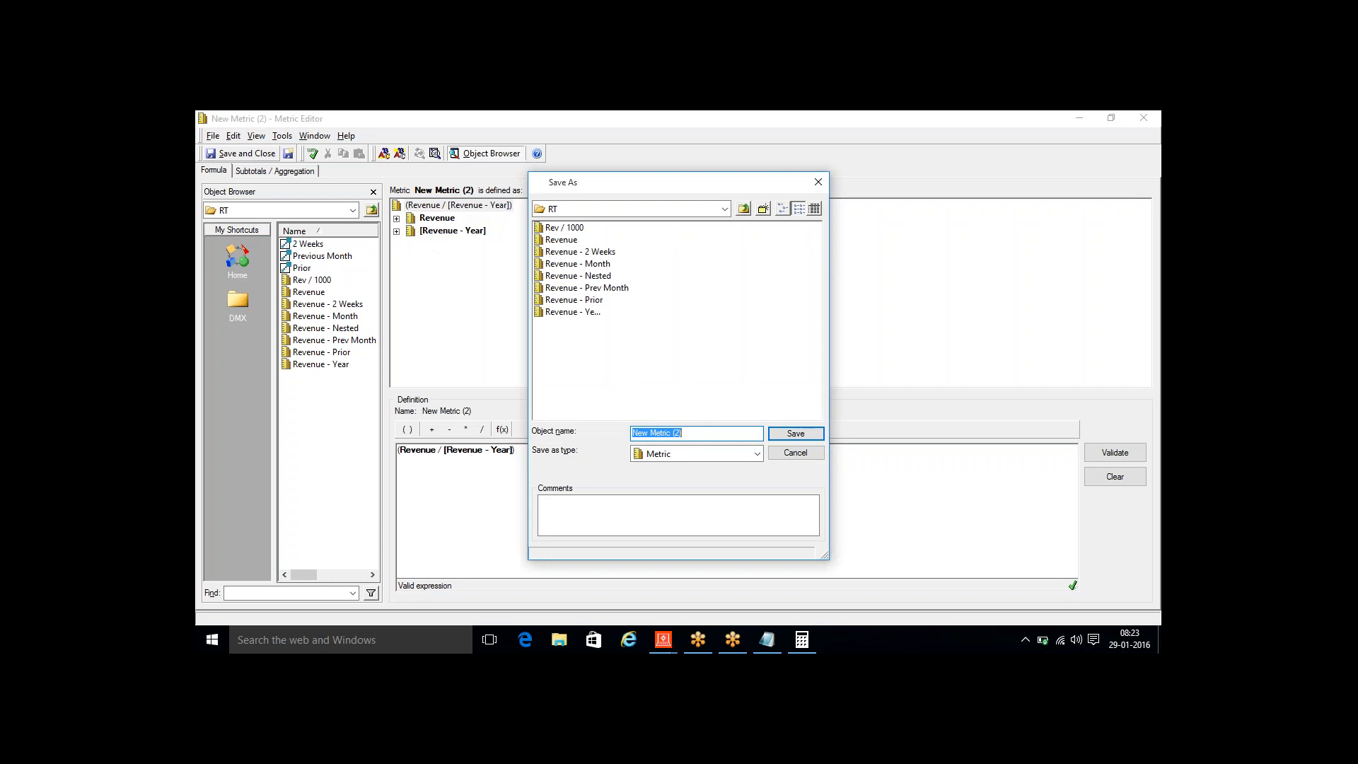
text(Rev/Rev YEa)
key(BackSpace)
key(BackSpace)
key(BackSpace)
text(ear)
key(Return)
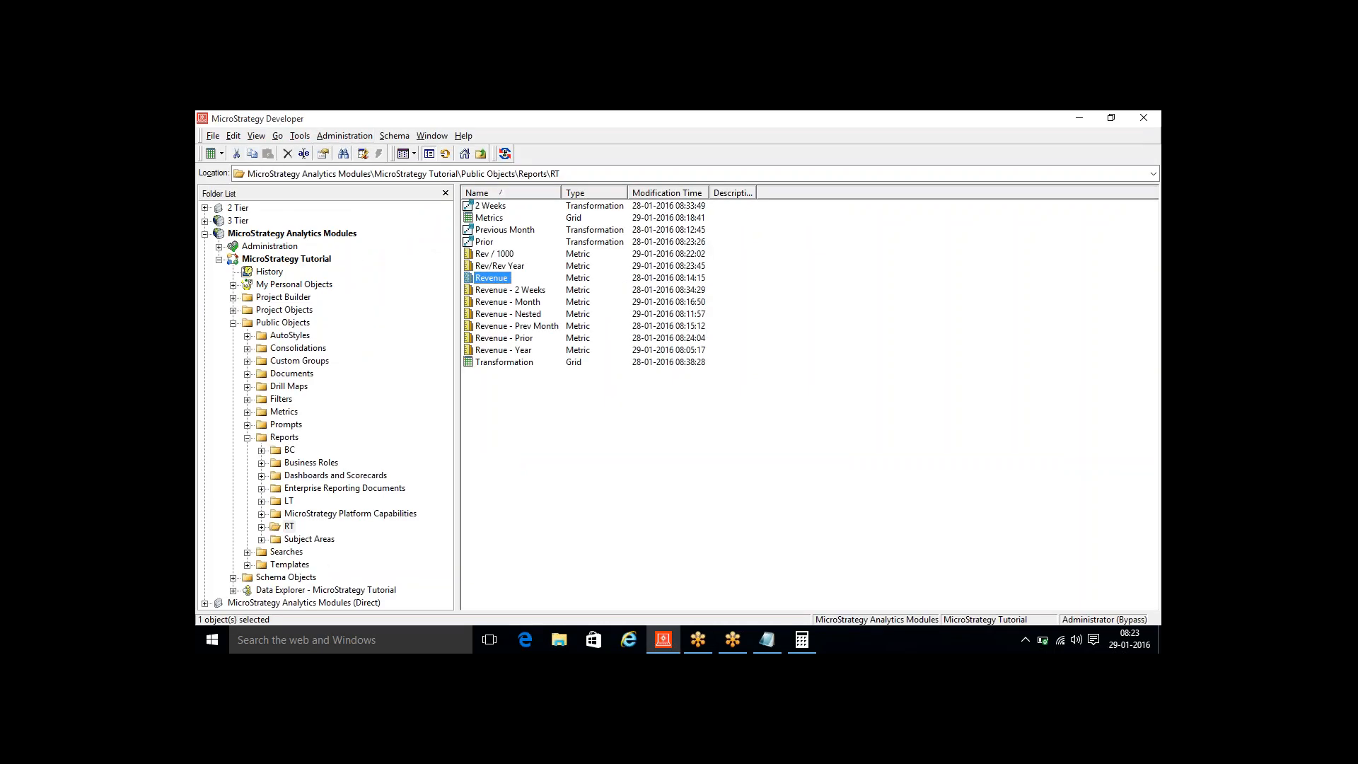
Open the Metrics report for editing and add the RT folder's Rev / 1000 and Rev/Rev Year metrics to its template
right_click(484, 218)
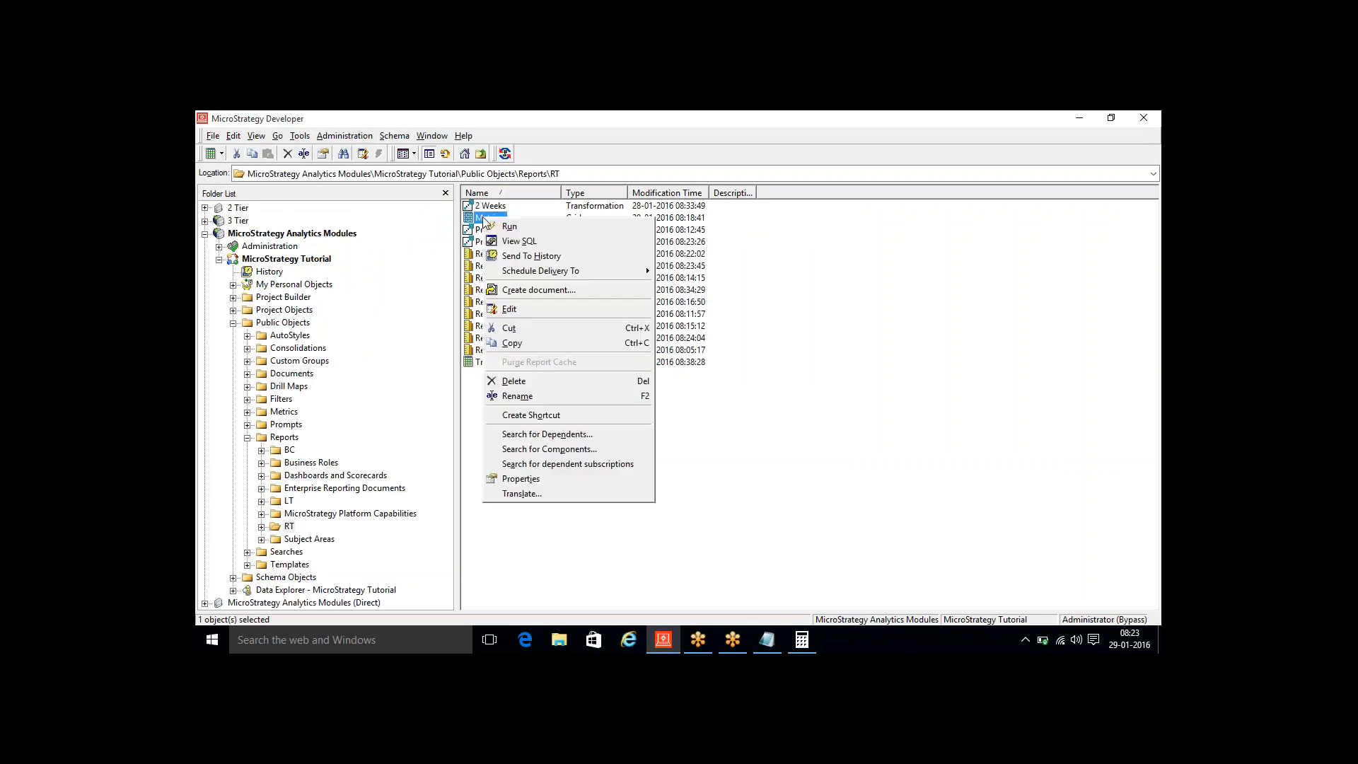
click(519, 311)
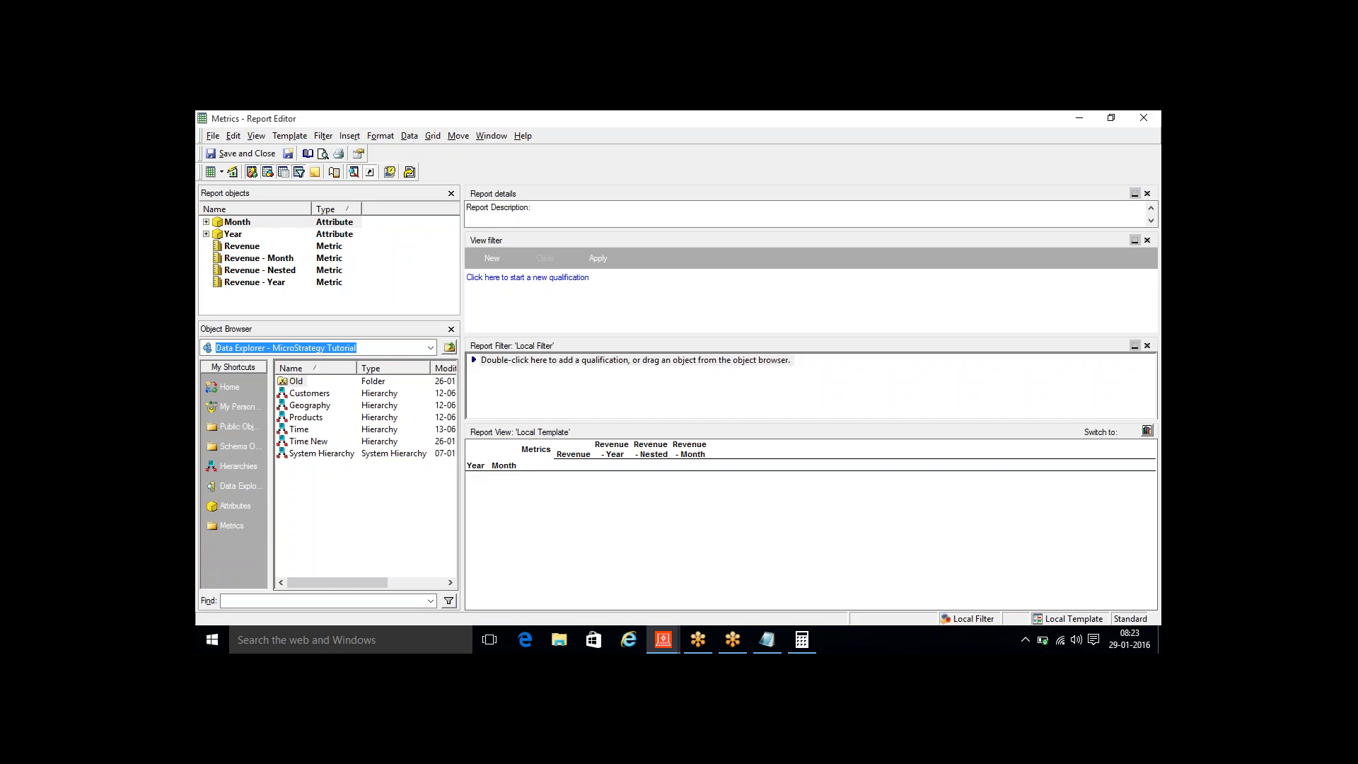
click(238, 426)
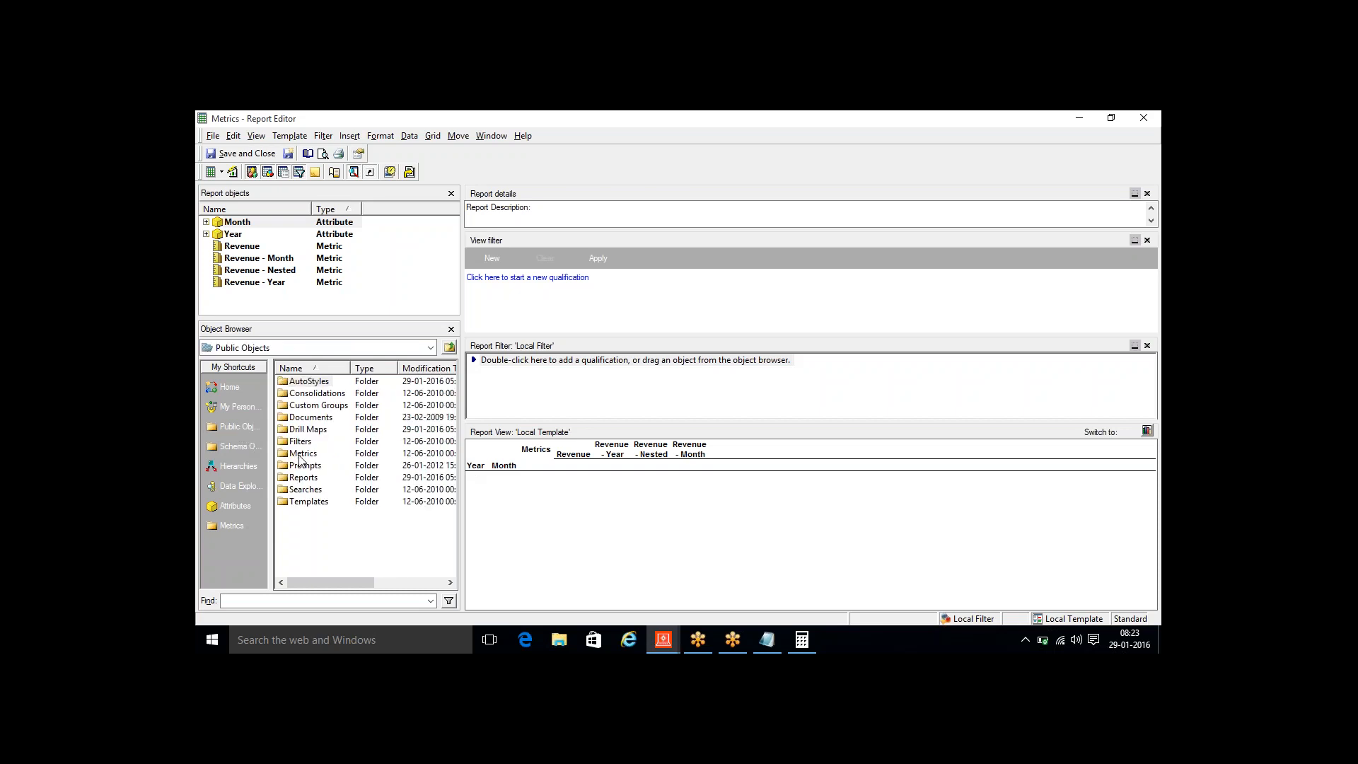
double_click(303, 478)
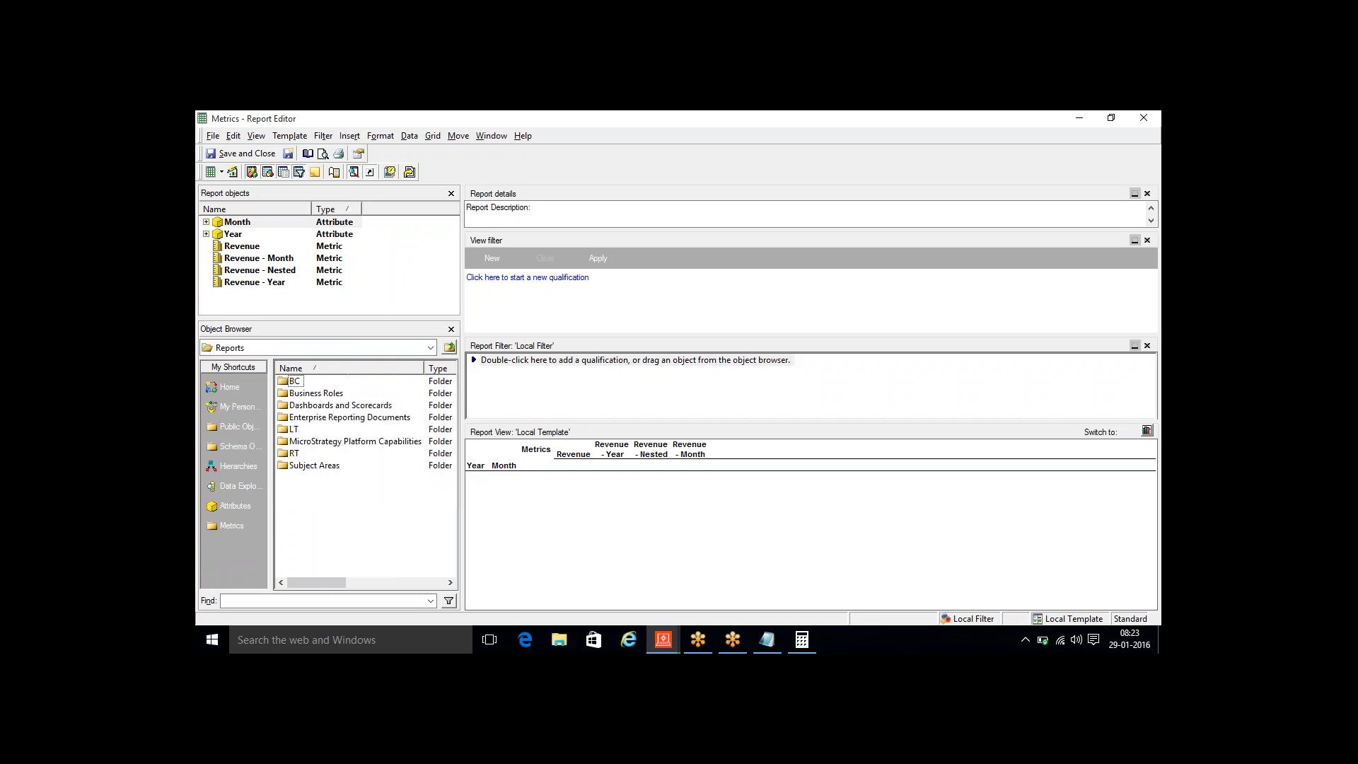
double_click(293, 453)
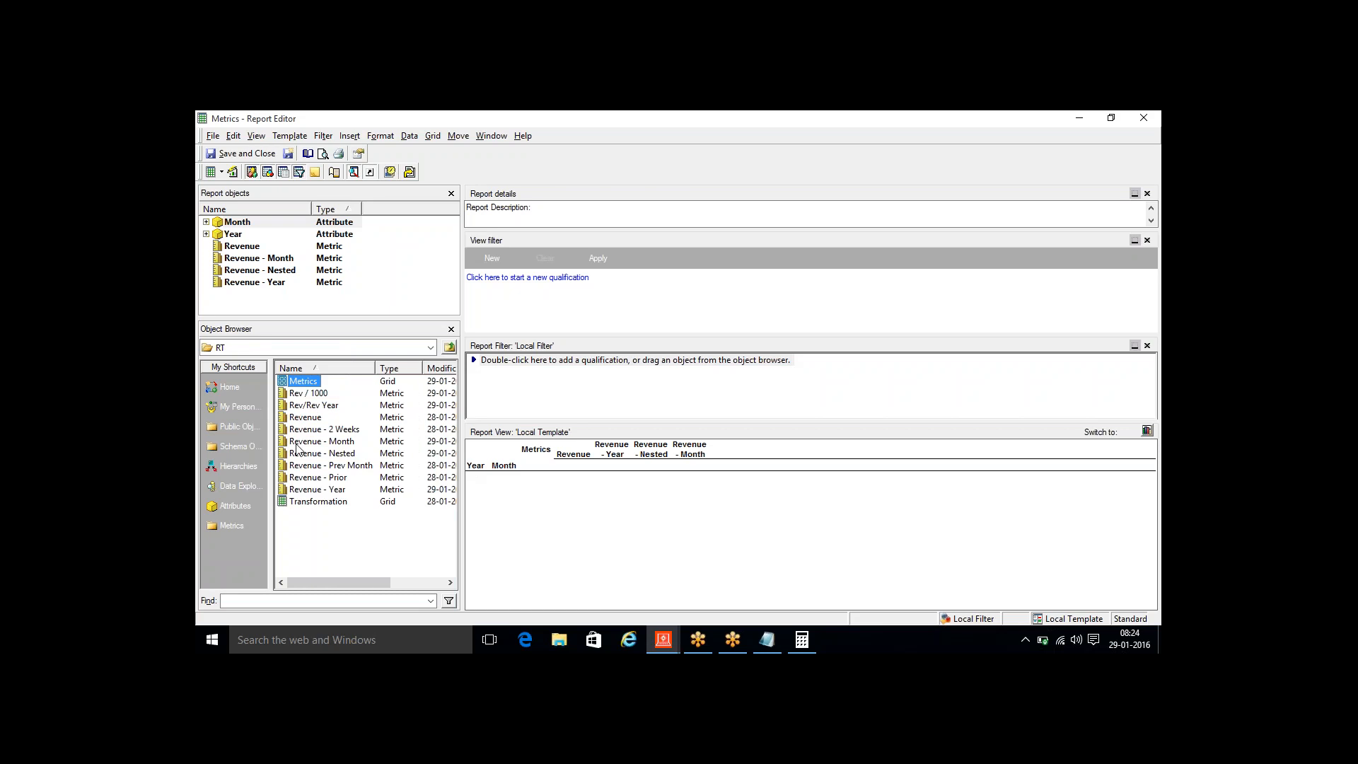
double_click(303, 393)
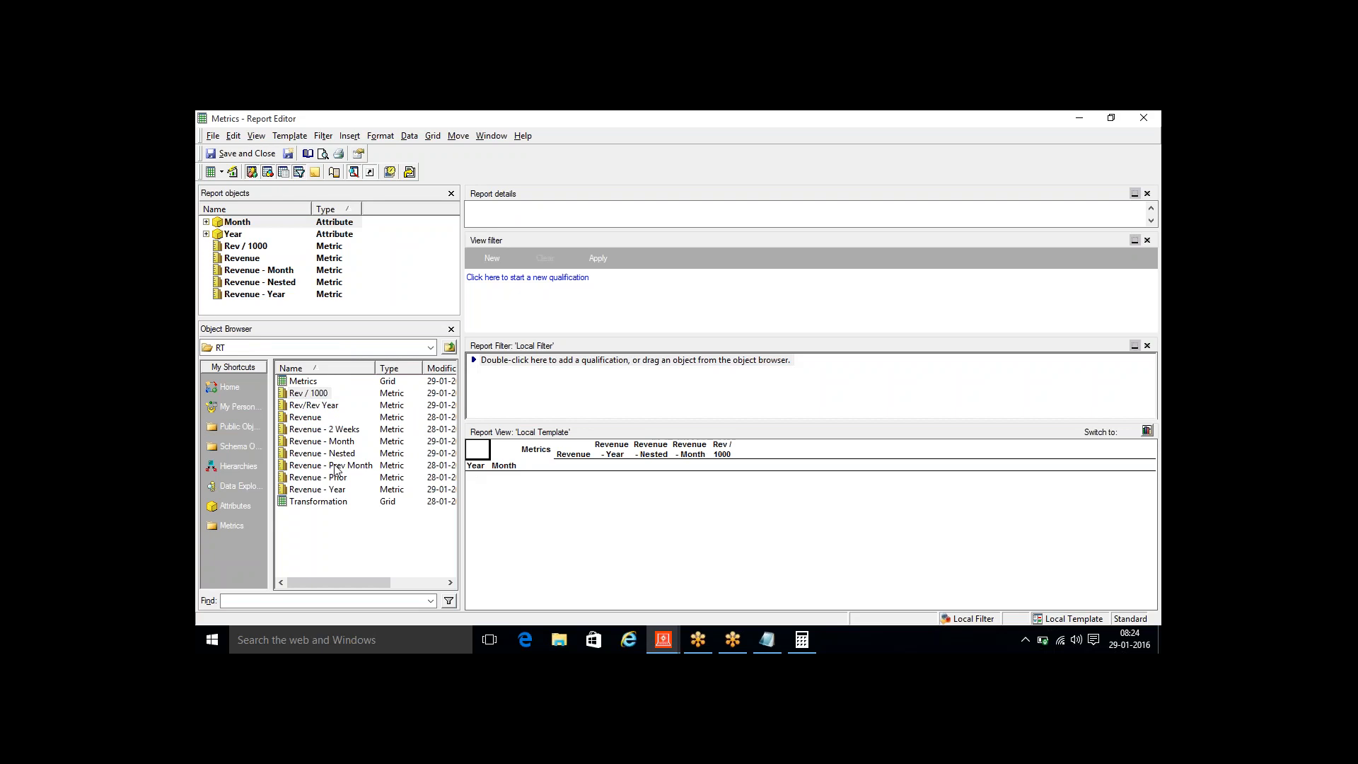
double_click(312, 406)
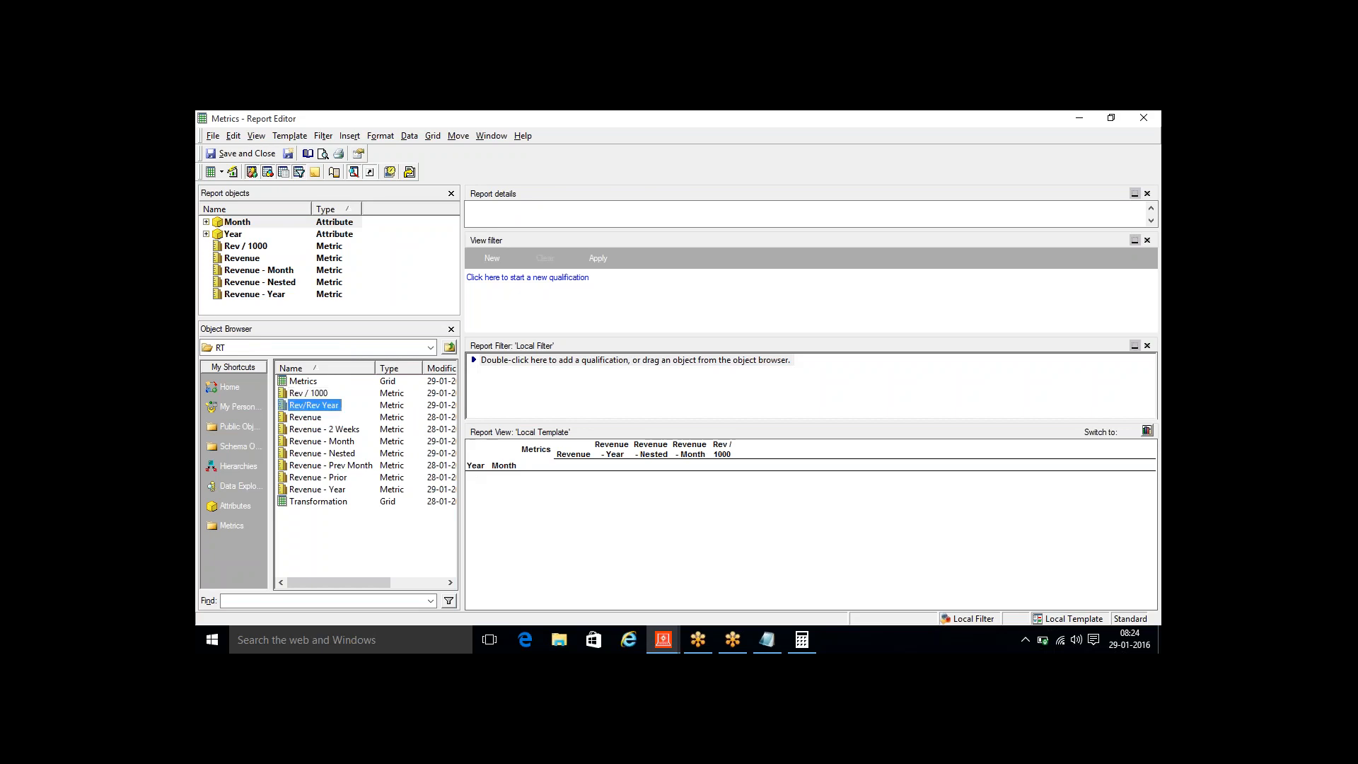
Run the Metrics report and compare its Rev / 1000 values with Revenue for the first months of 2010
click(233, 172)
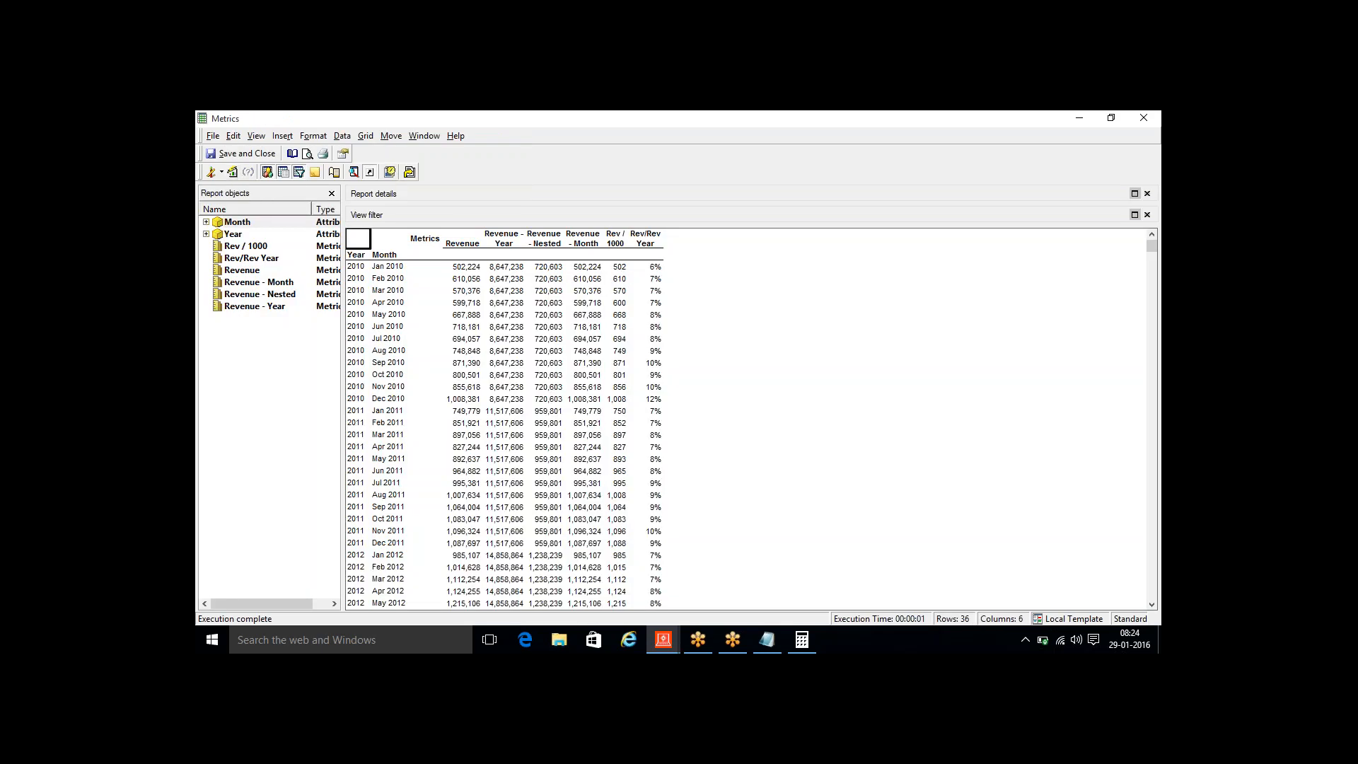
click(620, 269)
click(470, 281)
click(619, 280)
In Calculator, work out Jan 2010's share of yearly revenue as 502224 ÷ 8647238 × 100
click(810, 641)
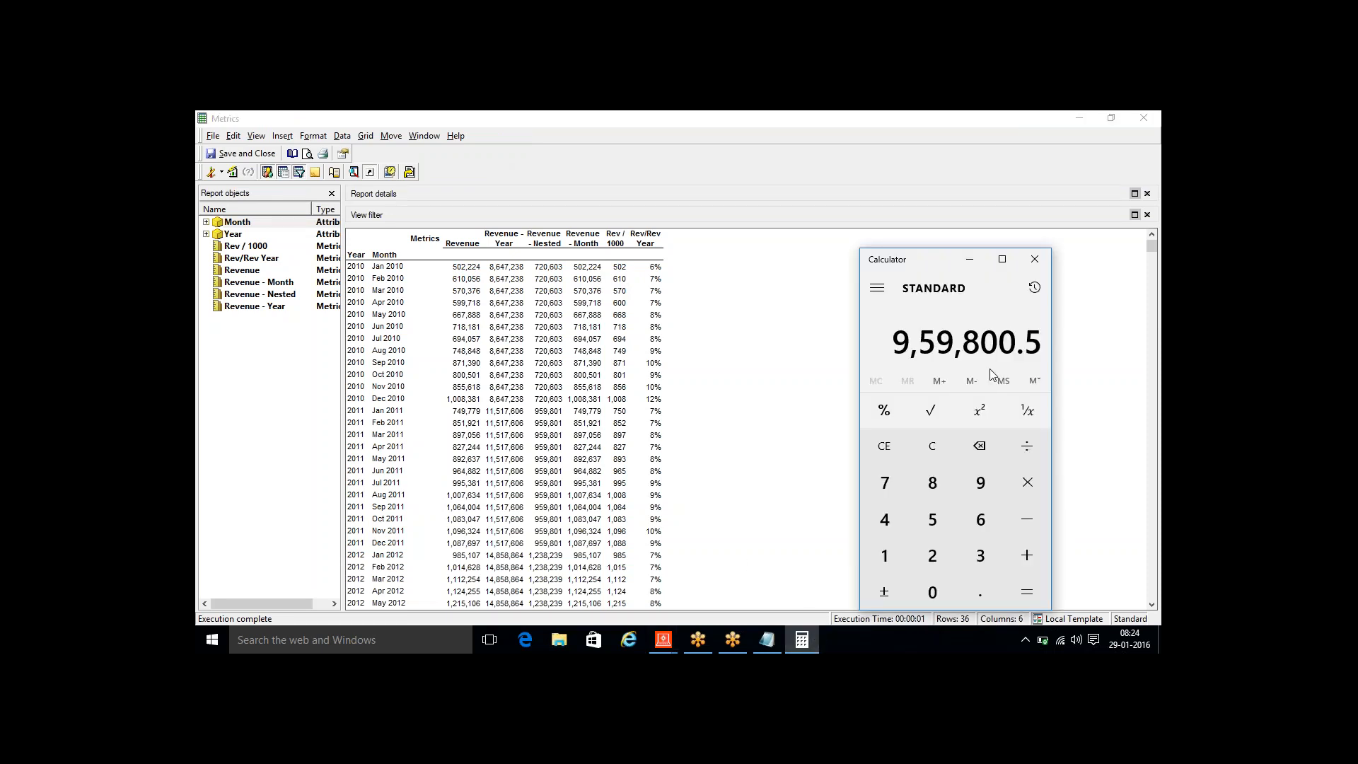
key(Escape)
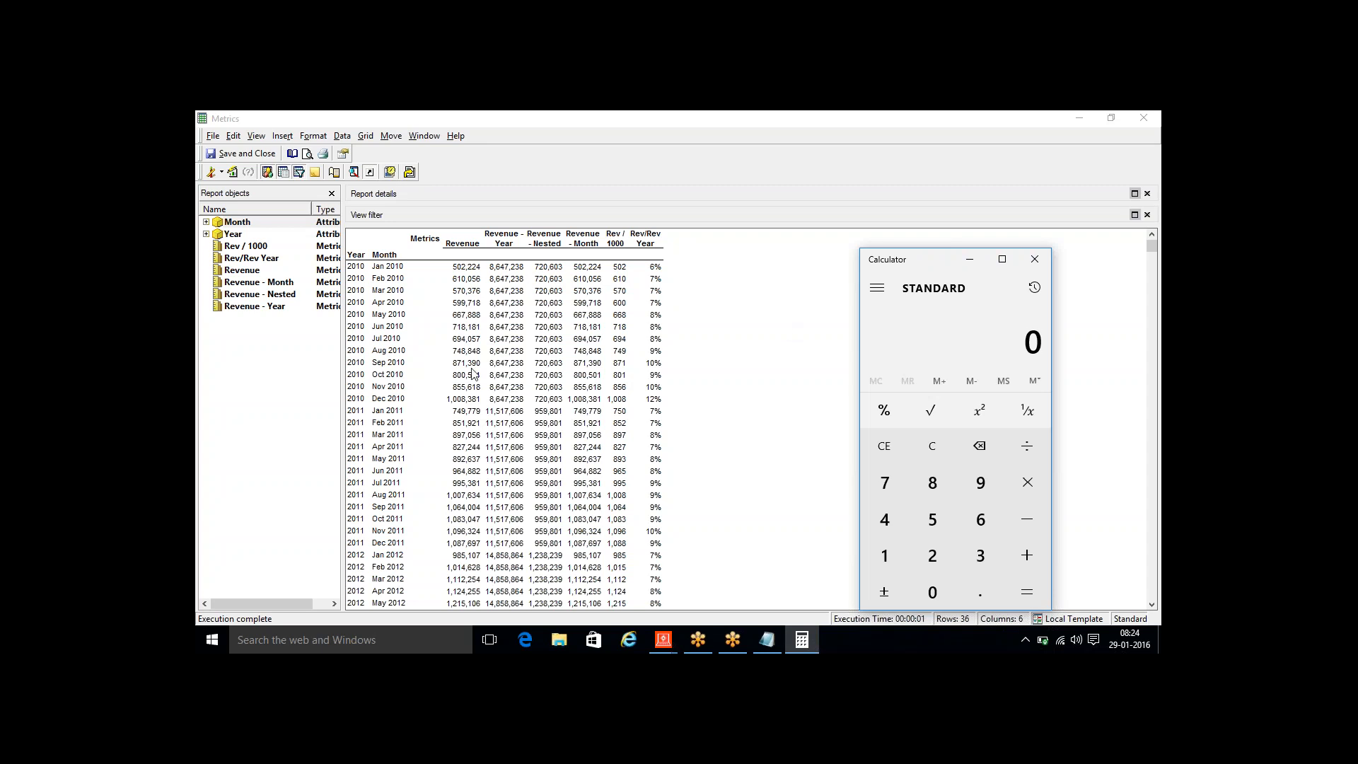
text(502222)
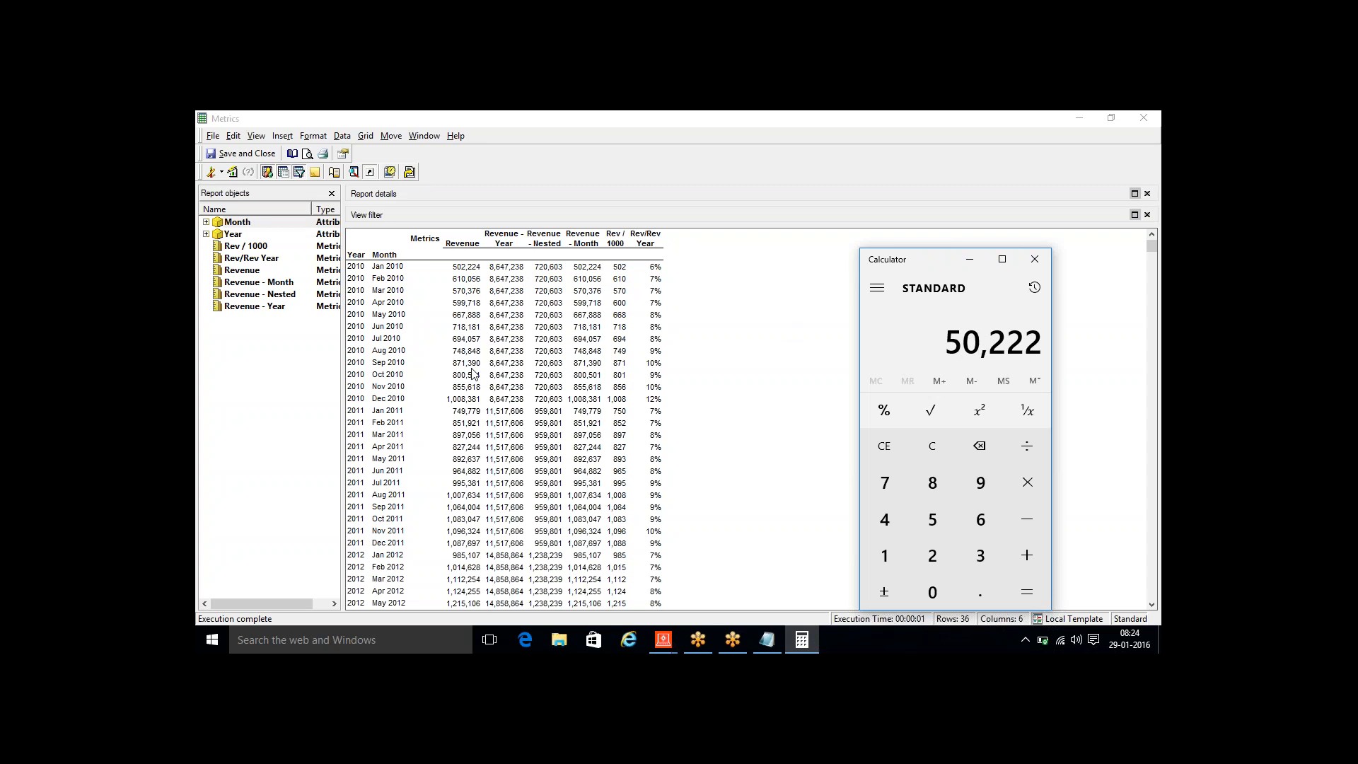
text(4)
key(slash)
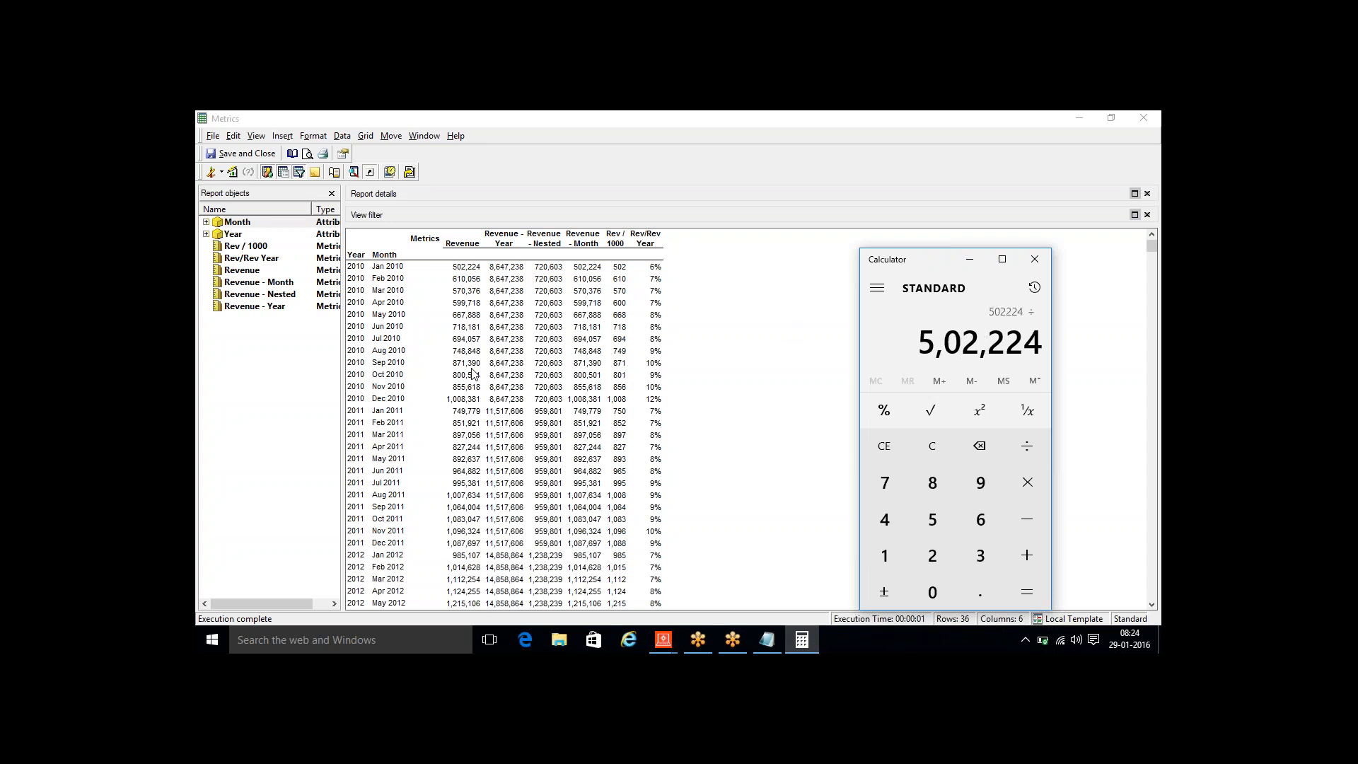
text(86,47,)
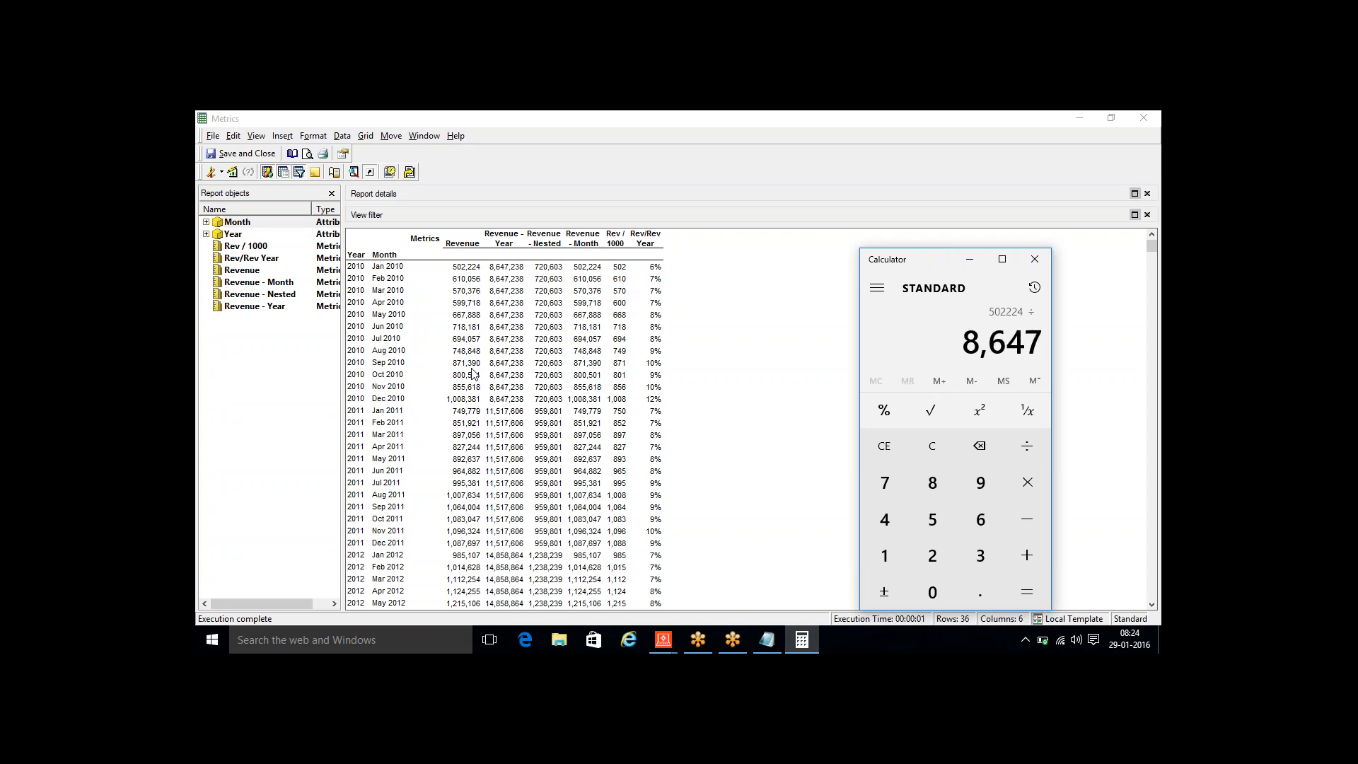
text(238)
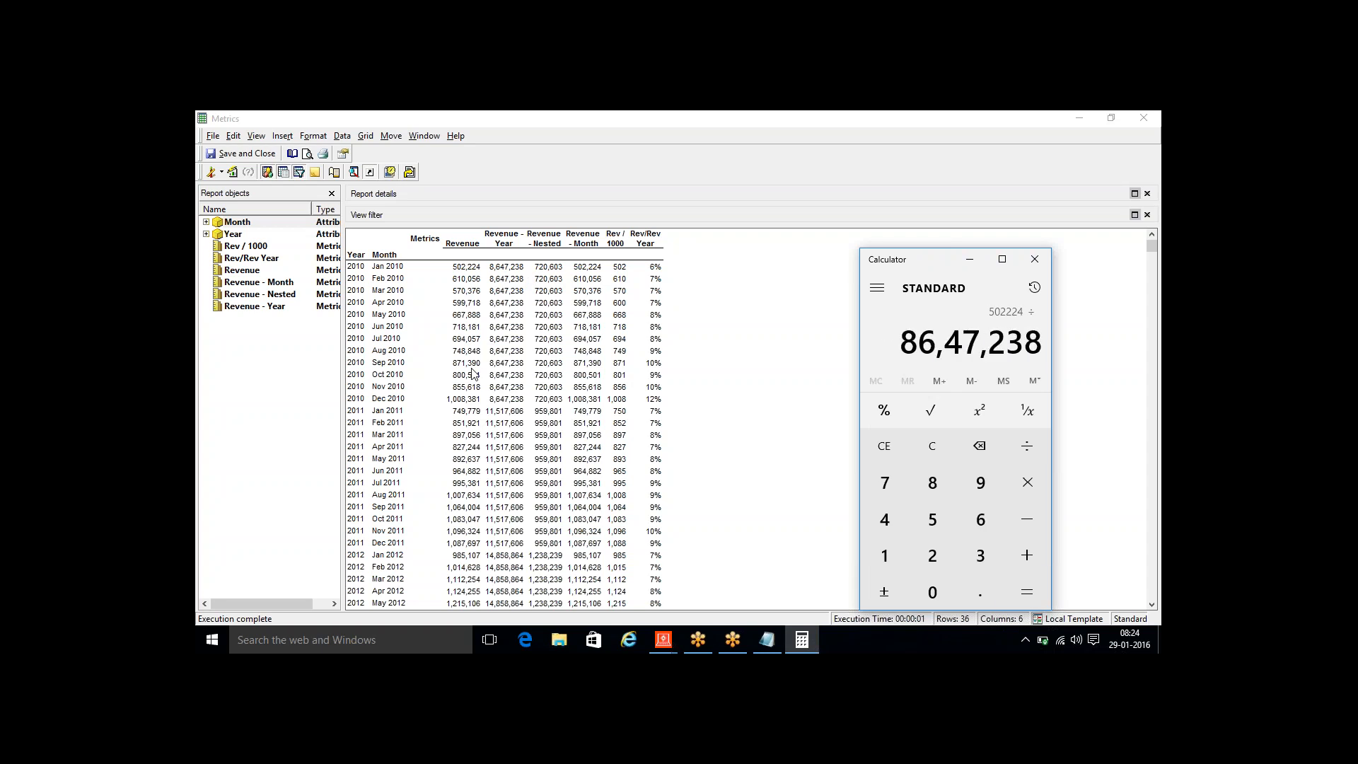
key(Return)
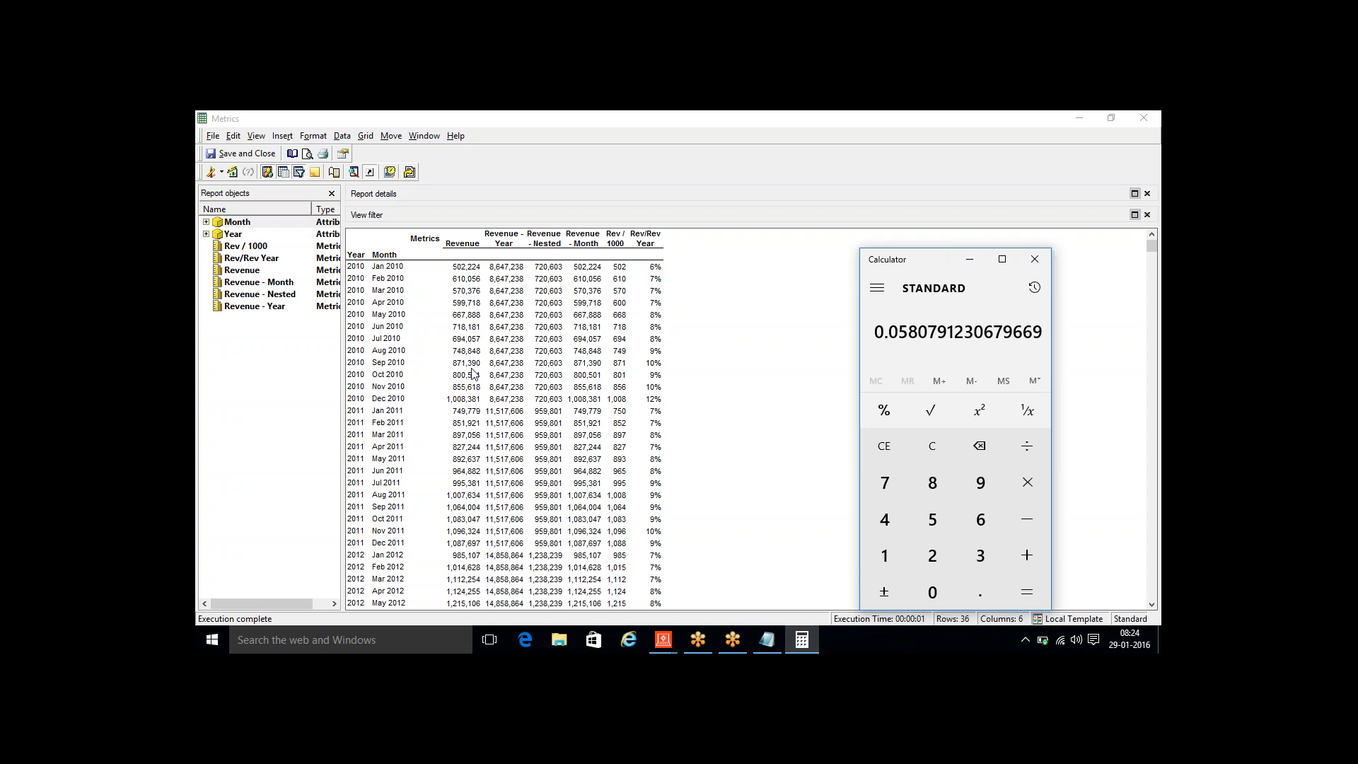
key(asterisk)
text(100)
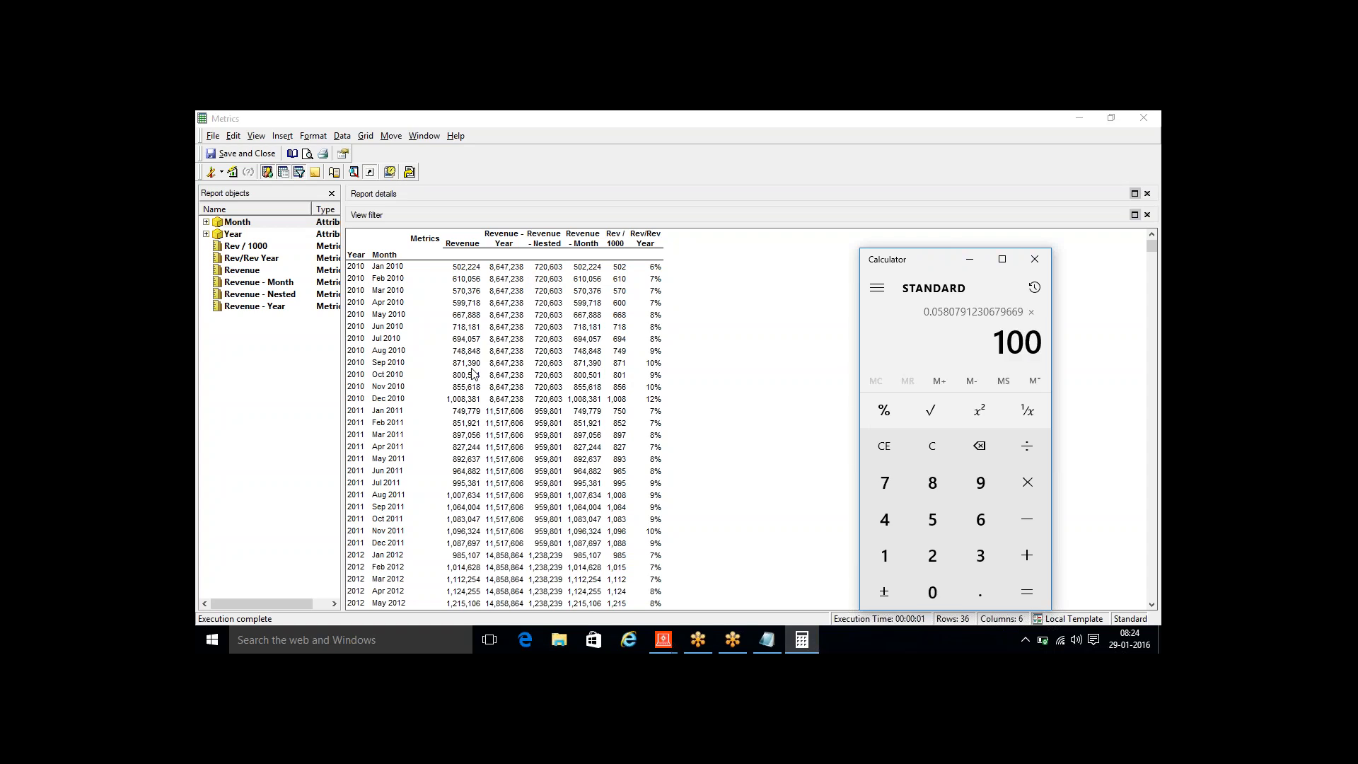
key(Return)
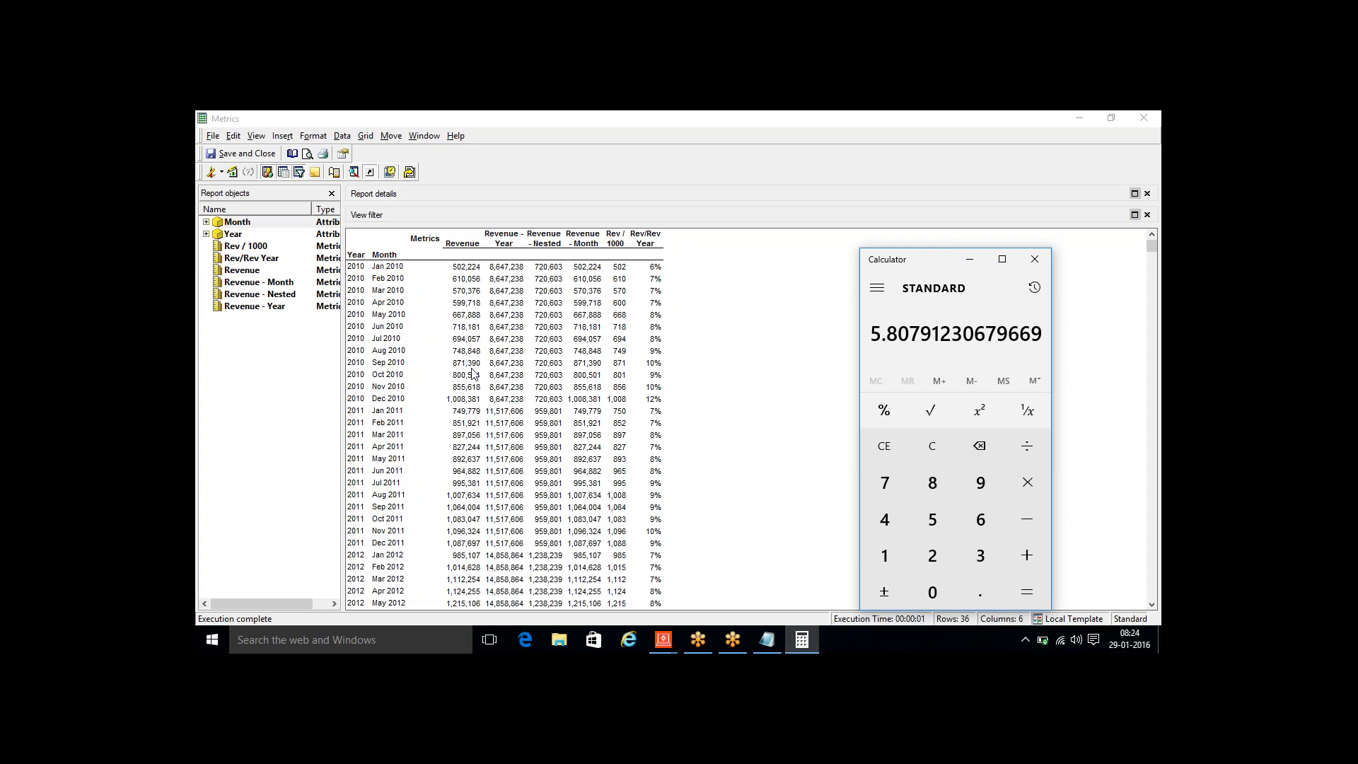
Calculate Feb 2010's revenue share as 610056 ÷ 8647238 × 100 and check it against the report's Rev/Rev Year value
key(Escape)
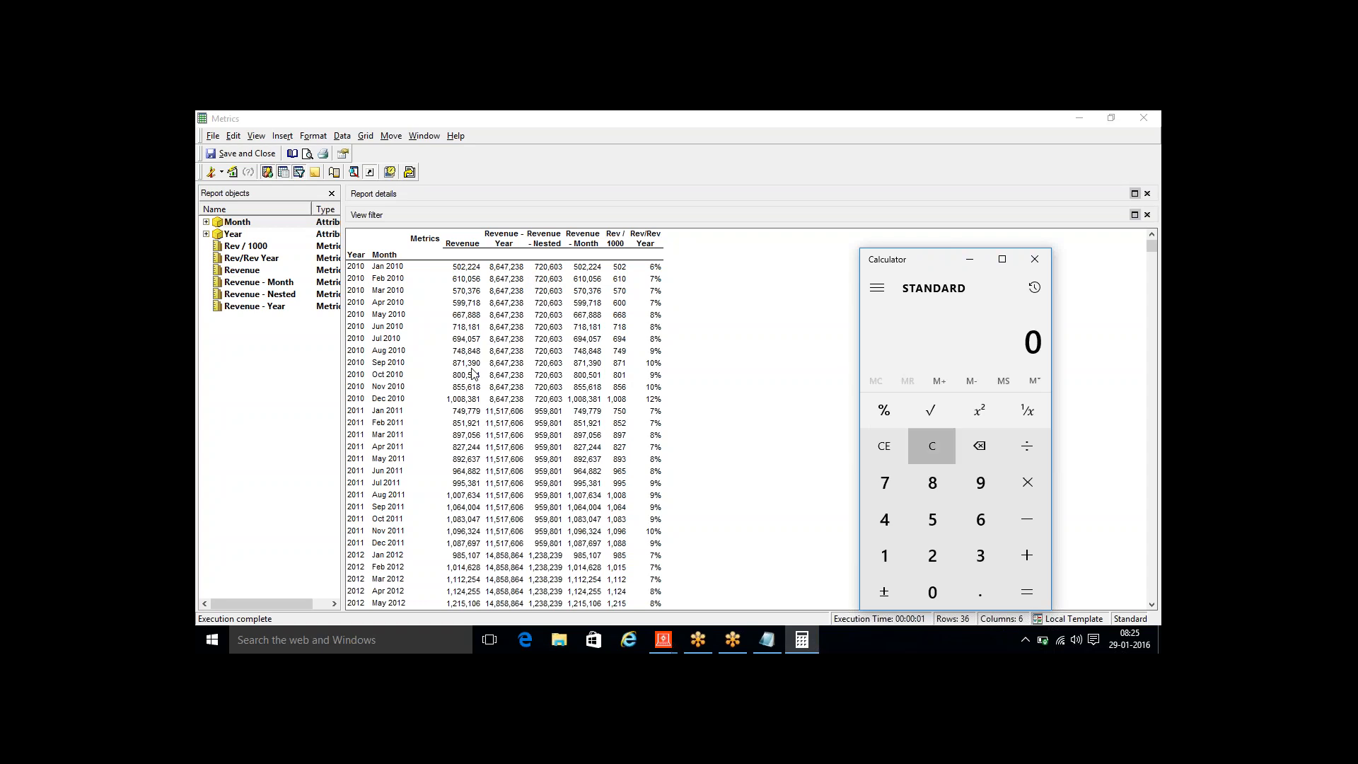
text(6,10,)
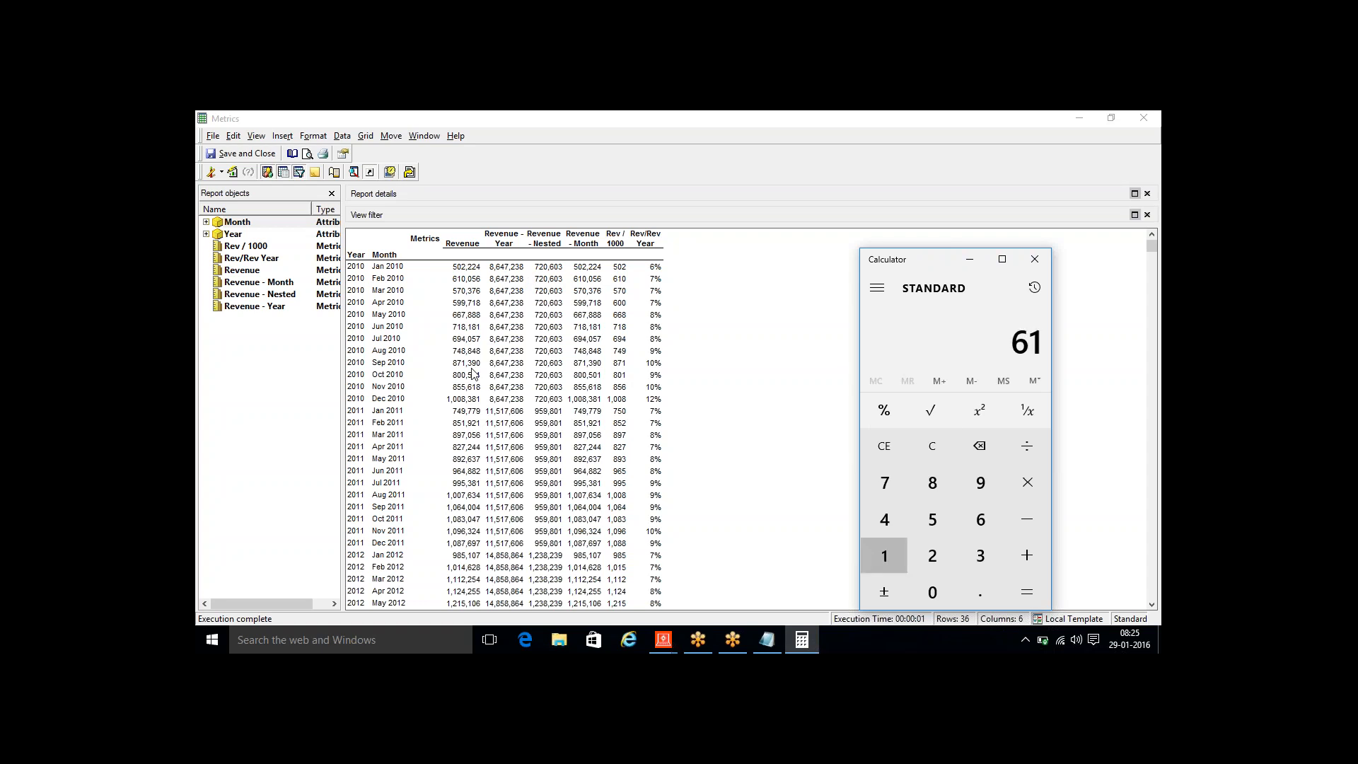
text(056)
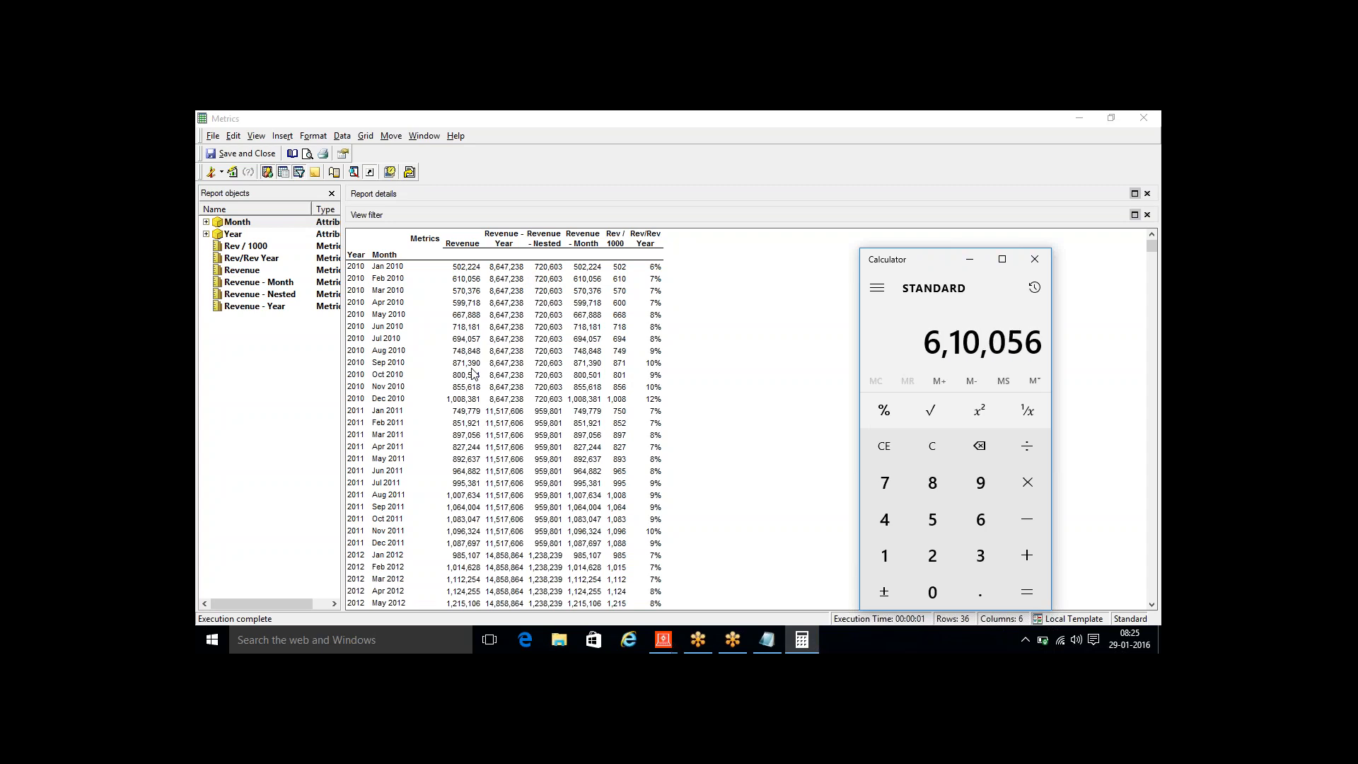
key(slash)
text(86,47,2)
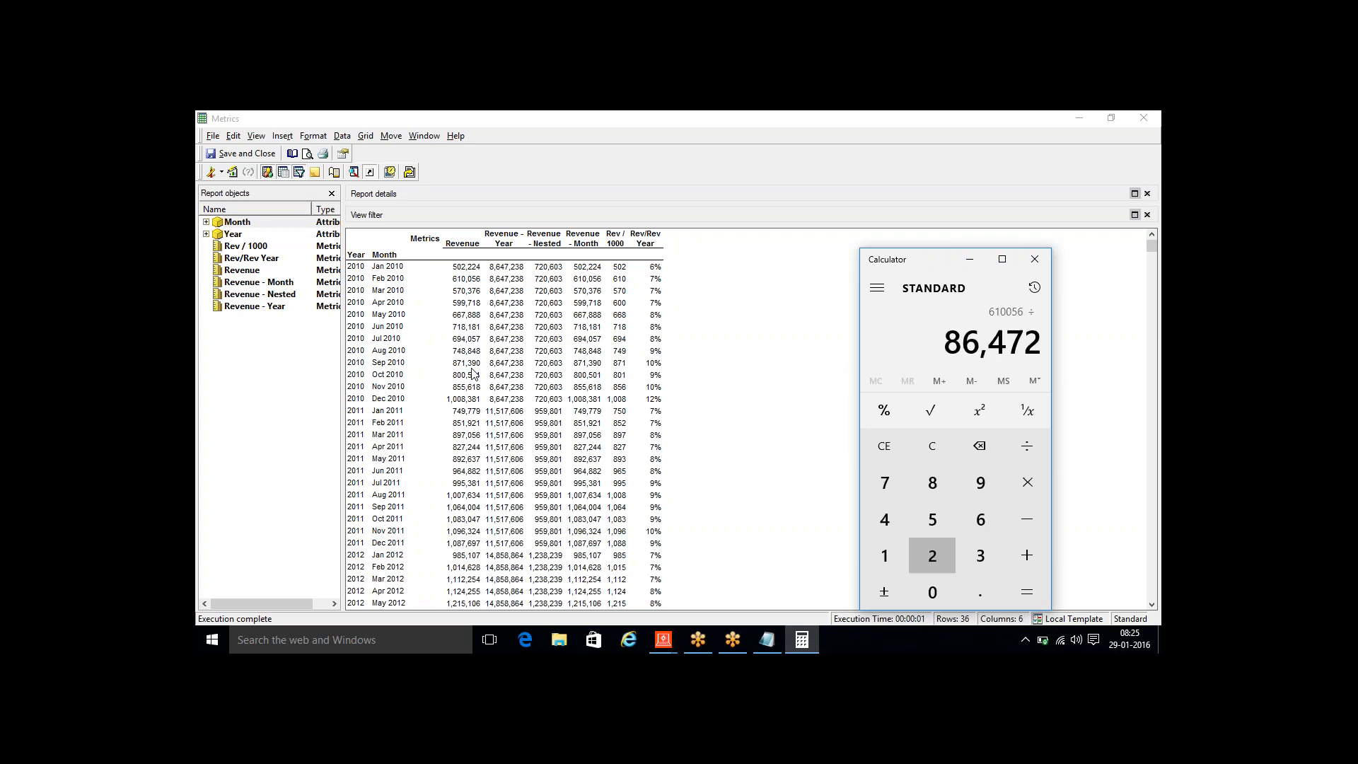
text(38)
key(Return)
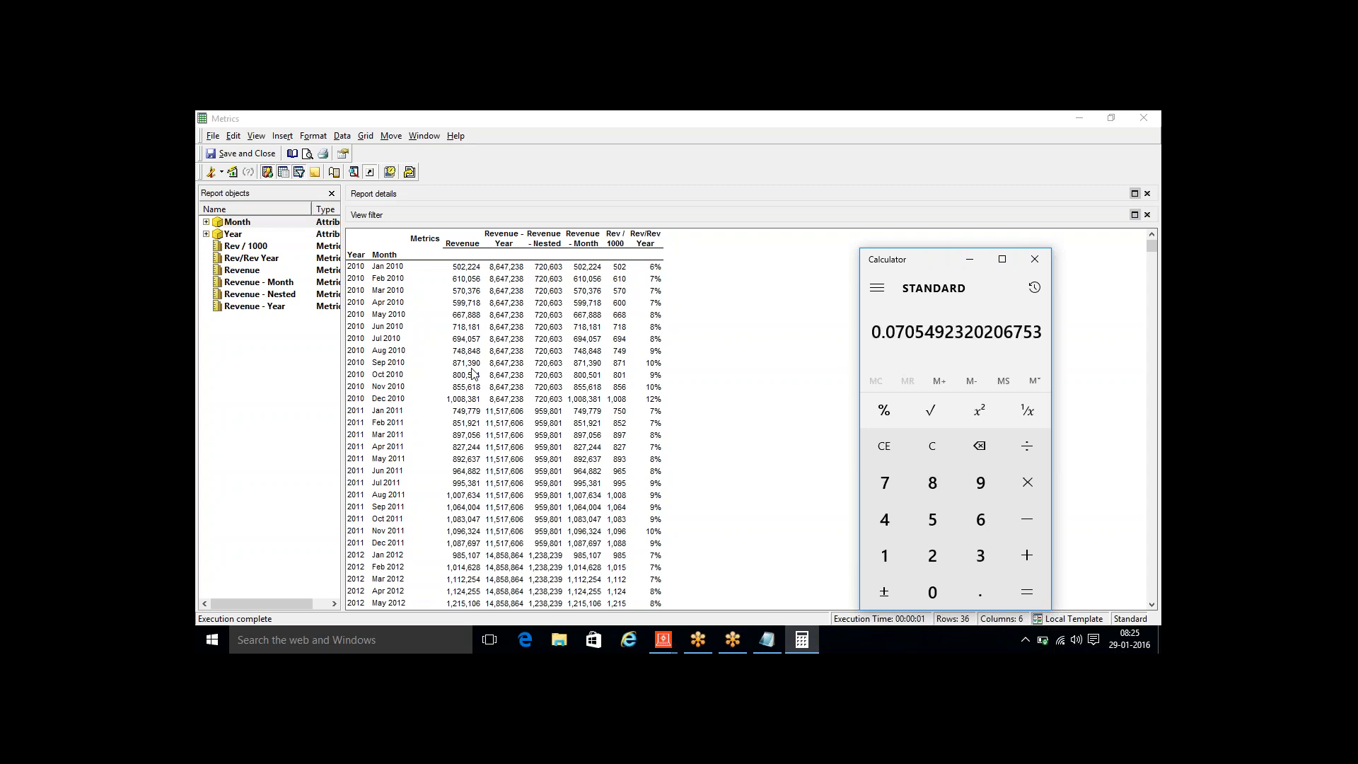
text(*100)
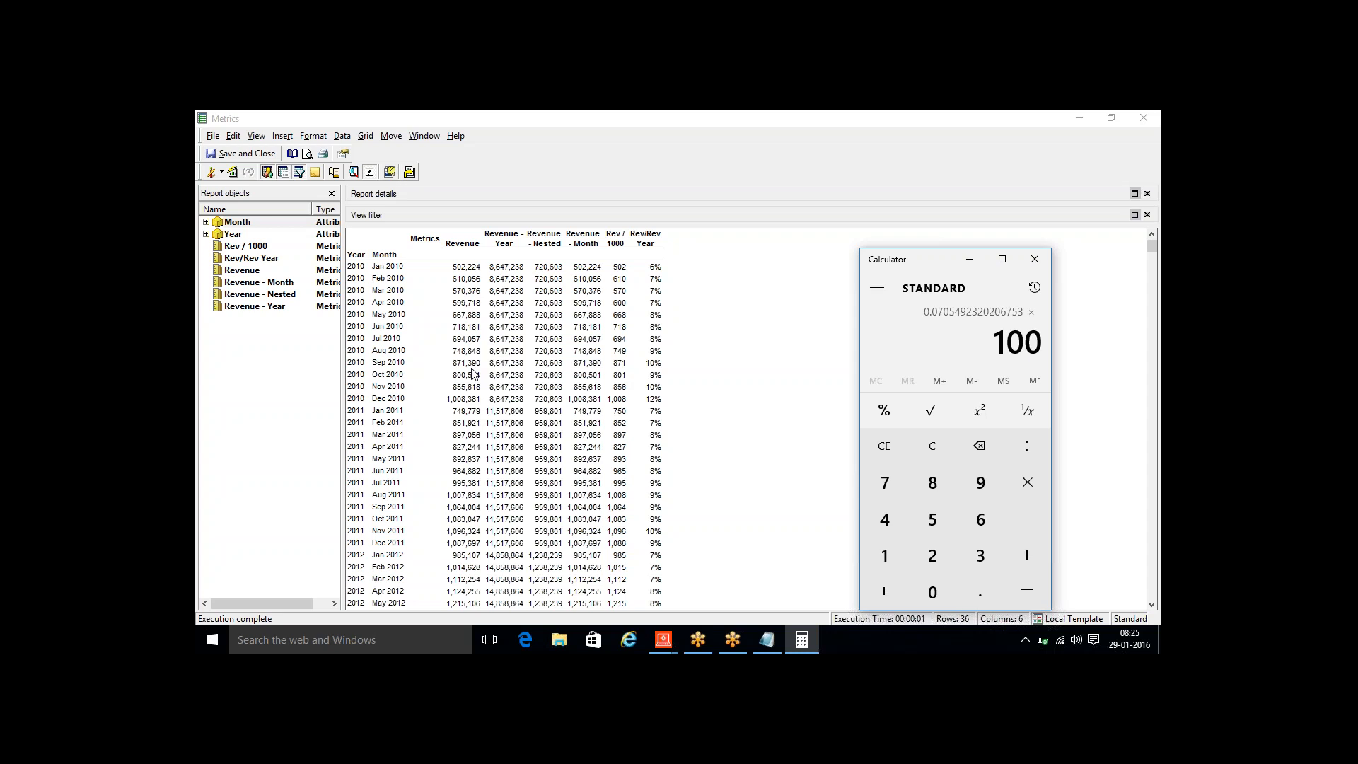
key(Return)
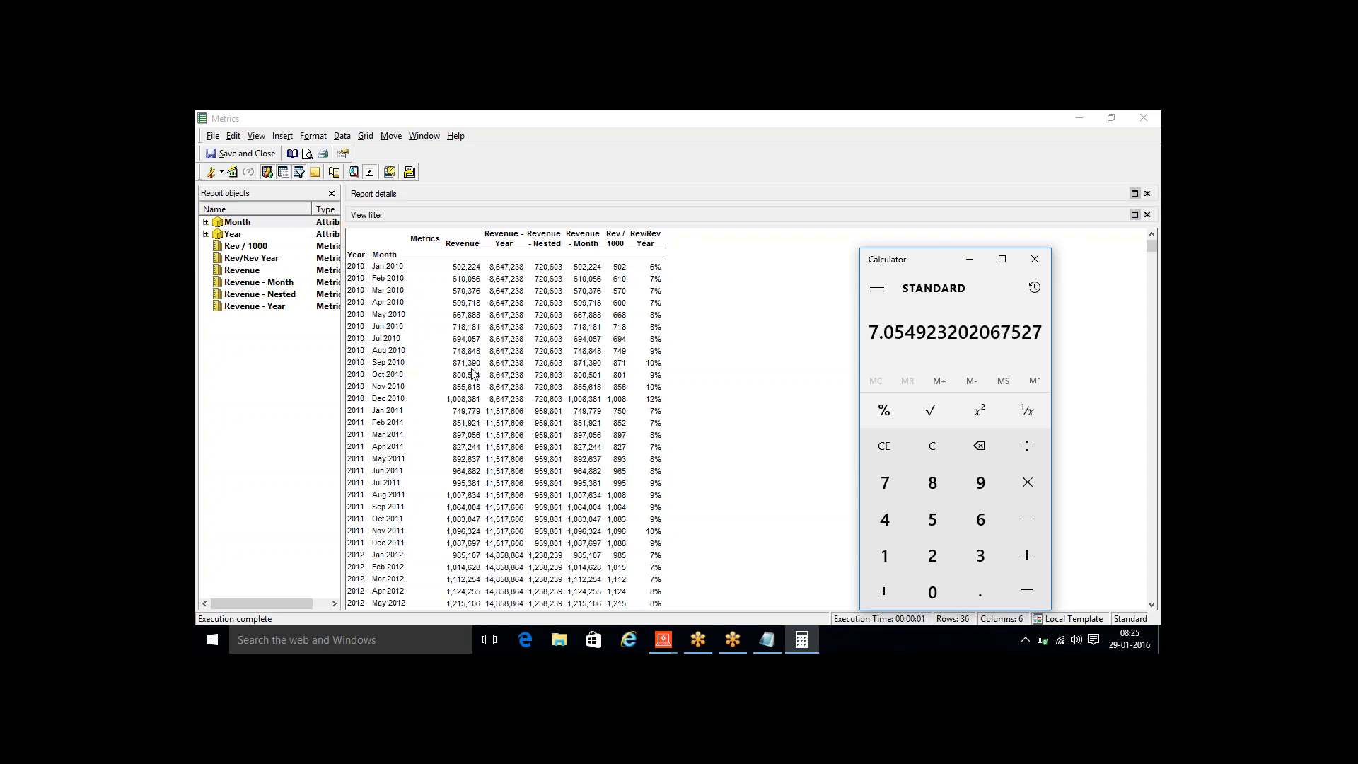
click(652, 281)
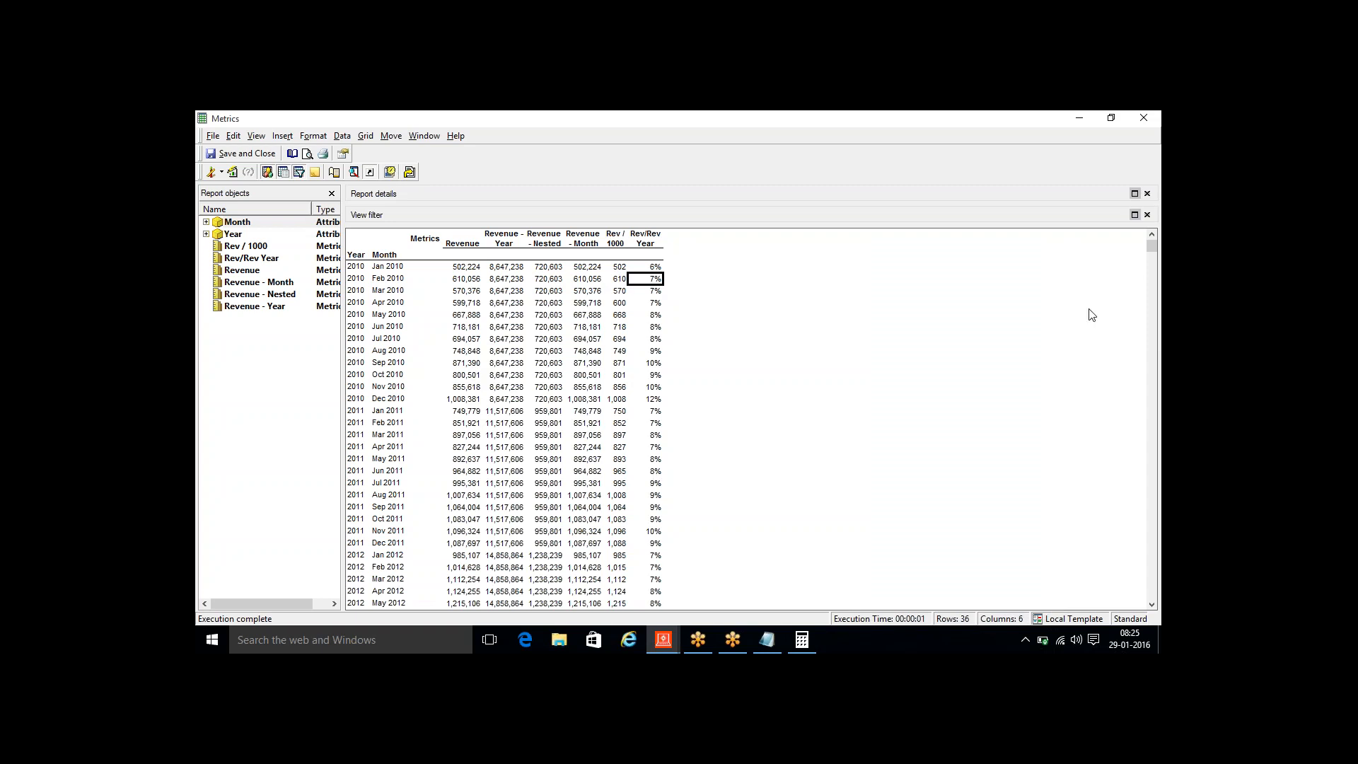
In the Notepad notes, add a separator line of equals signs between the compound formulas and the derived heading
click(781, 648)
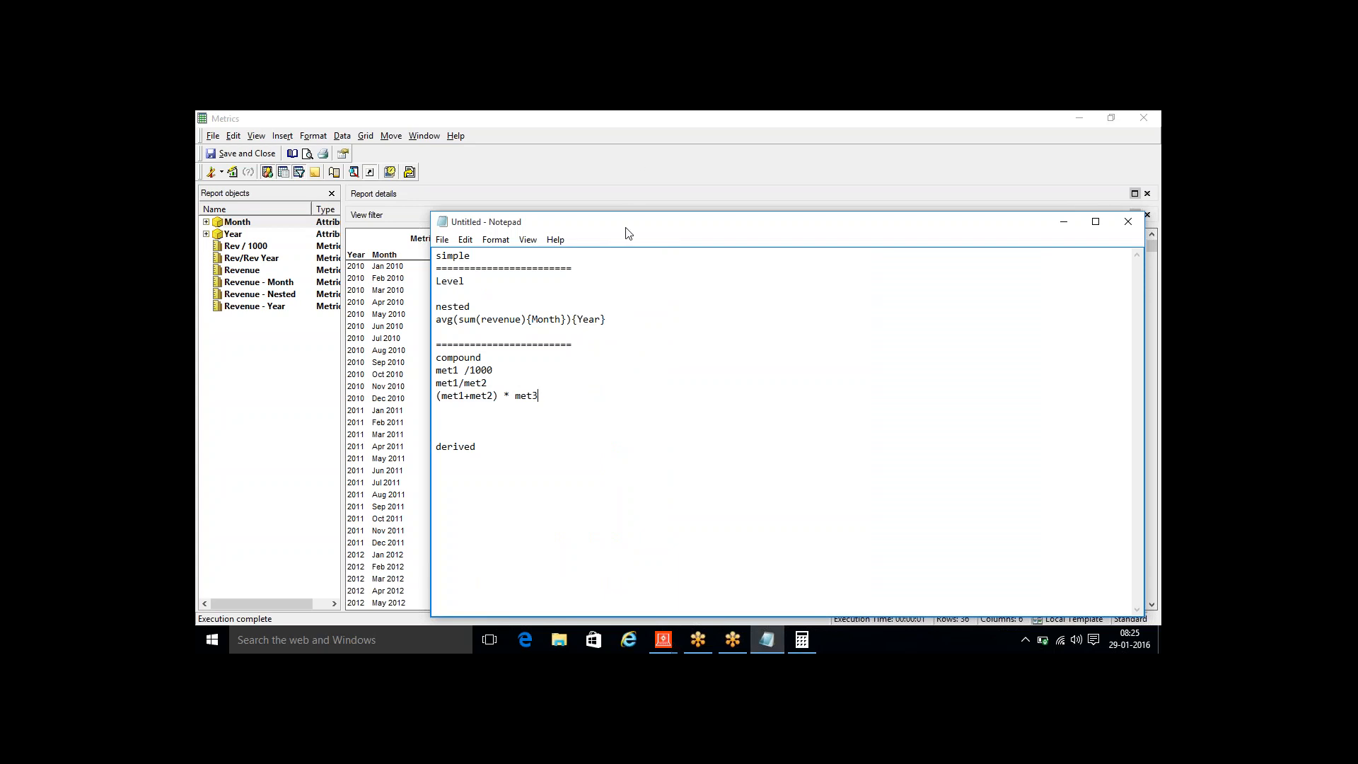
drag(626, 227, 883, 225)
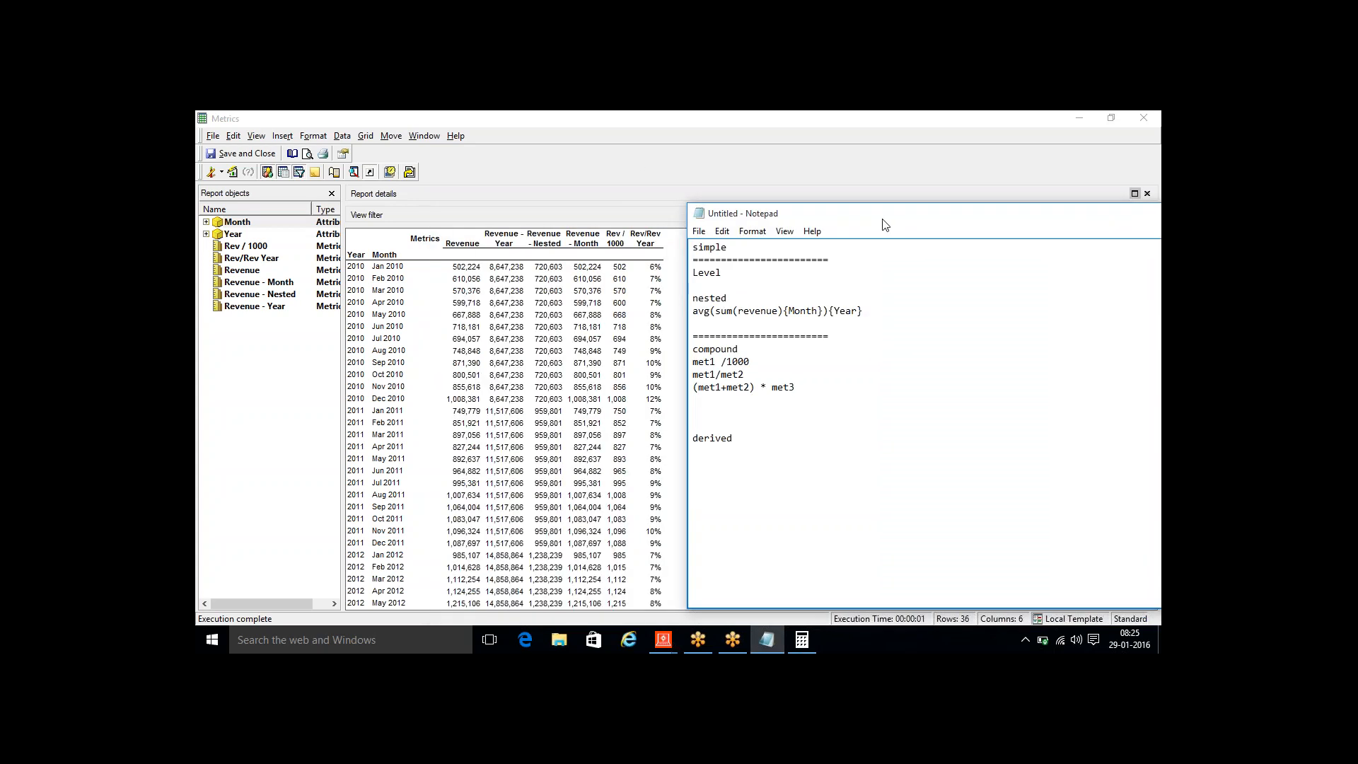
click(820, 150)
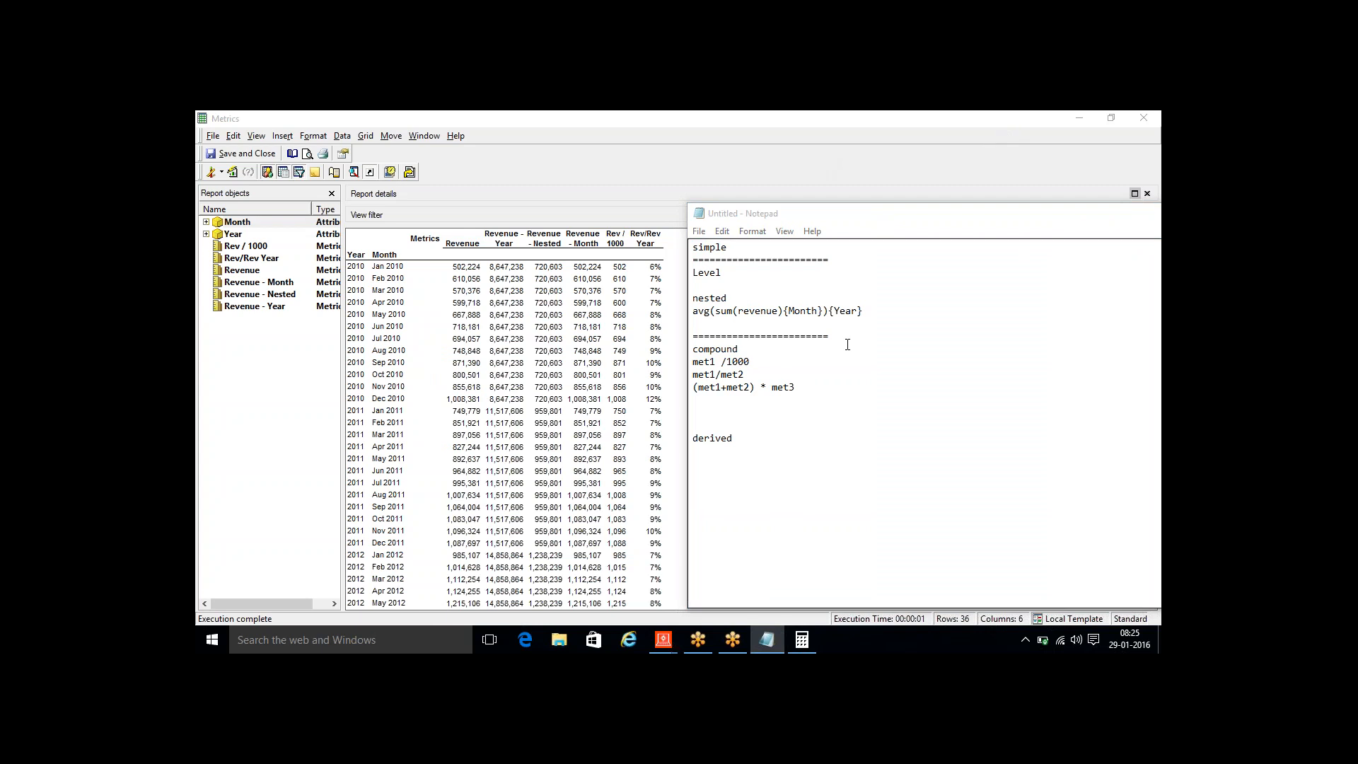
double_click(849, 217)
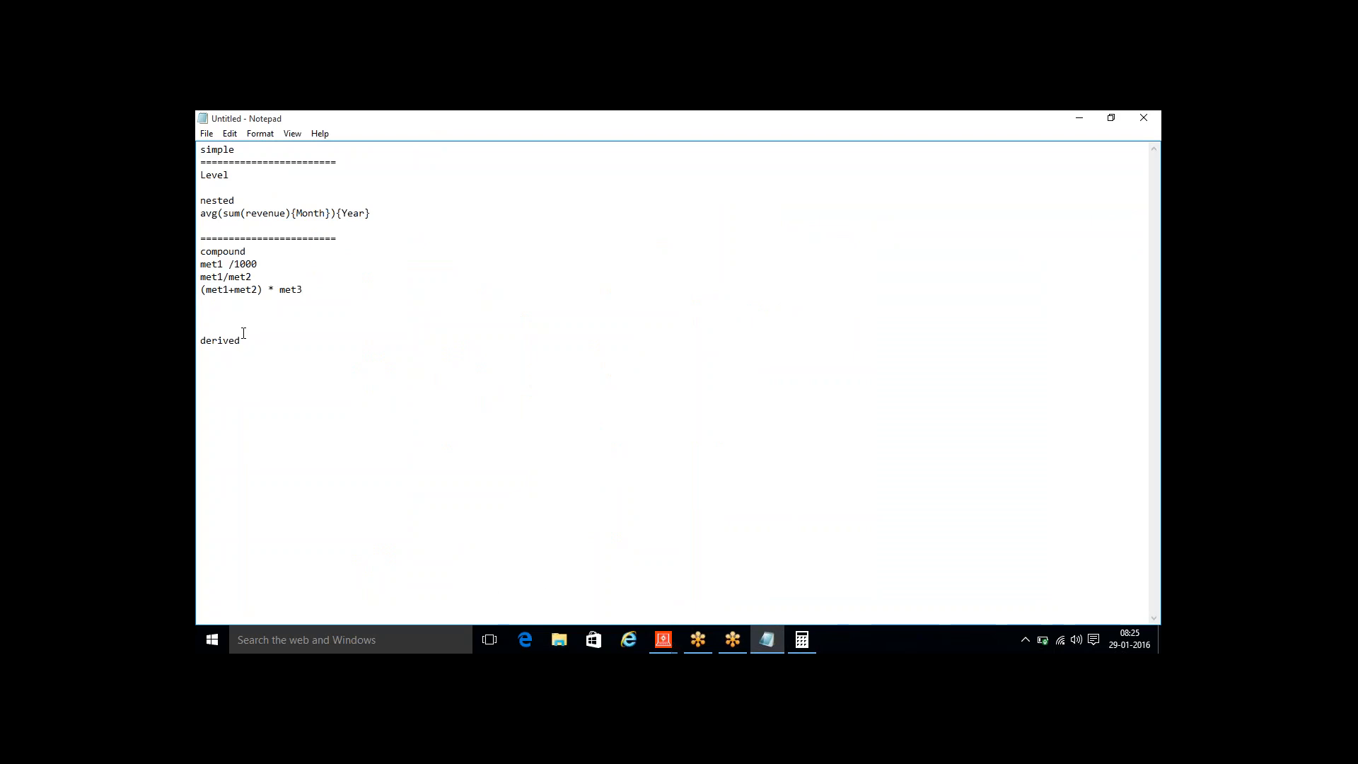
drag(244, 341, 203, 341)
click(223, 301)
text(==========================)
Return to the Metrics report in MicroStrategy and start a new derived metric named Max Rev
click(653, 646)
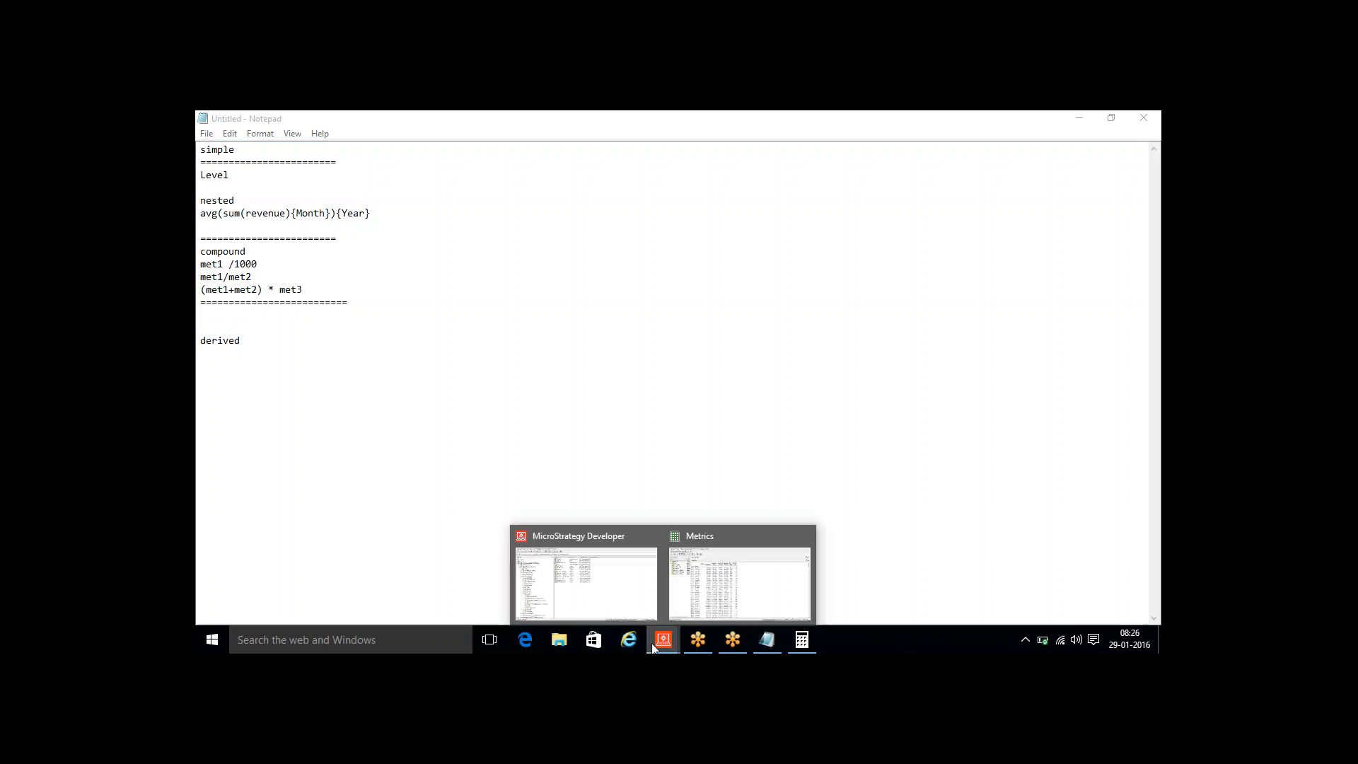
click(596, 599)
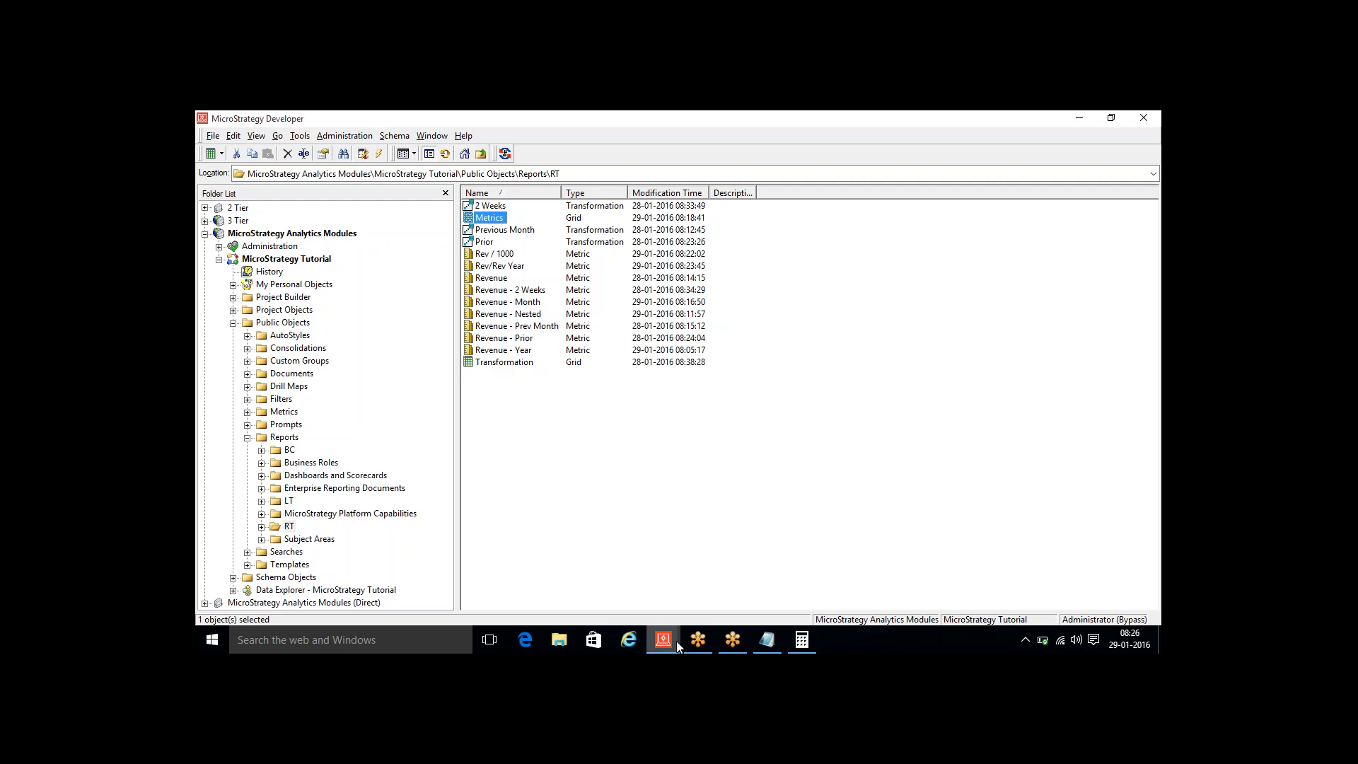
mouse_move(668, 643)
click(715, 596)
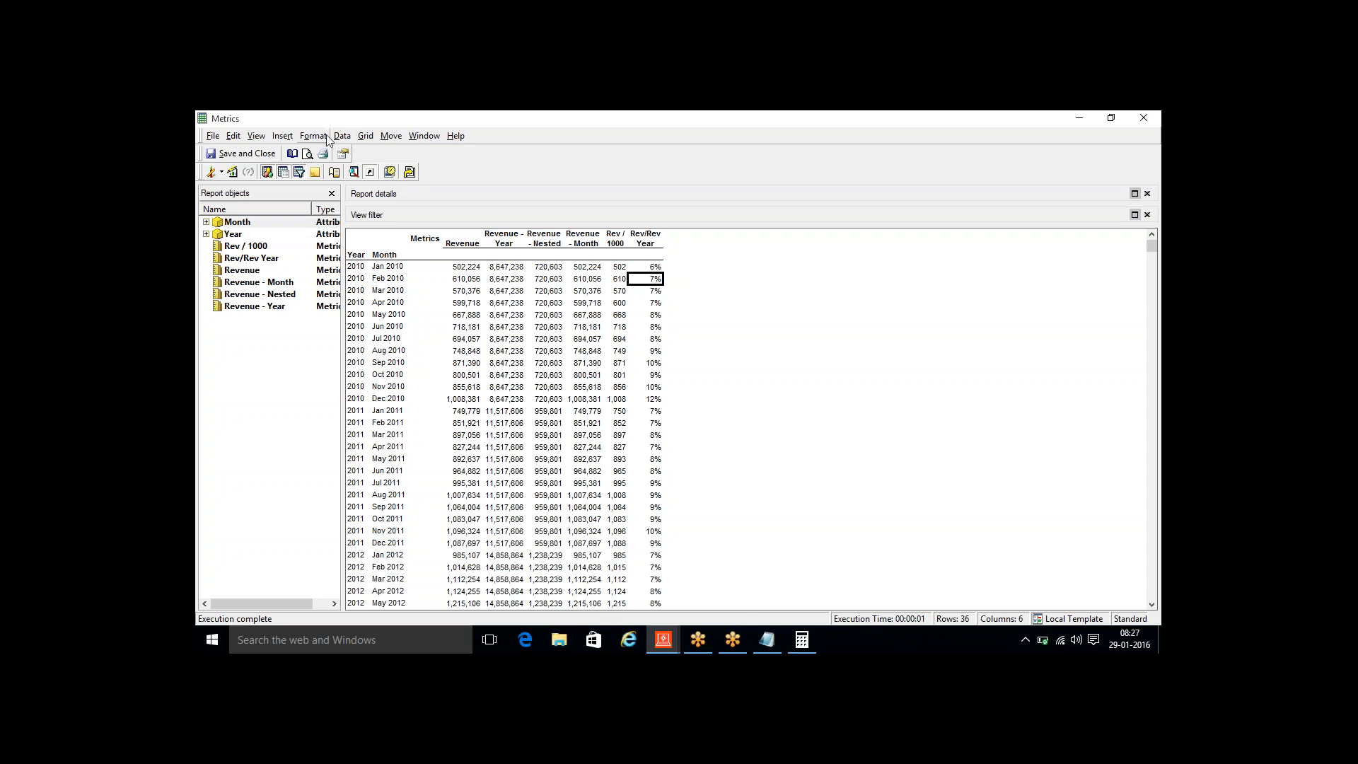
click(286, 136)
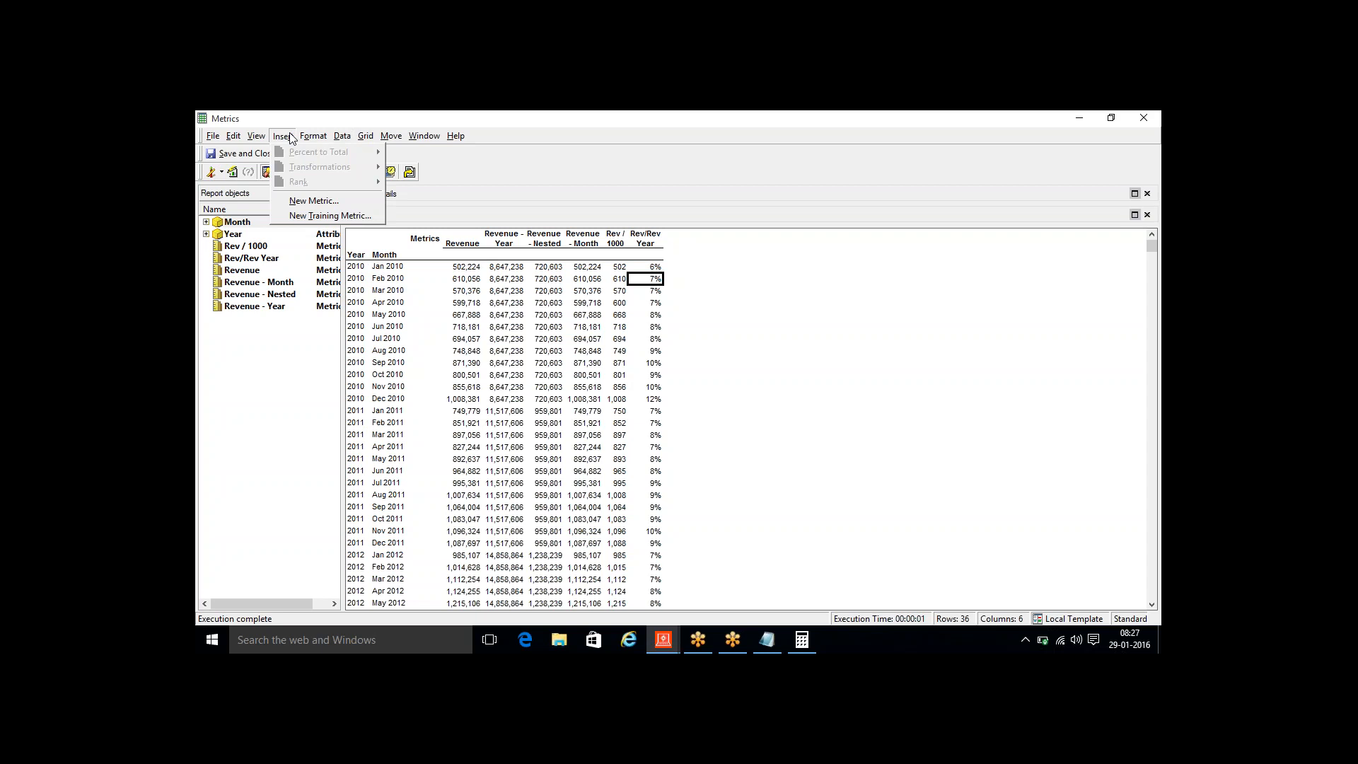
click(304, 199)
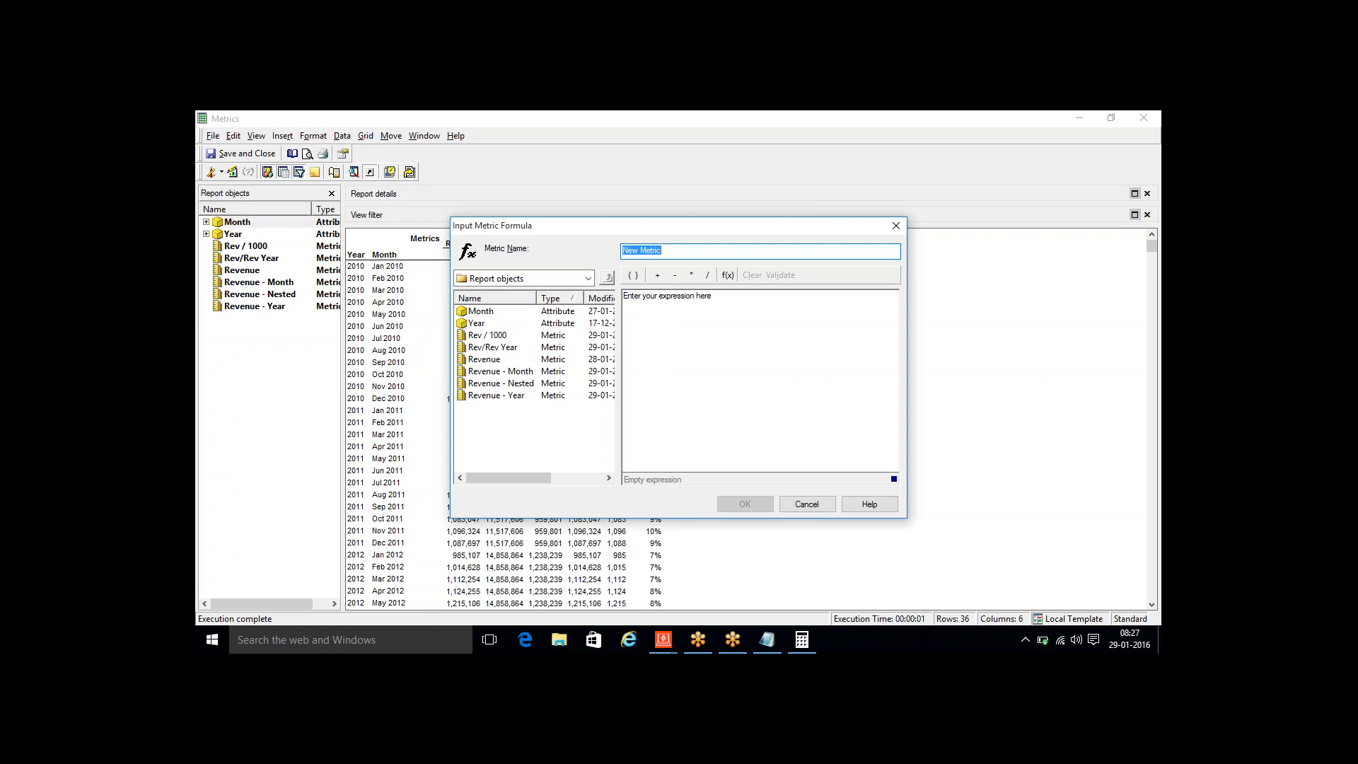
text(Max Rev)
Define Max Rev as the Max of the report's Revenue metric at the Year level and add it to the report
click(587, 279)
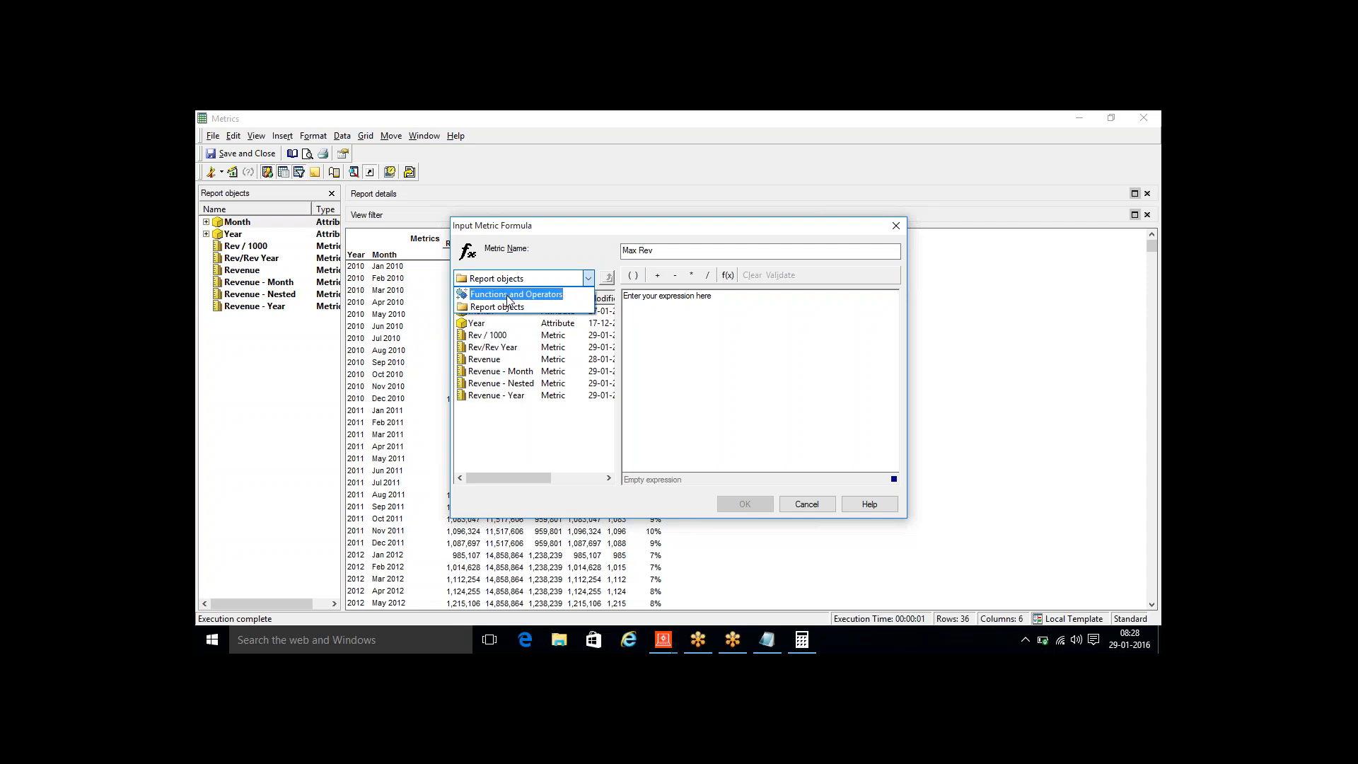
click(511, 468)
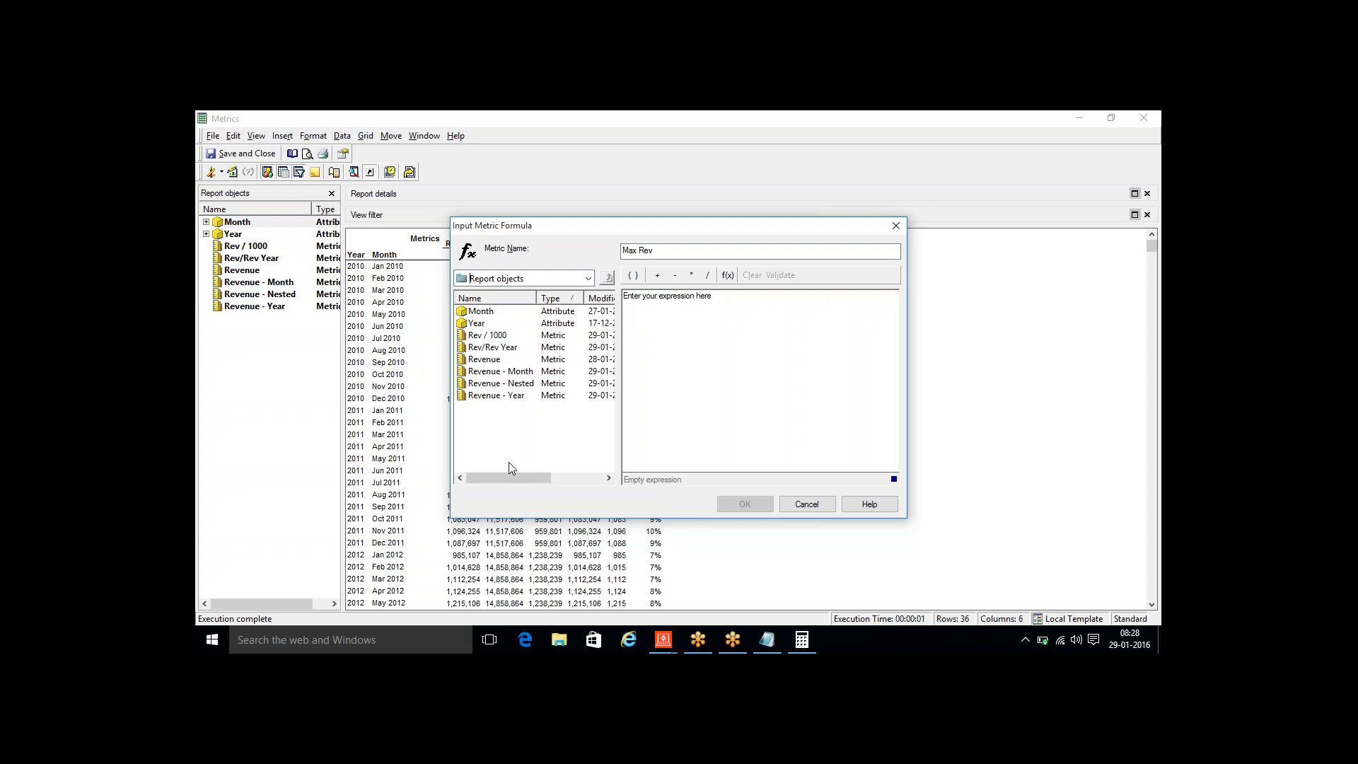
click(671, 446)
text(max()
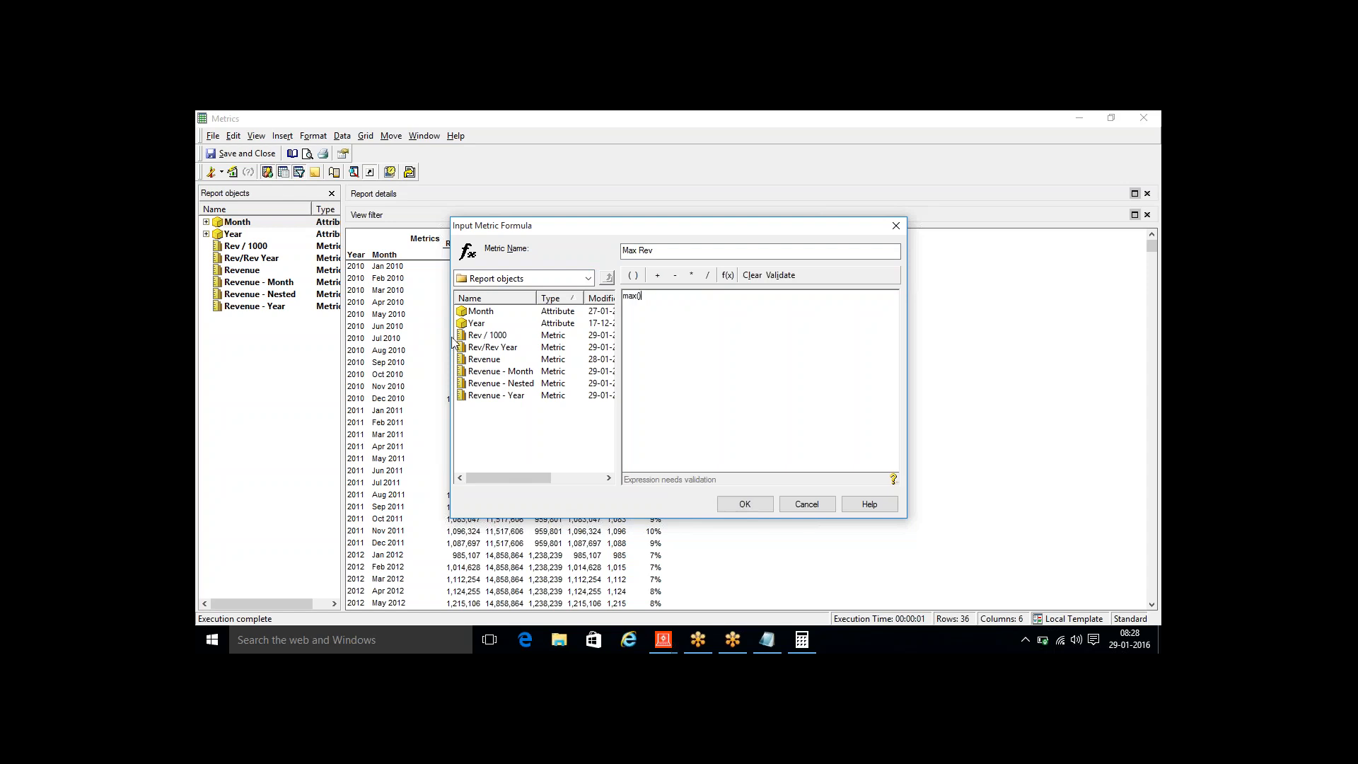
click(472, 360)
drag(472, 360, 639, 304)
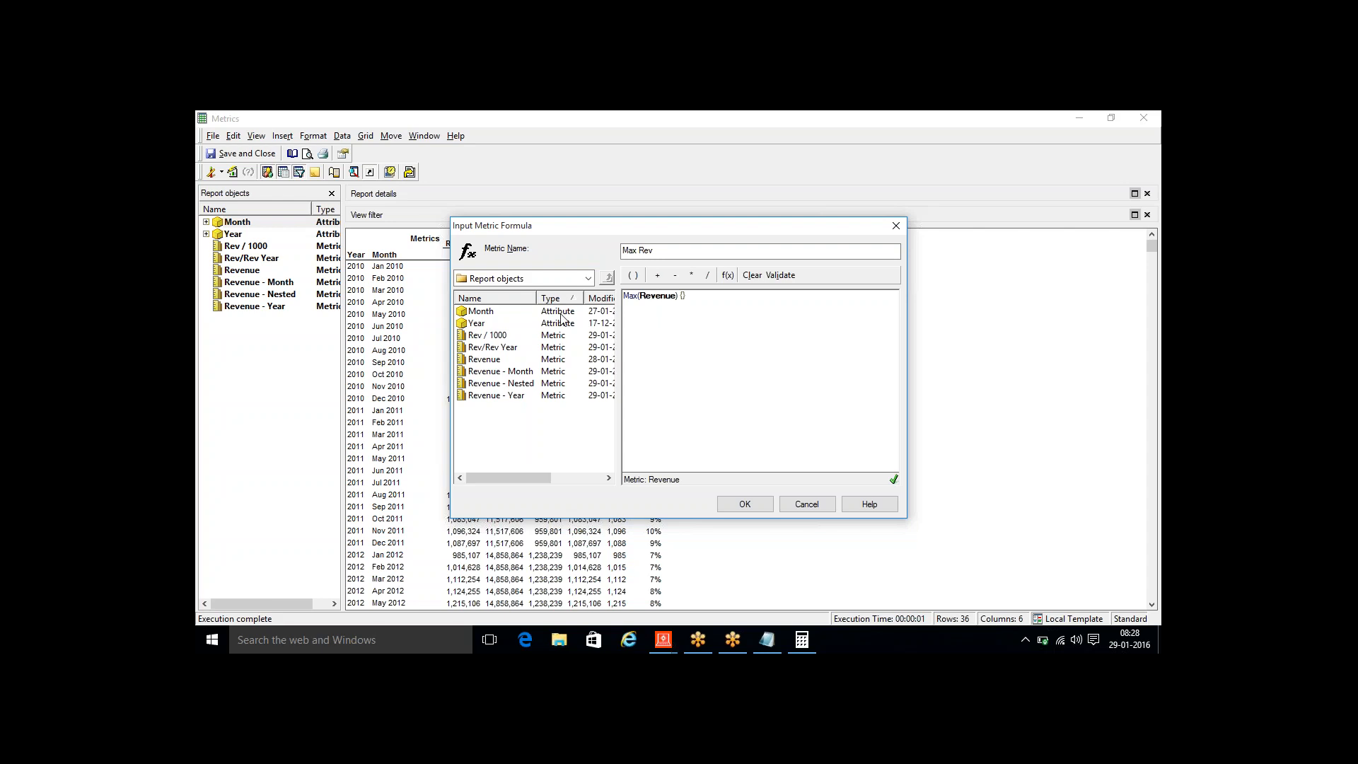
click(476, 326)
drag(475, 327, 682, 300)
click(745, 504)
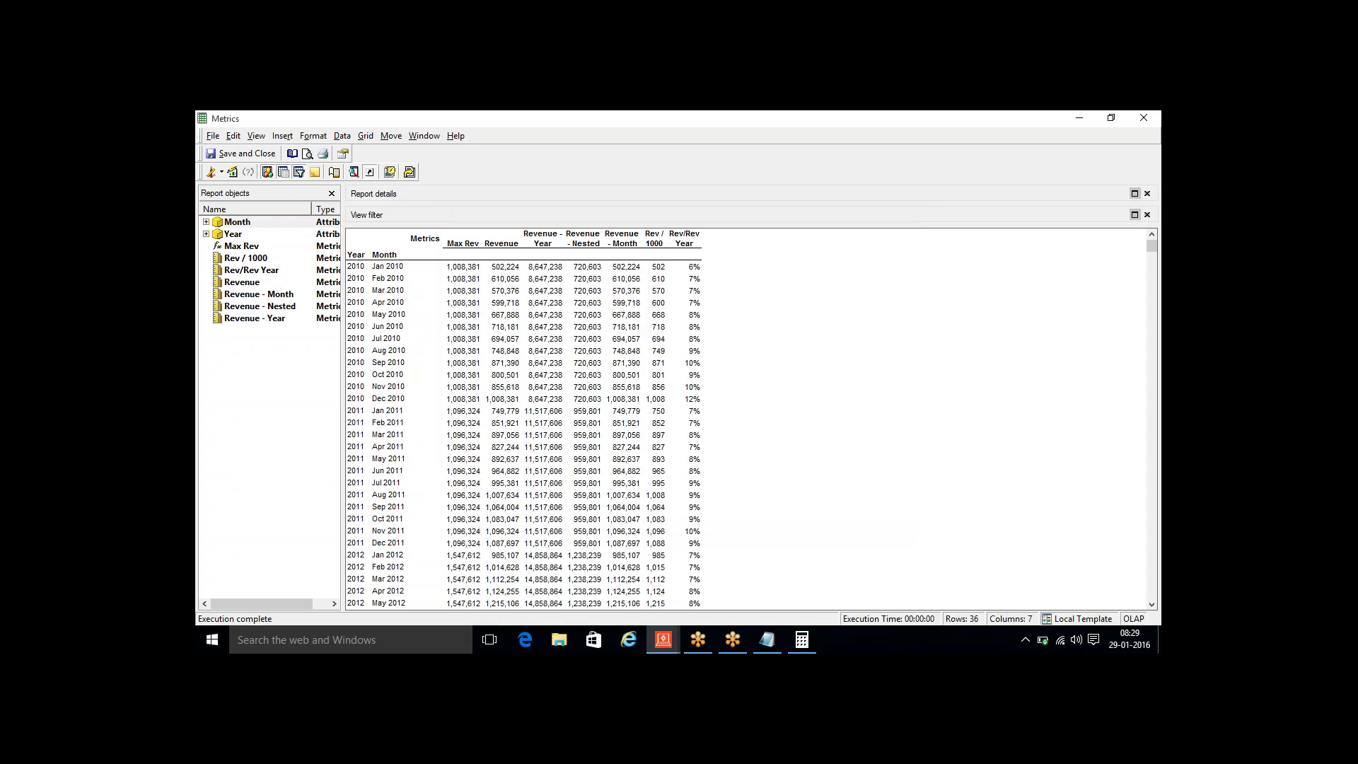
Compare the Max Rev values with the monthly Revenue values of 2010 and 2011
click(461, 280)
click(513, 269)
shift+click(507, 400)
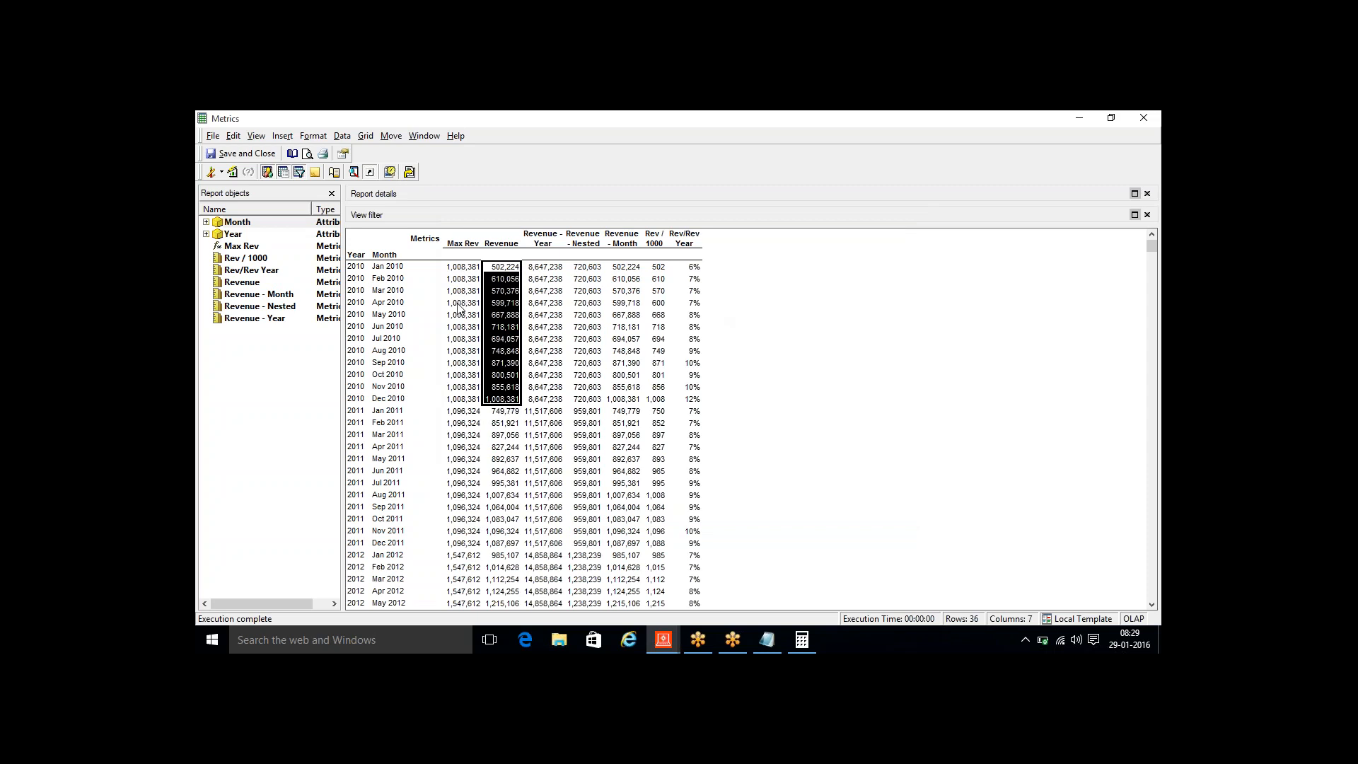
click(501, 416)
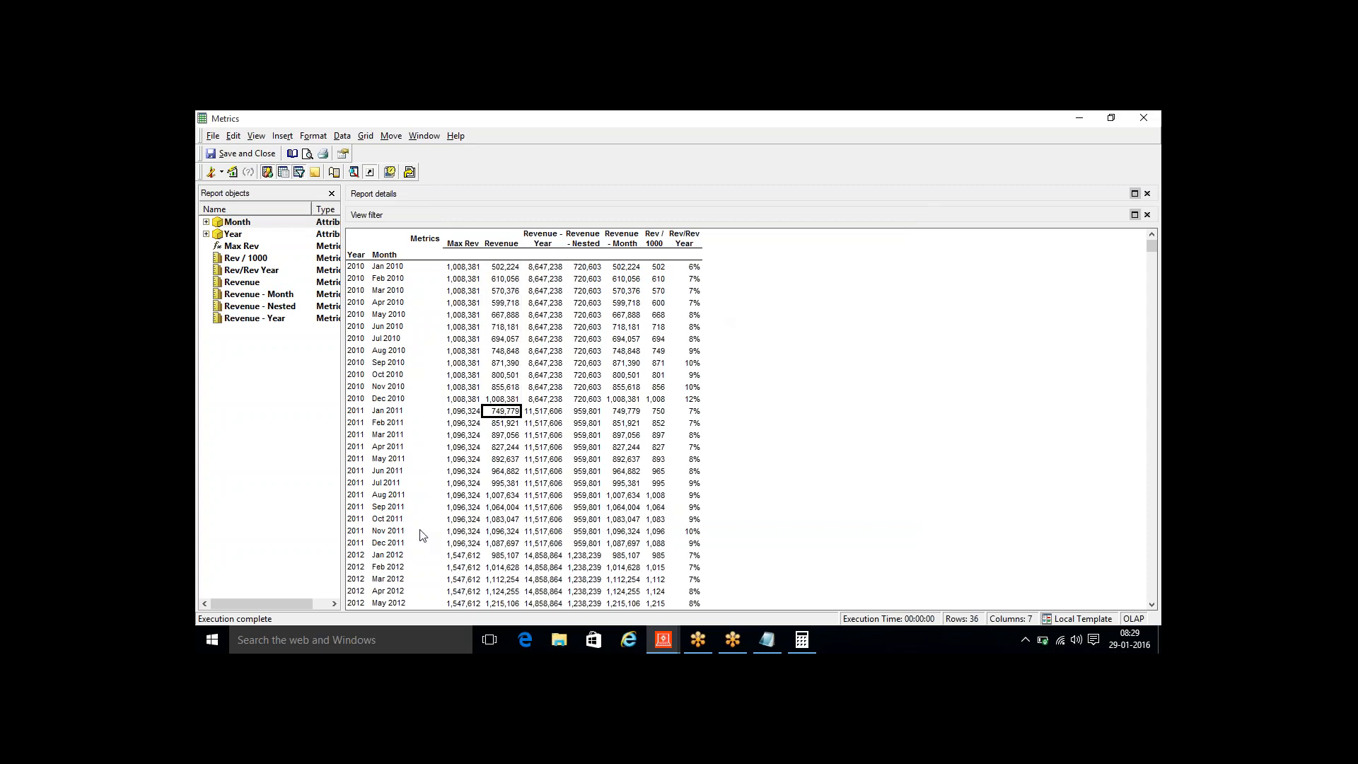
shift+click(500, 543)
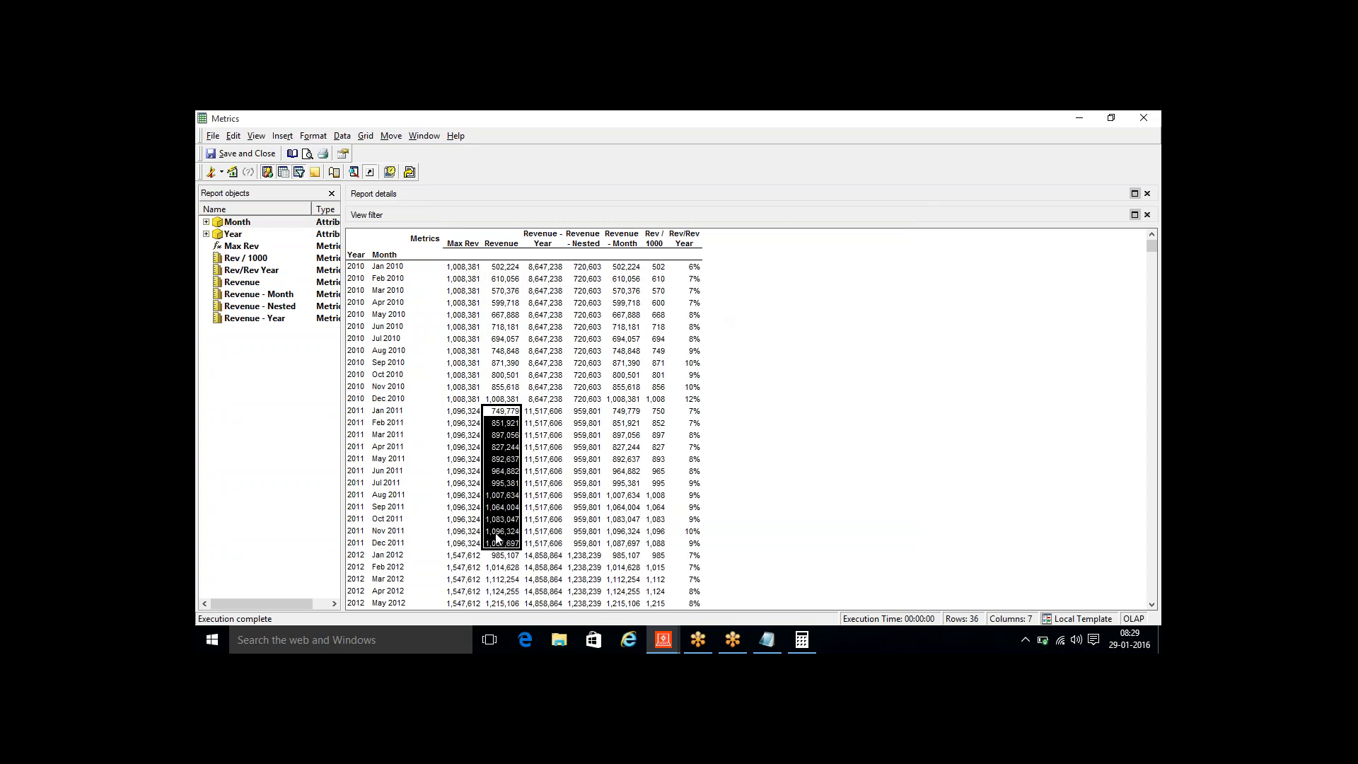
Compare the November 2011 Revenue value with the Max Rev values of the 2011 months
click(511, 536)
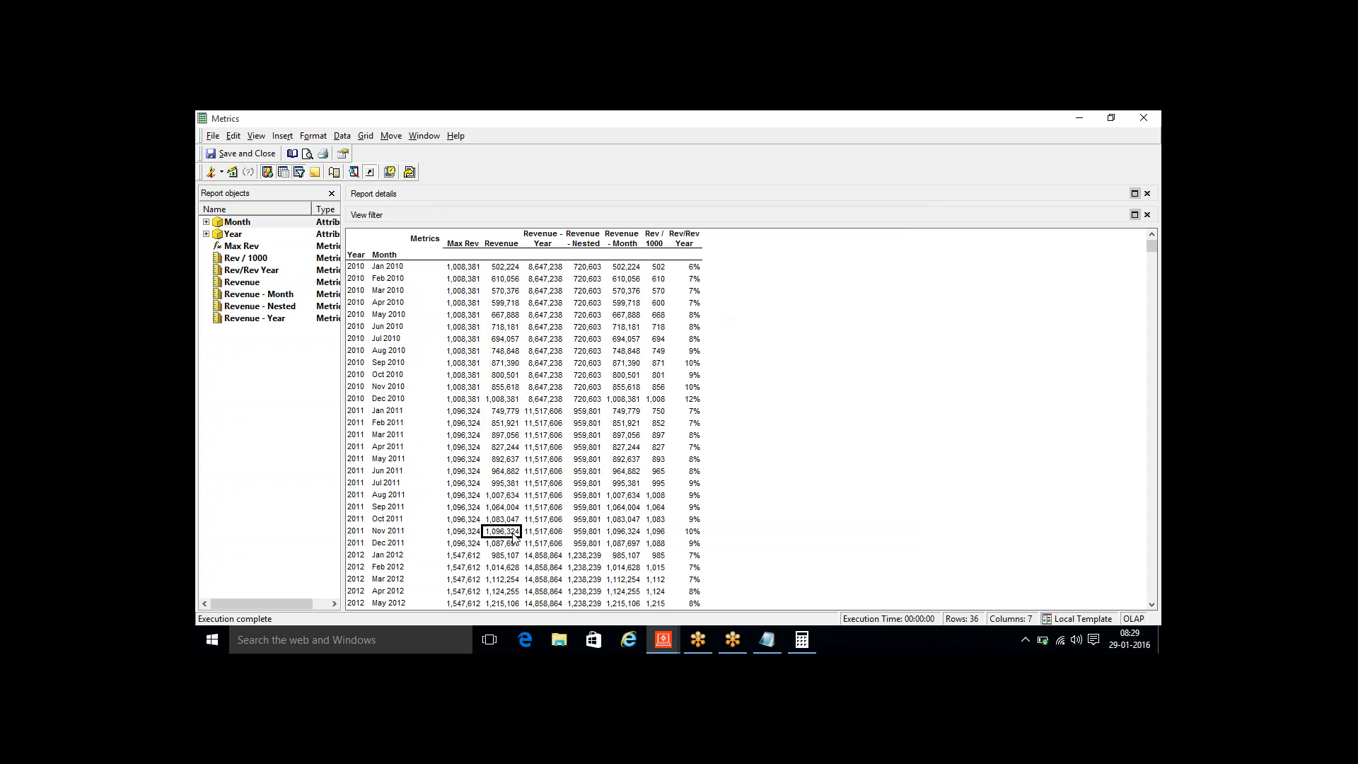
click(469, 532)
click(468, 521)
click(463, 509)
Show the report in SQL View and examine the analytical engine calculation steps for Max Rev at the end of the SQL
click(221, 173)
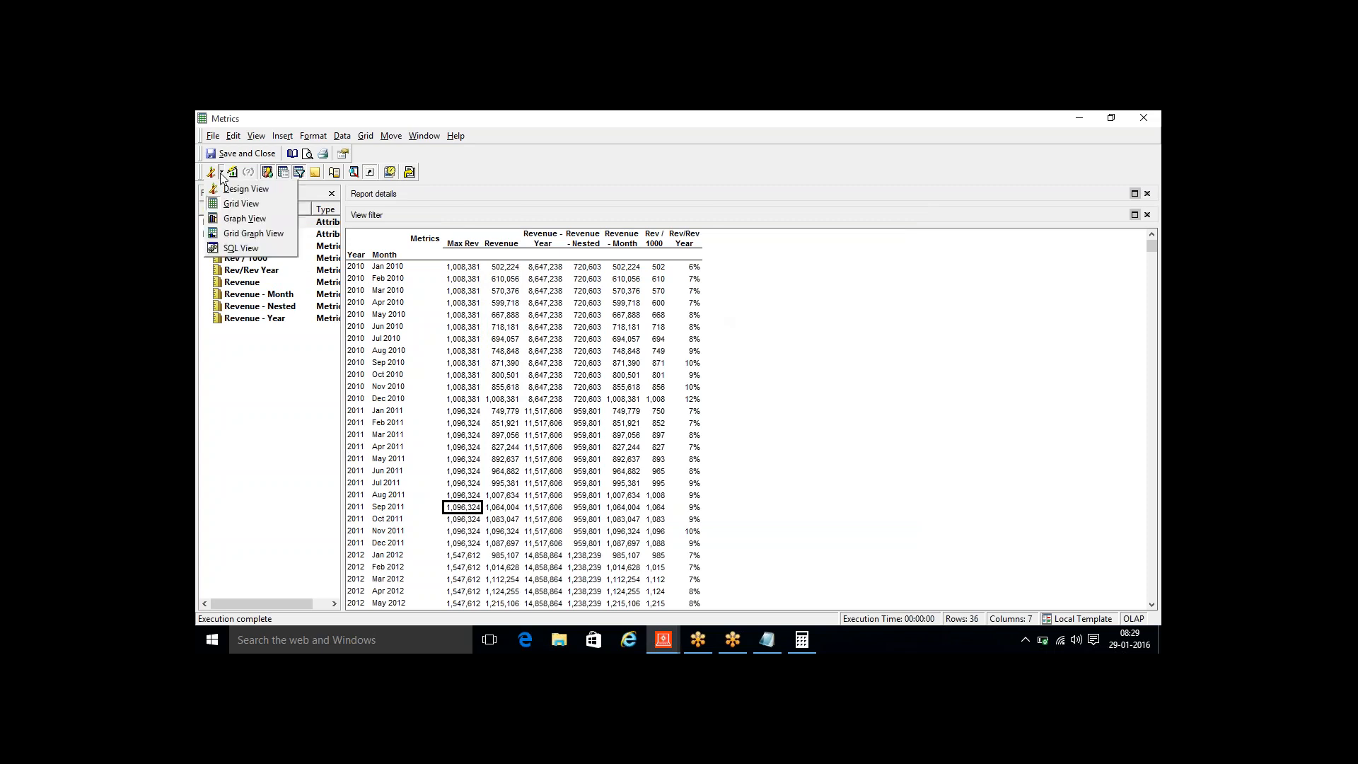
click(237, 248)
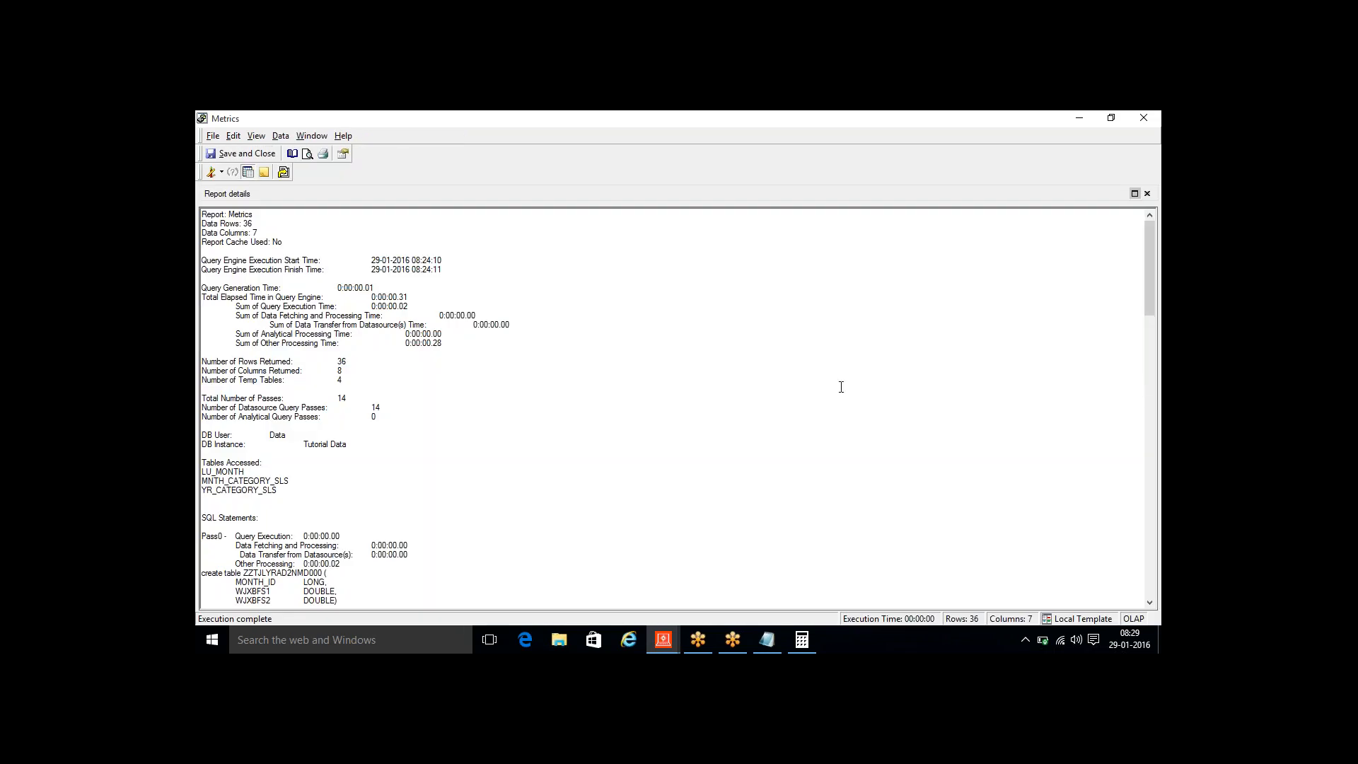
drag(1147, 236, 1151, 537)
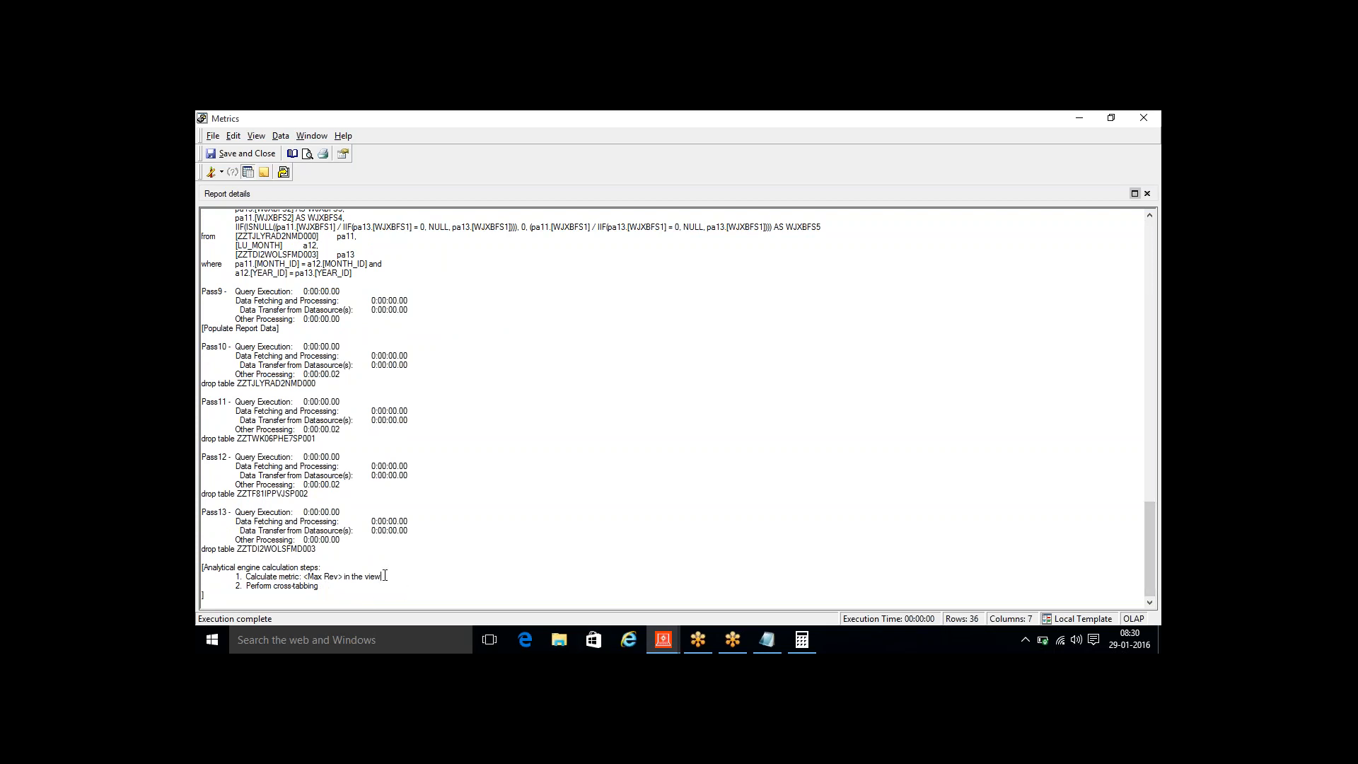
drag(383, 577, 203, 566)
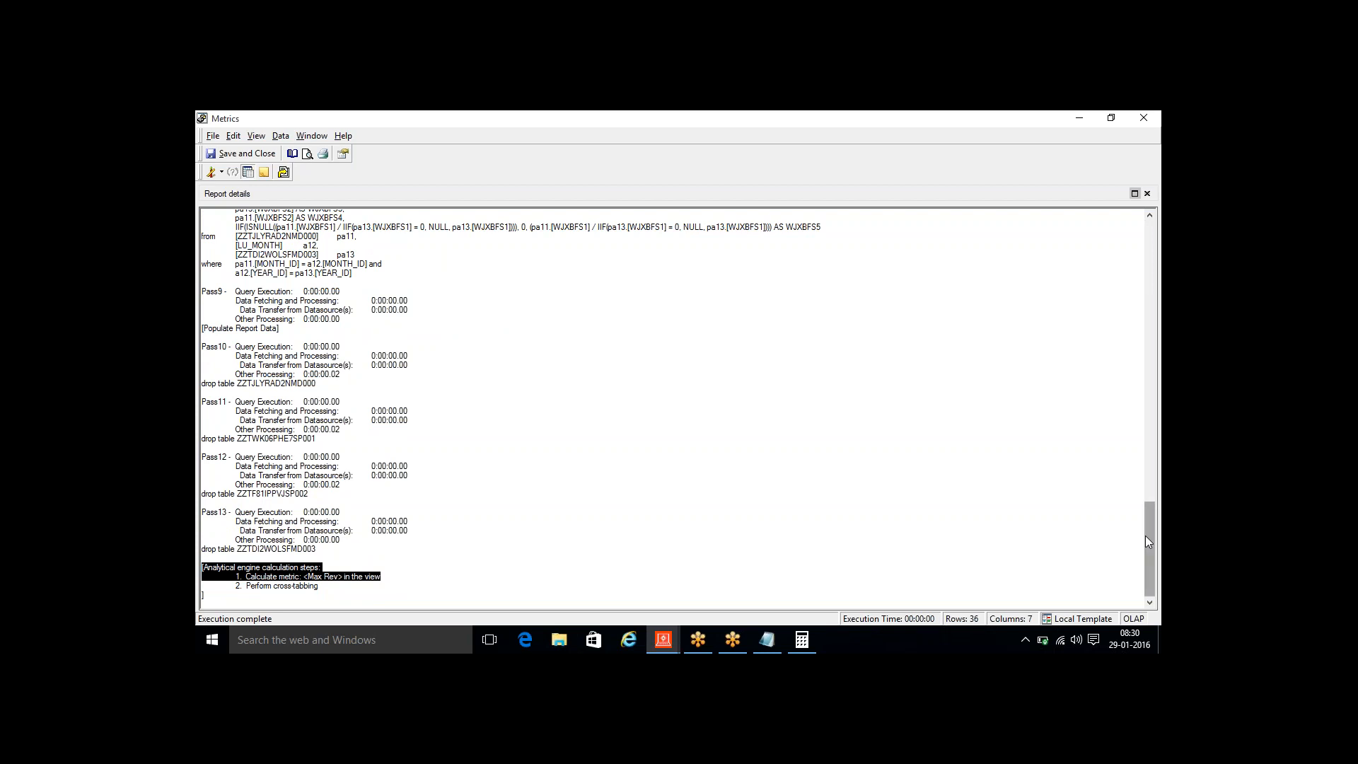
mouse_move(1144, 536)
mouse_down()
mouse_move(1129, 289)
mouse_move(1131, 557)
mouse_up()
Return the report to Design View and add a derived metric named Rev - Rev Nested, defined as Revenue minus Revenue - Nested
click(210, 172)
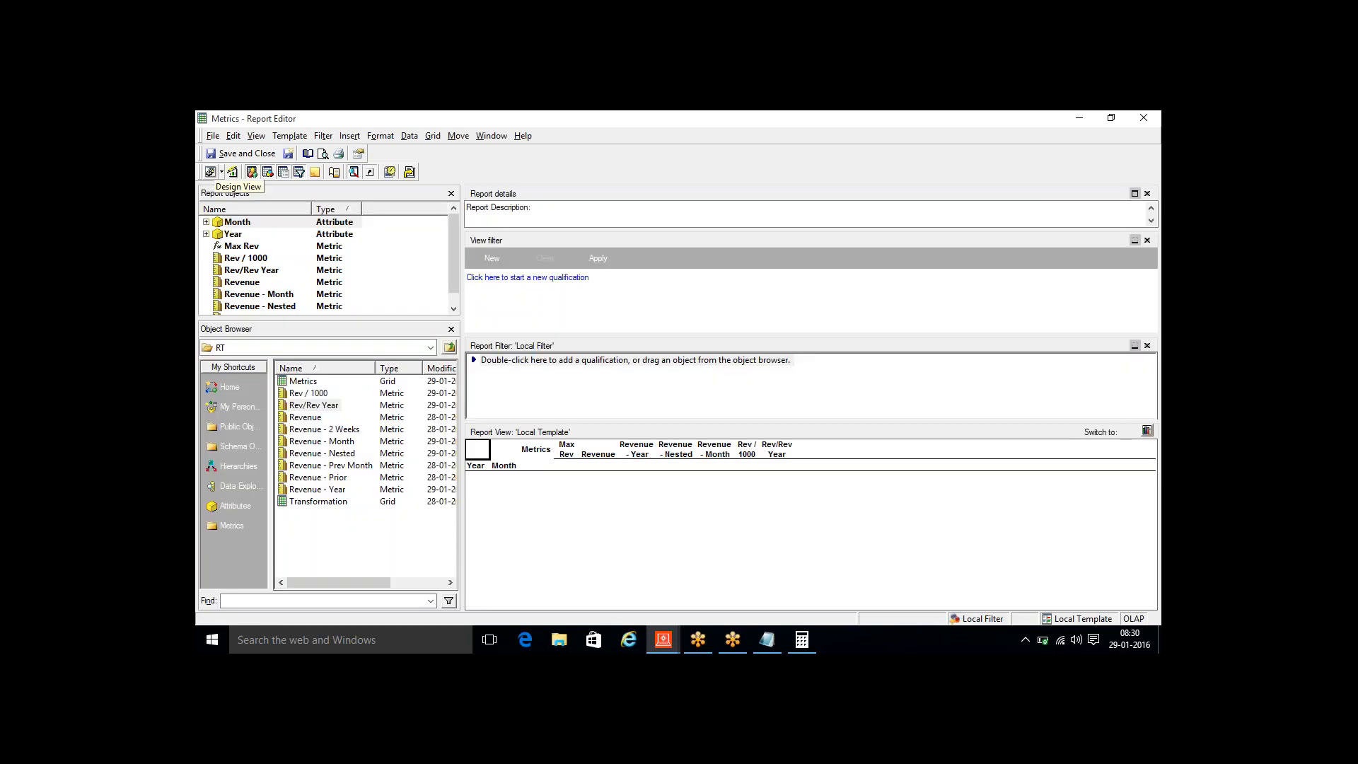
click(350, 136)
click(381, 200)
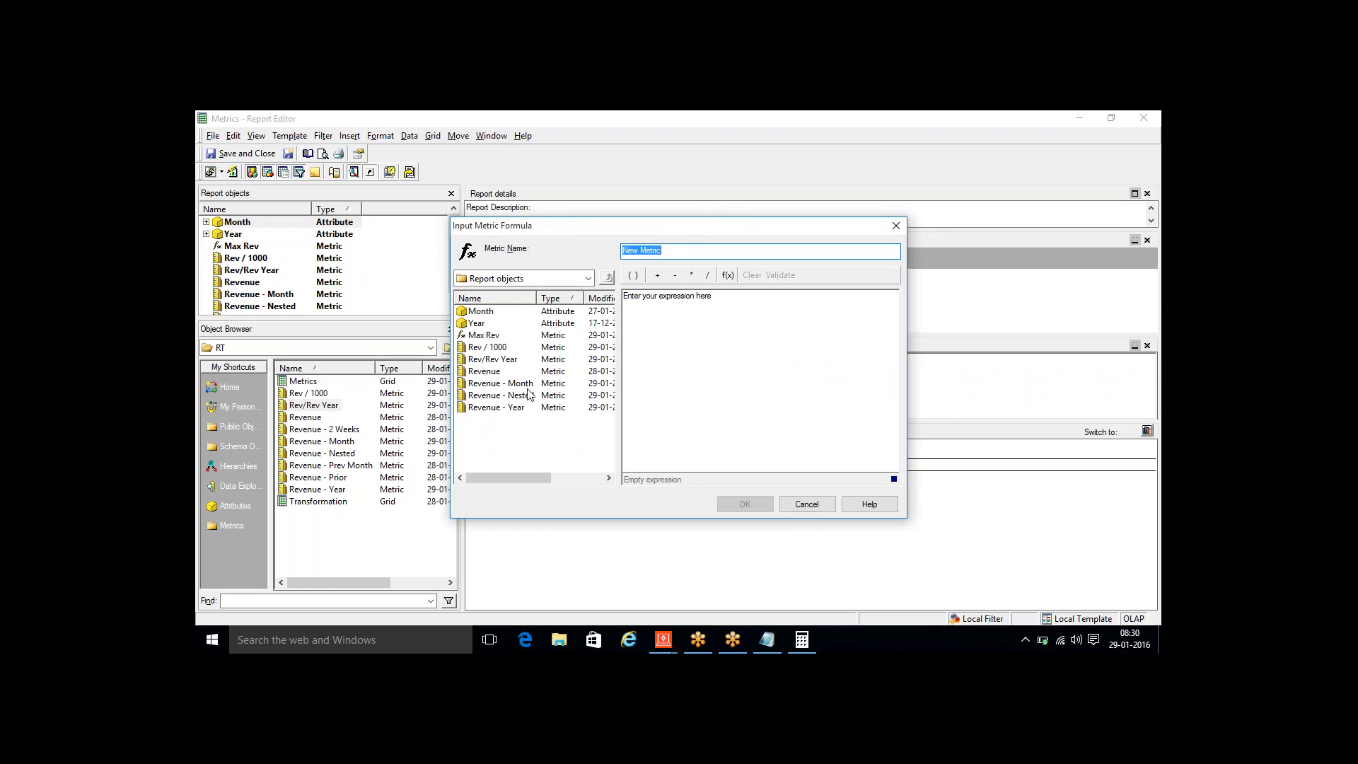
double_click(493, 372)
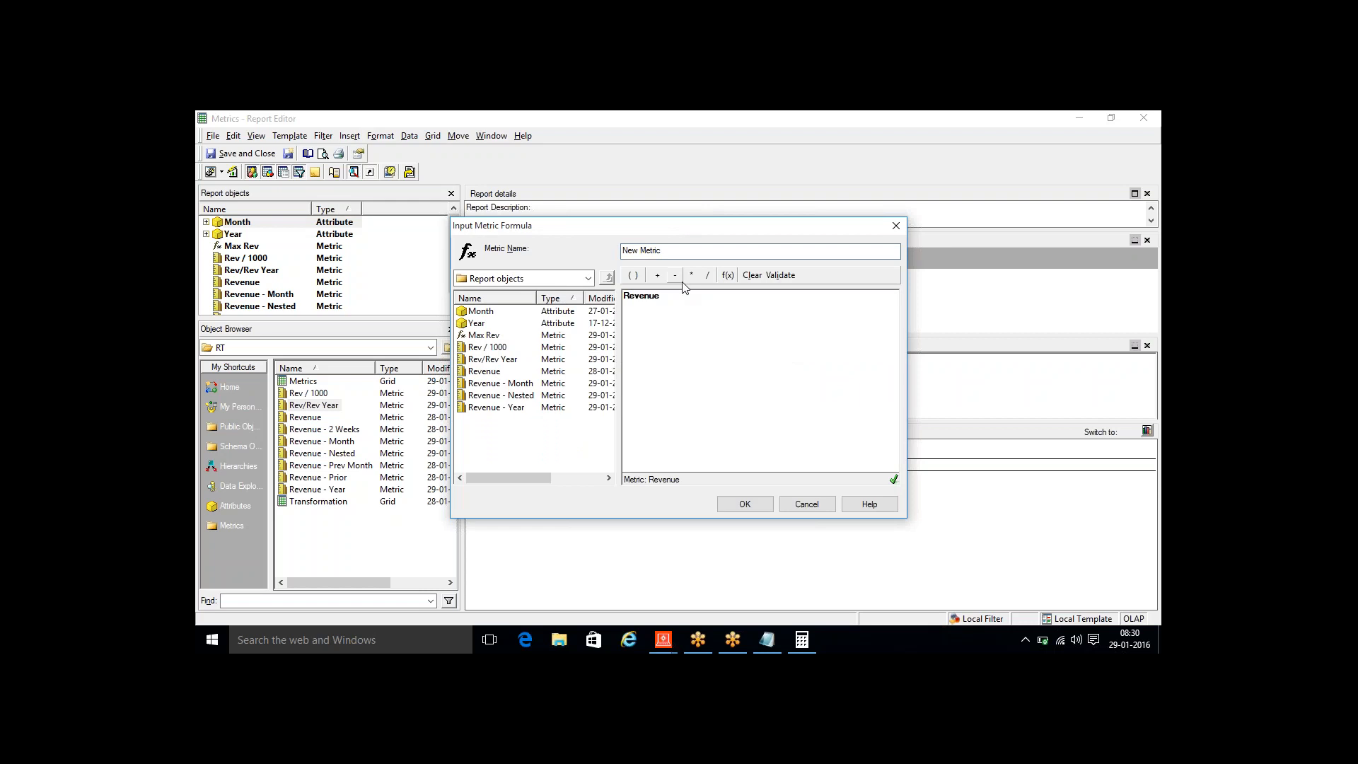
text(-)
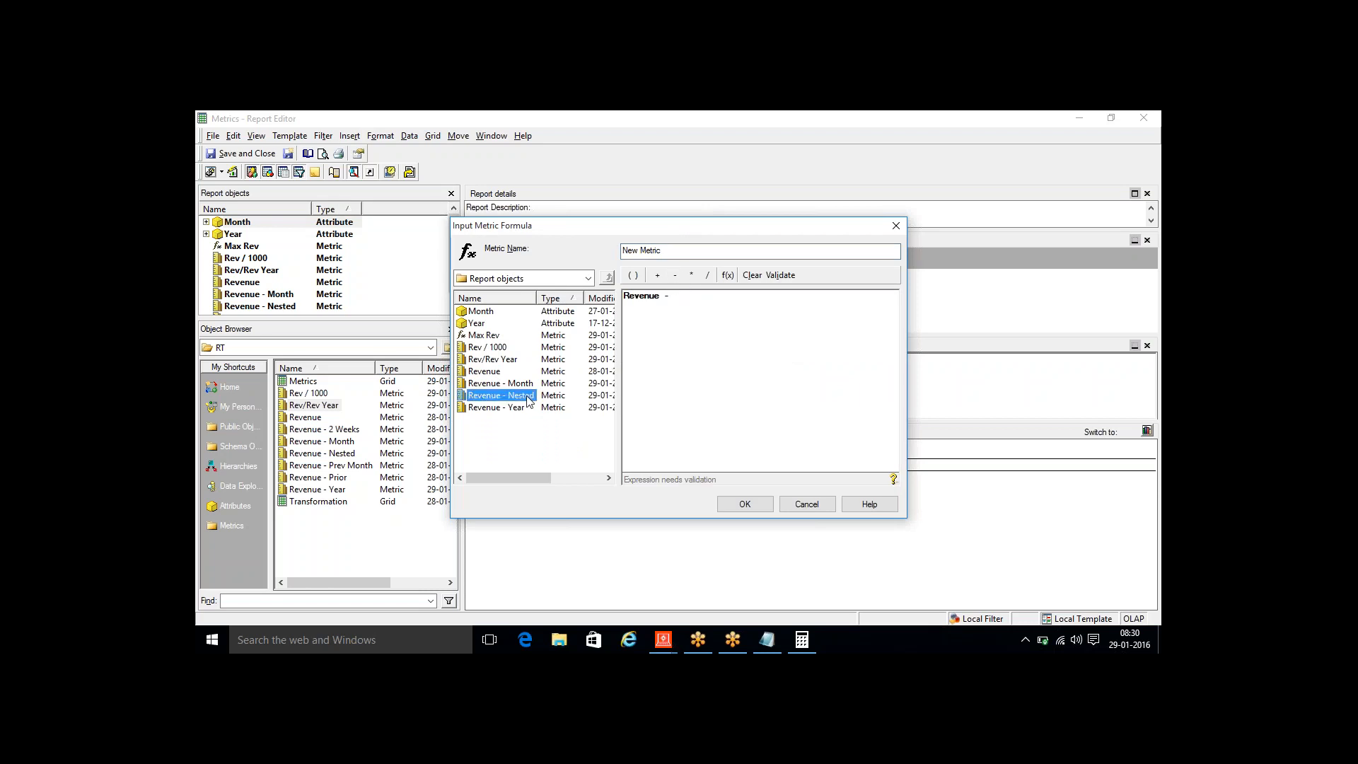
double_click(500, 395)
click(682, 253)
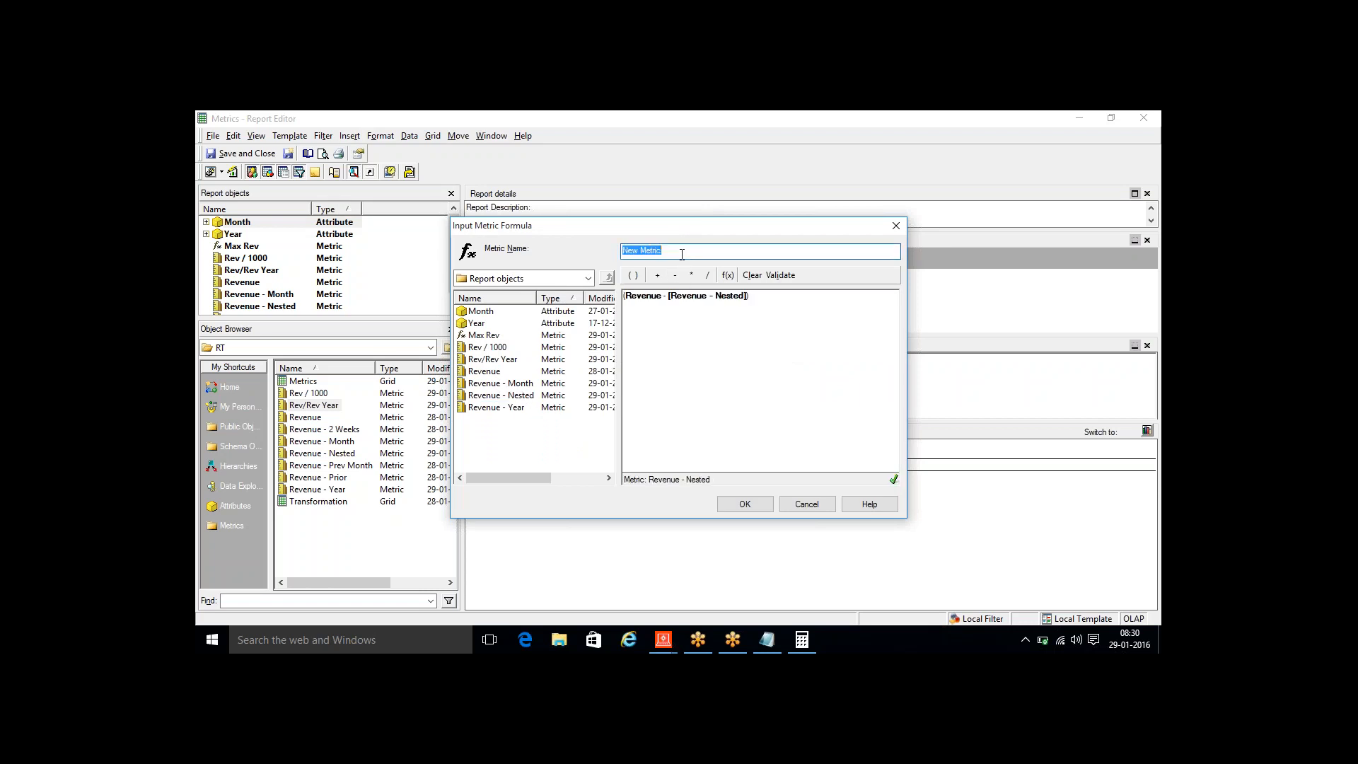
text(Rev - Rev Nested)
click(744, 504)
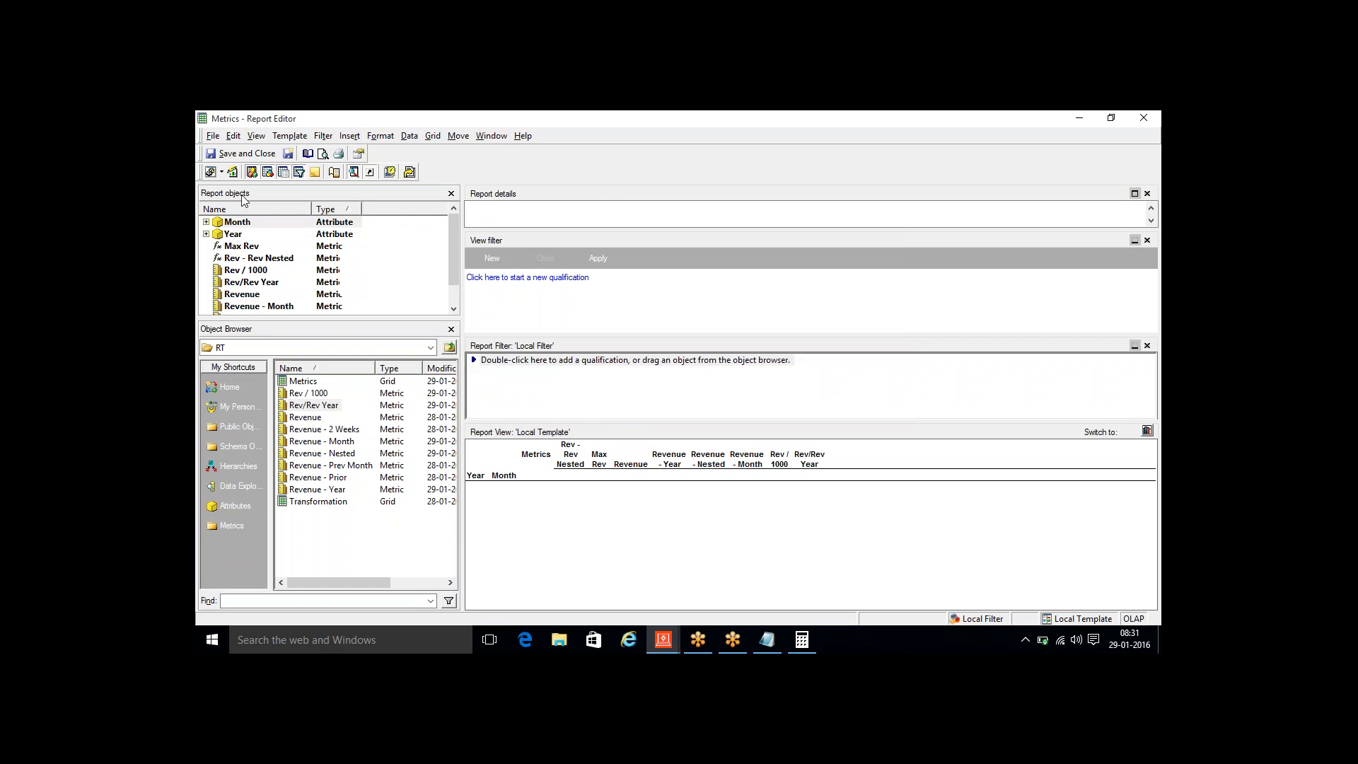
Show the report in Grid View and check the January 2010 values of Rev - Rev Nested, Revenue and Revenue - Nested
click(223, 173)
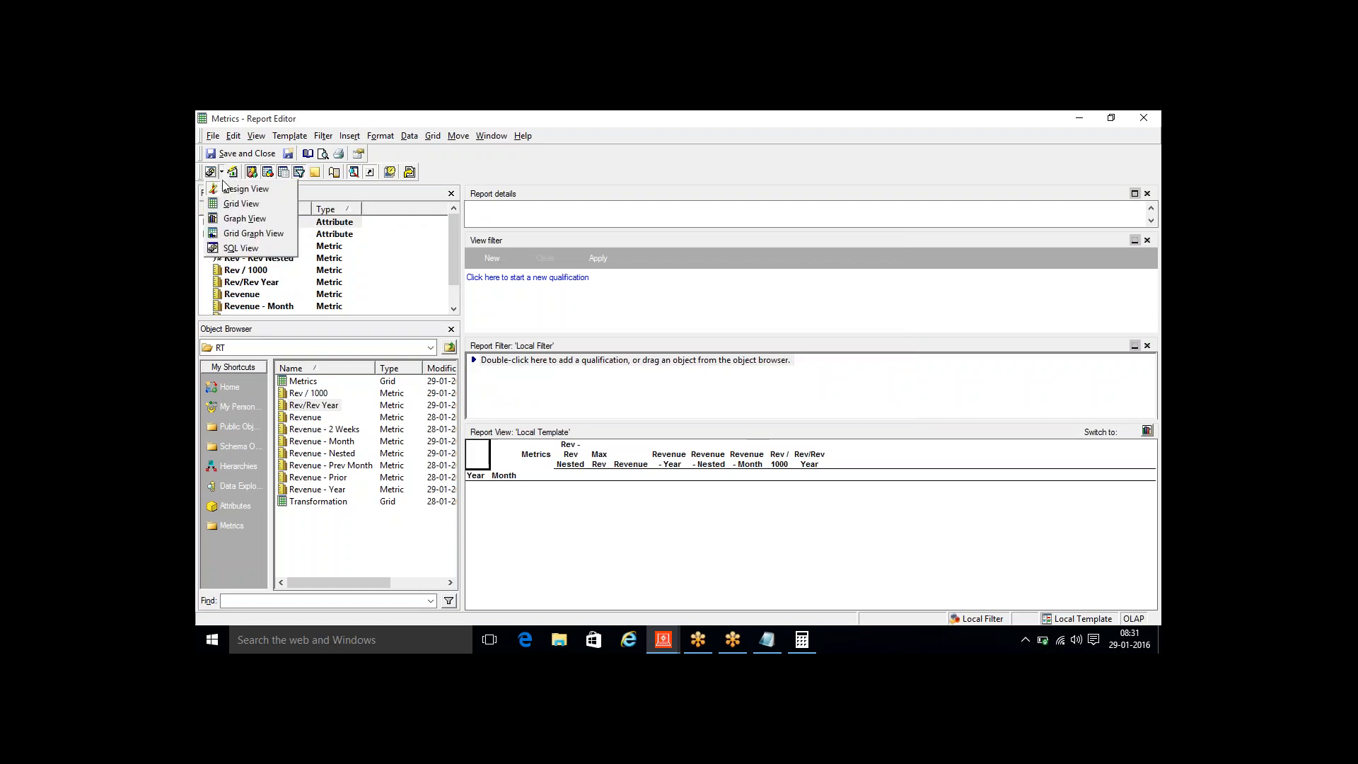
click(244, 204)
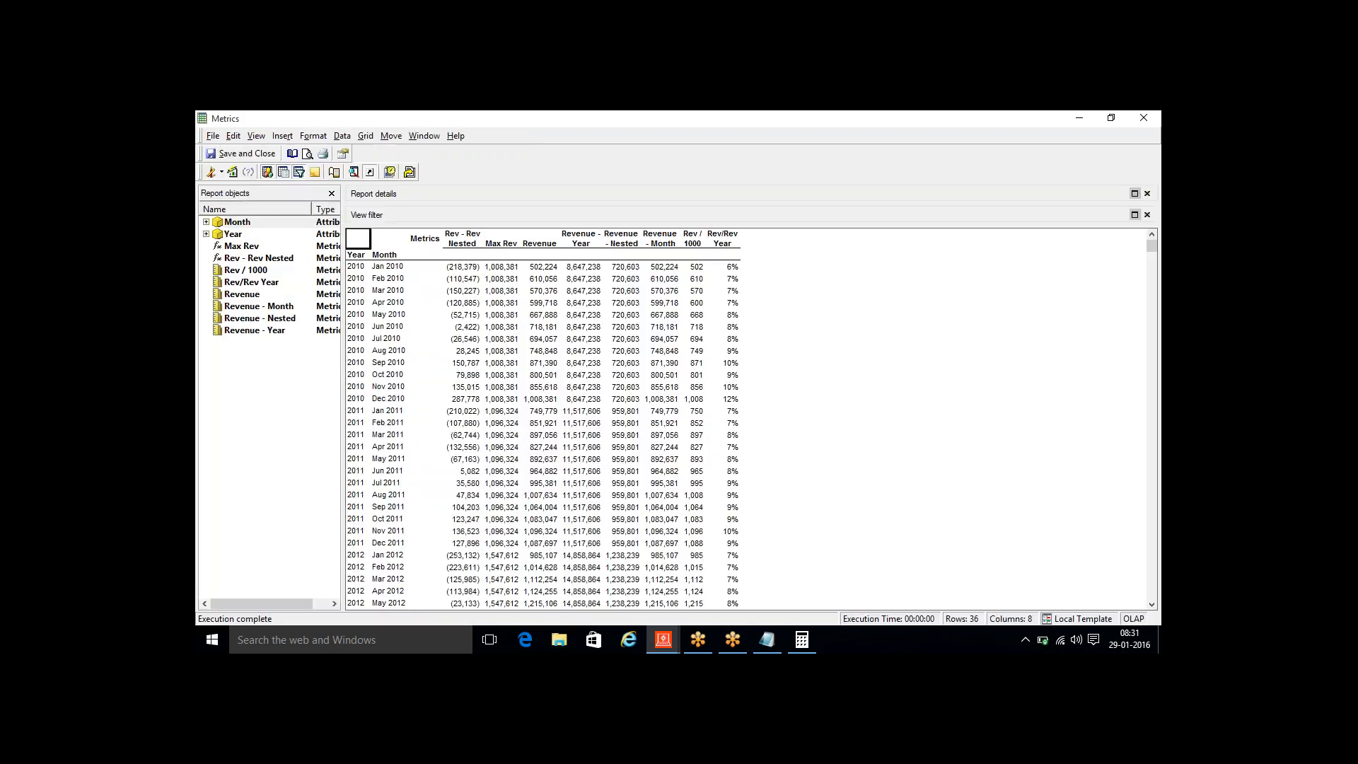
click(464, 268)
click(539, 270)
click(625, 268)
Switch to Calculator, subtract 720603 from 502224, and compare the result with the January 2010 Rev - Rev Nested value in the report
click(801, 639)
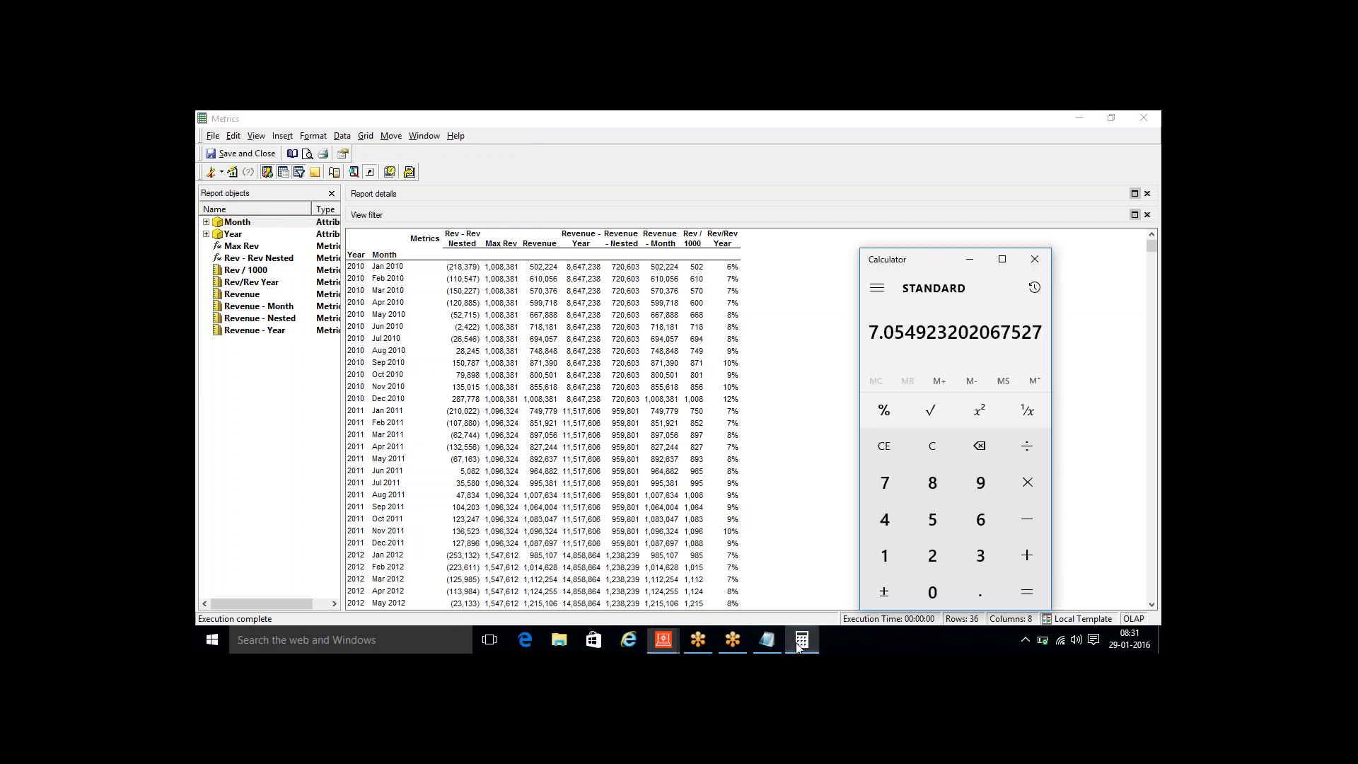
key(Escape)
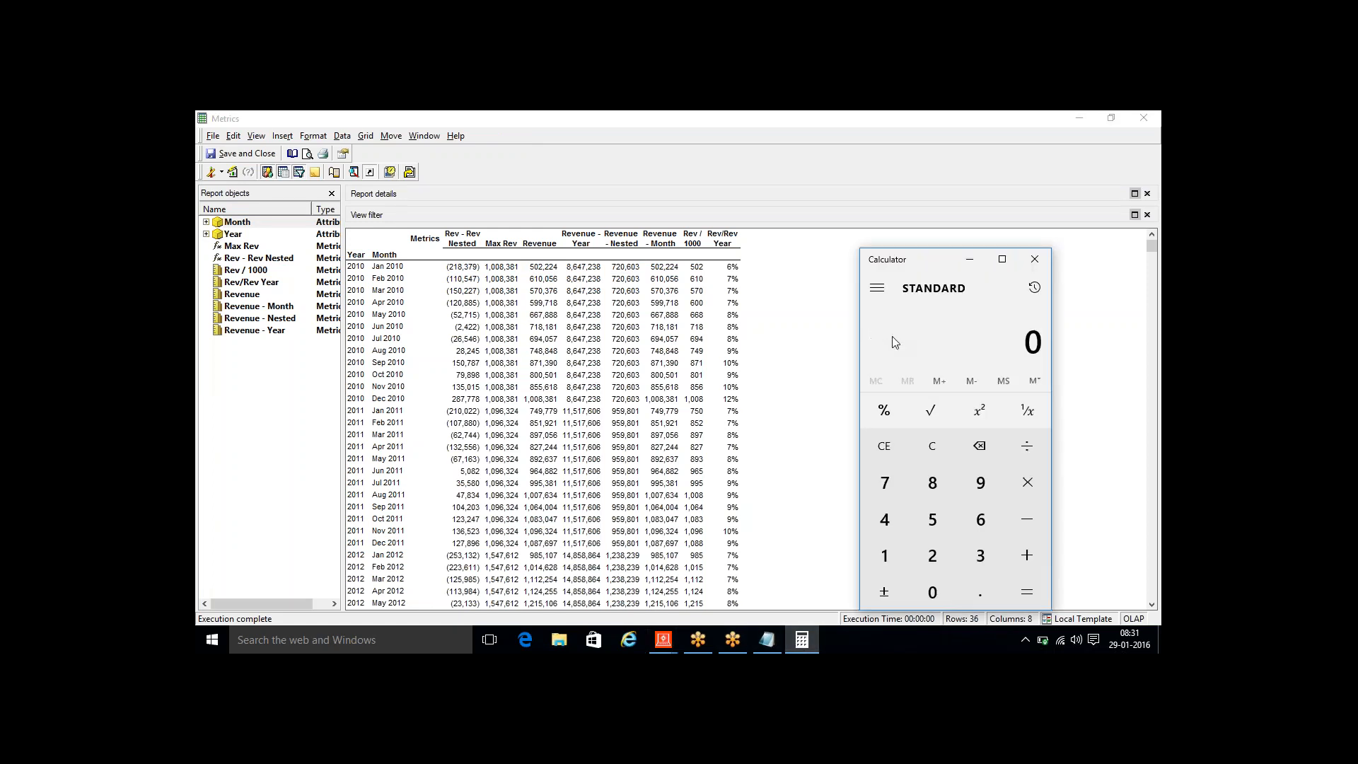
text(52)
key(BackSpace)
text(02,224)
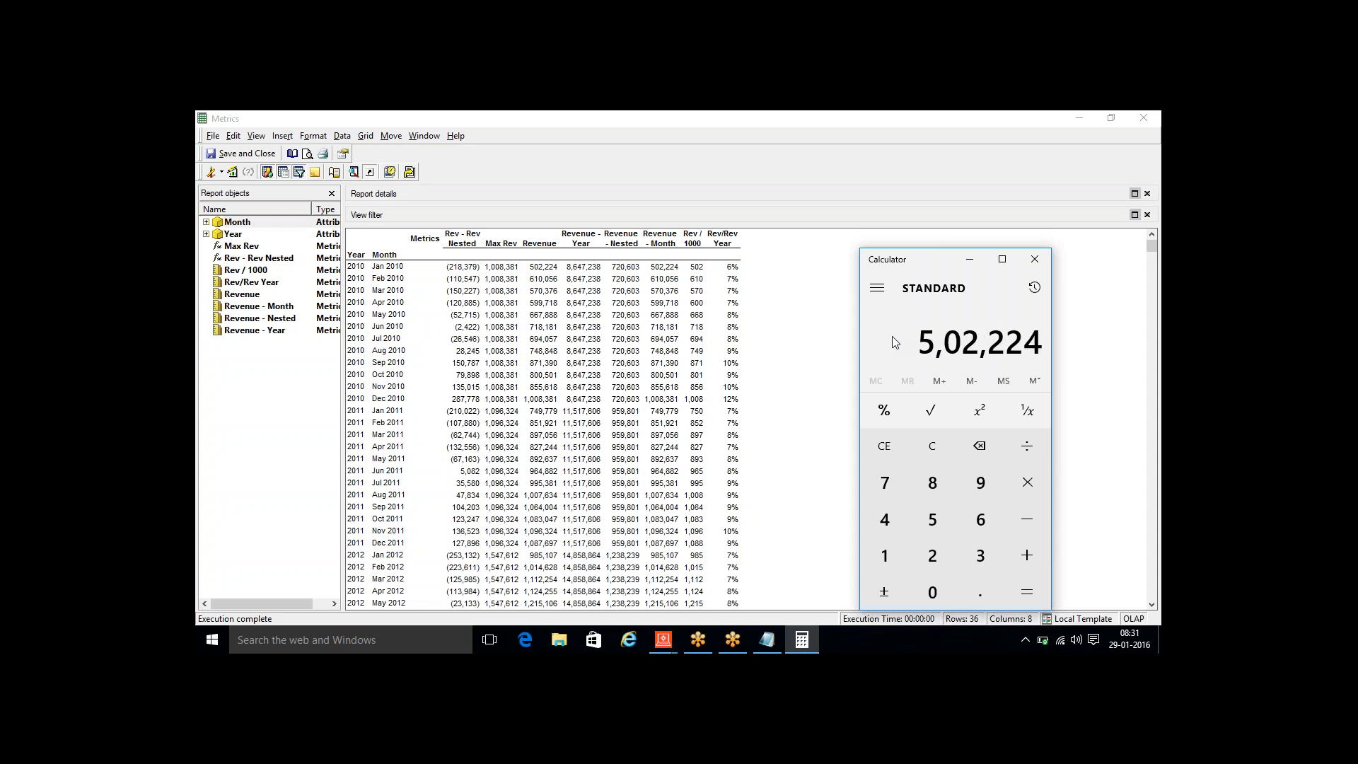
key(minus)
text(72060)
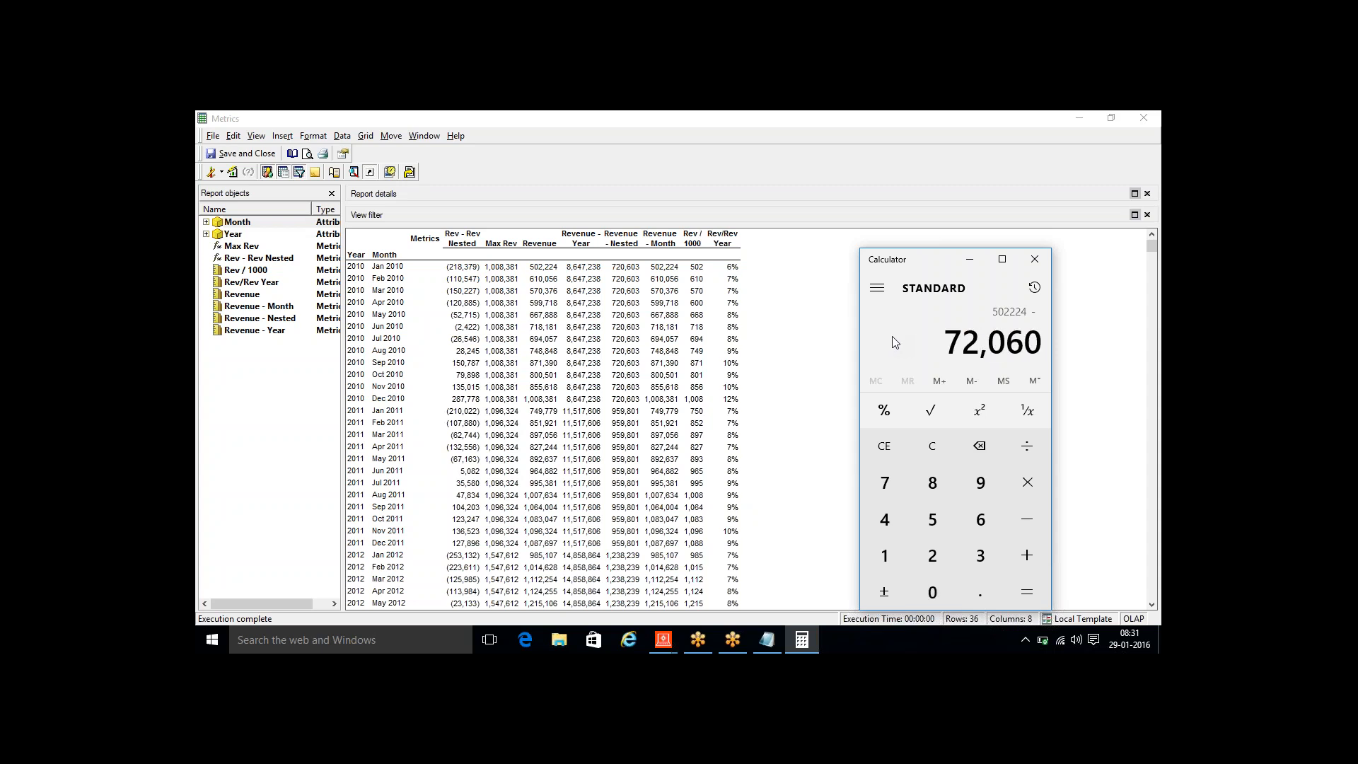
text(3)
key(Return)
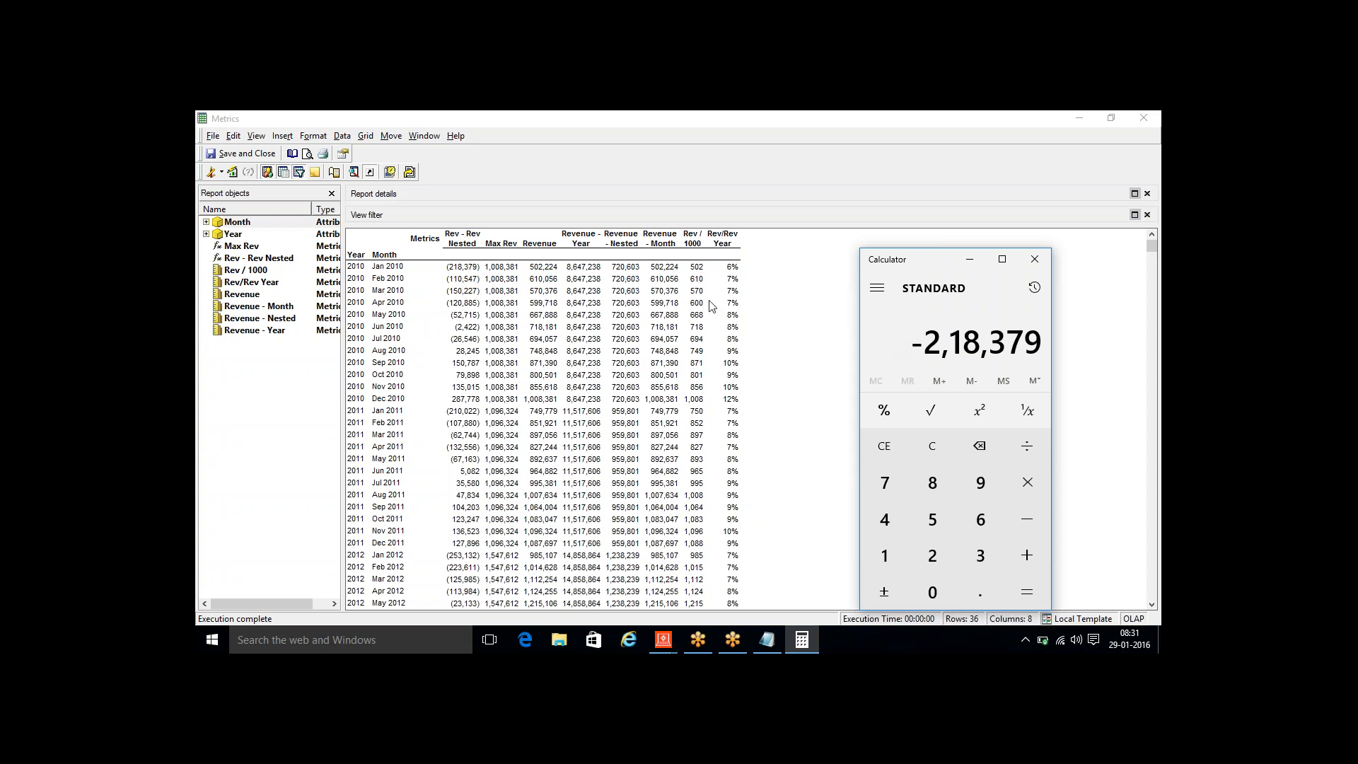
click(454, 269)
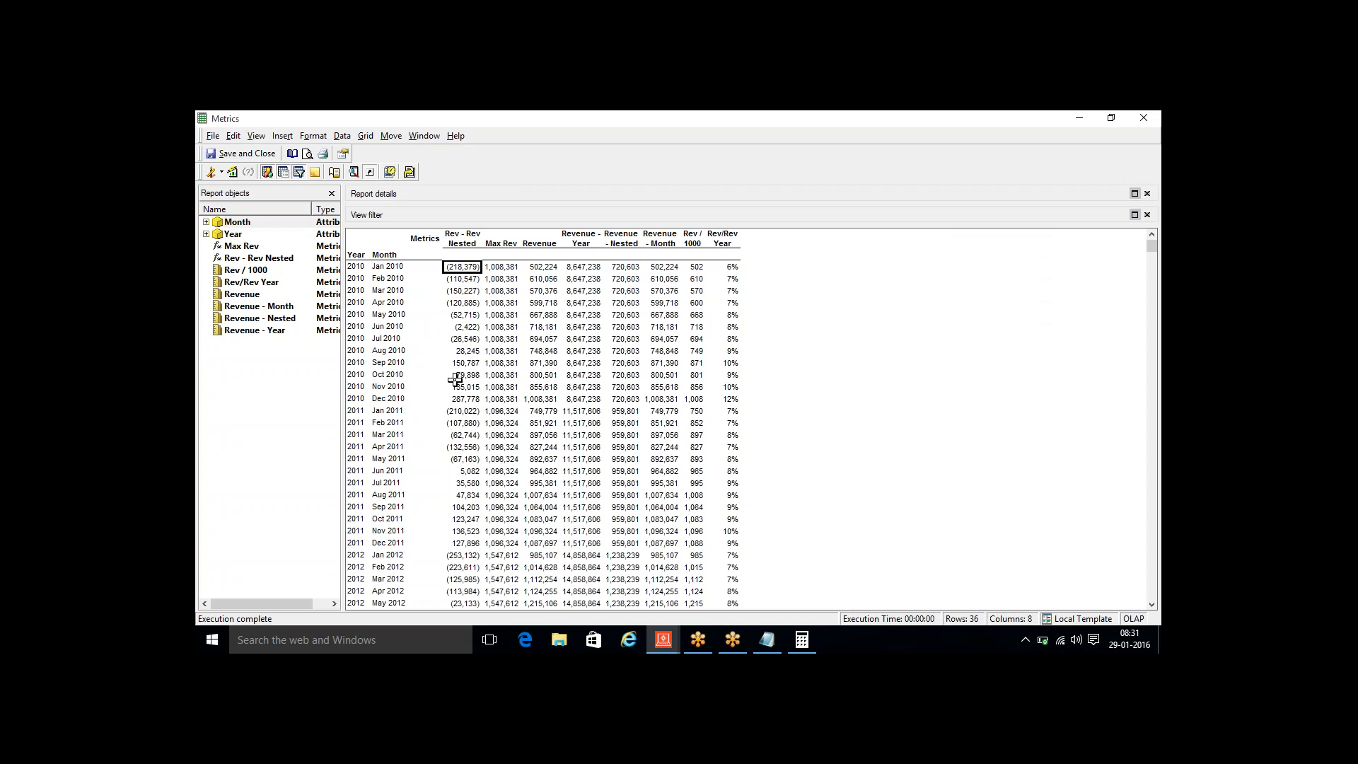
Show the report in SQL View and examine the analytical engine calculation steps for both derived metrics
click(221, 172)
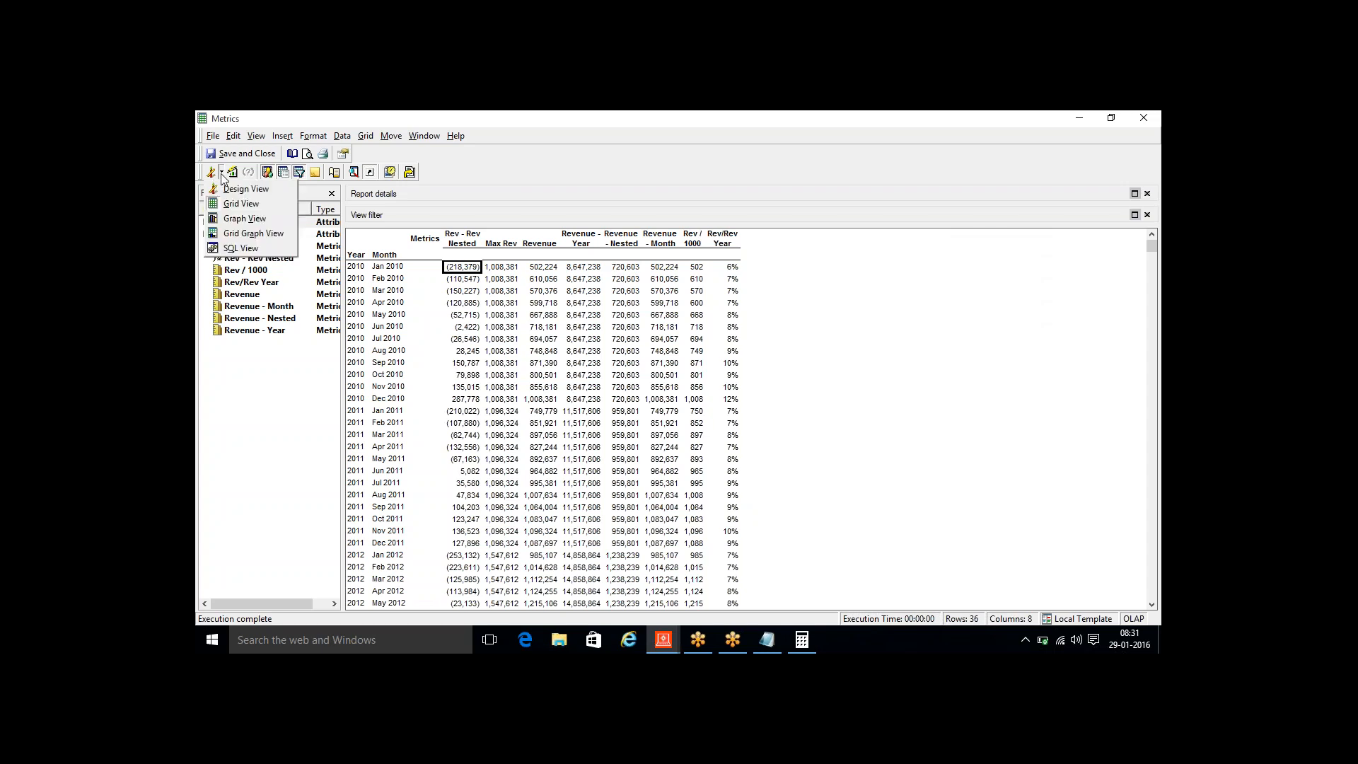
click(241, 248)
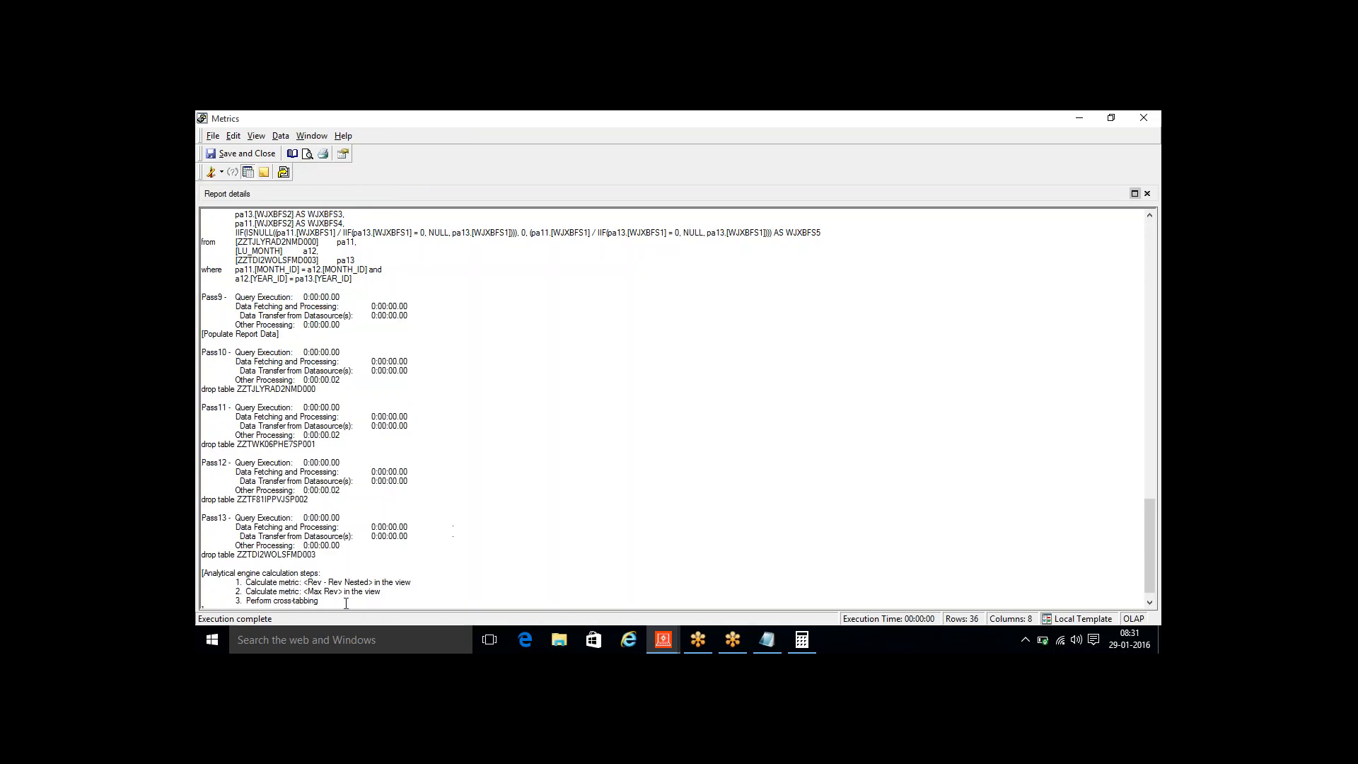
drag(346, 603, 200, 574)
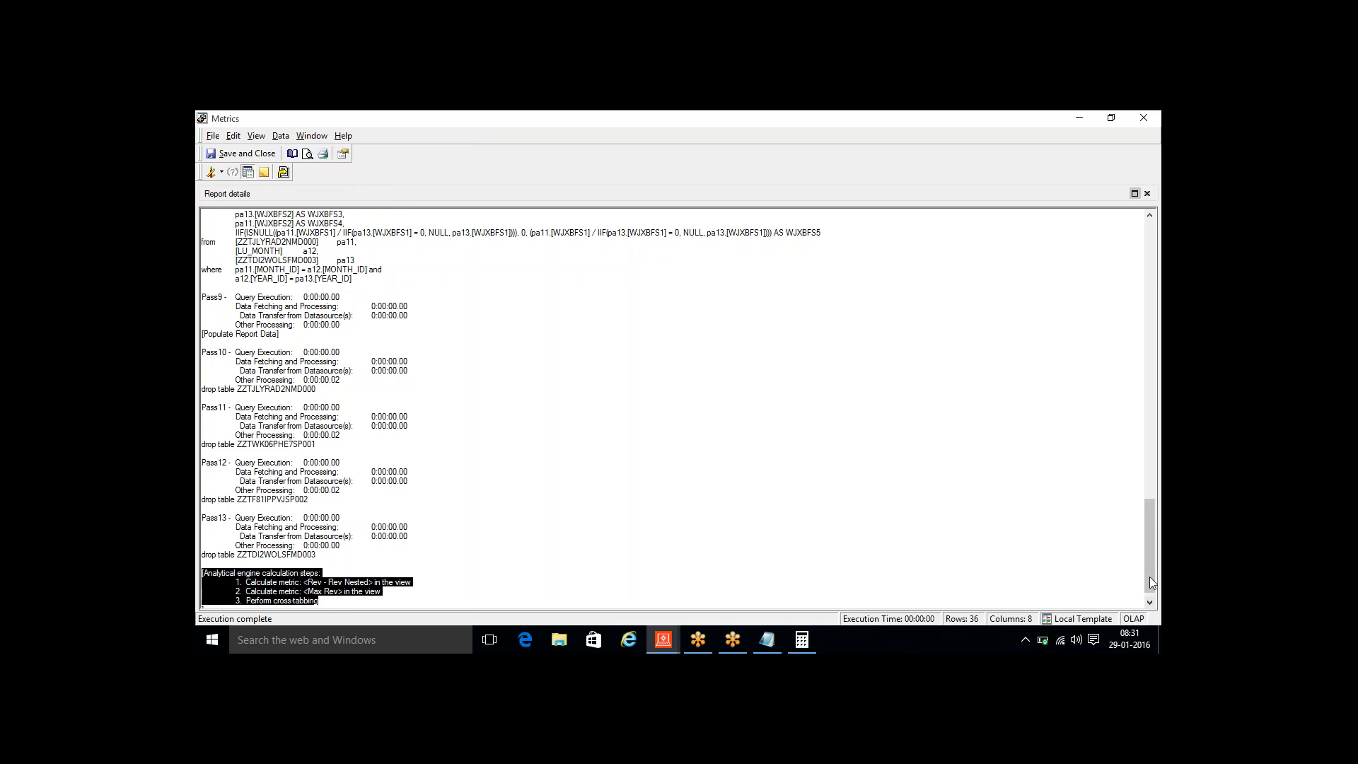
drag(1148, 575, 1150, 597)
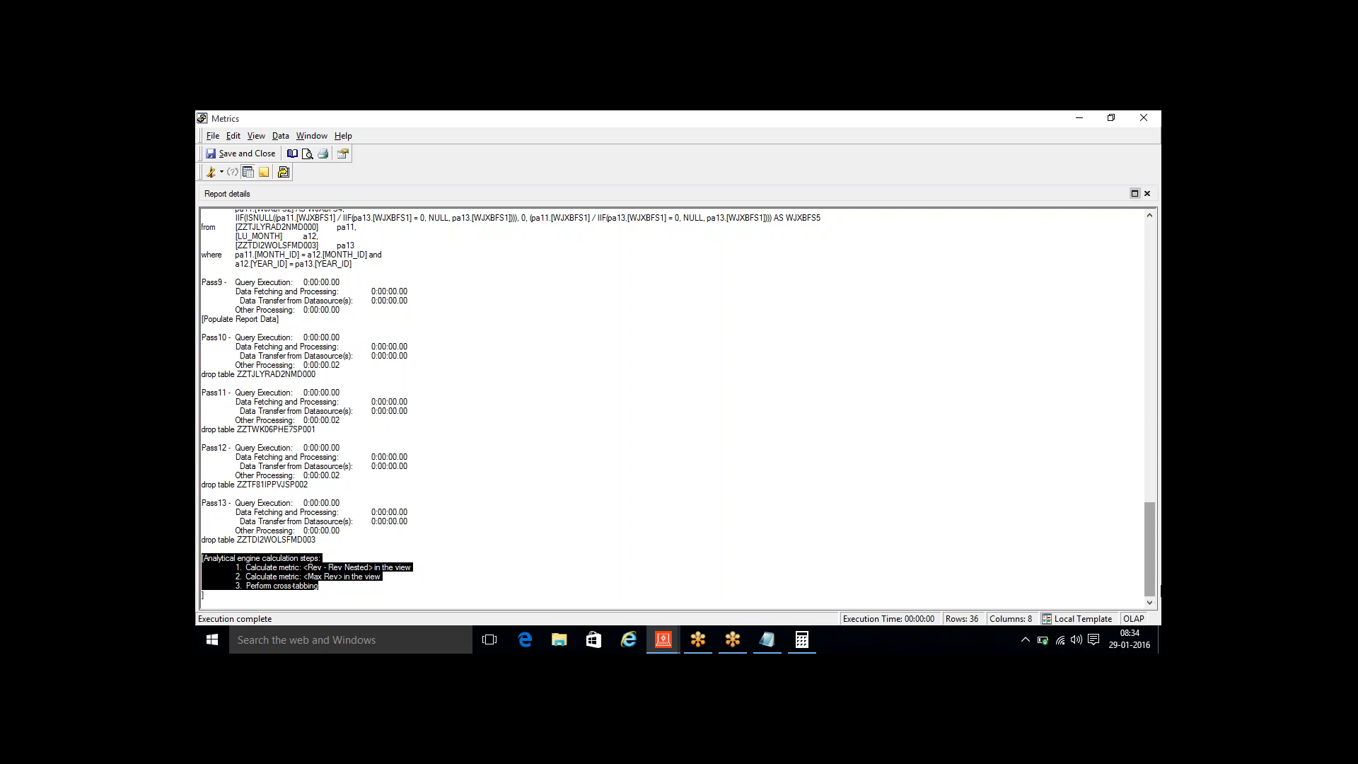
click(1005, 130)
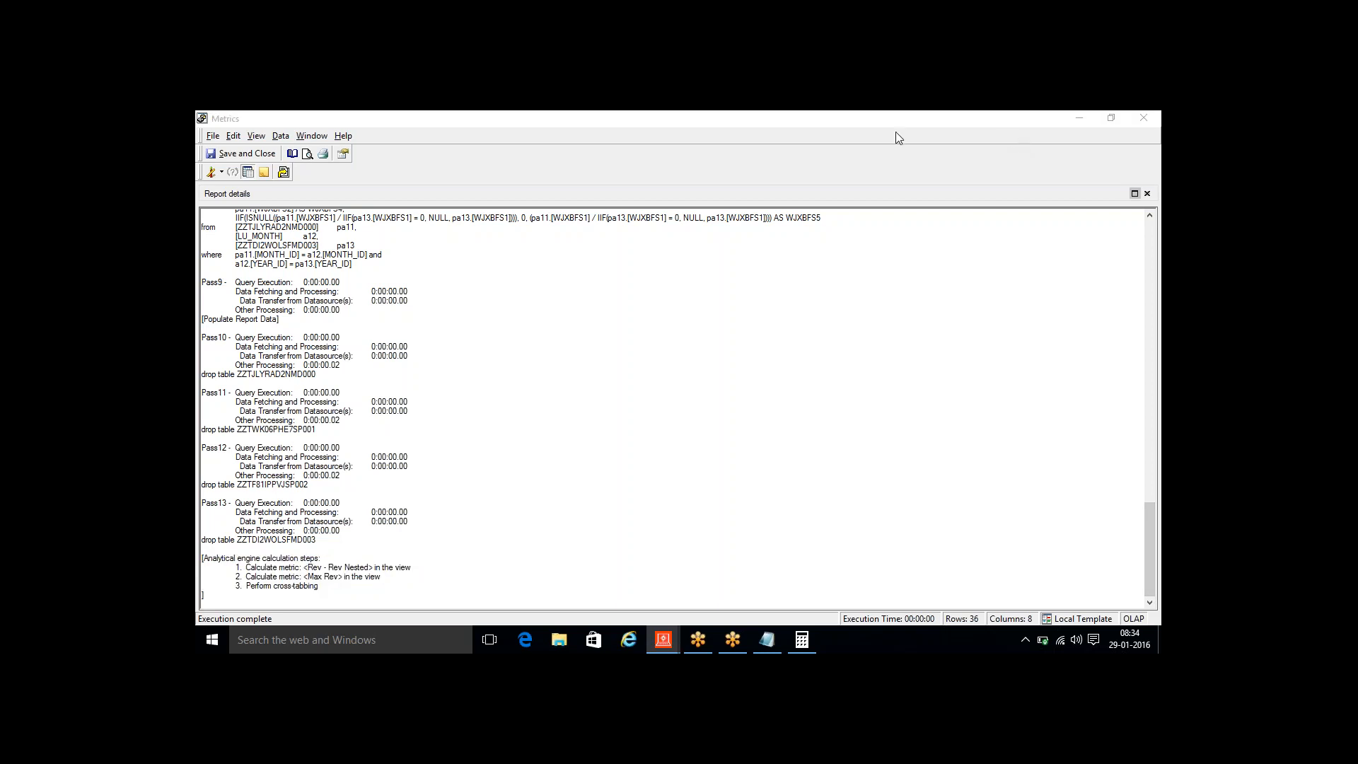
click(839, 164)
Return the Metrics report to Grid View, then save and close it
click(221, 172)
click(234, 204)
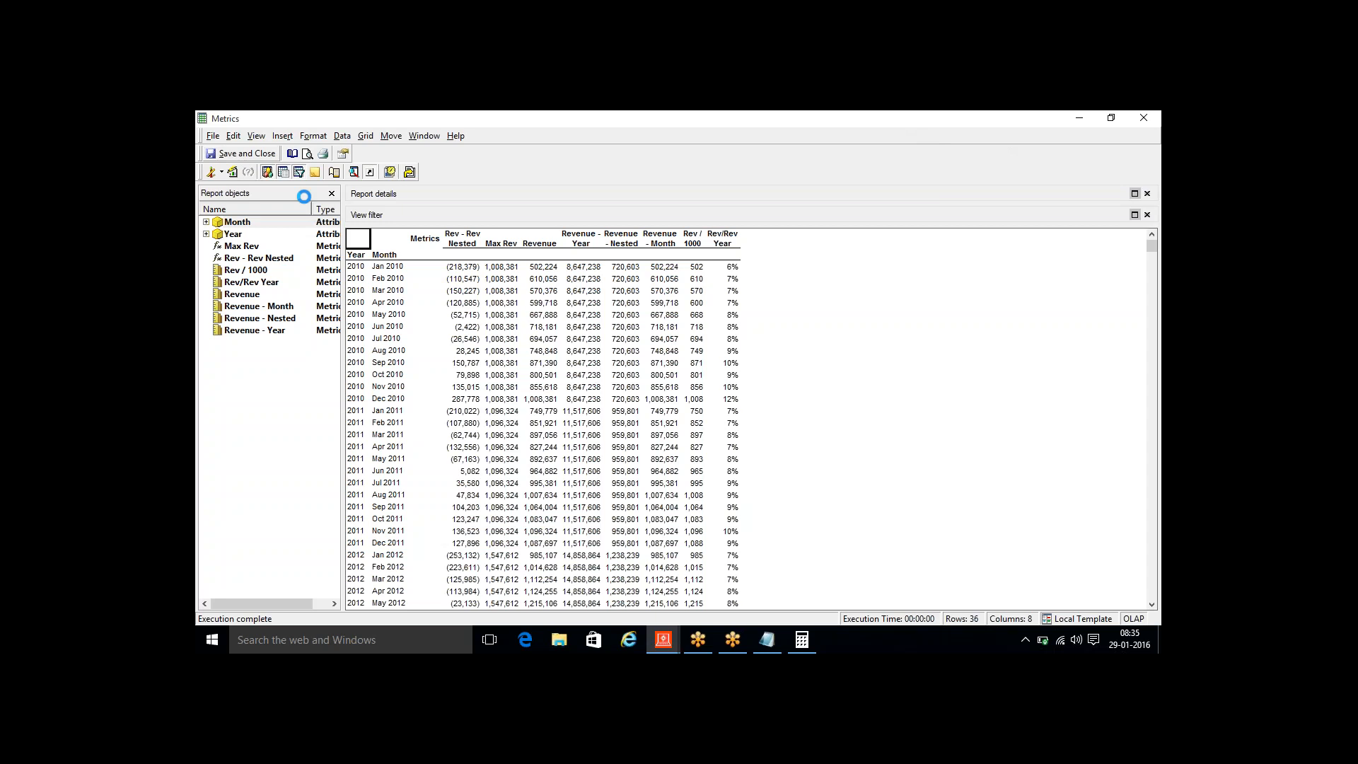
click(240, 154)
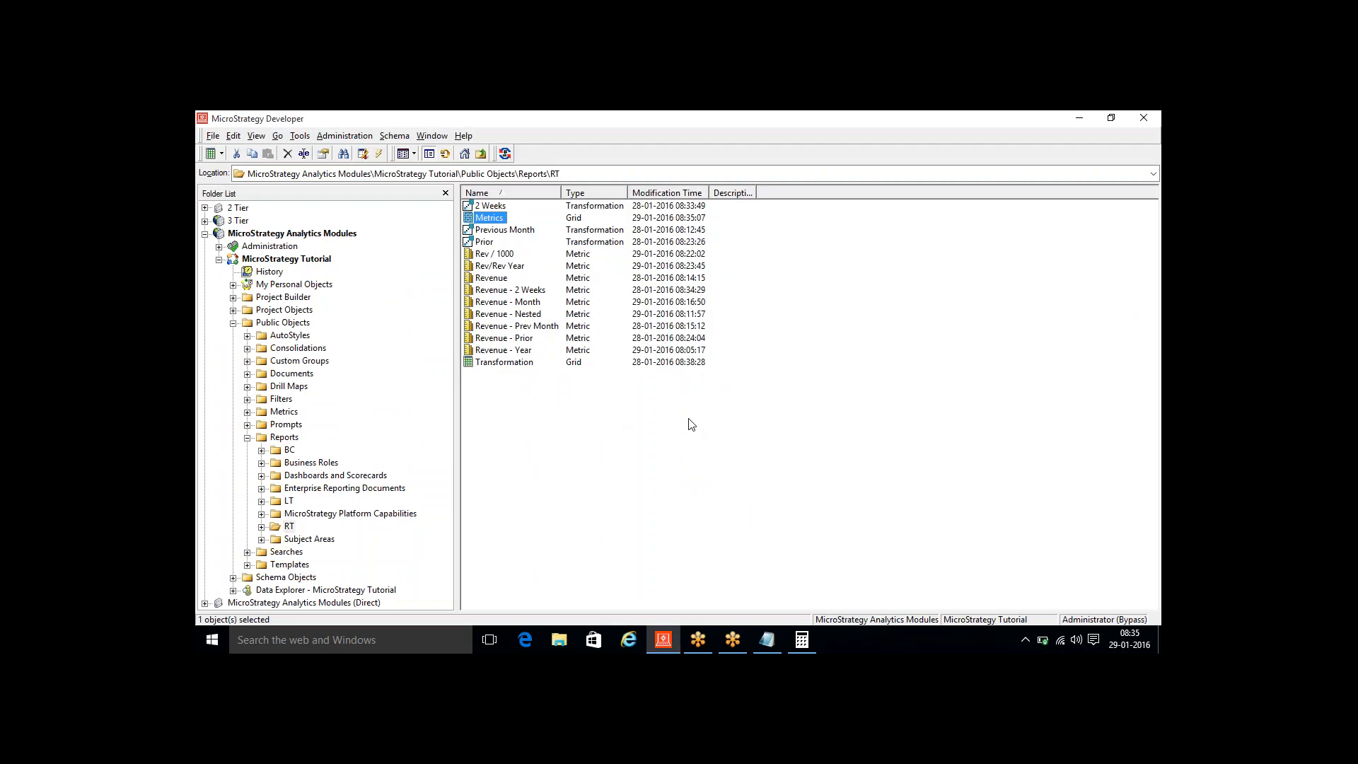